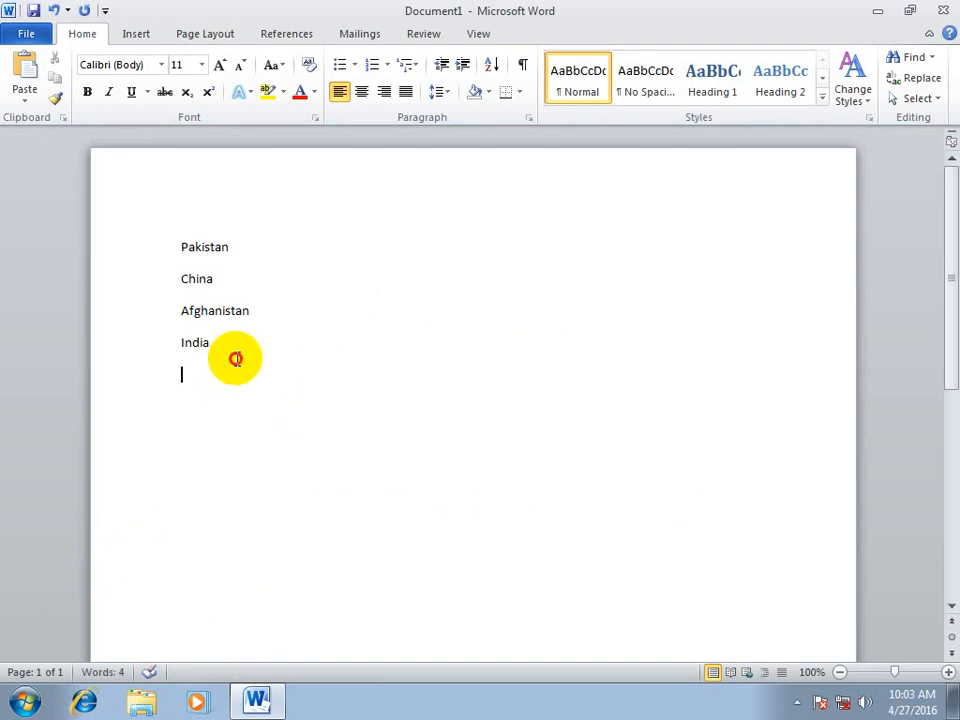
Apply the 1, 1.1, 1.1.1 heading-linked multilevel list to the four country names
drag(236, 358, 101, 178)
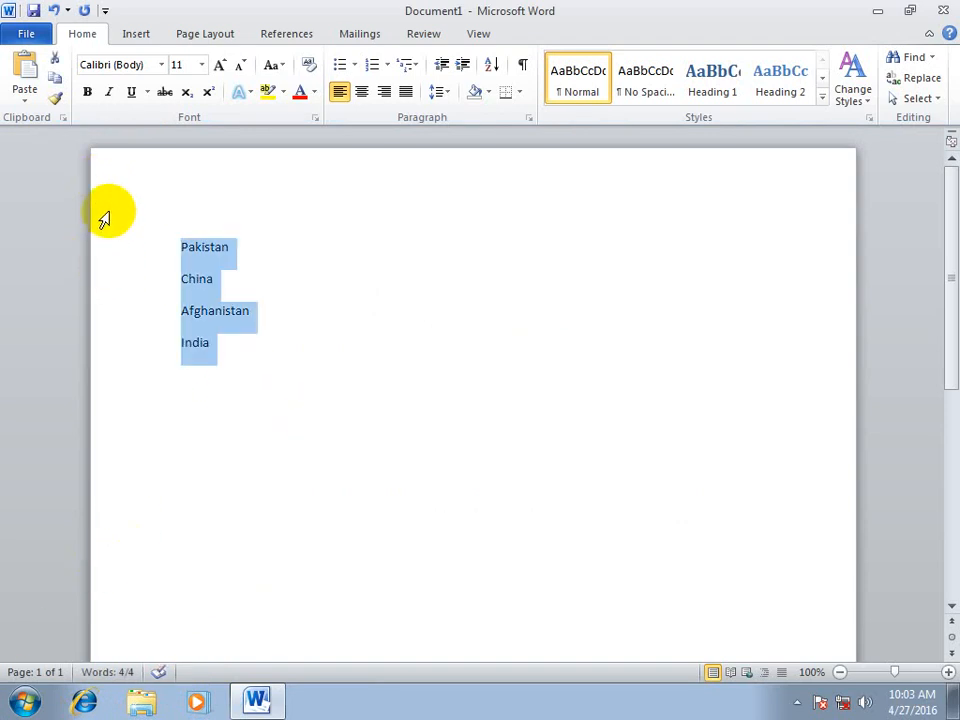
click(415, 66)
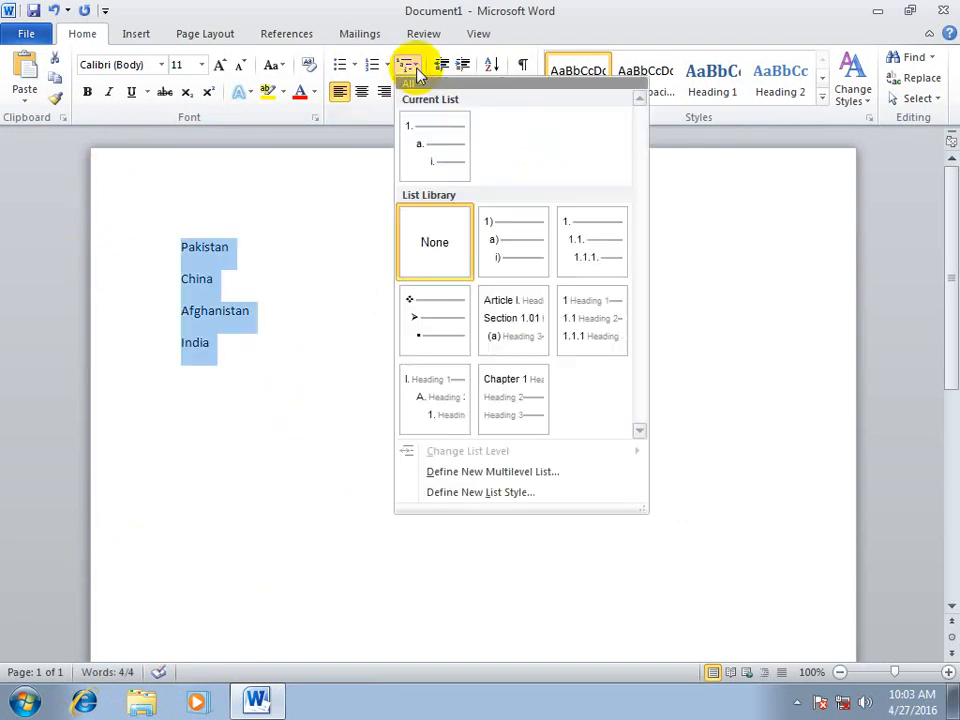
click(415, 66)
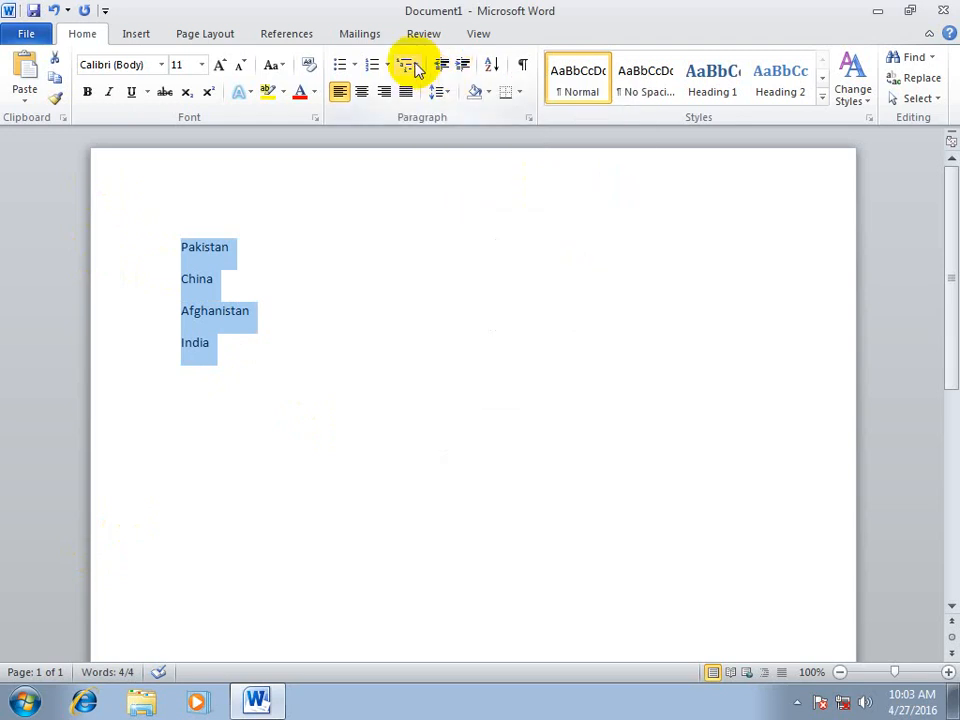
click(413, 65)
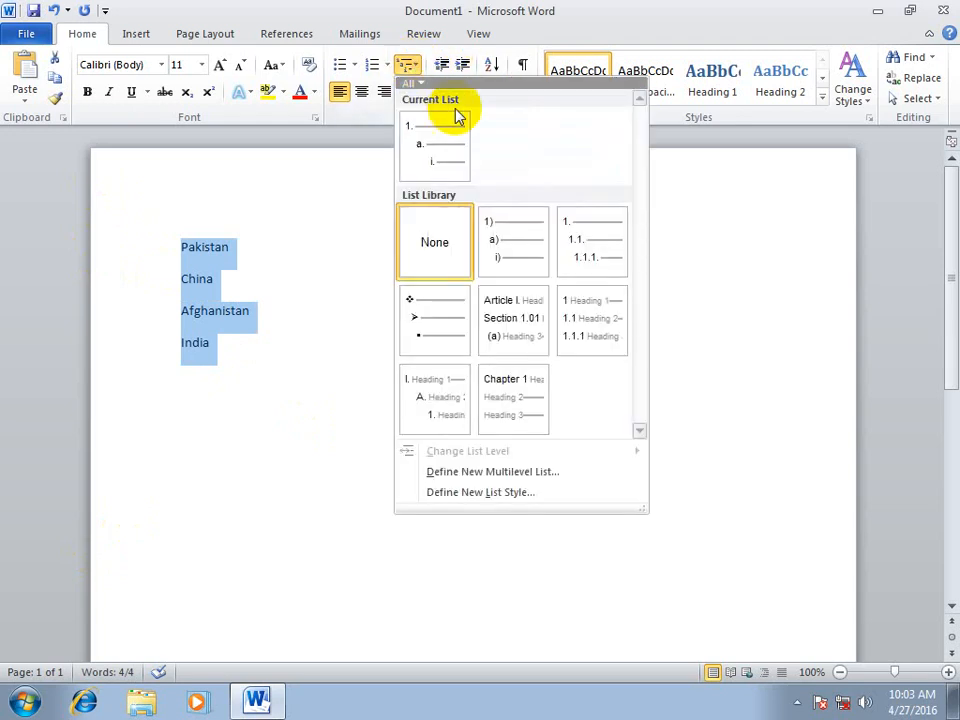
click(590, 320)
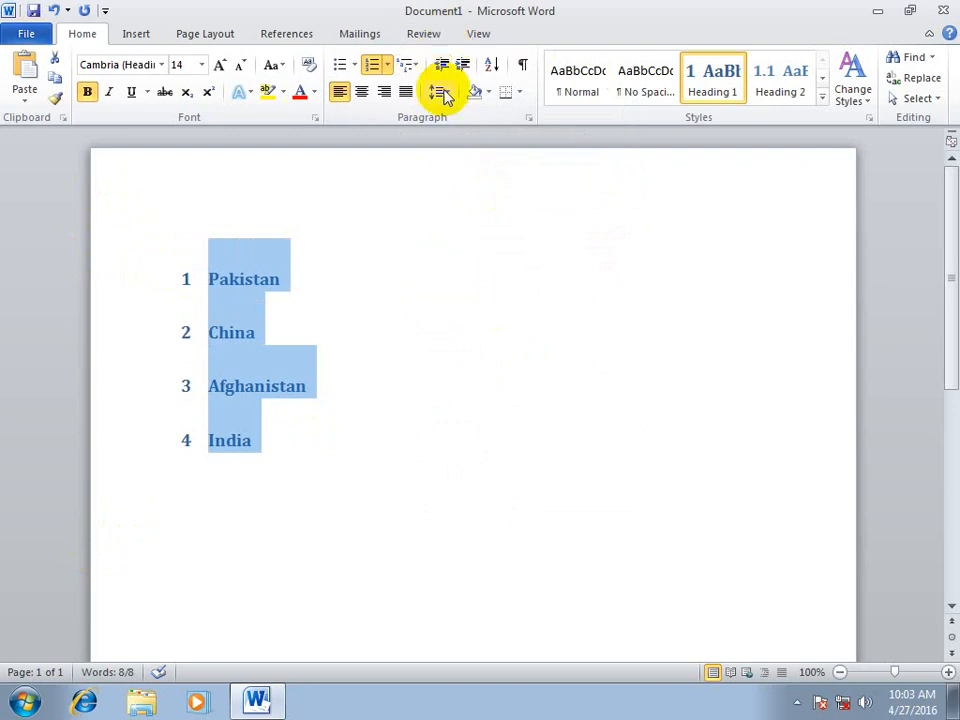
Try the I., A., 1. heading list on the country names, and replace it with the Chapter 1 heading multilevel list
click(407, 64)
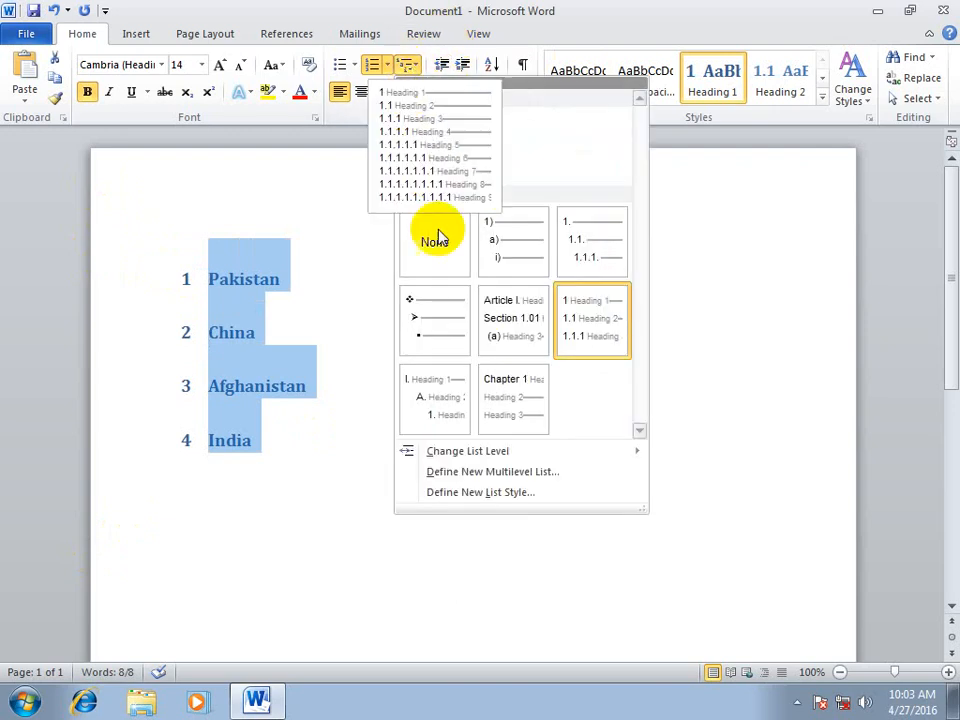
click(428, 401)
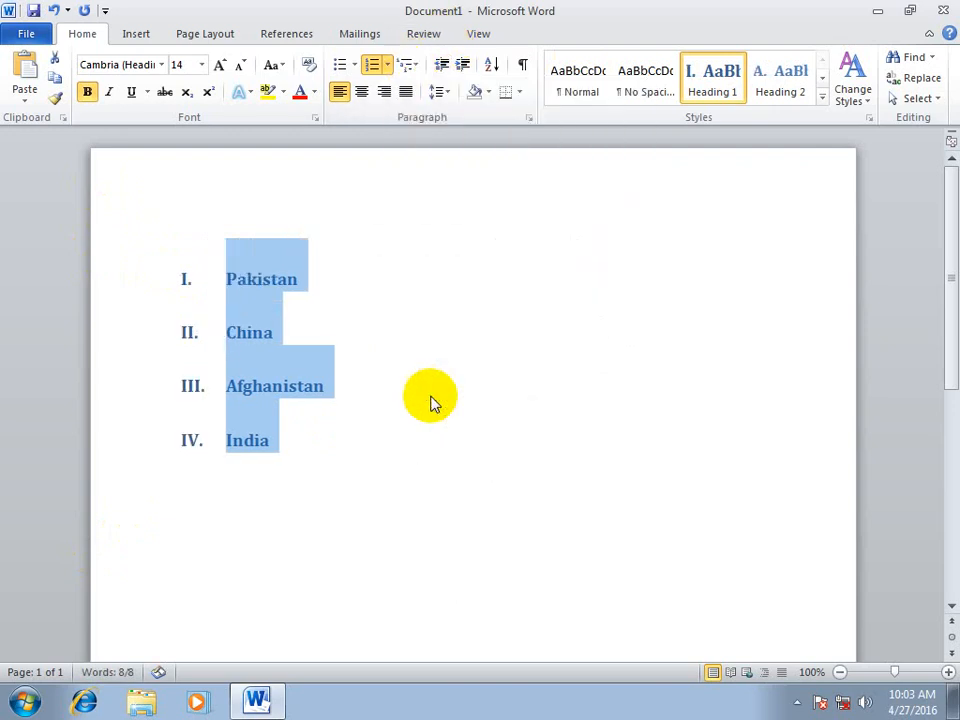
click(411, 64)
click(492, 396)
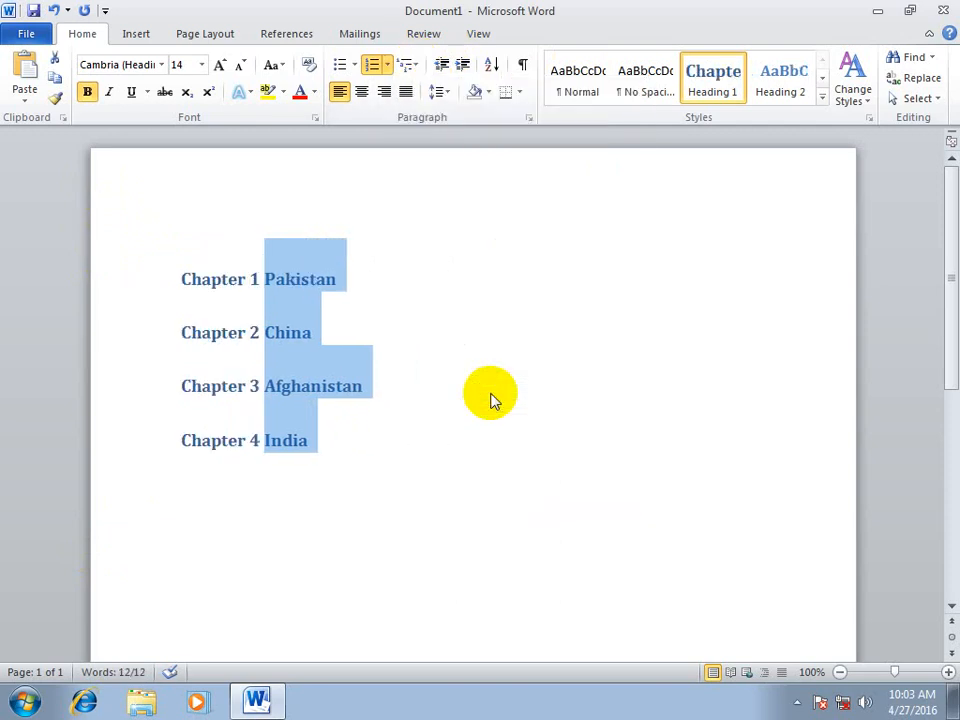
Fill in sample text below the Chapter 1 Pakistan heading with the =rand() function
click(377, 313)
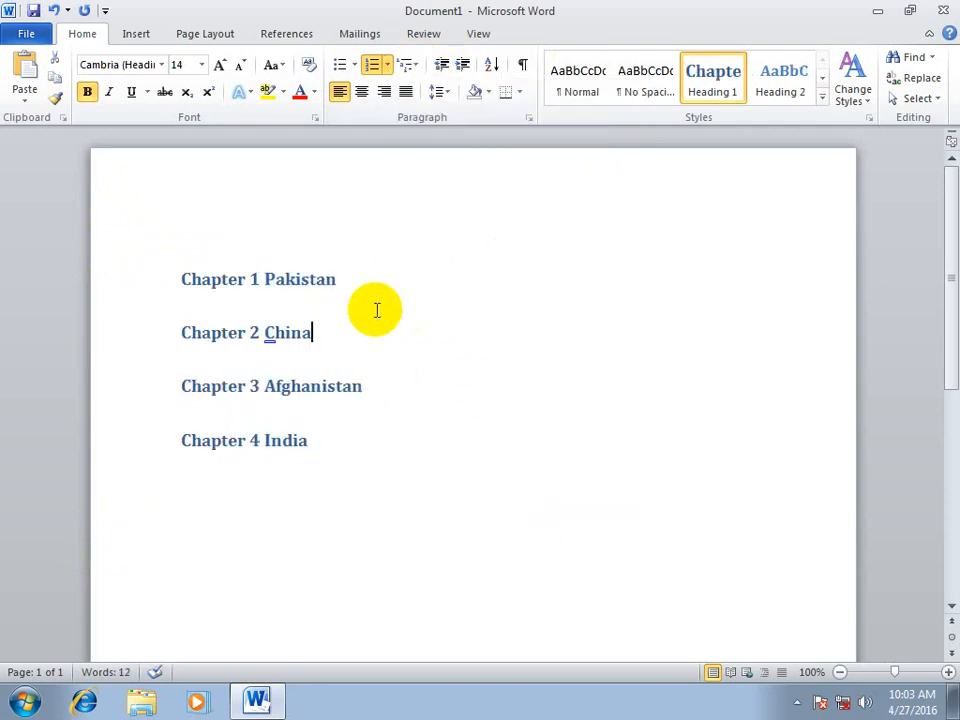
click(367, 266)
key(Return)
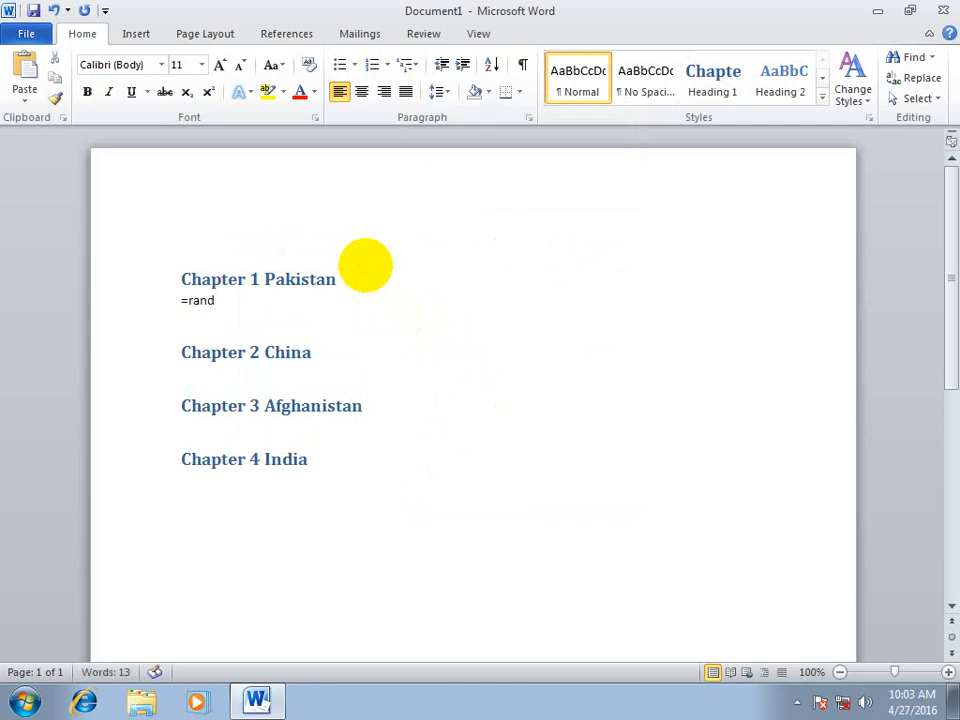
text(=rand())
key(Return)
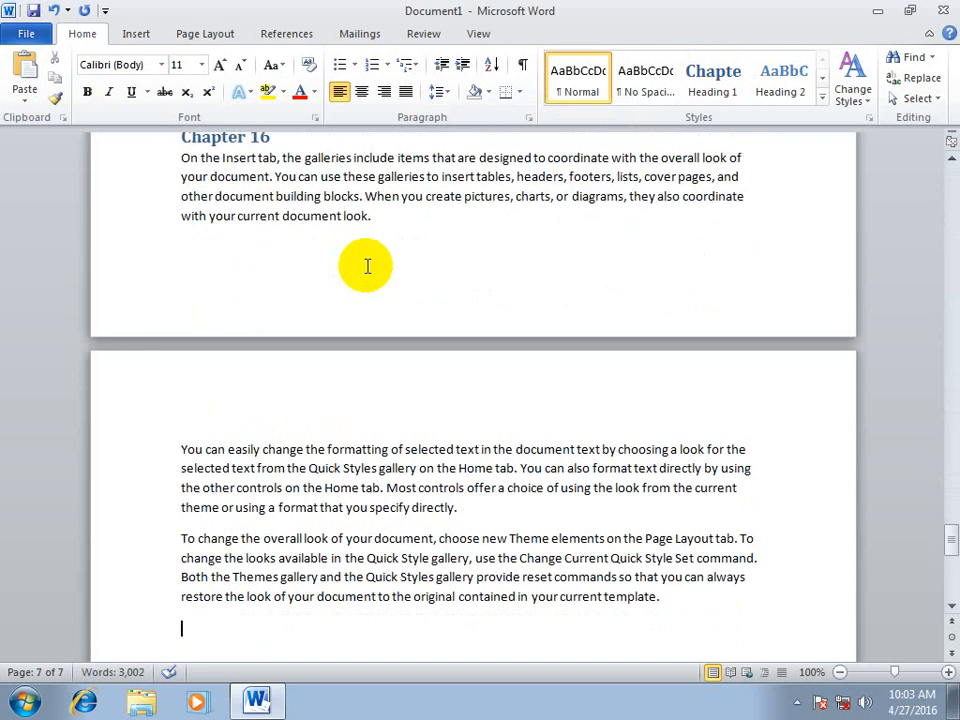
Generate sample text with =rand() below the China chapter heading
click(951, 608)
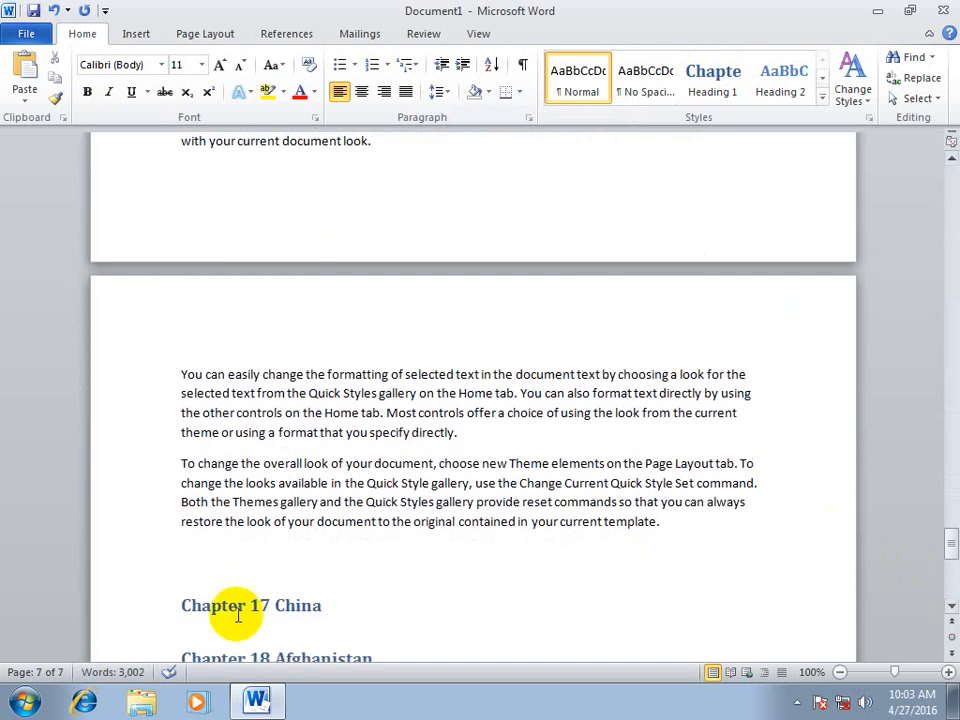
click(349, 626)
click(340, 573)
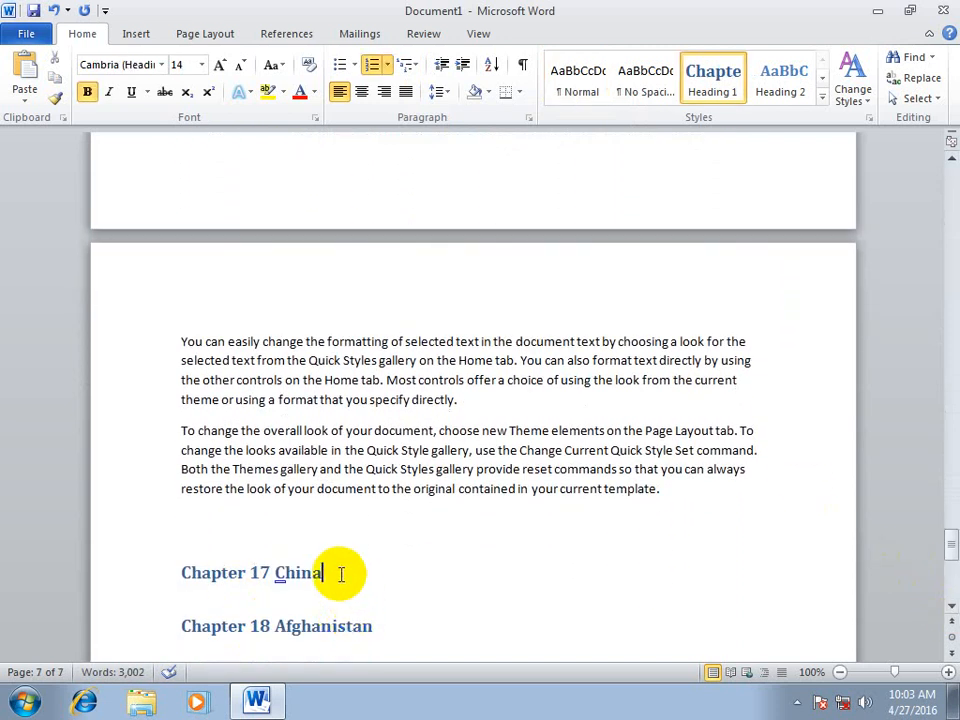
key(Return)
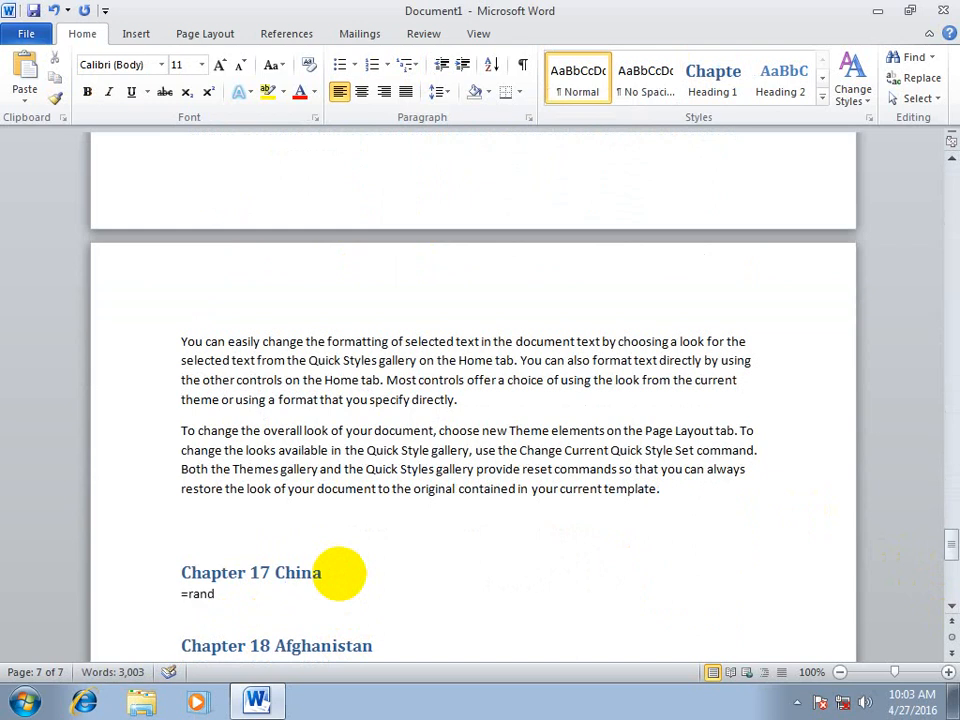
text(=rand())
key(Return)
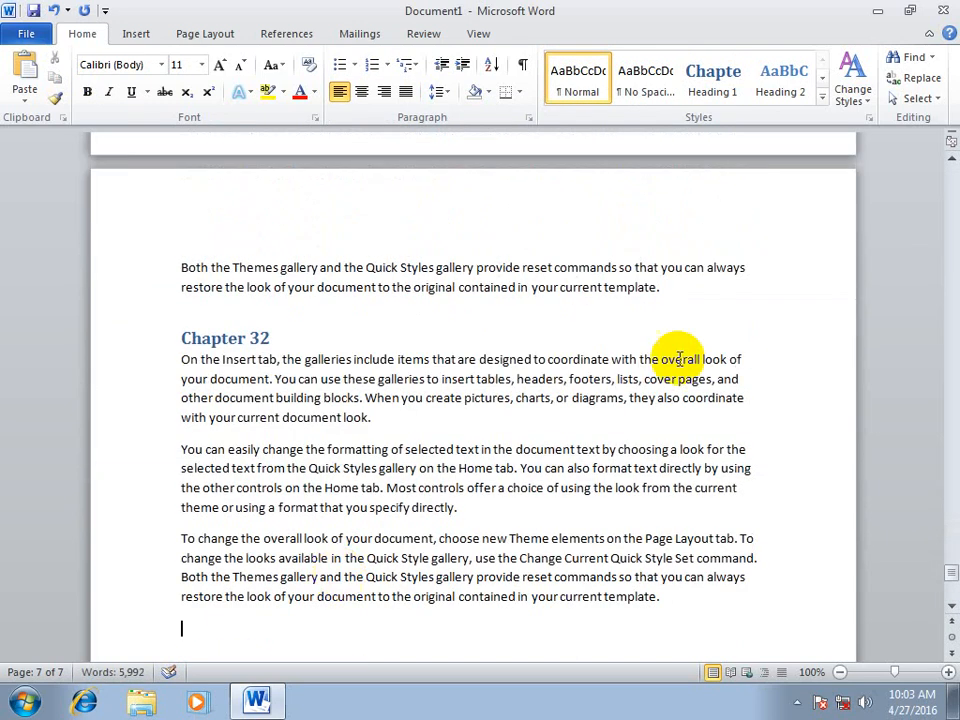
Open the first page's header and insert a plain left-aligned page number at the top of the page
drag(950, 568, 925, 172)
double_click(404, 189)
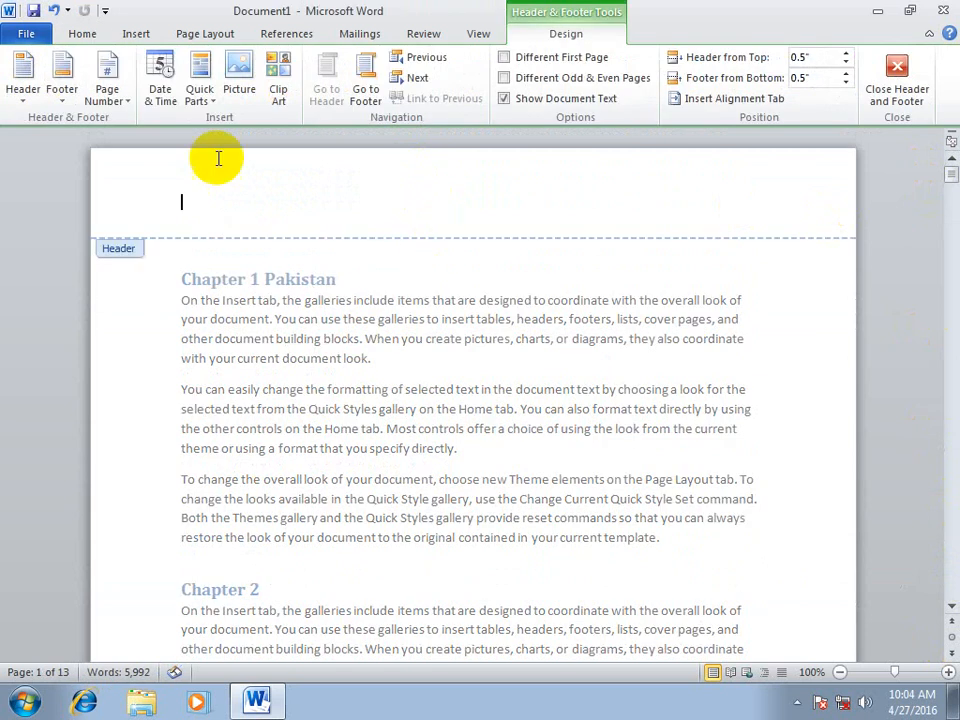
click(110, 85)
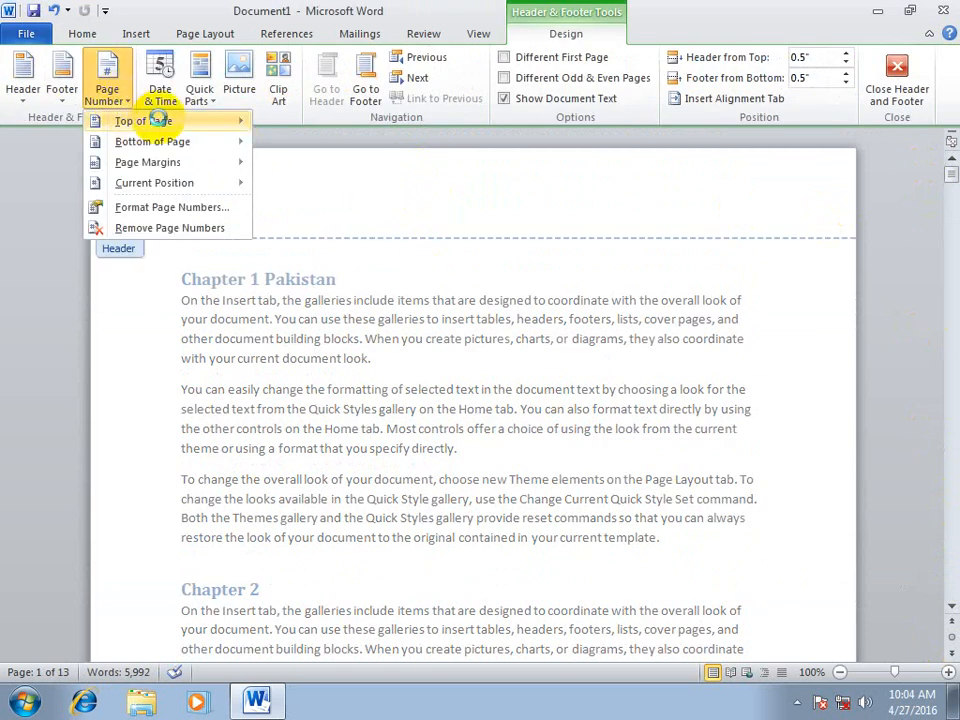
mouse_move(158, 120)
click(332, 184)
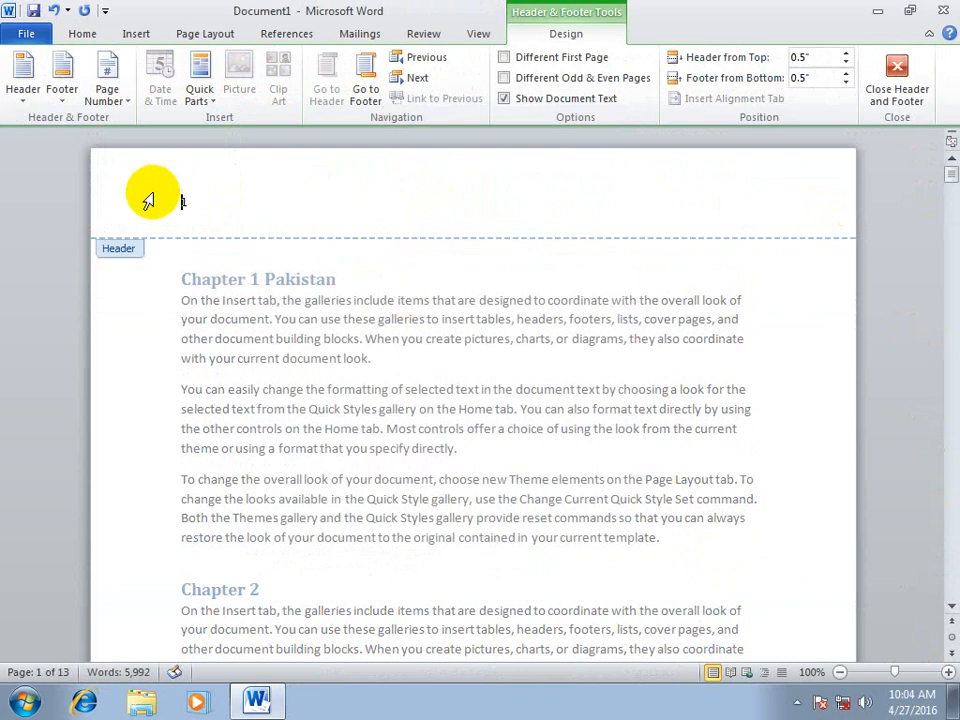
Enlarge the header page number considerably, make it bold and centred, and close the header
drag(199, 200, 134, 198)
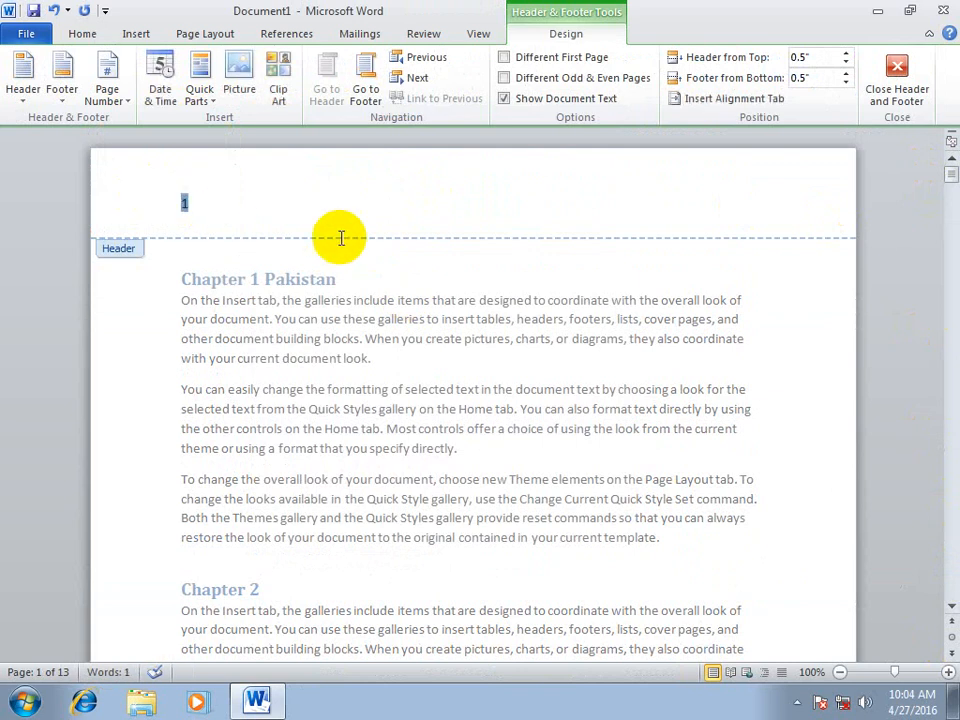
key(ctrl+shift+period)
key(ctrl+shift+period)
key(ctrl+shift+period)
key(ctrl+shift+period)
key(ctrl+shift+period)
key(ctrl+shift+period)
key(ctrl+shift+period)
key(ctrl+shift+period)
key(ctrl+shift+period)
key(ctrl+shift+period)
key(ctrl+shift+period)
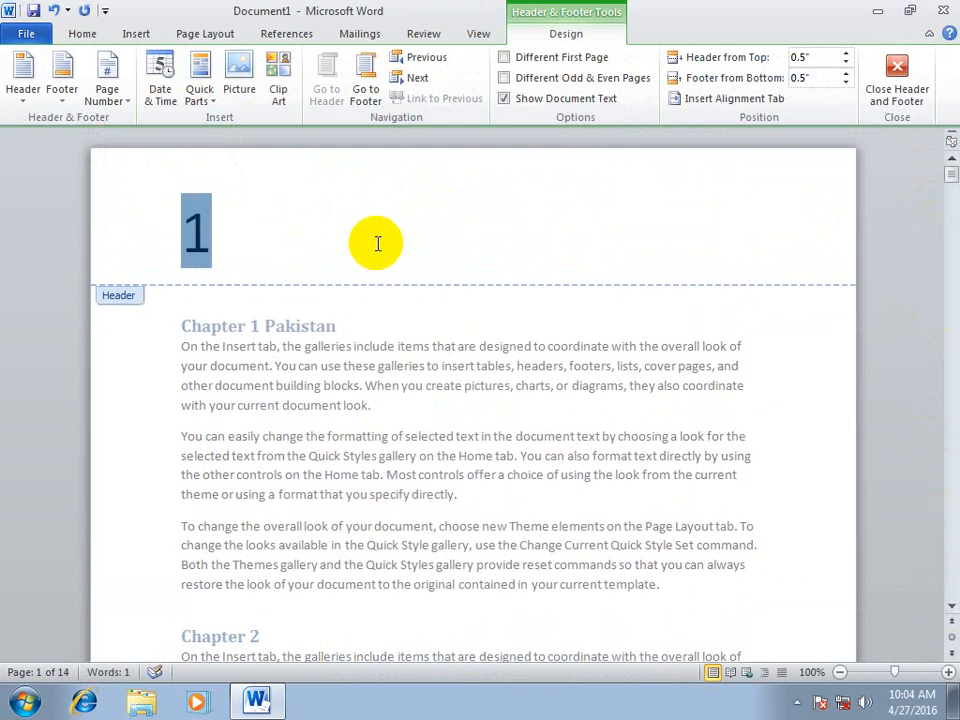
key(ctrl+e)
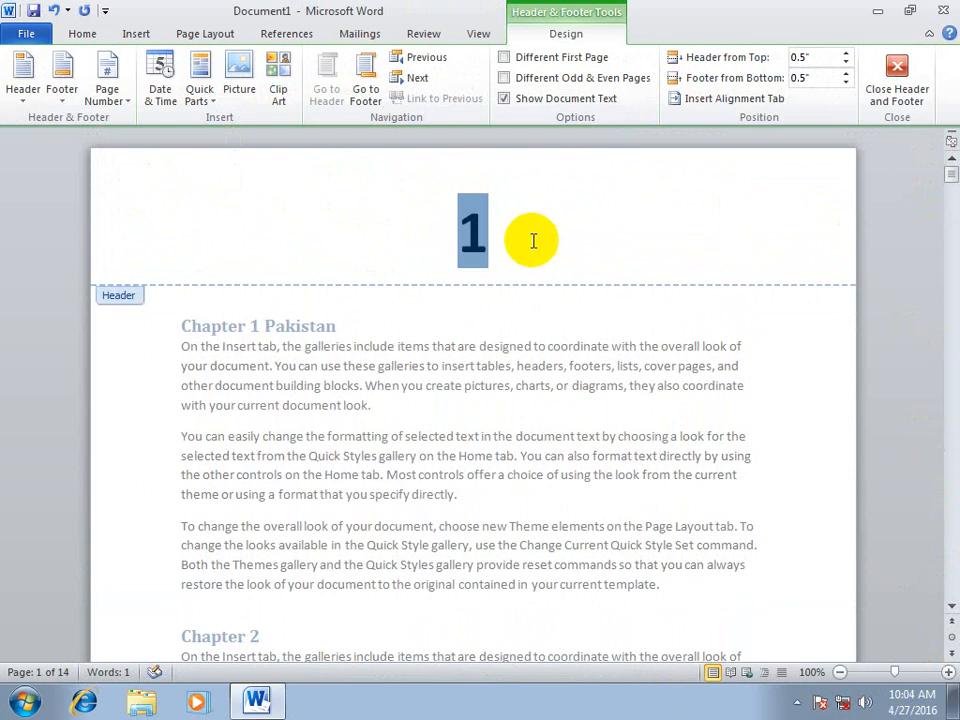
click(897, 95)
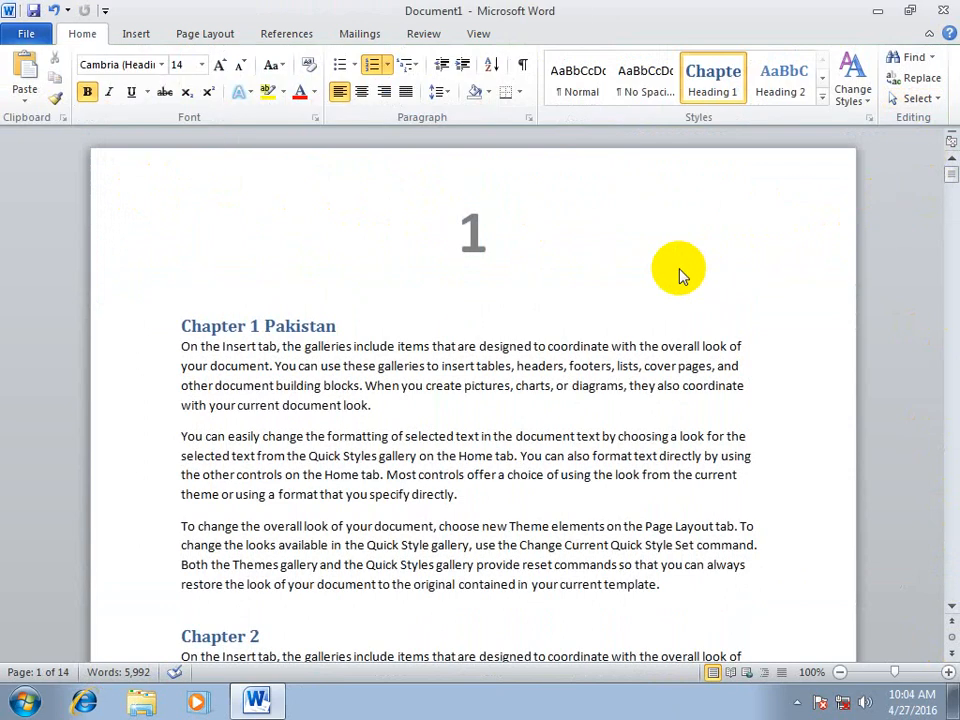
Include the chapter number in the page number format, with chapters starting at Heading 1 and a hyphen separator
click(128, 30)
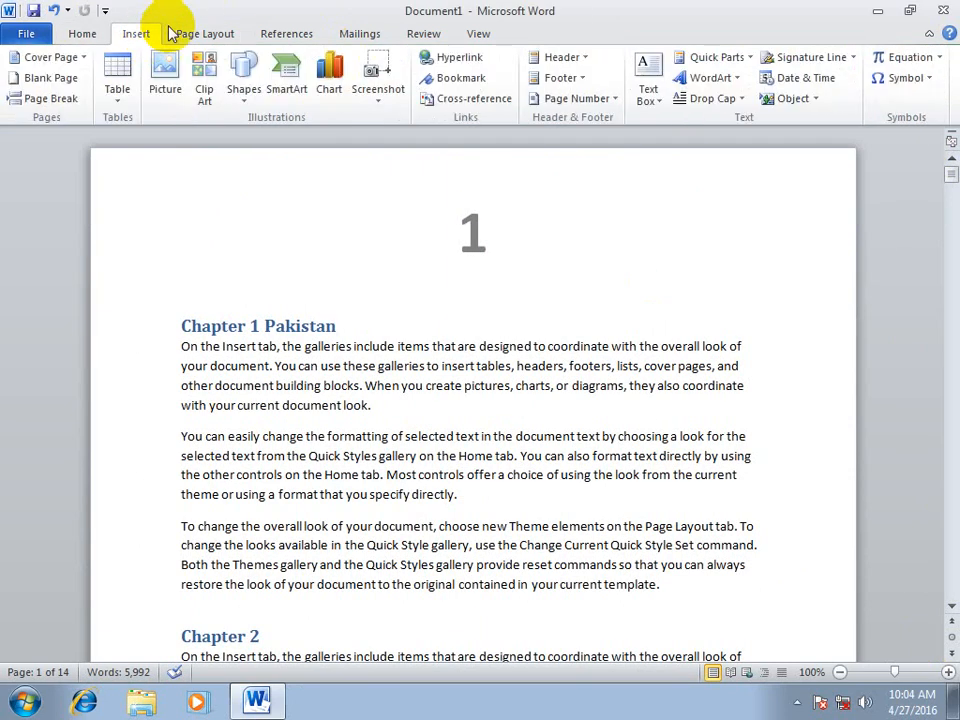
click(585, 100)
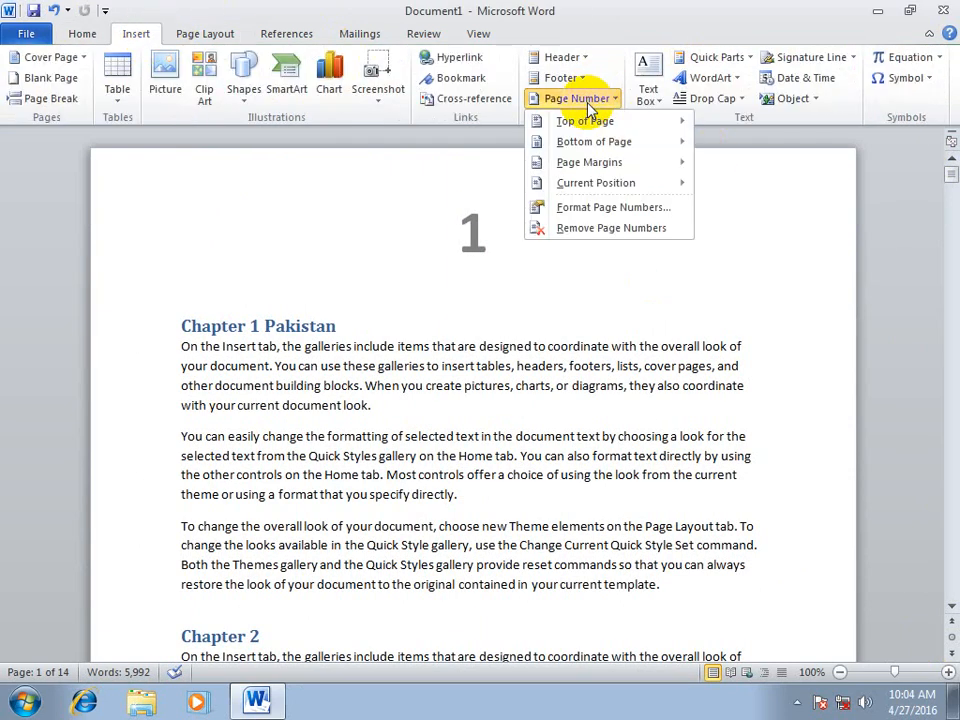
click(613, 207)
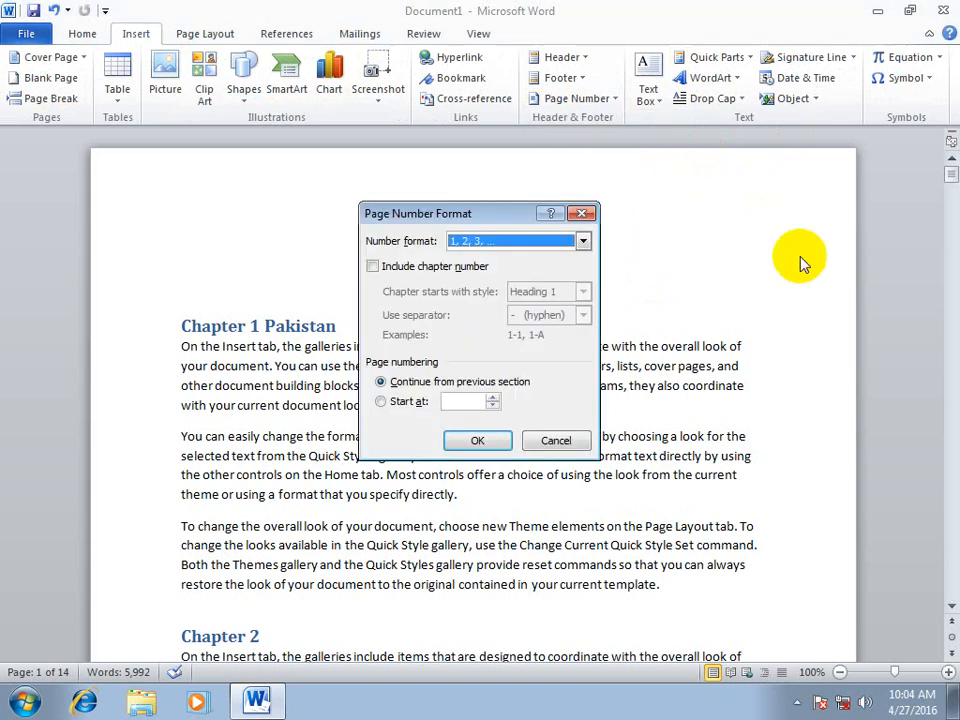
click(376, 266)
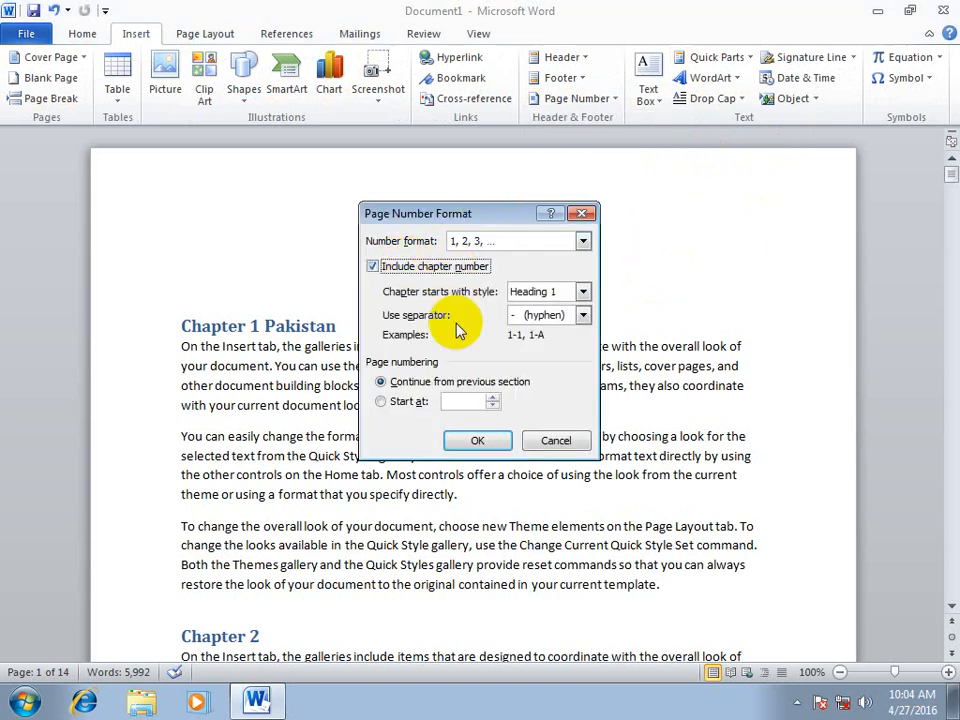
drag(439, 215, 548, 155)
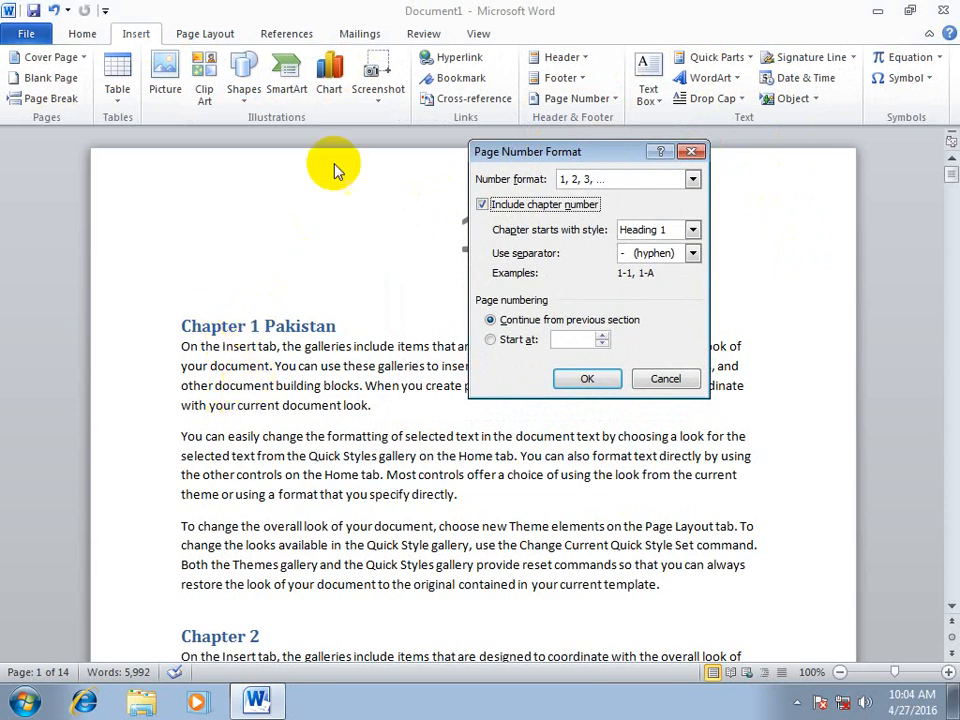
click(585, 380)
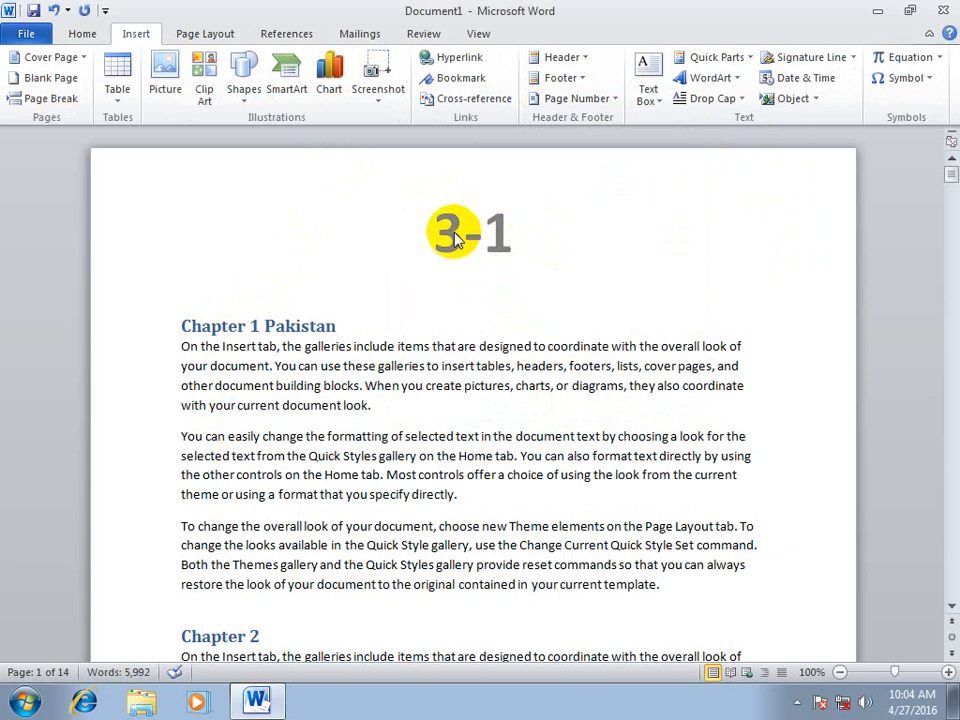
Check the page numbers on the first three pages and remove the chapter number from the page number format
scroll(340, 300, down, 3)
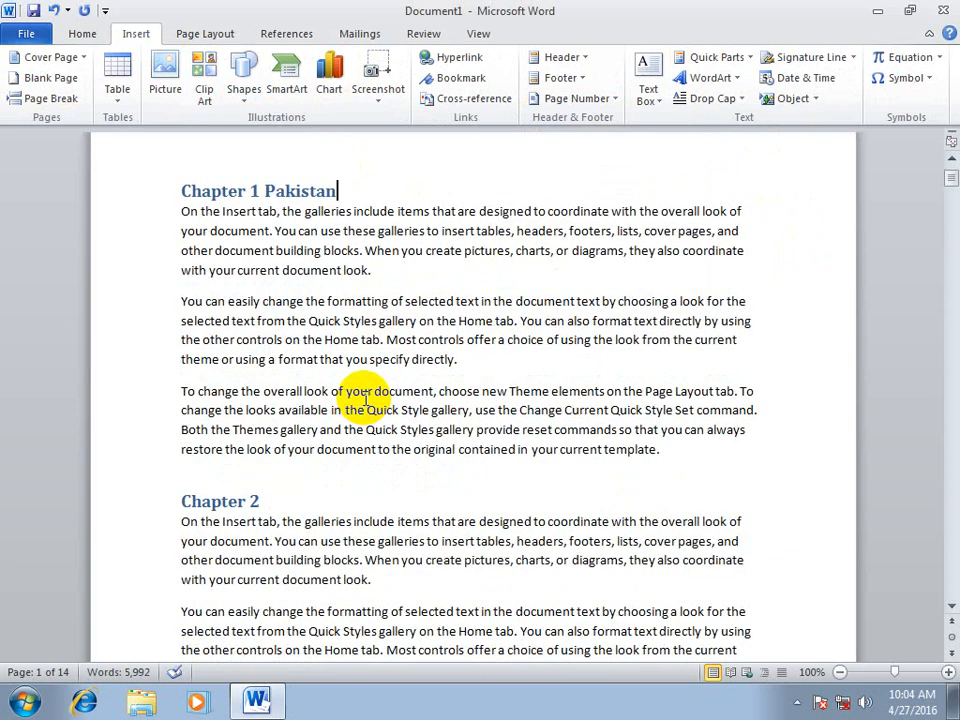
scroll(365, 400, down, 12)
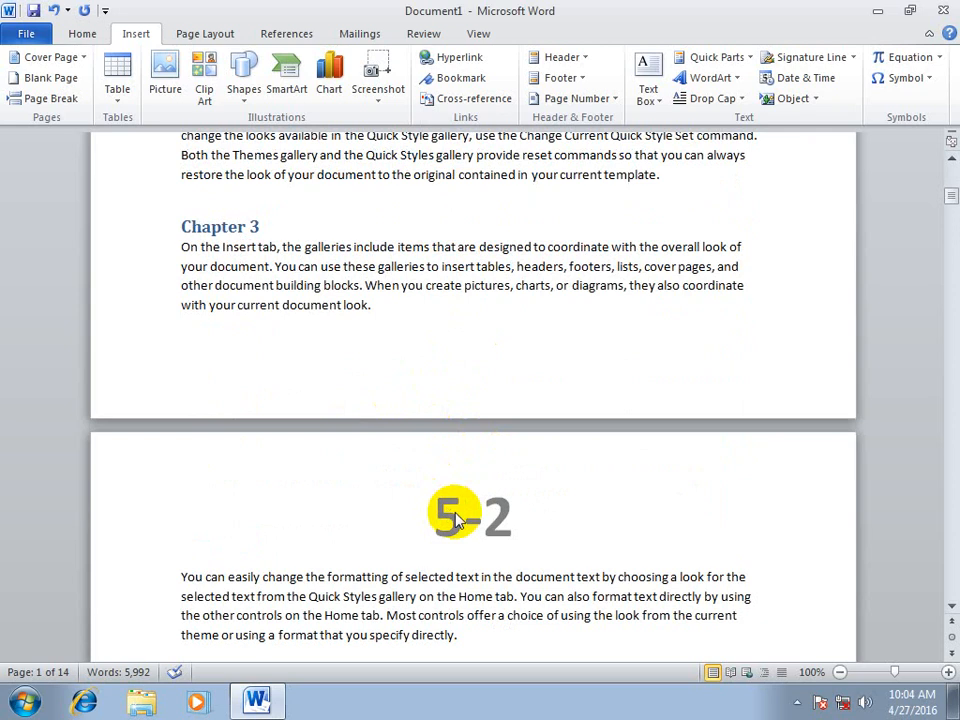
scroll(452, 510, down, 18)
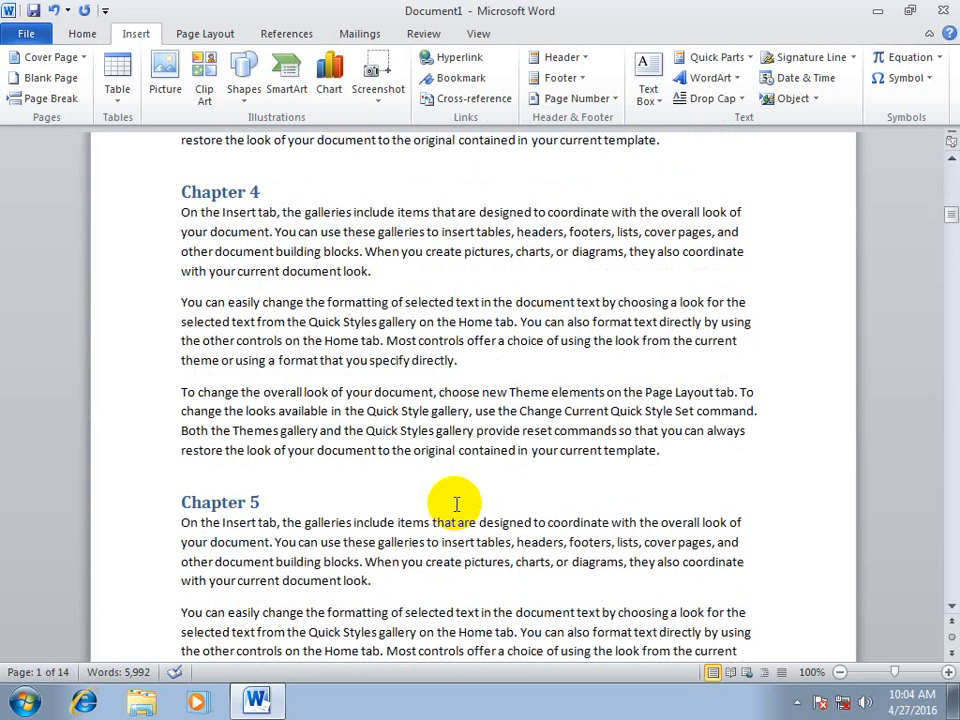
scroll(455, 510, down, 10)
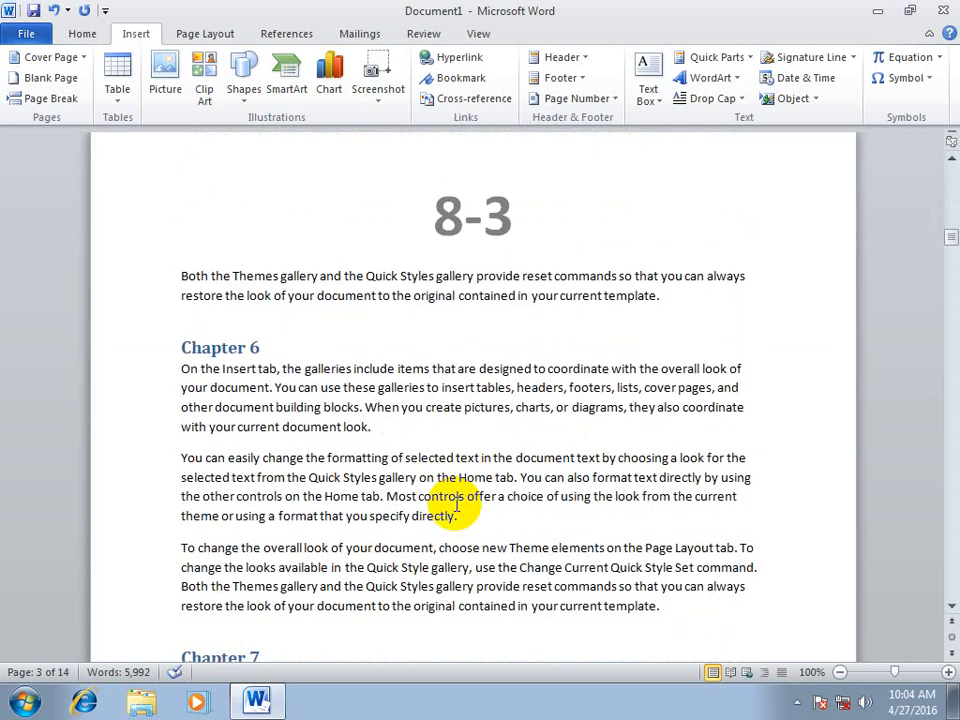
scroll(455, 503, up, 5)
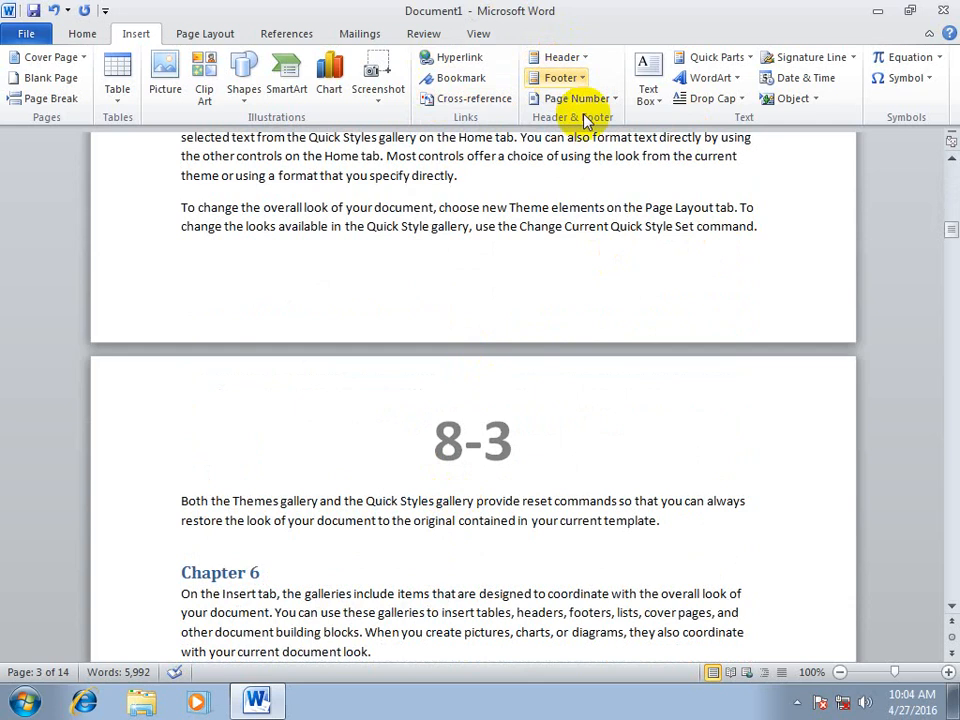
click(592, 98)
click(625, 208)
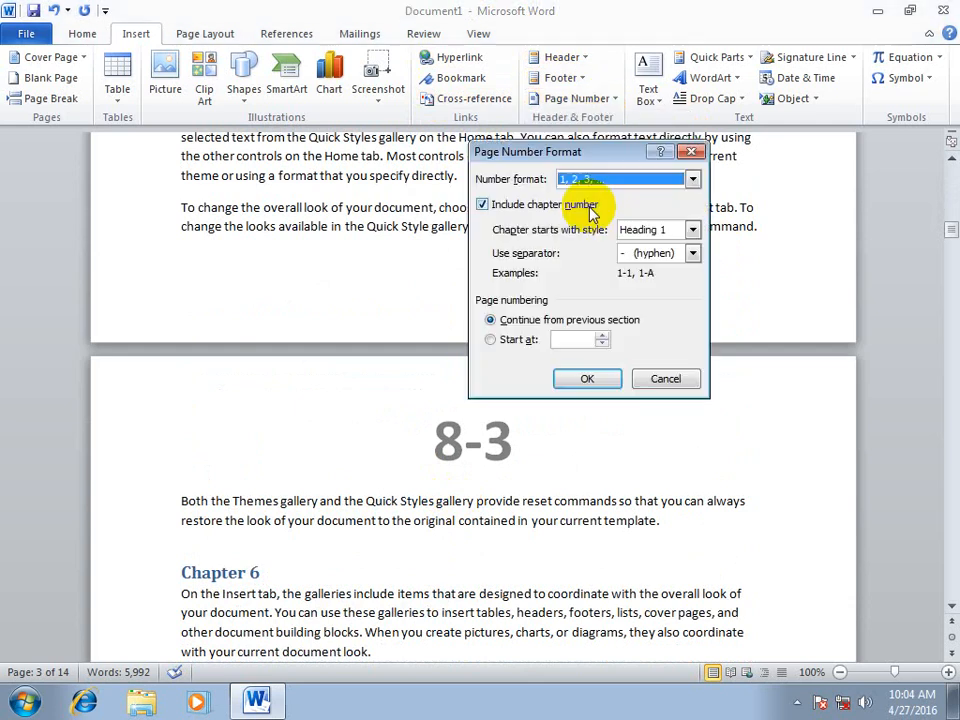
click(483, 204)
click(587, 378)
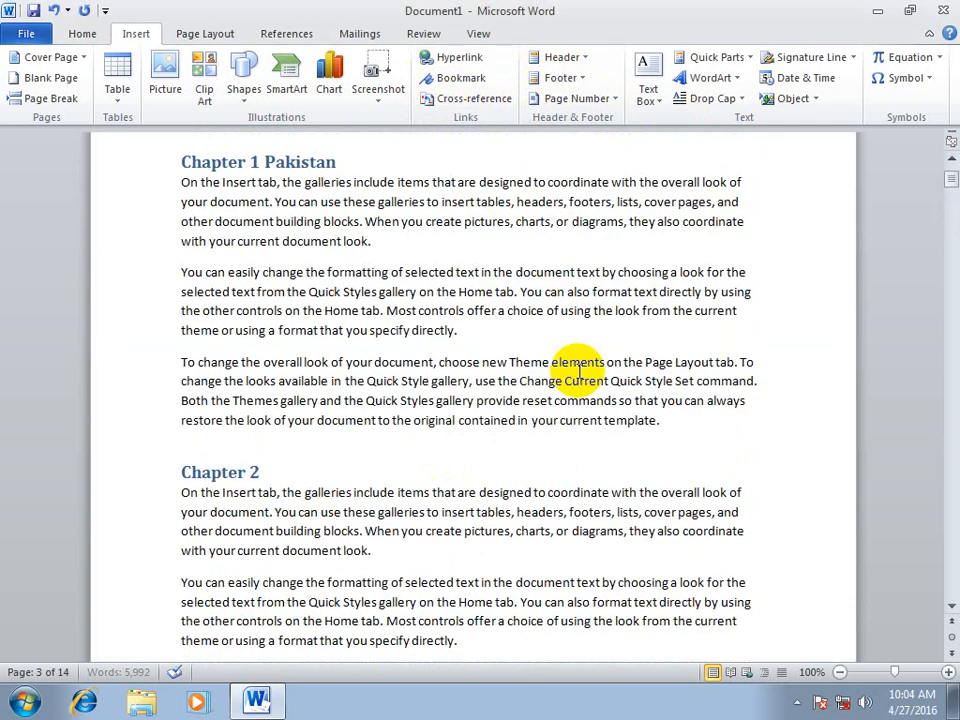
Create a new blank document and fill it with sample paragraphs using =rand()
scroll(553, 348, up, 3)
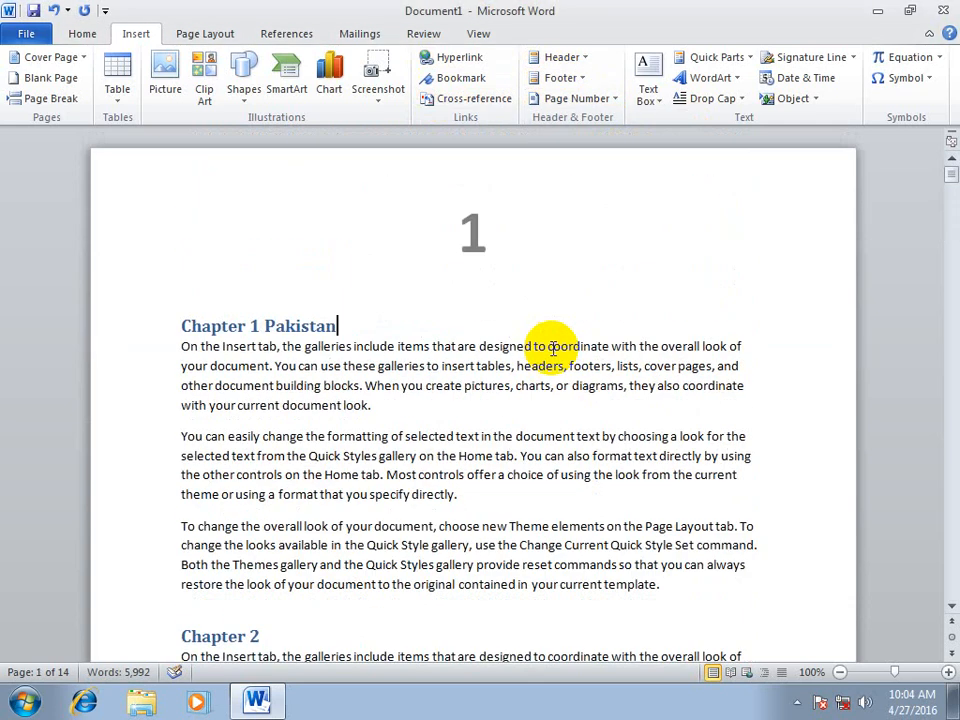
click(509, 317)
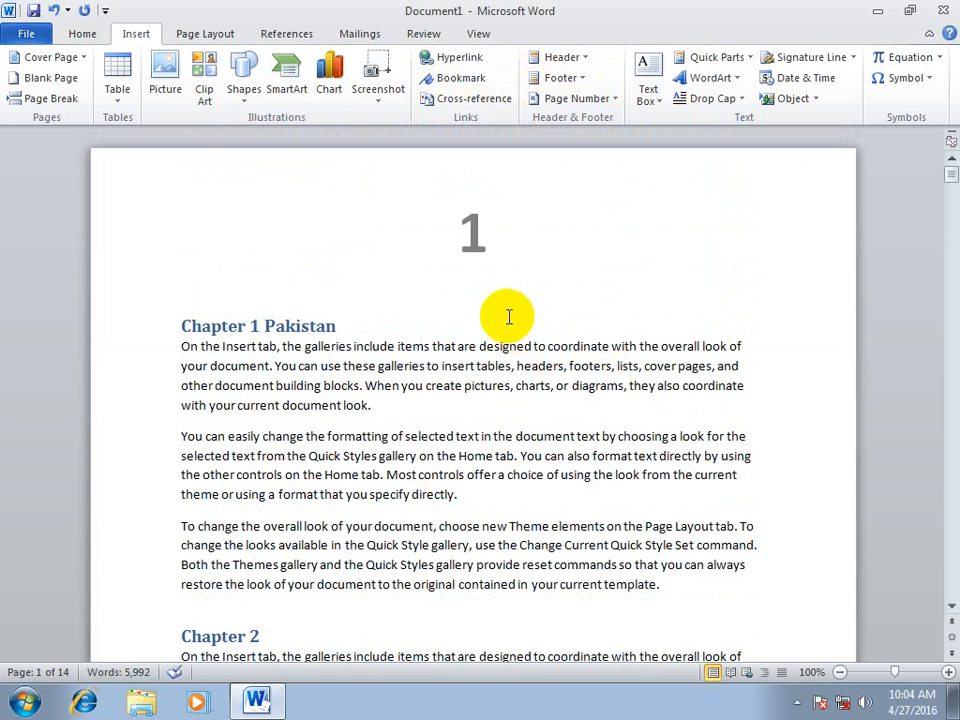
key(ctrl+n)
click(140, 38)
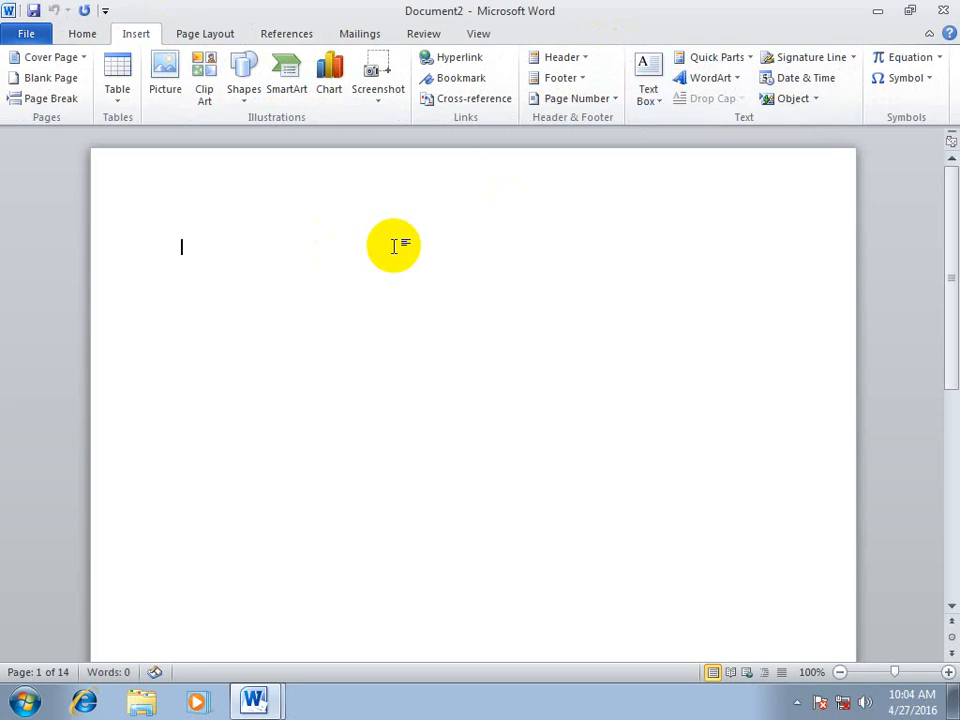
text(=rand)
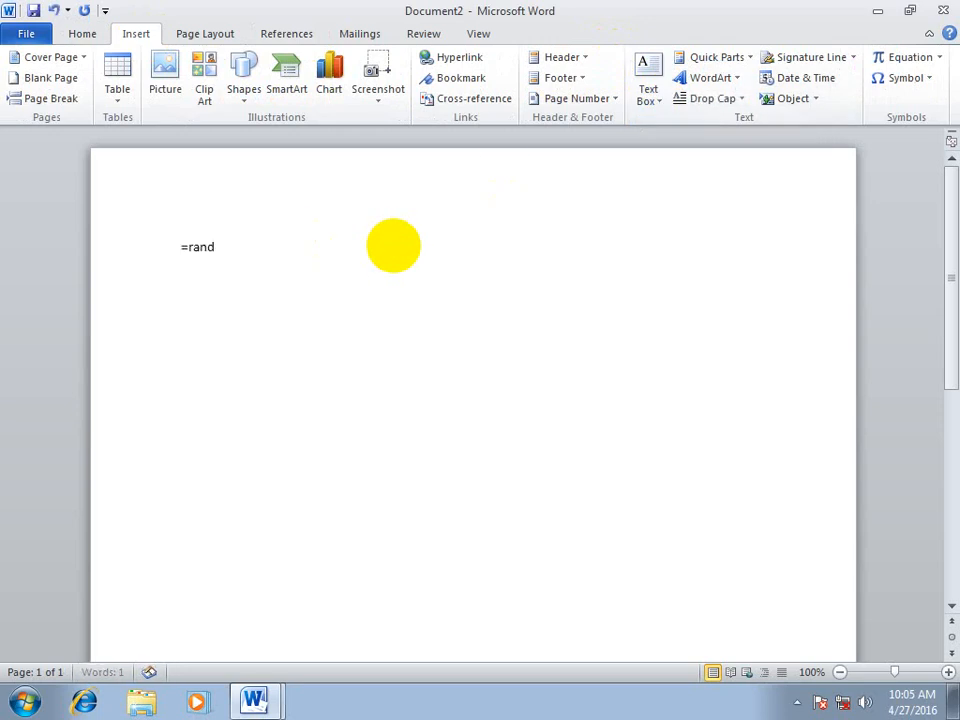
text(())
key(Return)
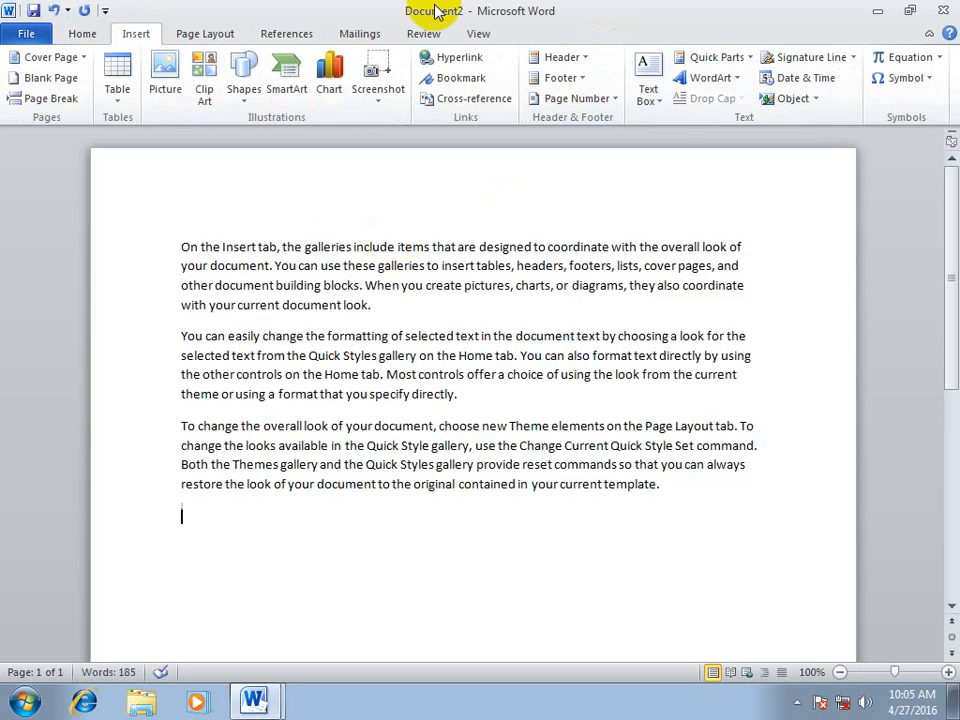
click(565, 98)
click(570, 208)
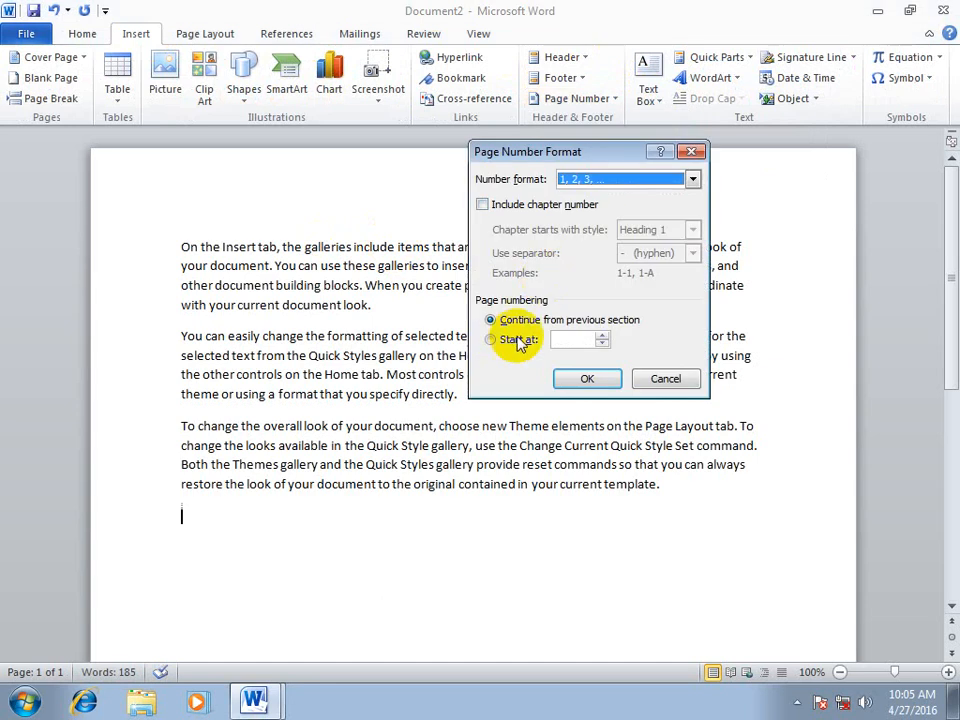
click(655, 379)
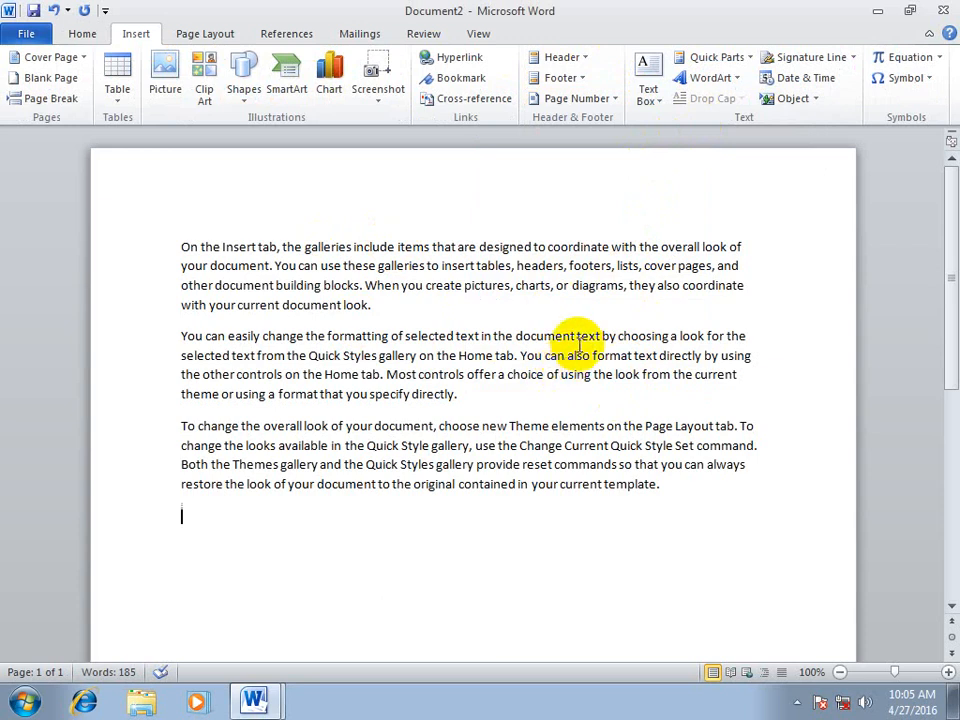
Insert a Simple Text Box from the built-in designs and enter "Well come" in it
click(655, 102)
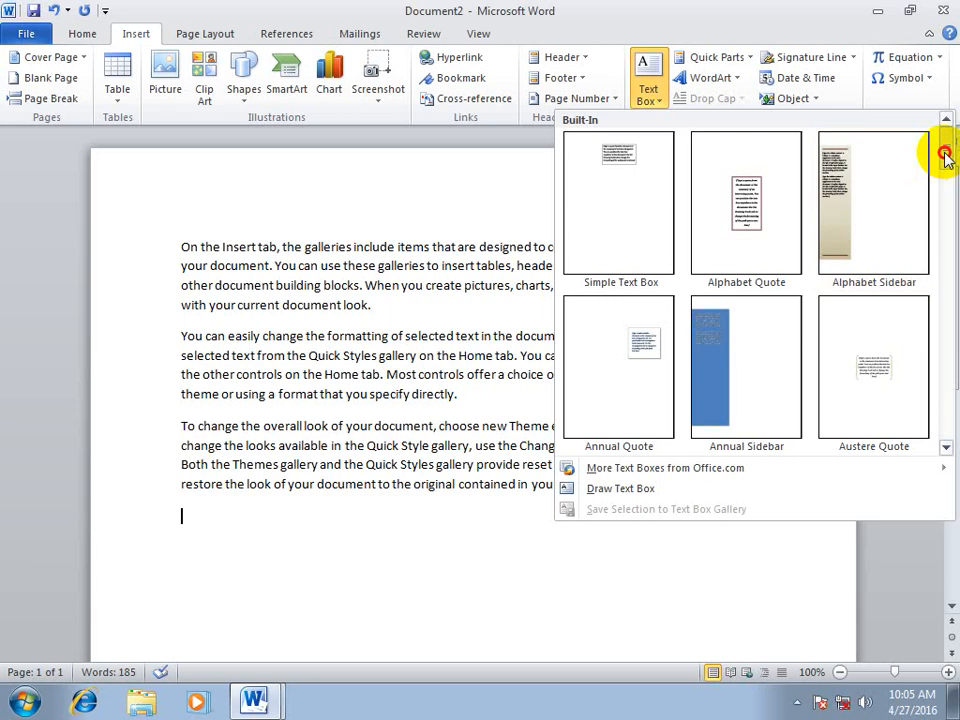
mouse_move(945, 157)
mouse_down()
mouse_move(945, 262)
mouse_move(944, 148)
mouse_up()
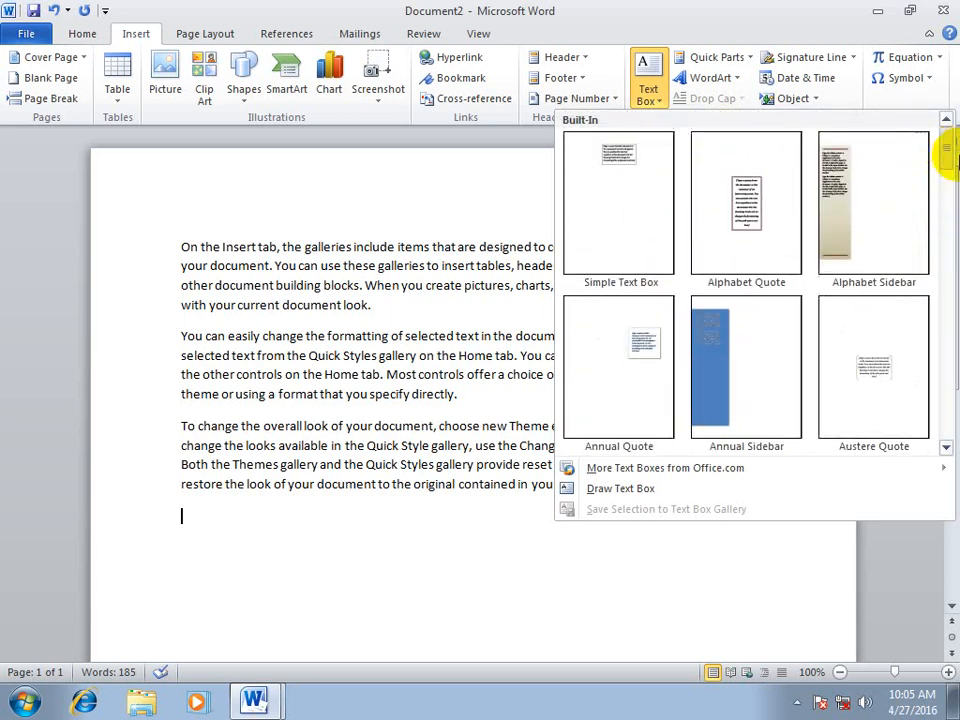
click(571, 195)
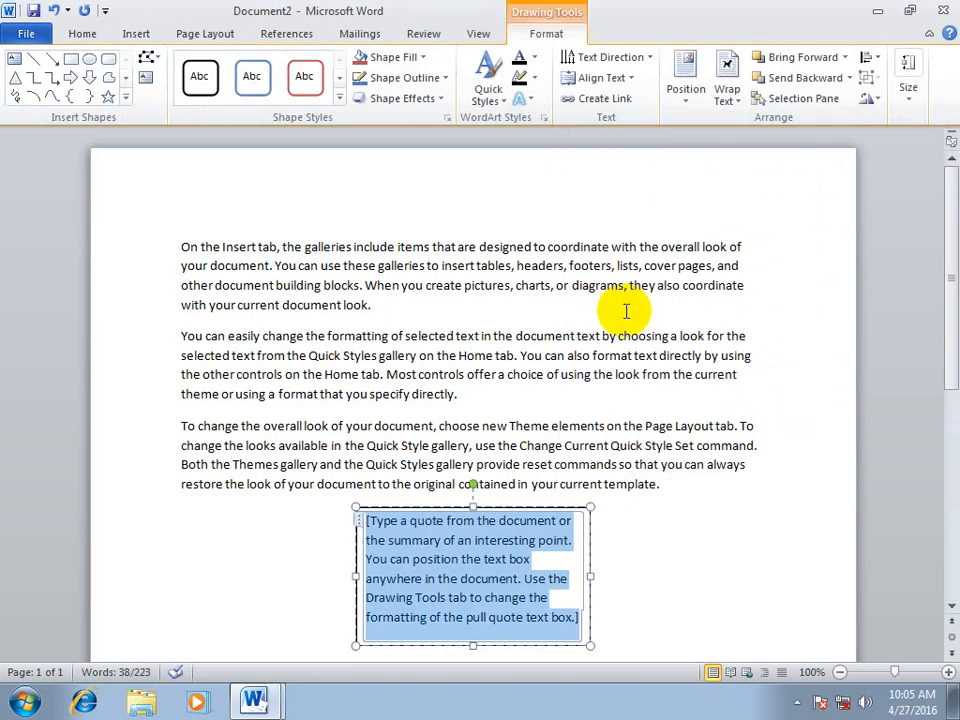
text(wel)
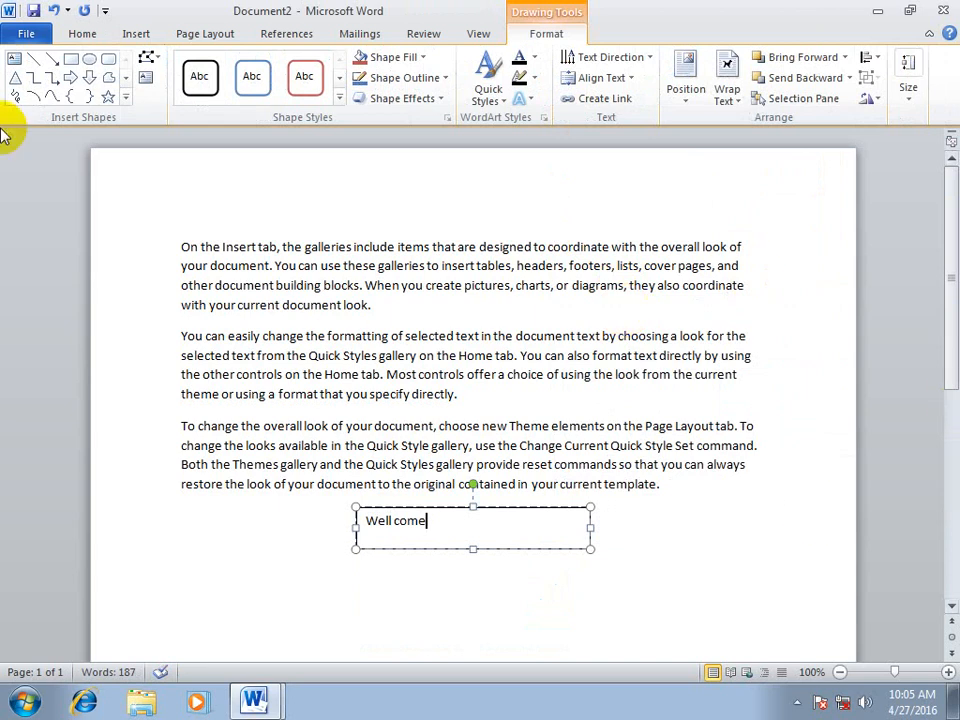
Move the text box from below the last paragraph to the top margin, above the first paragraph
mouse_move(537, 508)
mouse_down()
mouse_move(471, 197)
mouse_move(497, 195)
mouse_move(488, 180)
mouse_move(542, 311)
mouse_move(680, 548)
mouse_move(550, 523)
mouse_up()
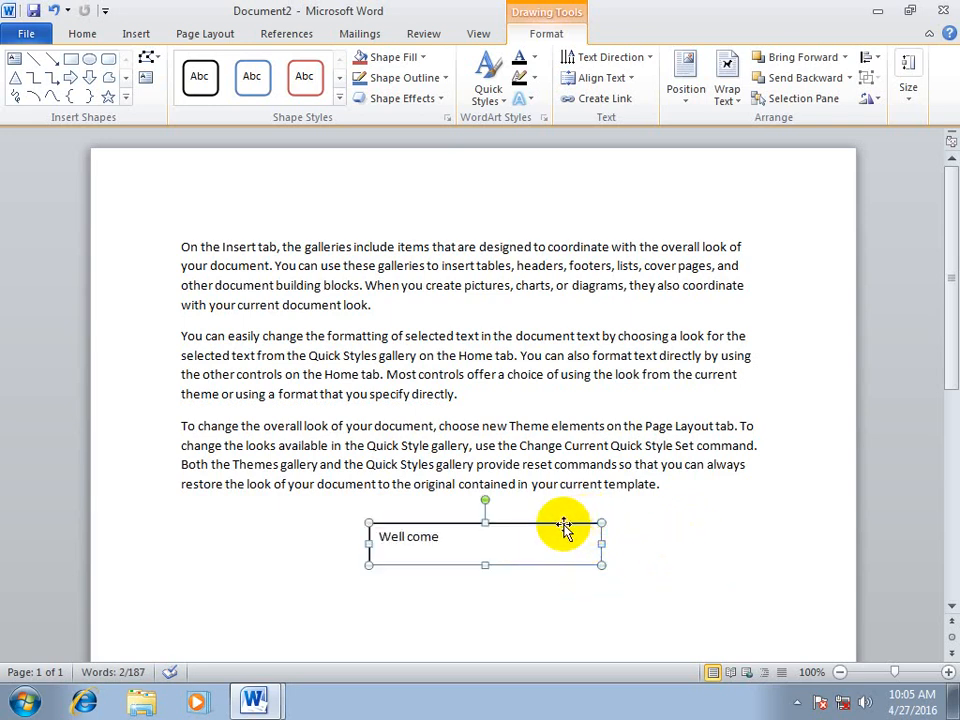
drag(728, 493, 720, 522)
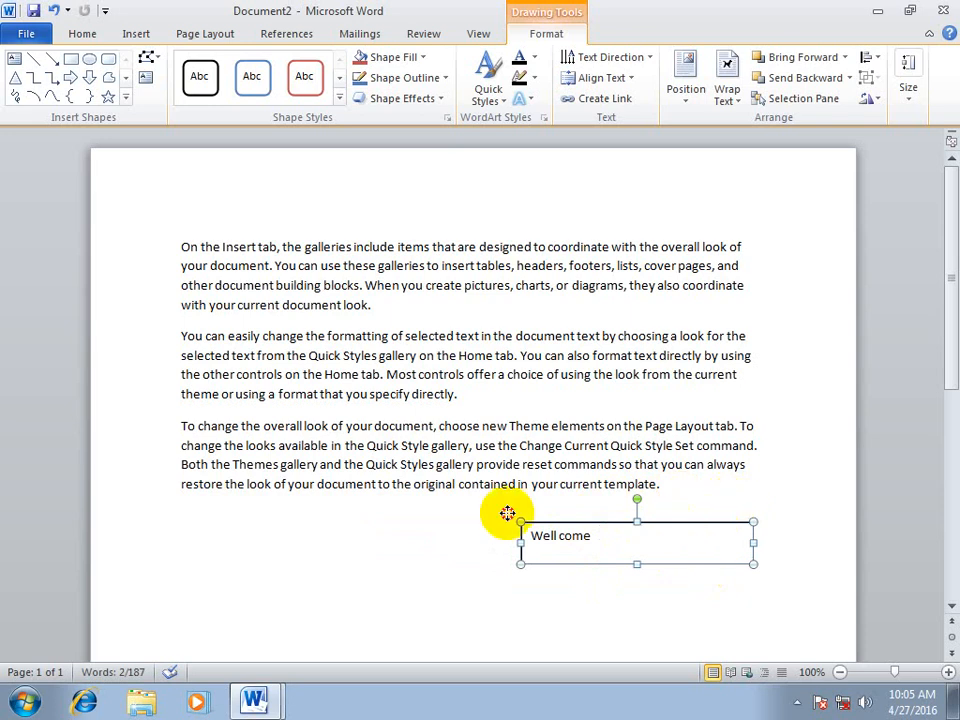
drag(706, 519, 525, 171)
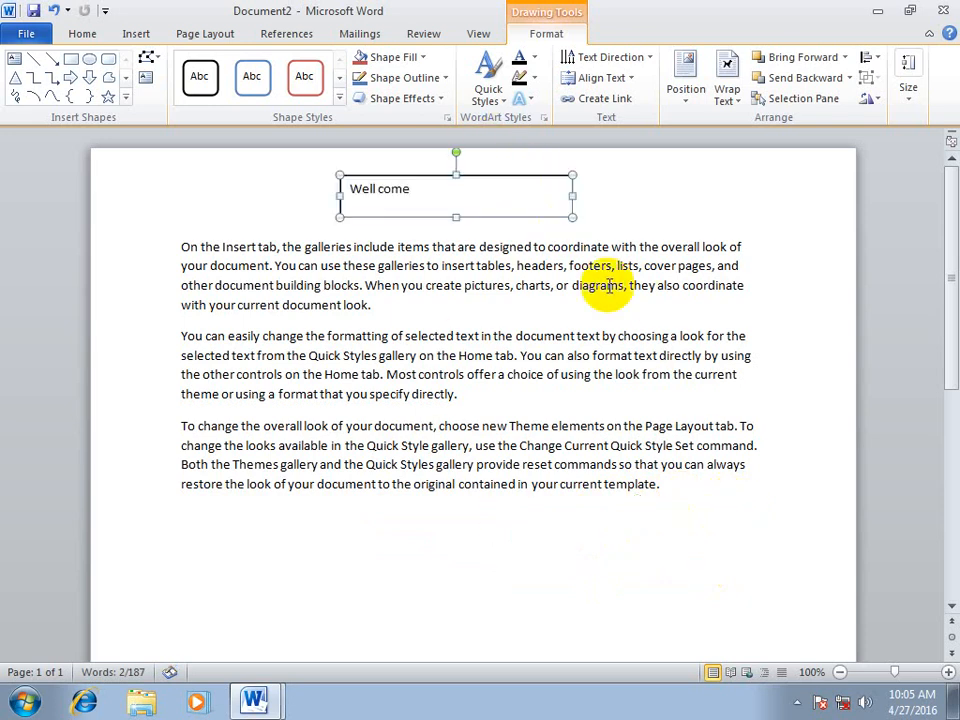
Replace the text box's text with "Epistemcis college of IT & Management Sciences"
drag(430, 202, 244, 194)
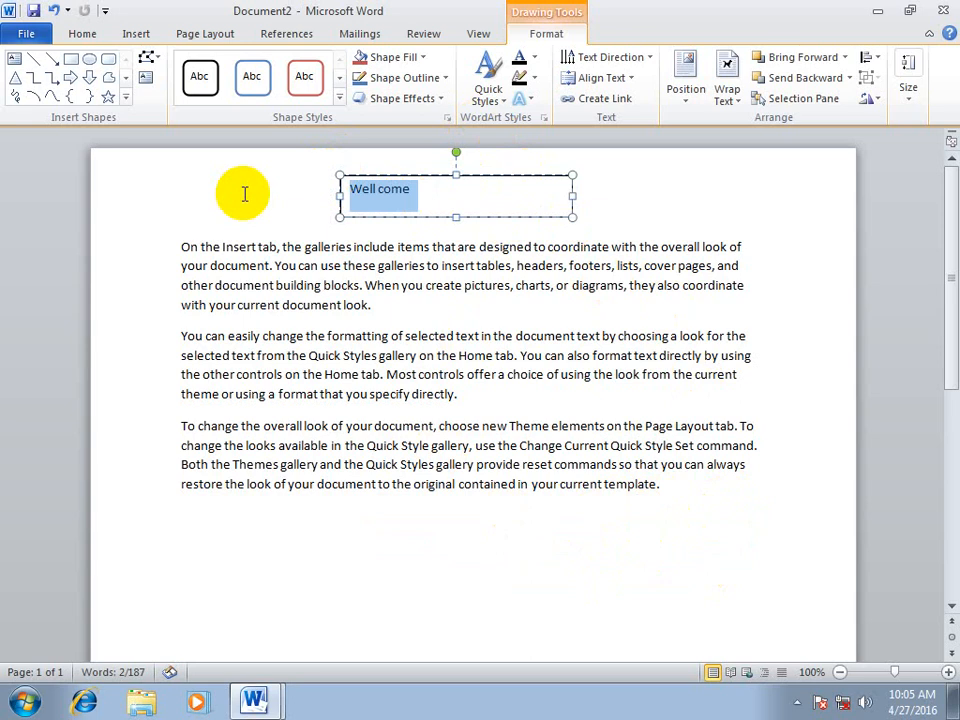
text(Epistemcis)
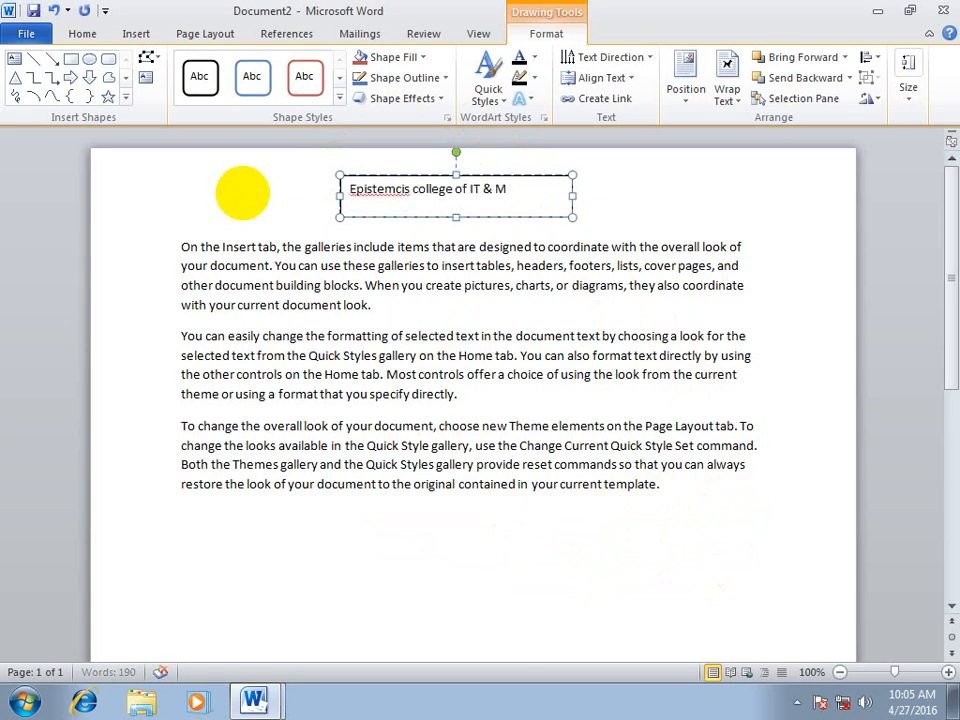
text(nt Sciences)
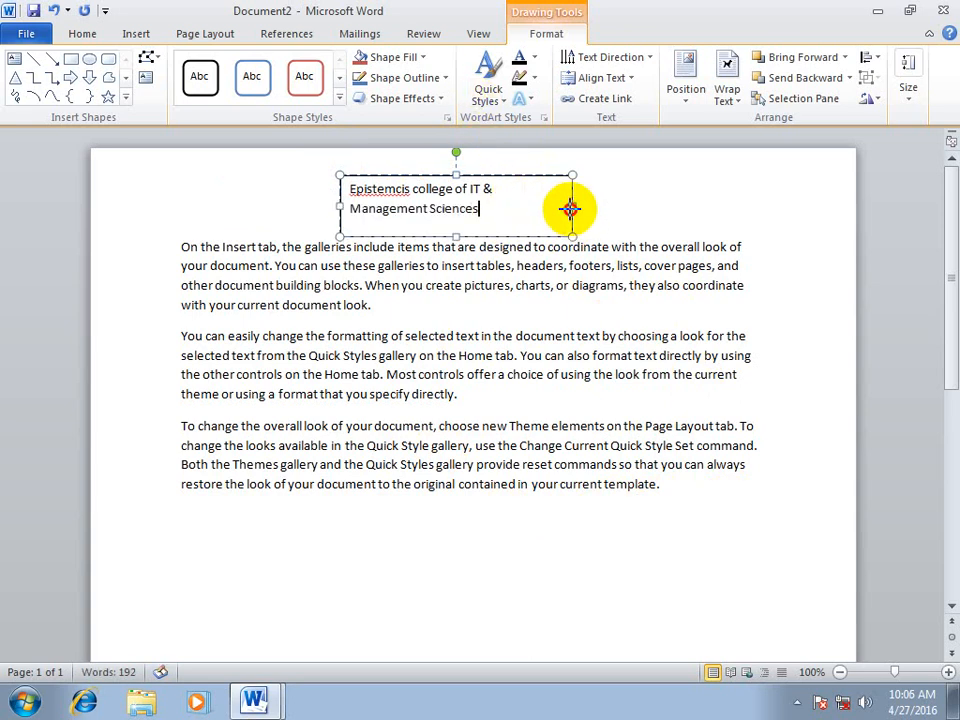
Widen the text box so the college name fits on one line, and centre it roughly above the paragraphs
drag(572, 206, 670, 207)
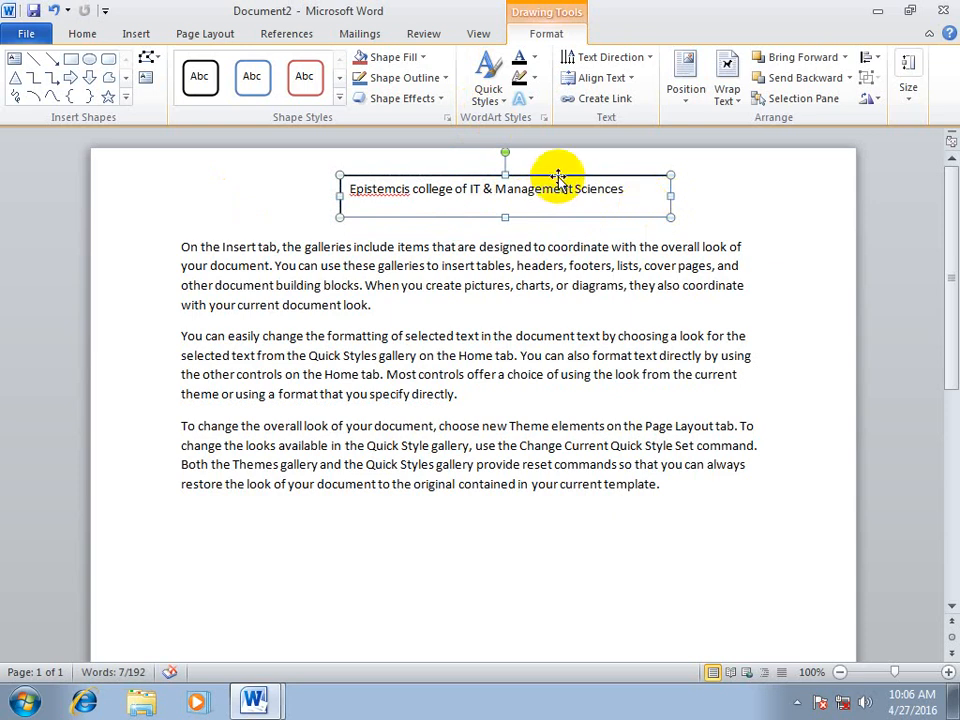
drag(522, 167, 487, 158)
click(688, 200)
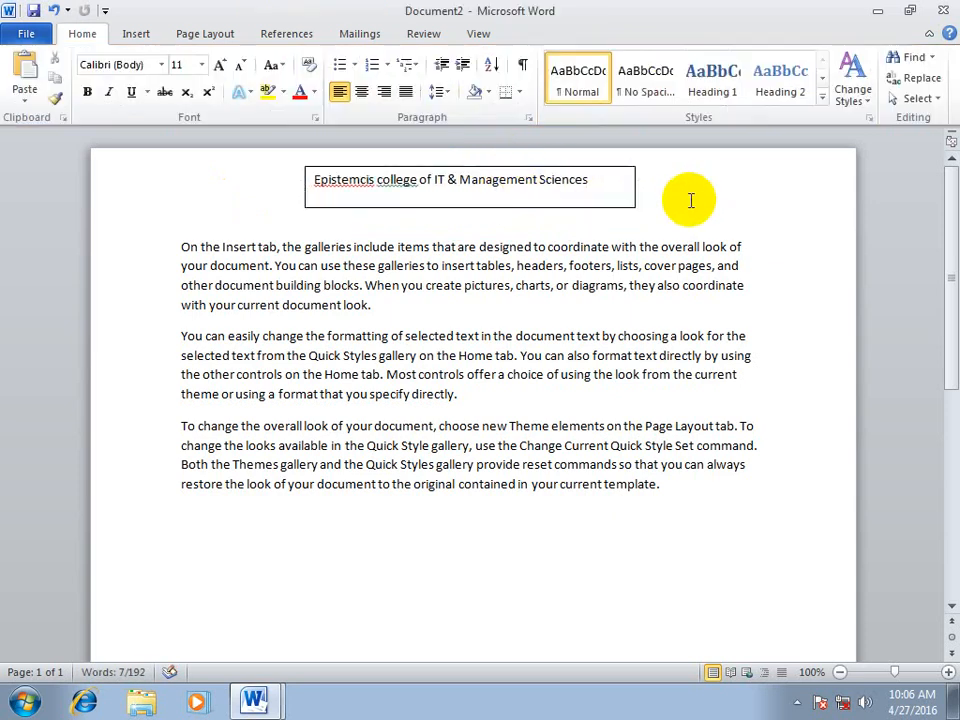
Set the college name text box to No Outline and deselect it
click(608, 182)
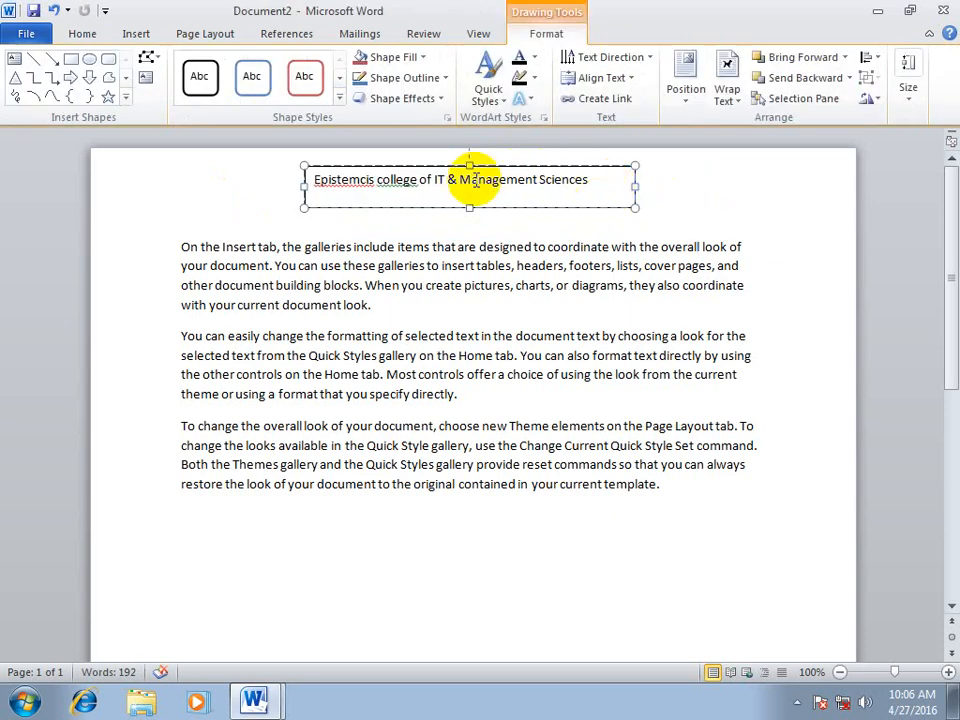
click(428, 80)
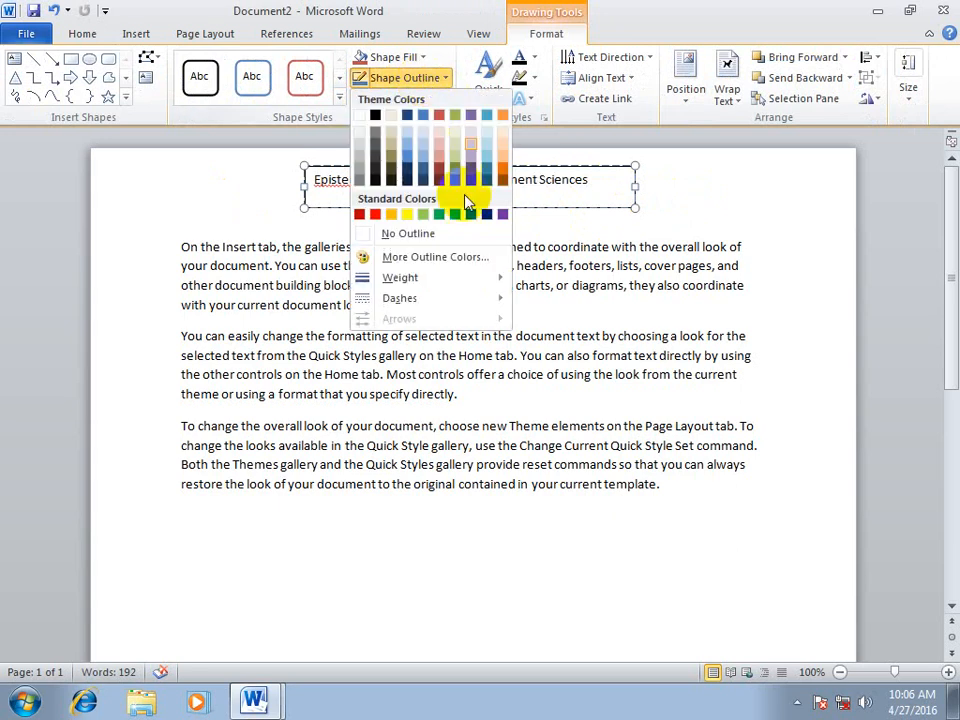
click(418, 234)
click(658, 216)
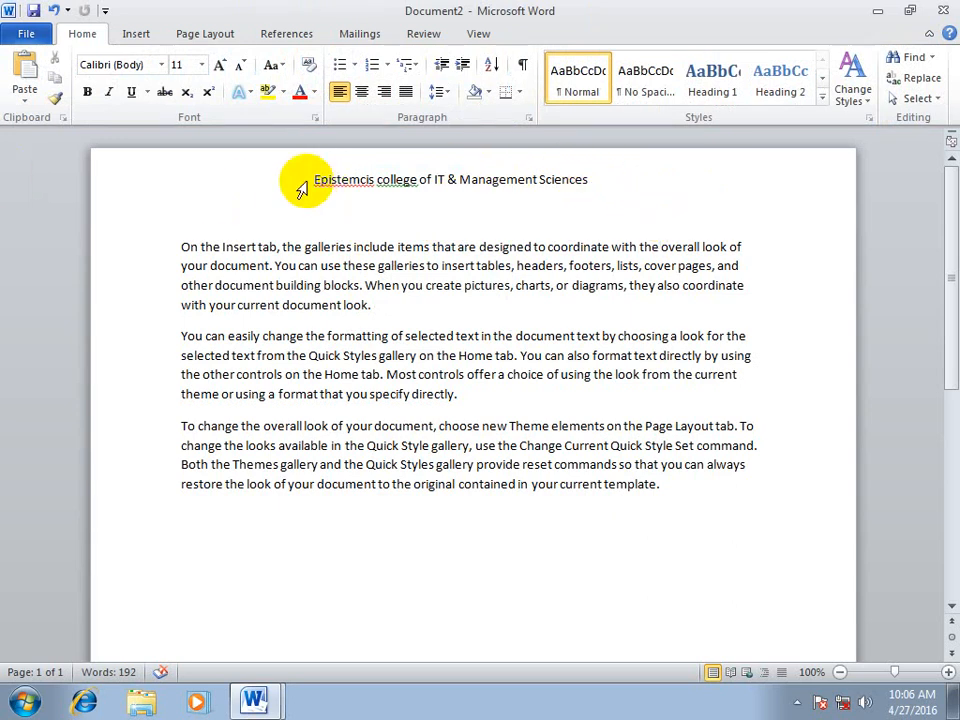
click(136, 33)
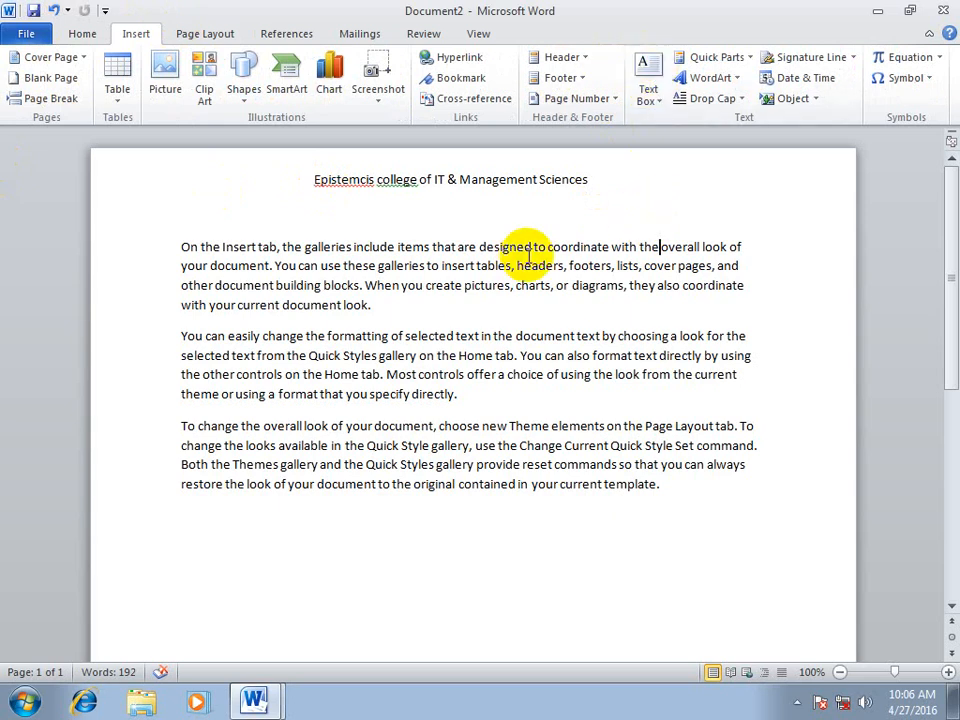
click(533, 179)
click(418, 79)
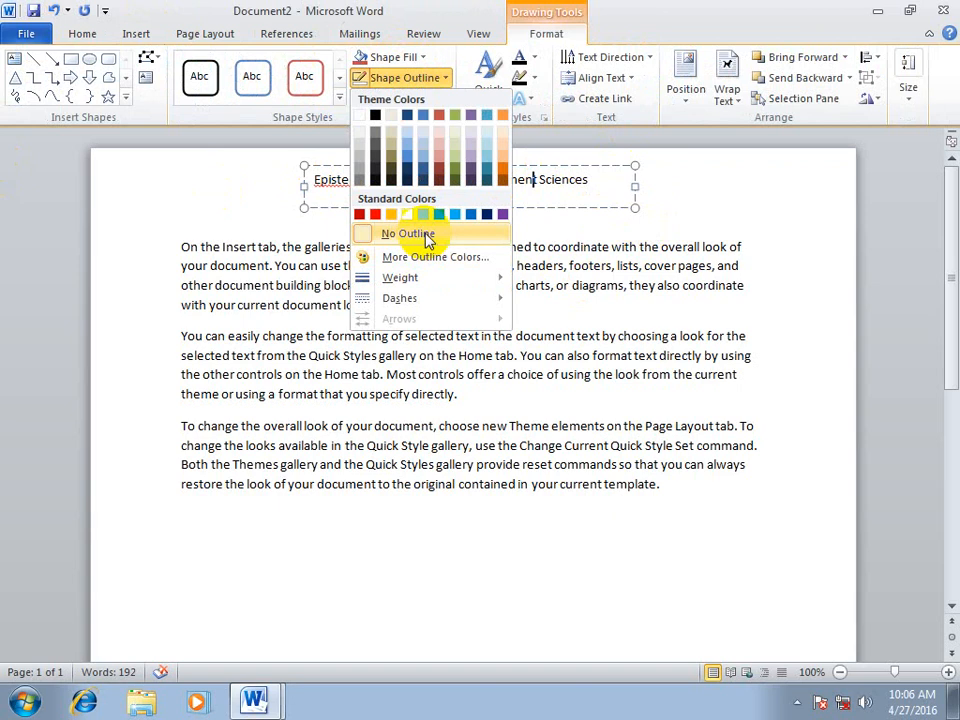
click(476, 238)
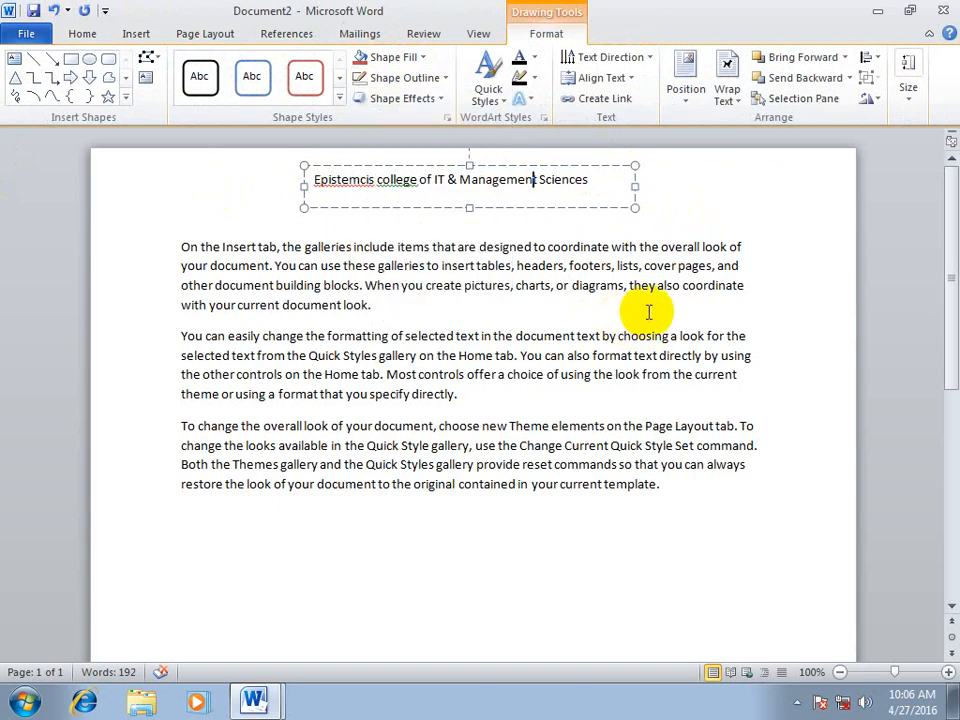
click(773, 301)
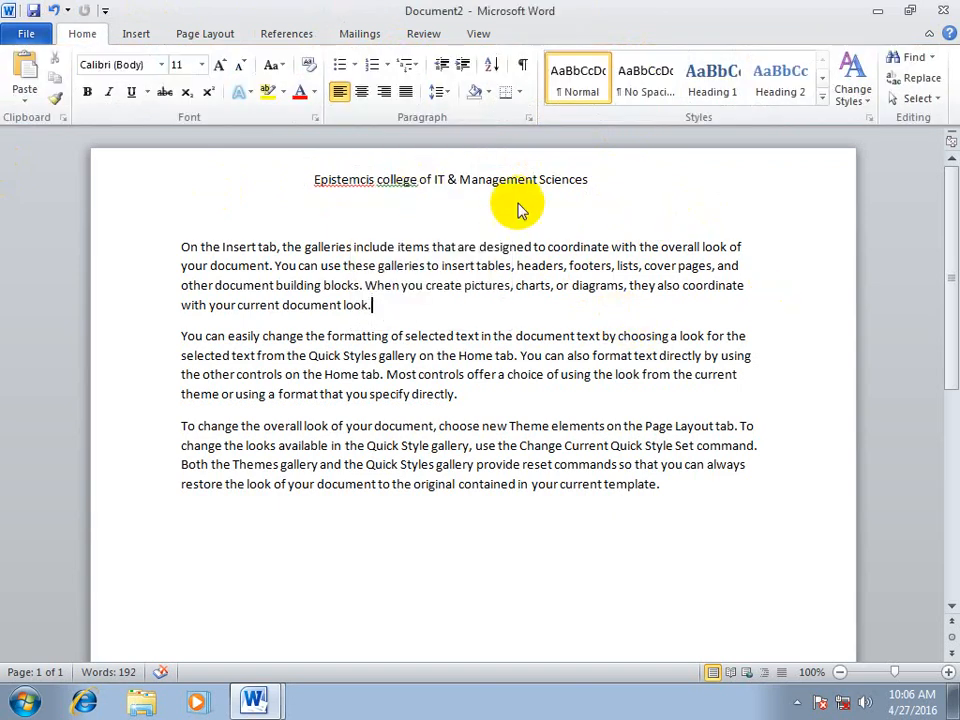
Try placing a copy of the college name text box below the last paragraph, and undo the copy and its move
click(540, 179)
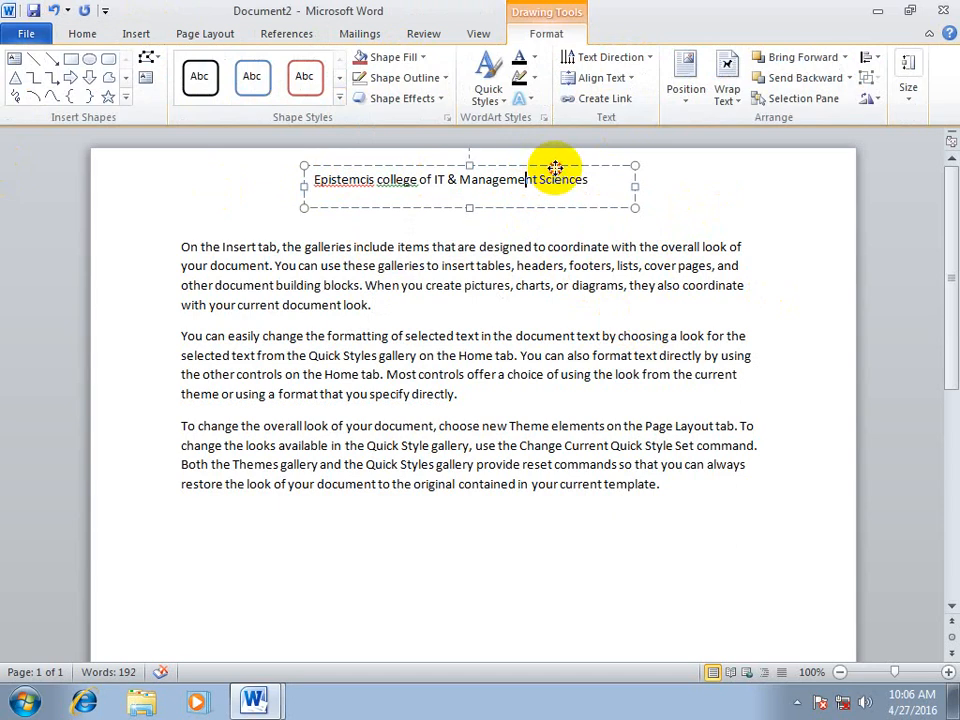
ctrl+drag(557, 168, 367, 554)
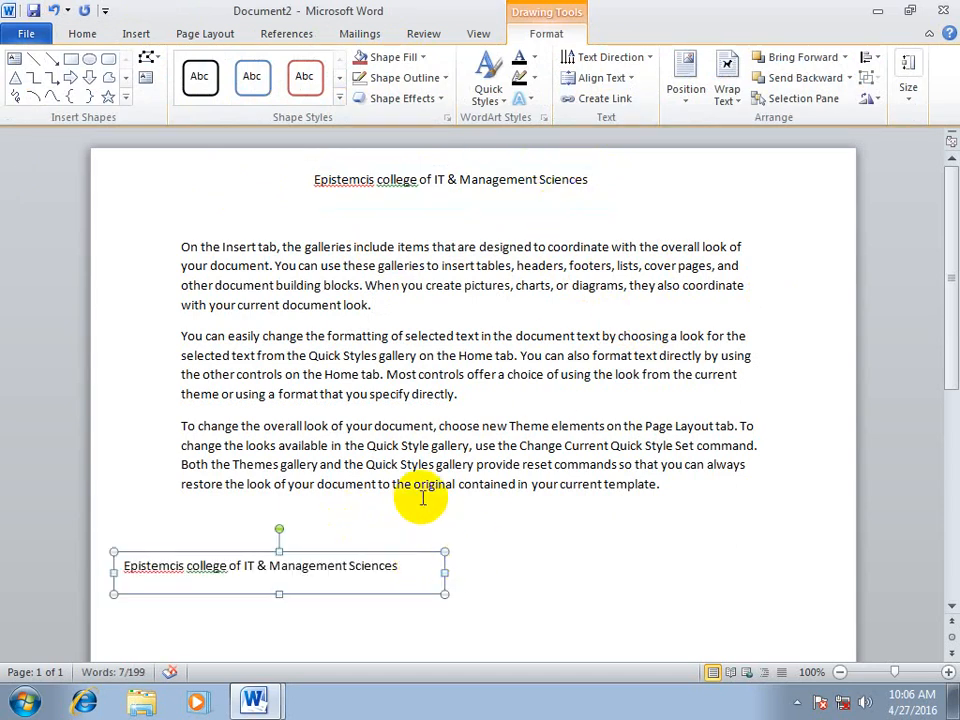
drag(388, 557, 576, 514)
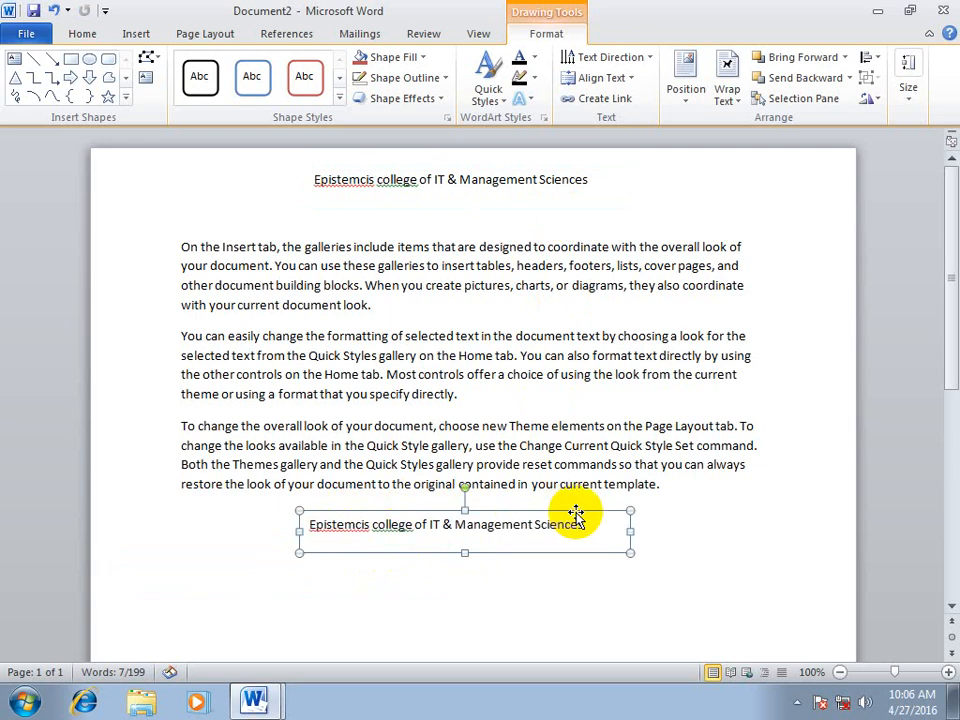
key(ctrl+z)
key(ctrl+z)
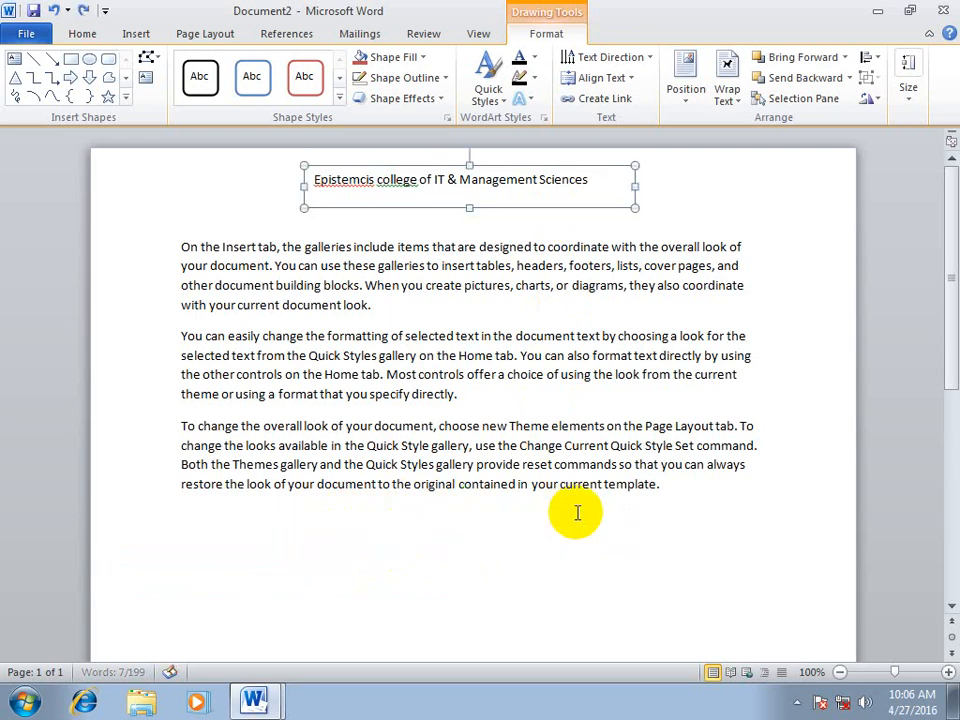
Create another blank document and insert a built-in text box design from the text box gallery
key(ctrl+n)
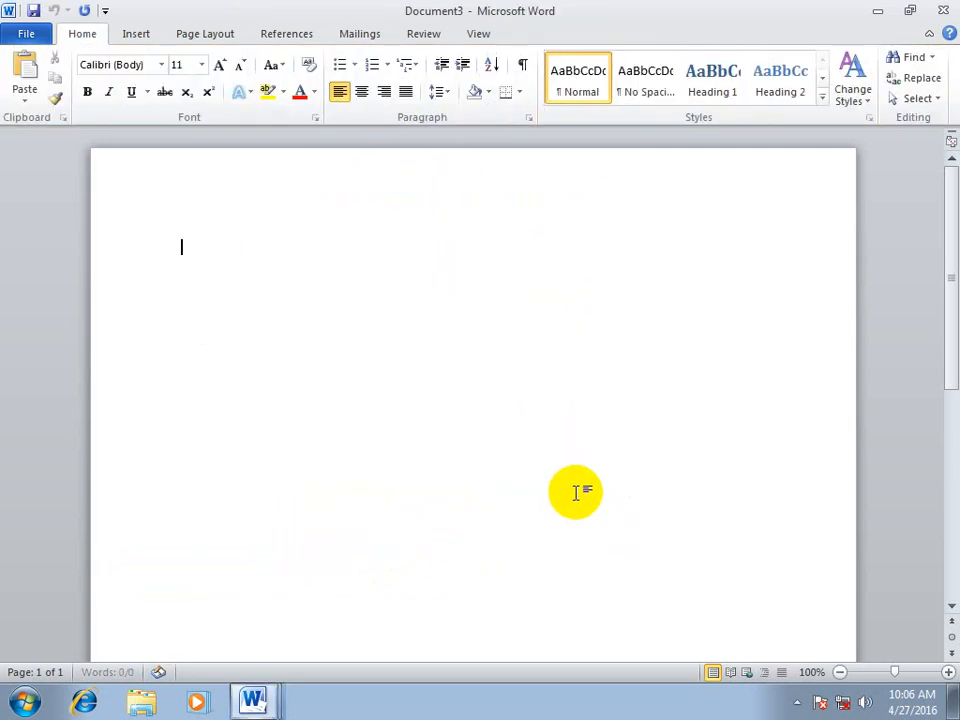
click(134, 36)
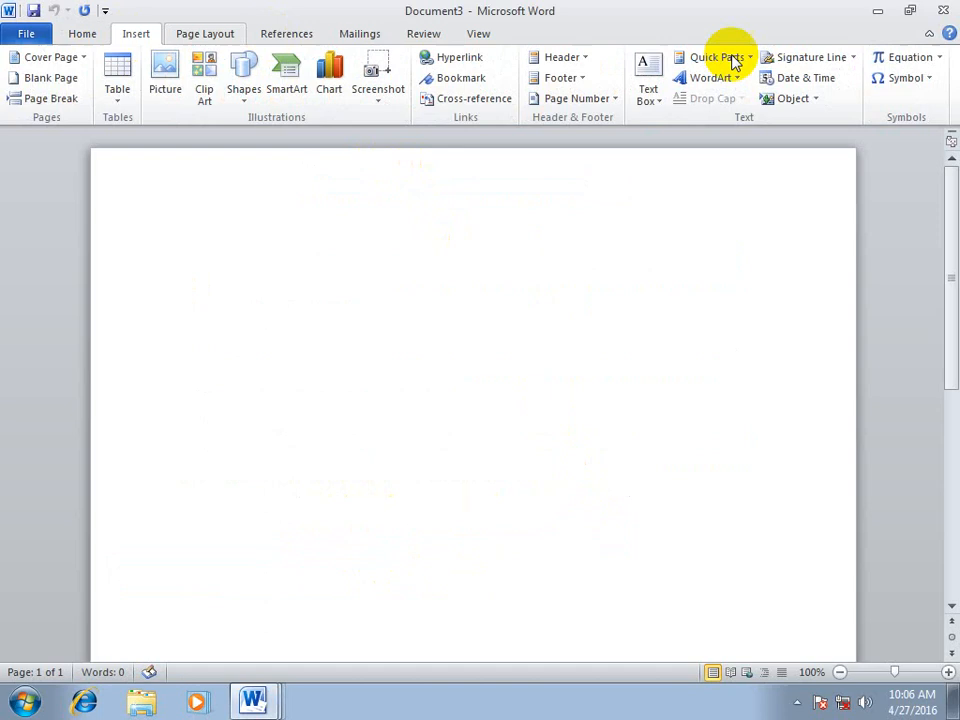
click(645, 88)
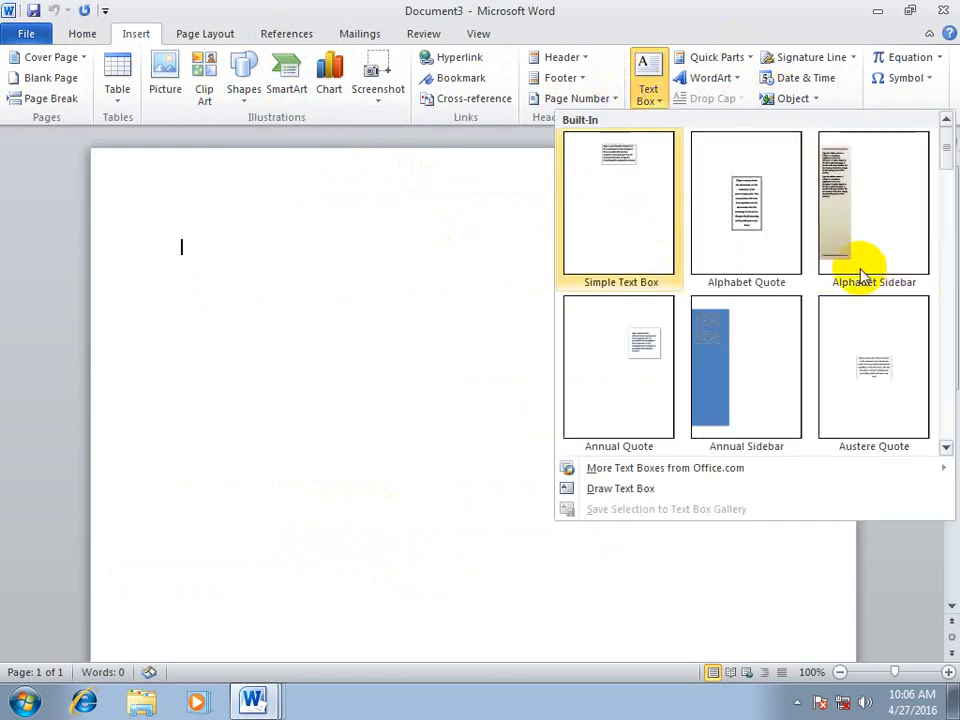
mouse_move(947, 171)
mouse_down()
mouse_move(948, 185)
mouse_move(955, 156)
mouse_up()
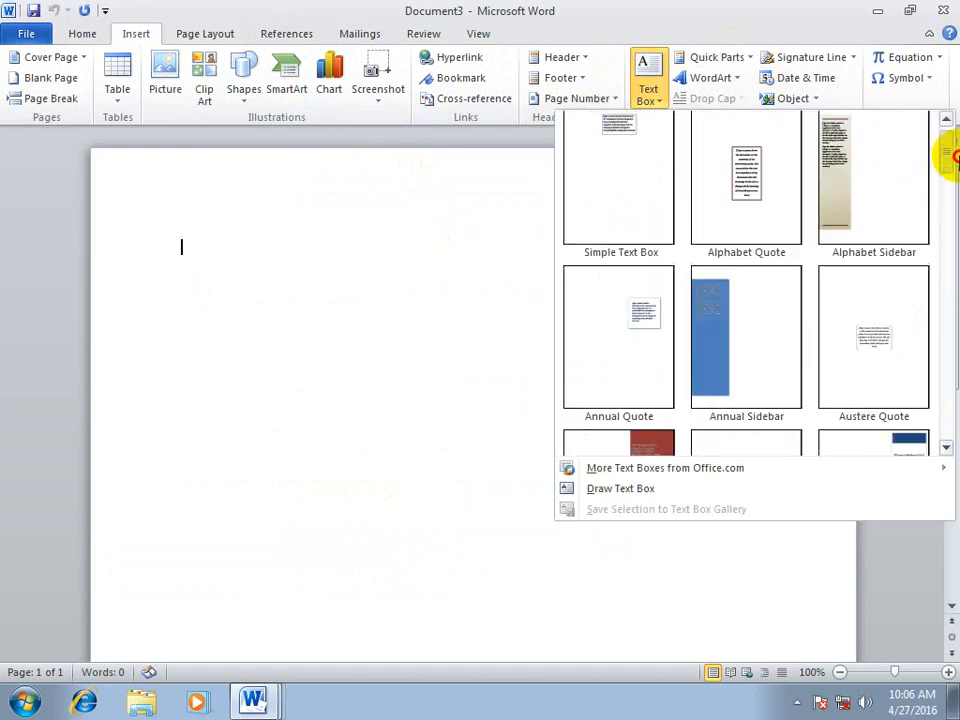
click(651, 292)
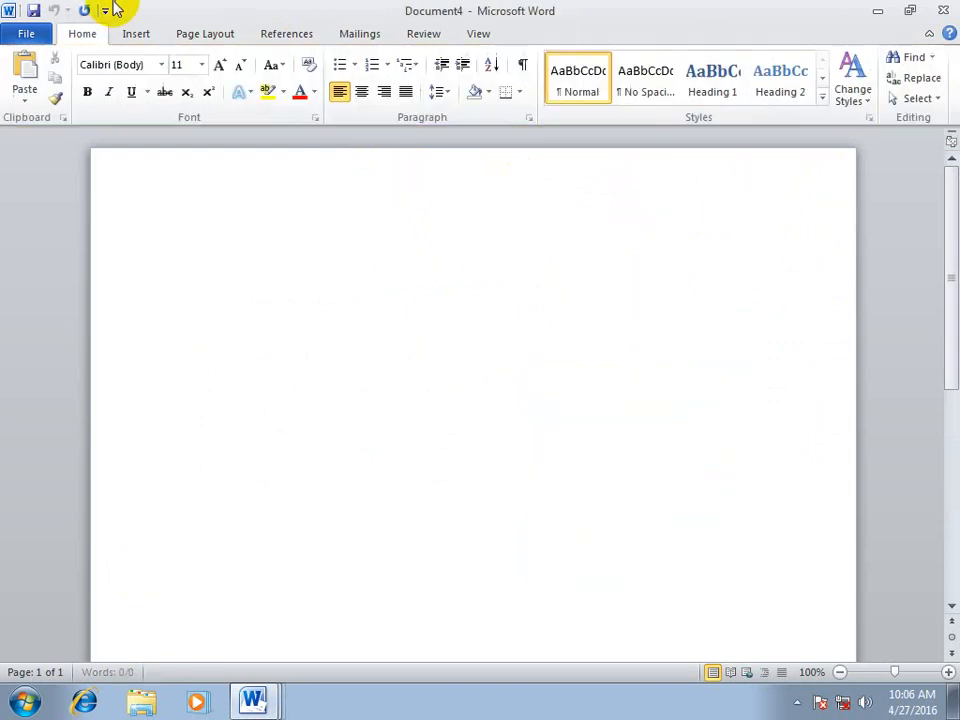
Draw a large custom text box that reaches past the page's right edge and enter the text "fgfsd" in it
click(137, 30)
click(645, 100)
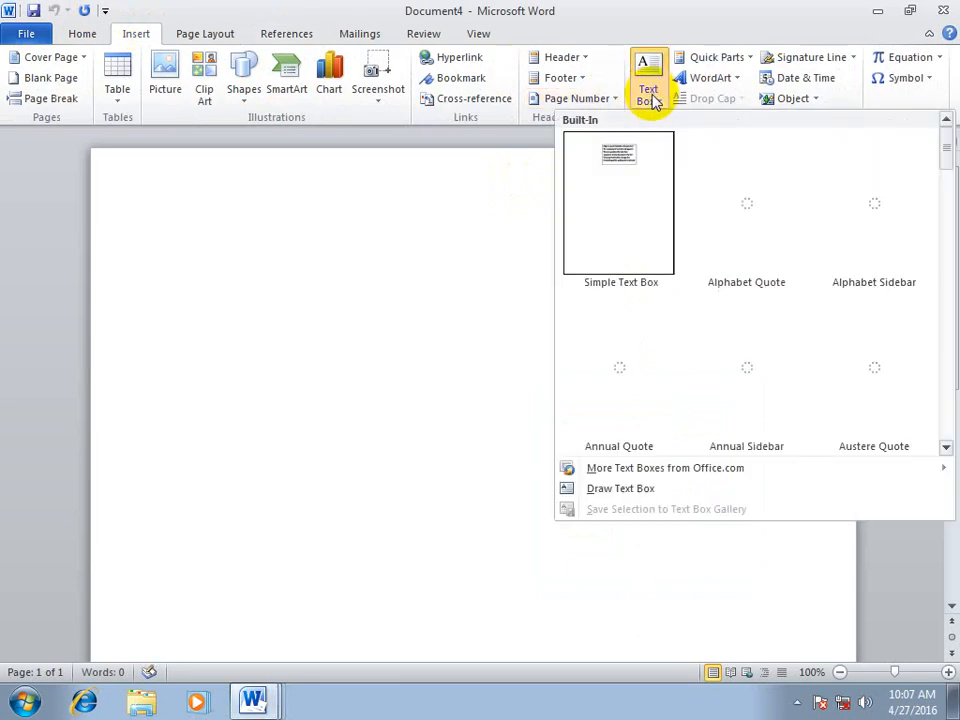
mouse_move(646, 472)
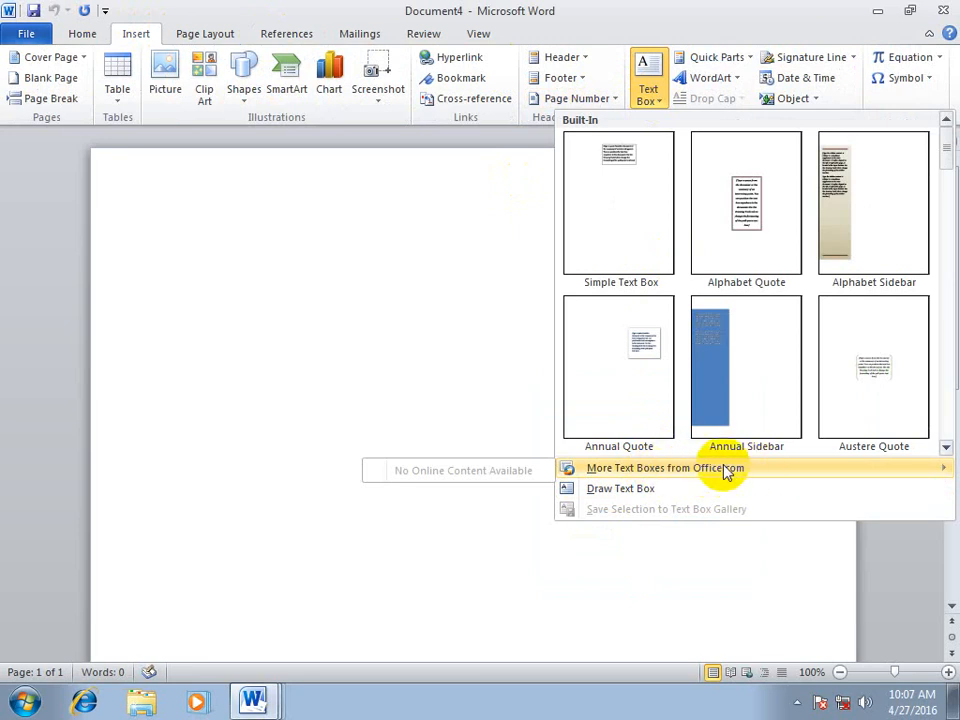
click(629, 490)
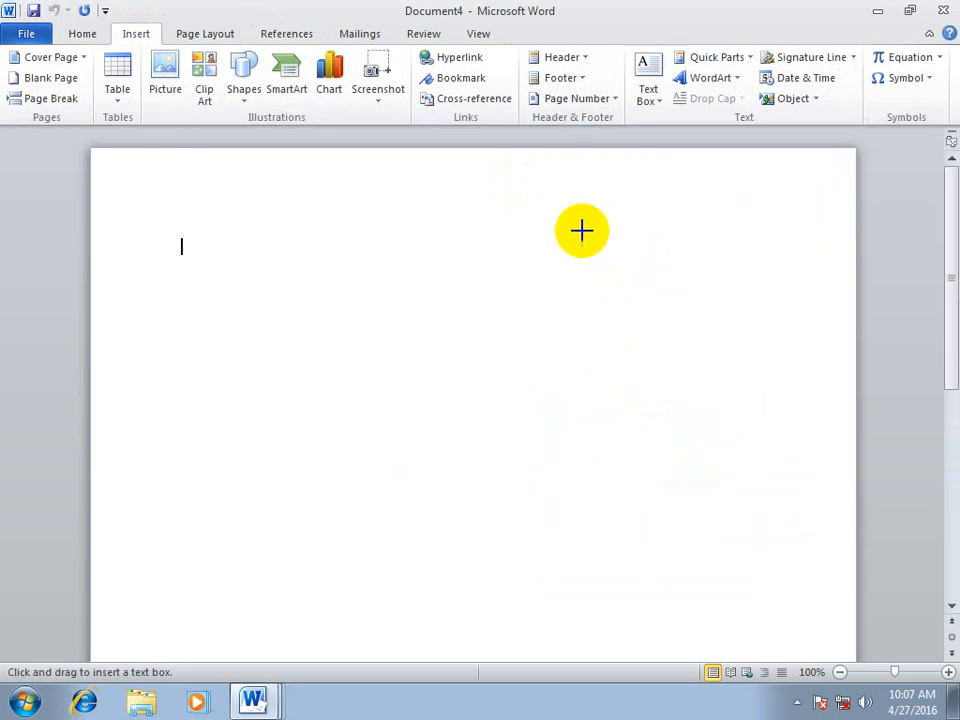
drag(583, 229, 889, 525)
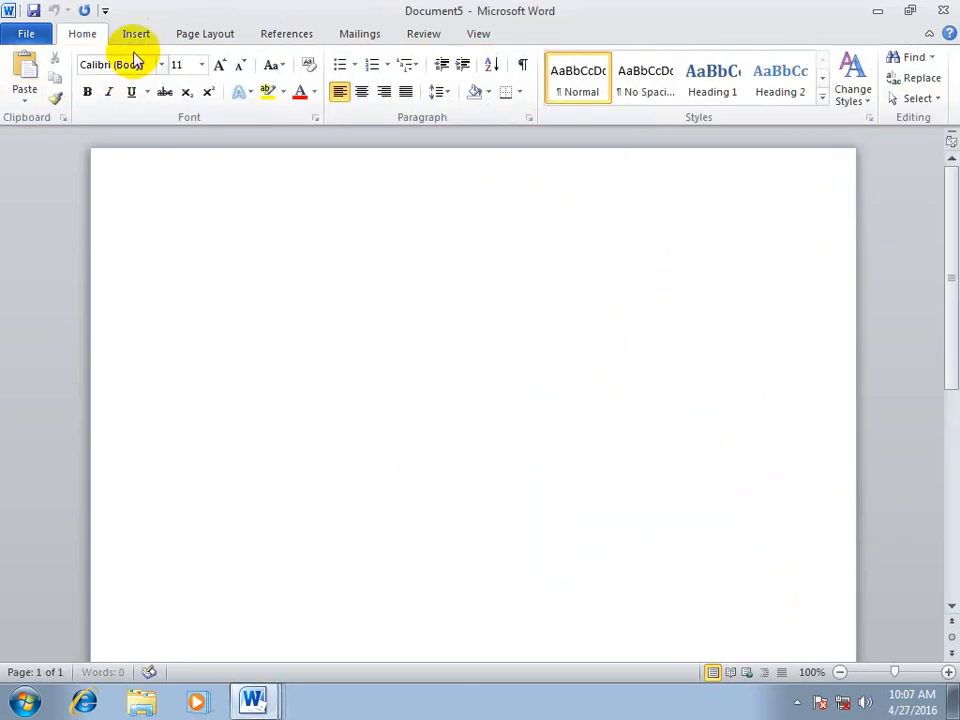
Create a new blank document and draw a narrow, tall text box along the page's right edge
click(136, 35)
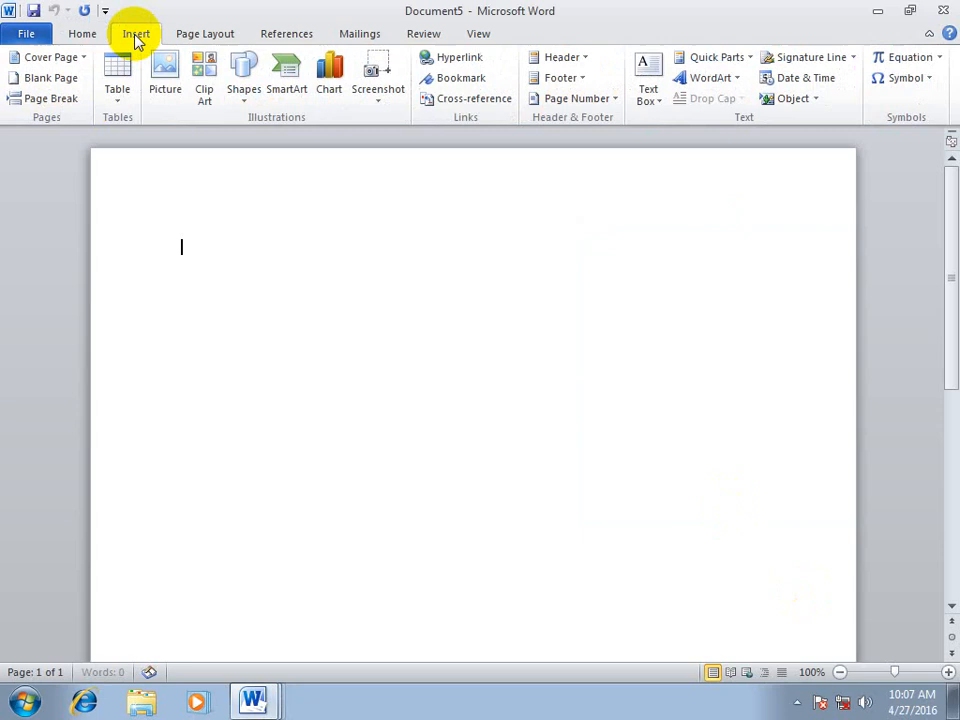
click(646, 100)
click(606, 490)
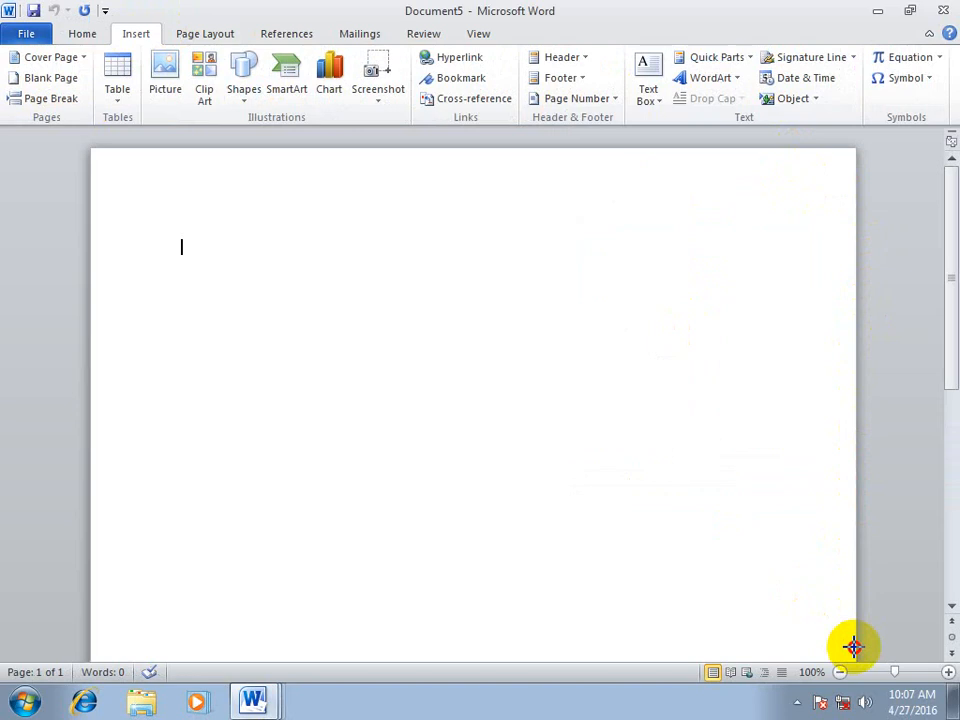
drag(793, 149, 856, 647)
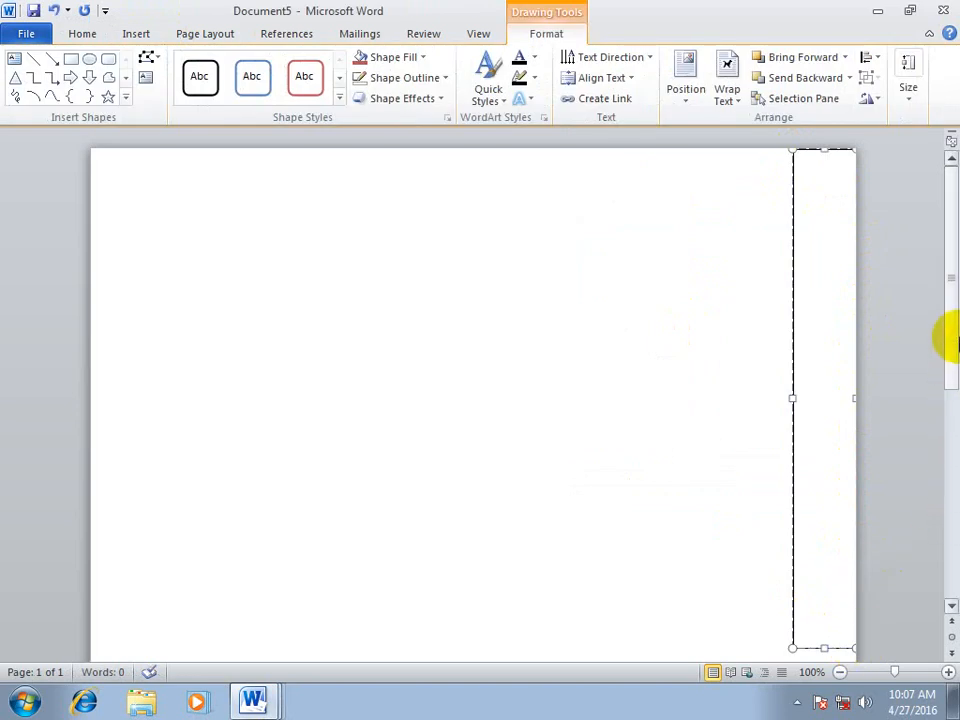
Stretch the narrow text box down to the end of the page
mouse_move(957, 356)
mouse_down()
mouse_move(951, 531)
mouse_move(951, 506)
mouse_up()
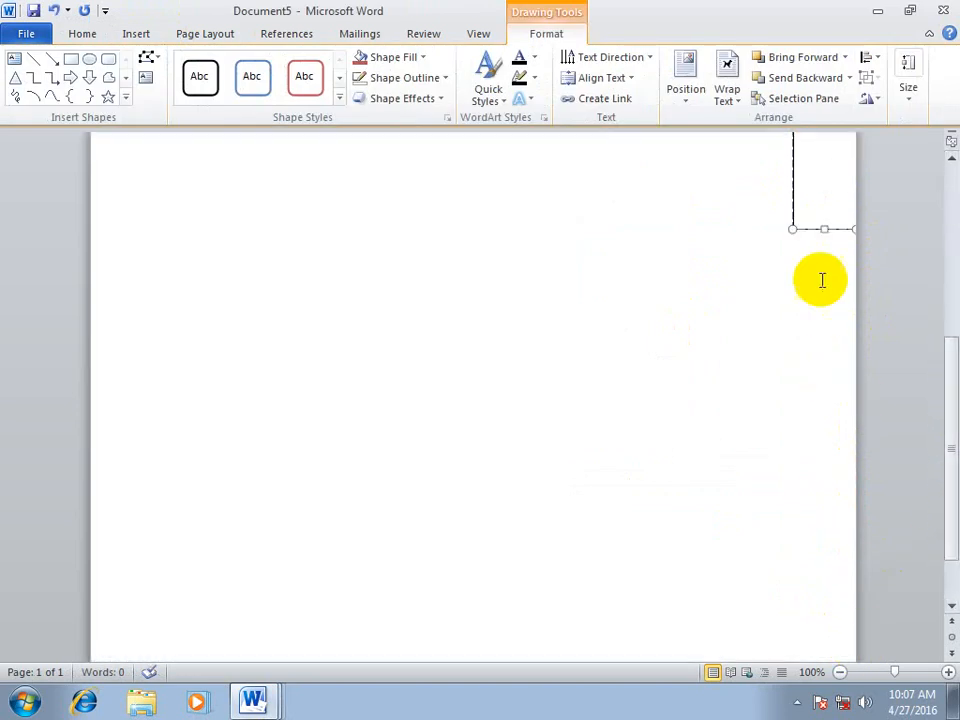
drag(821, 231, 821, 656)
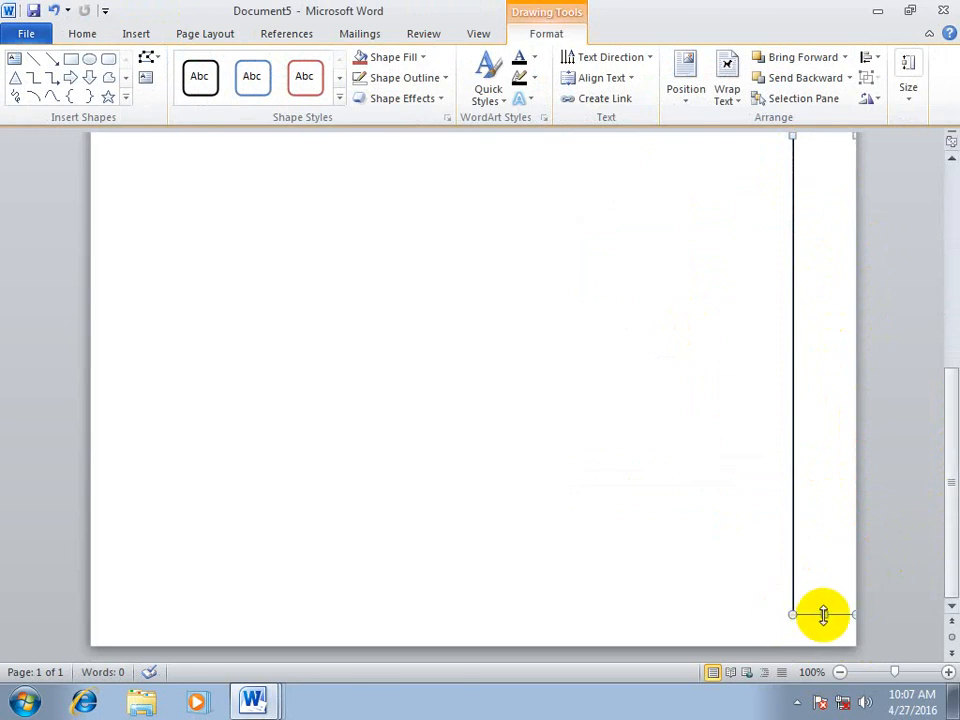
scroll(808, 445, up, 10)
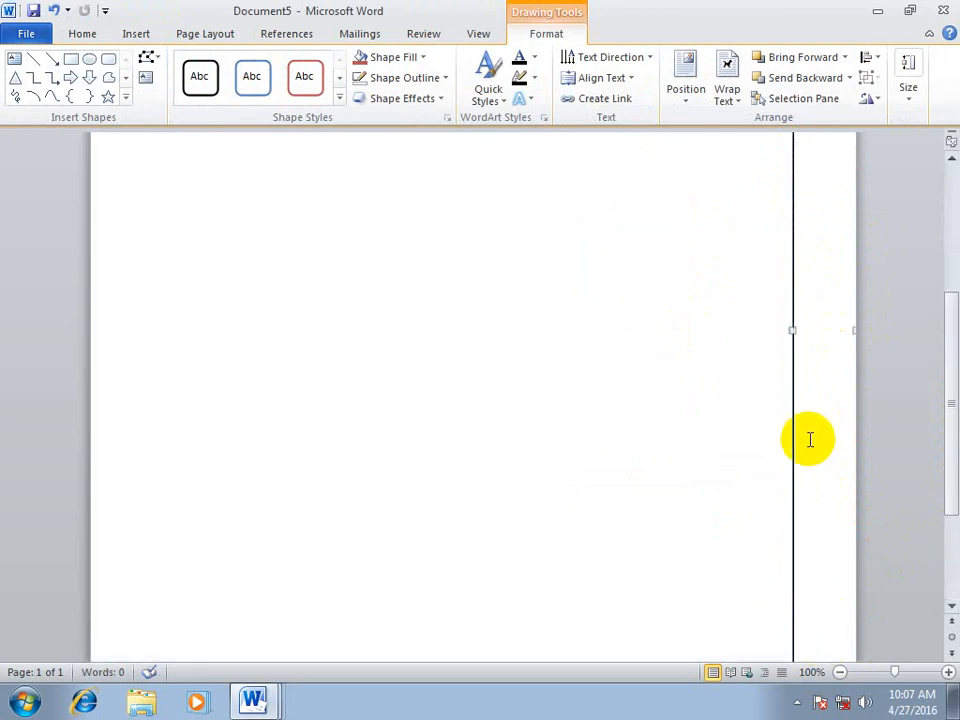
Enter "Epistemics college of IT & Management Sciences" in the narrow text box and centre the text
click(811, 180)
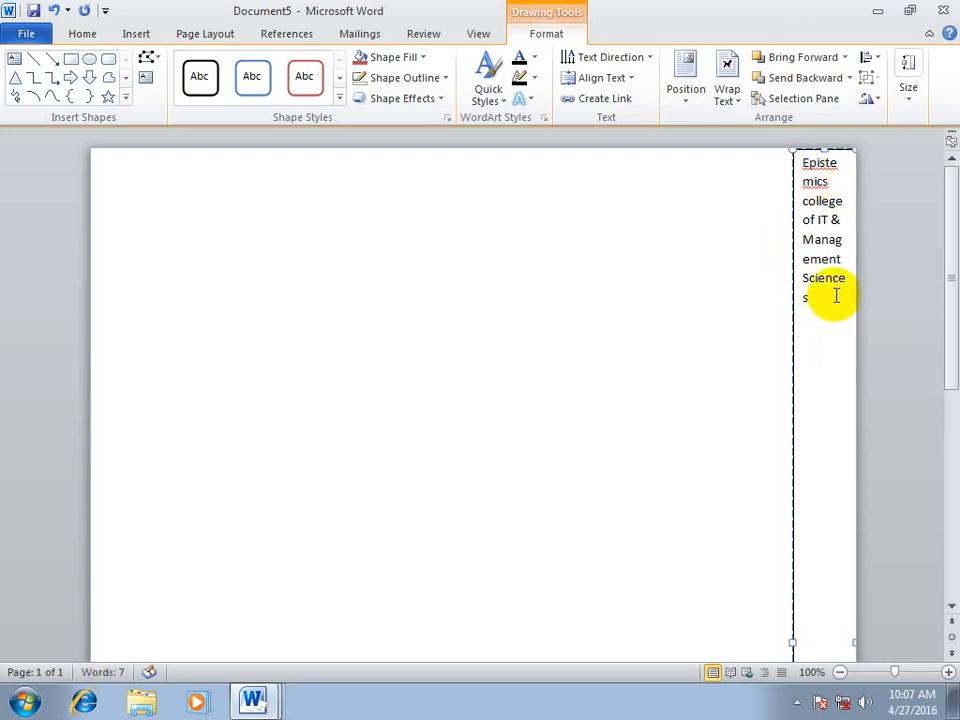
drag(836, 296, 705, 174)
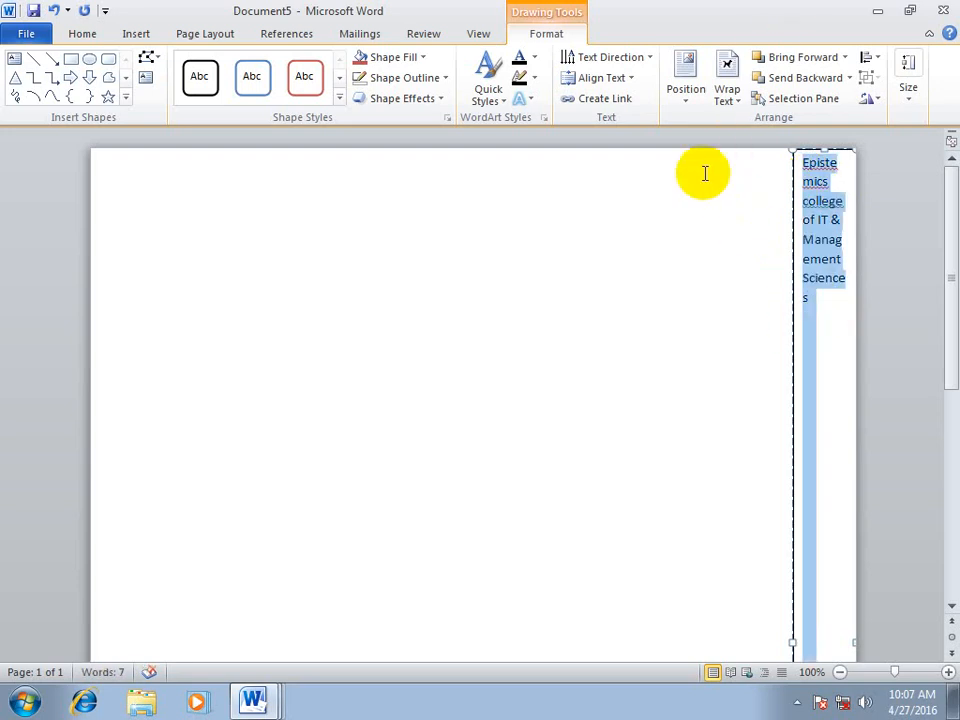
click(88, 34)
click(361, 92)
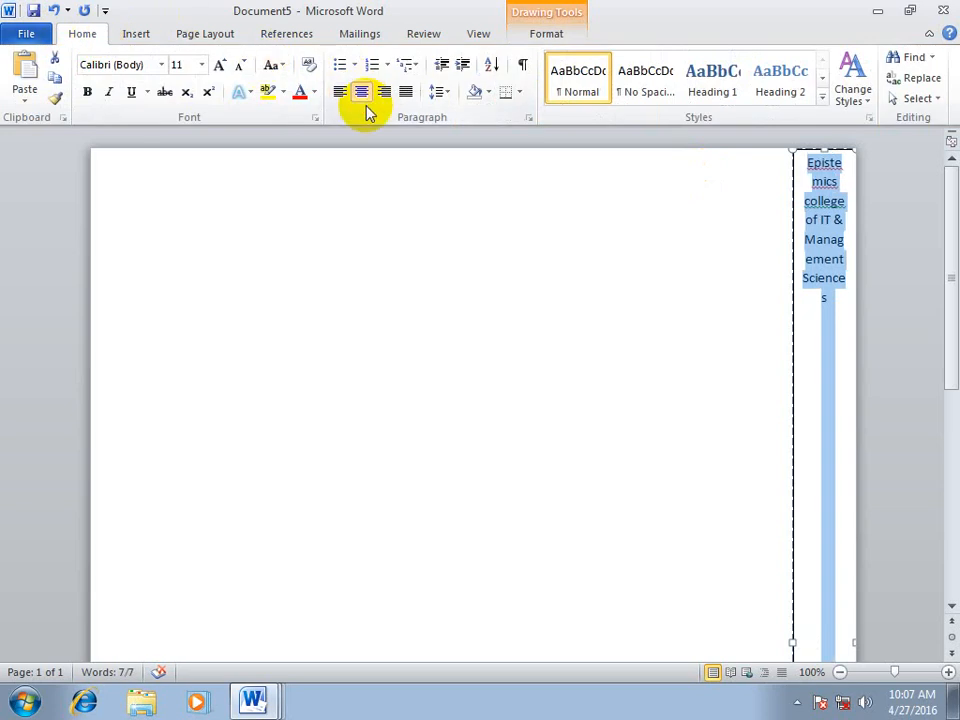
Rotate the college name to read upwards along the text box and align it to the middle of the box's width
click(545, 38)
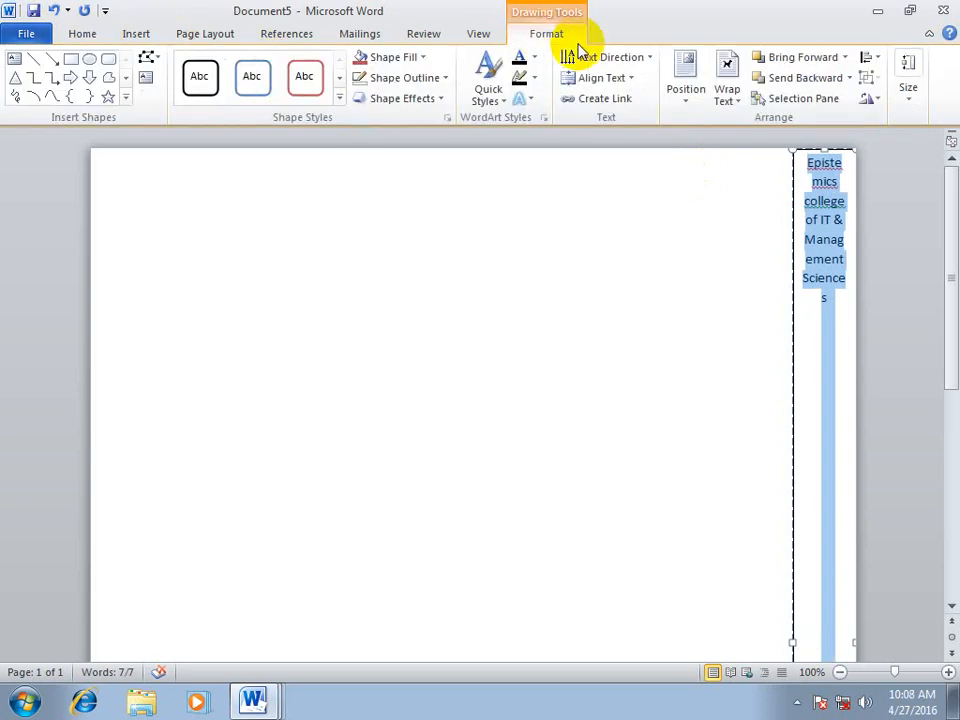
click(645, 60)
click(590, 208)
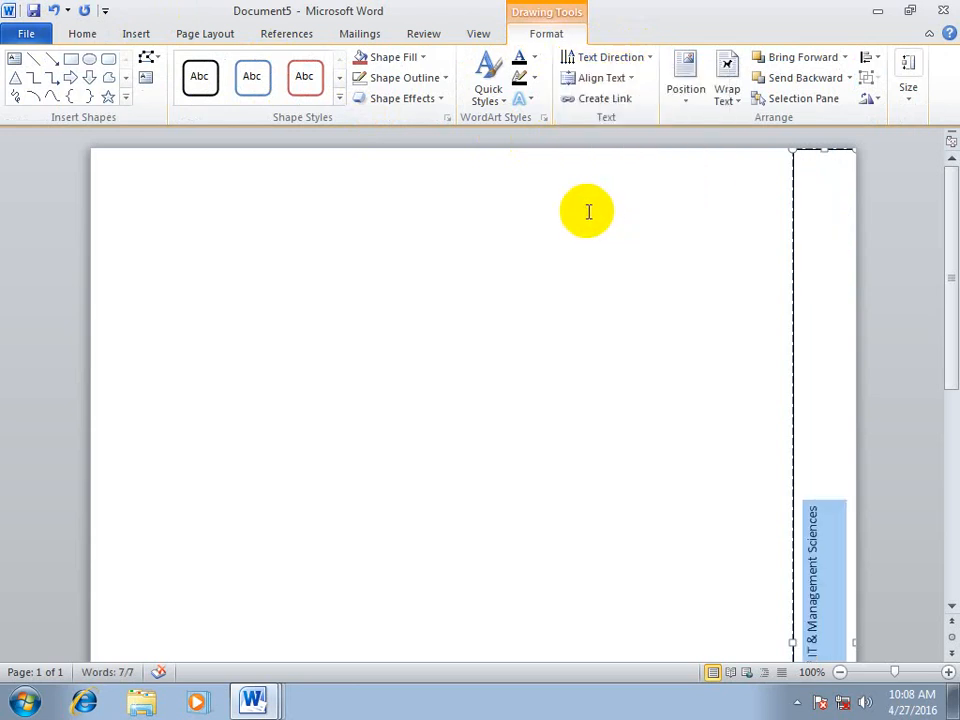
click(610, 78)
click(622, 172)
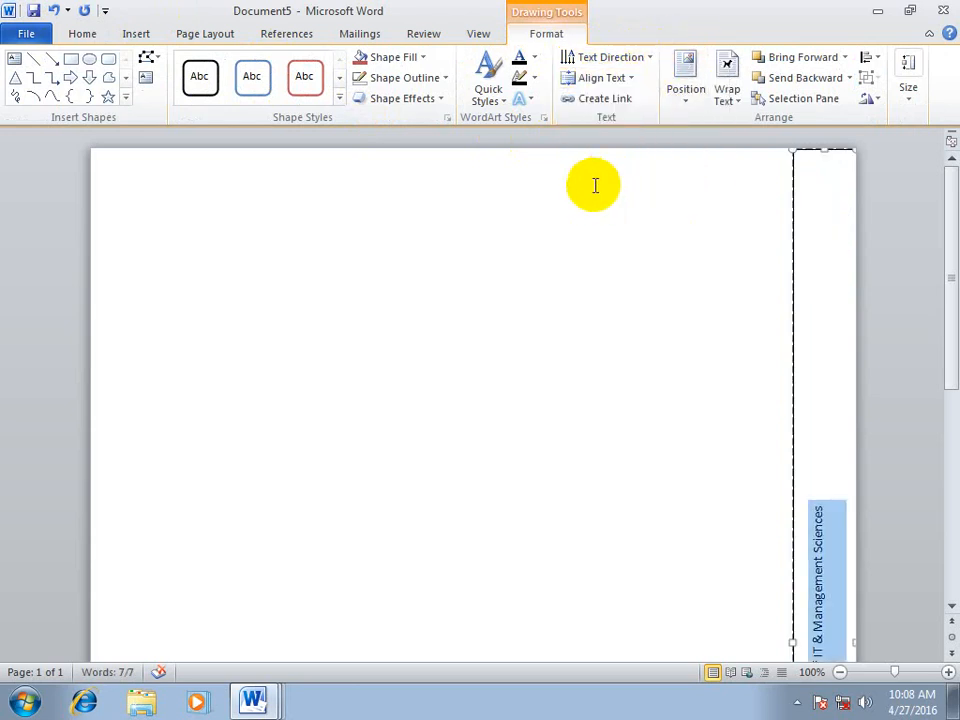
Enlarge the college name to 26 pt and centre it along the length of the text box
key(ctrl+bracketright)
key(ctrl+bracketright)
key(ctrl+bracketright)
key(ctrl+bracketright)
key(ctrl+bracketright)
key(ctrl+bracketright)
key(ctrl+bracketright)
key(ctrl+bracketright)
key(ctrl+bracketright)
key(ctrl+bracketright)
key(ctrl+bracketright)
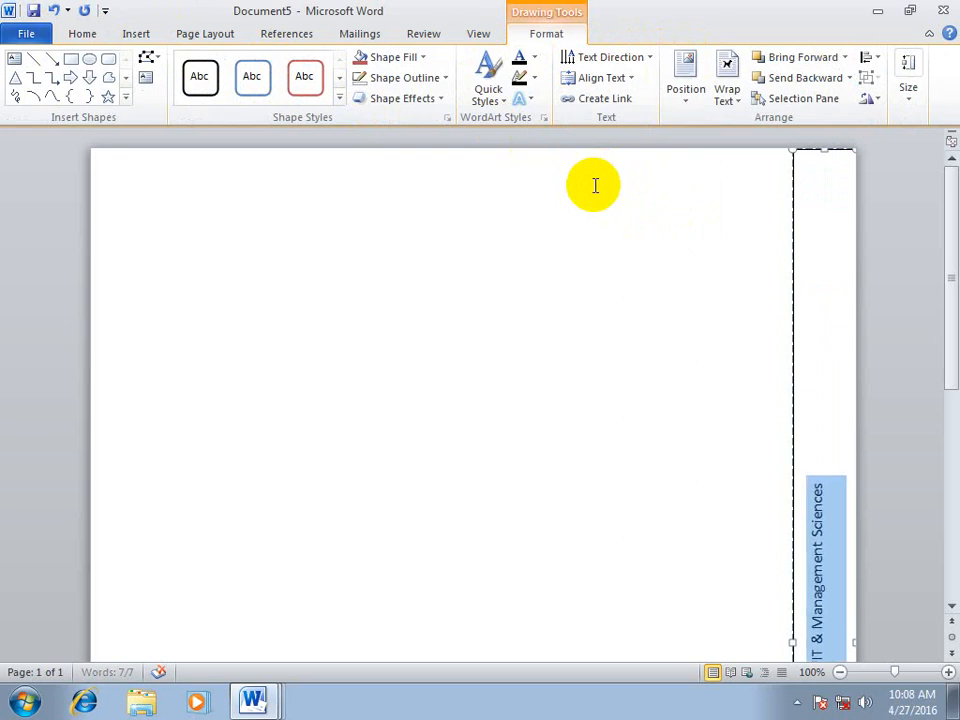
key(ctrl+bracketright)
key(ctrl+bracketright)
key(ctrl+bracketright)
key(ctrl+bracketright)
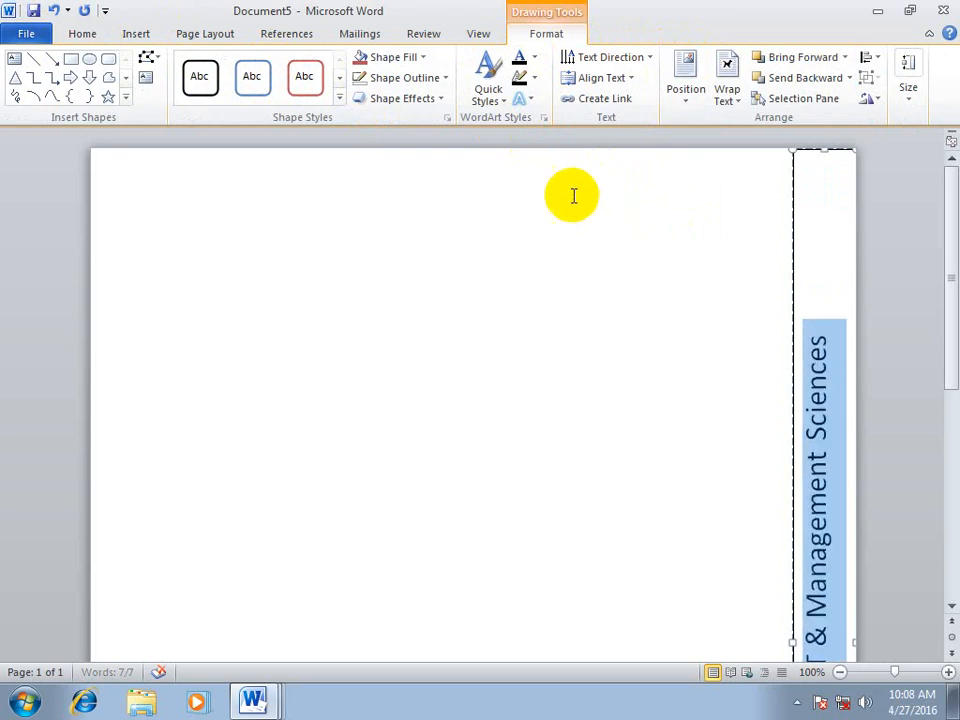
click(82, 33)
click(362, 95)
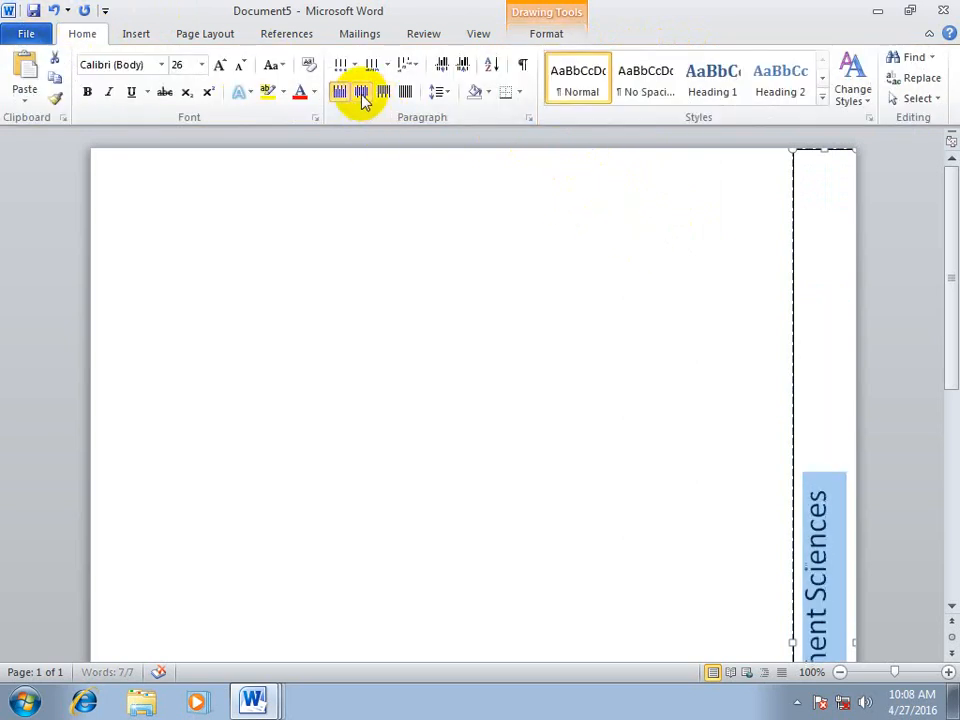
click(362, 95)
Apply the glossy red shape style with white text to the college name text box
drag(952, 275, 943, 298)
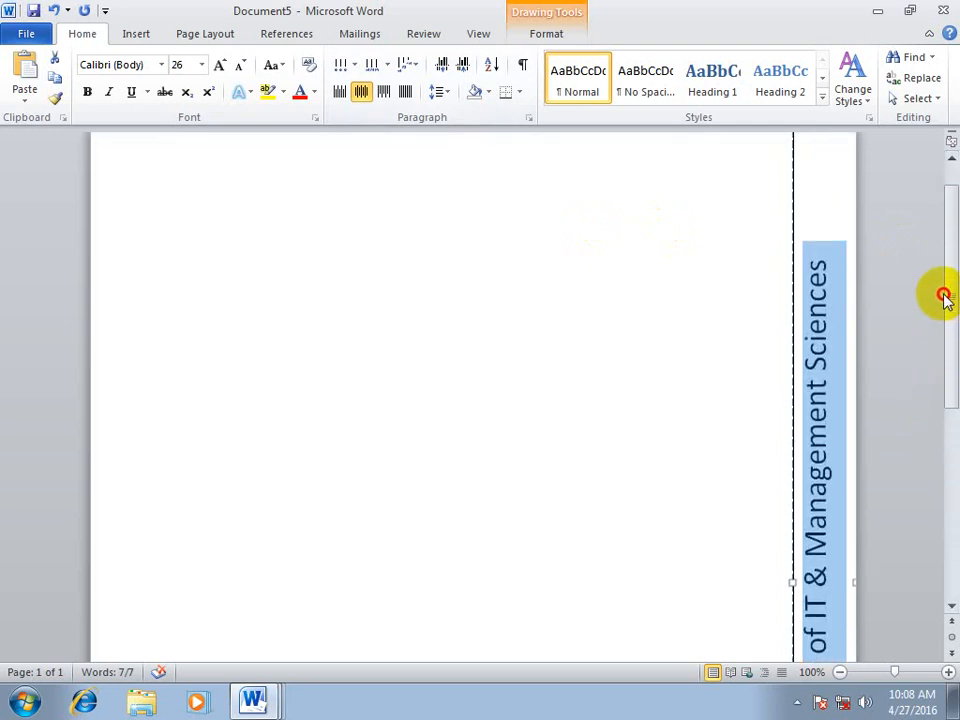
click(568, 272)
click(818, 205)
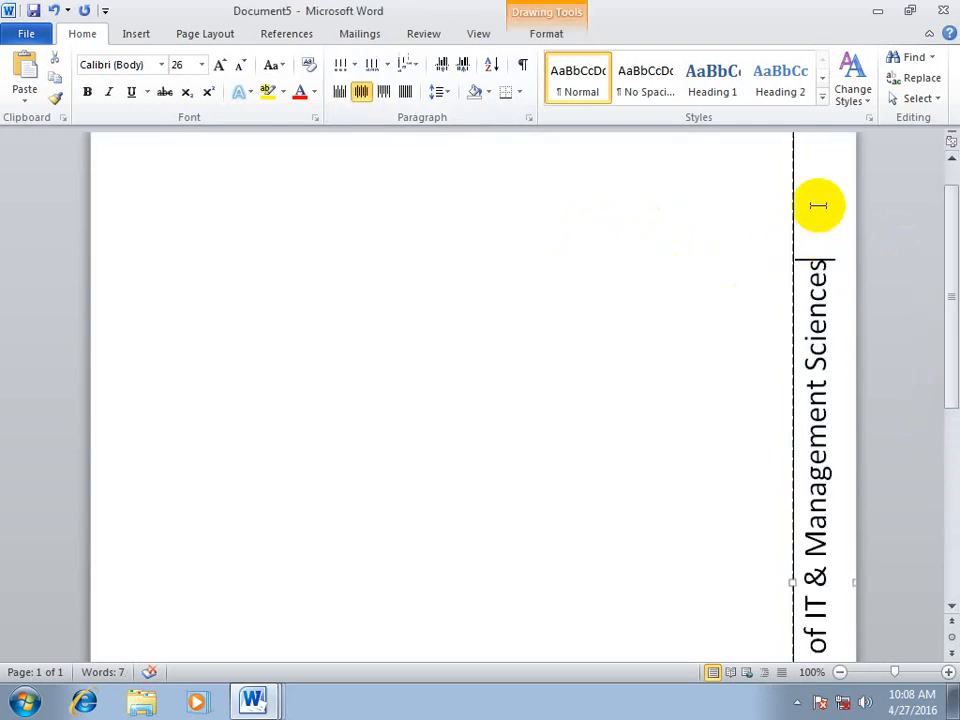
click(538, 36)
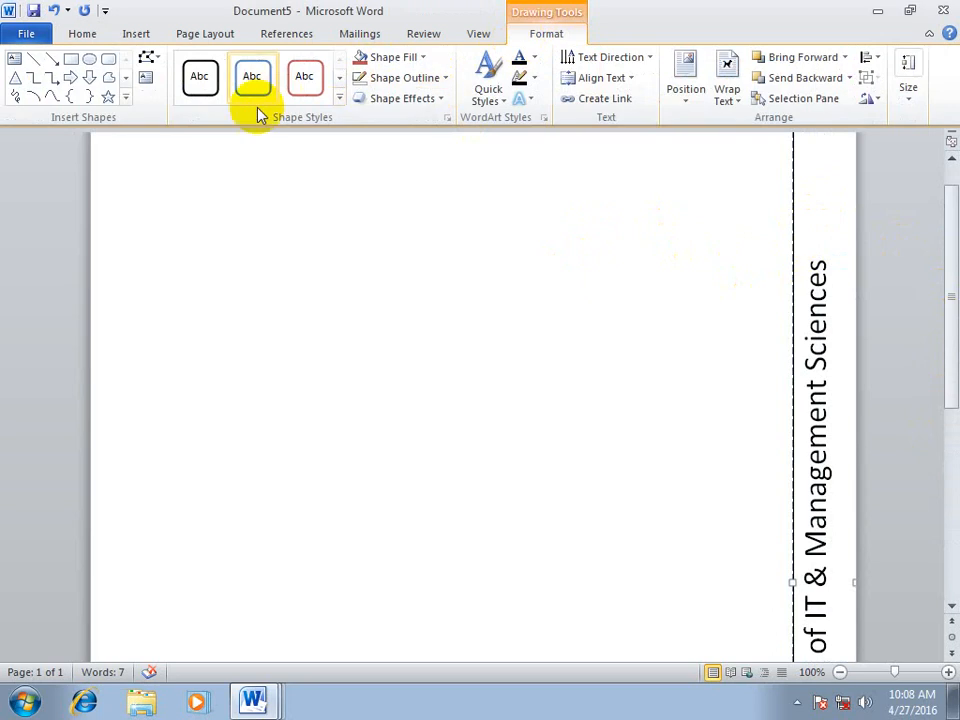
click(340, 98)
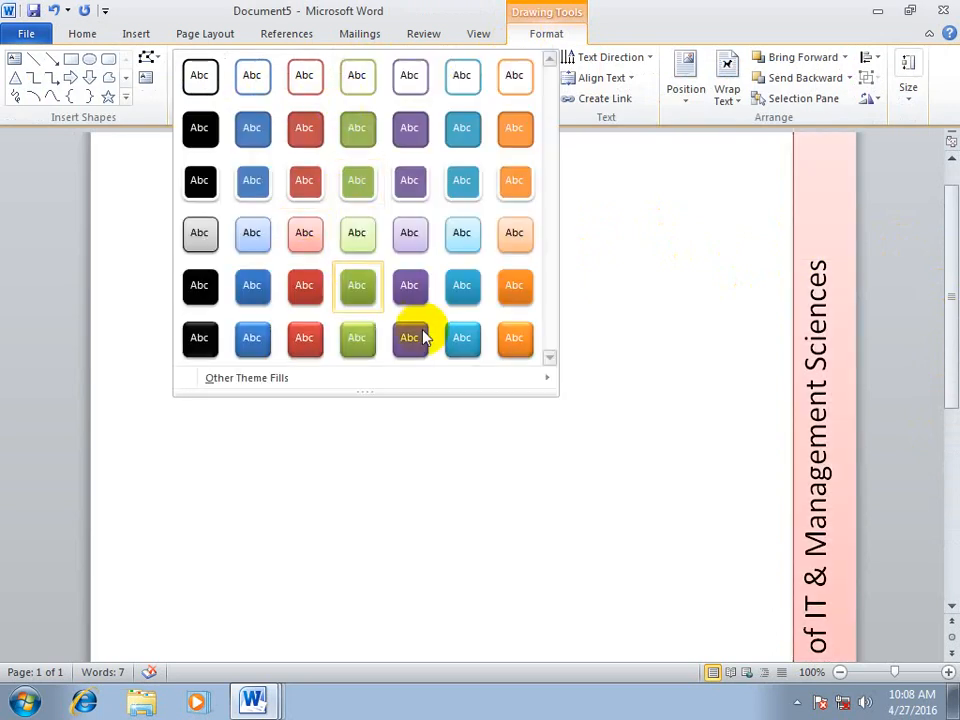
click(304, 340)
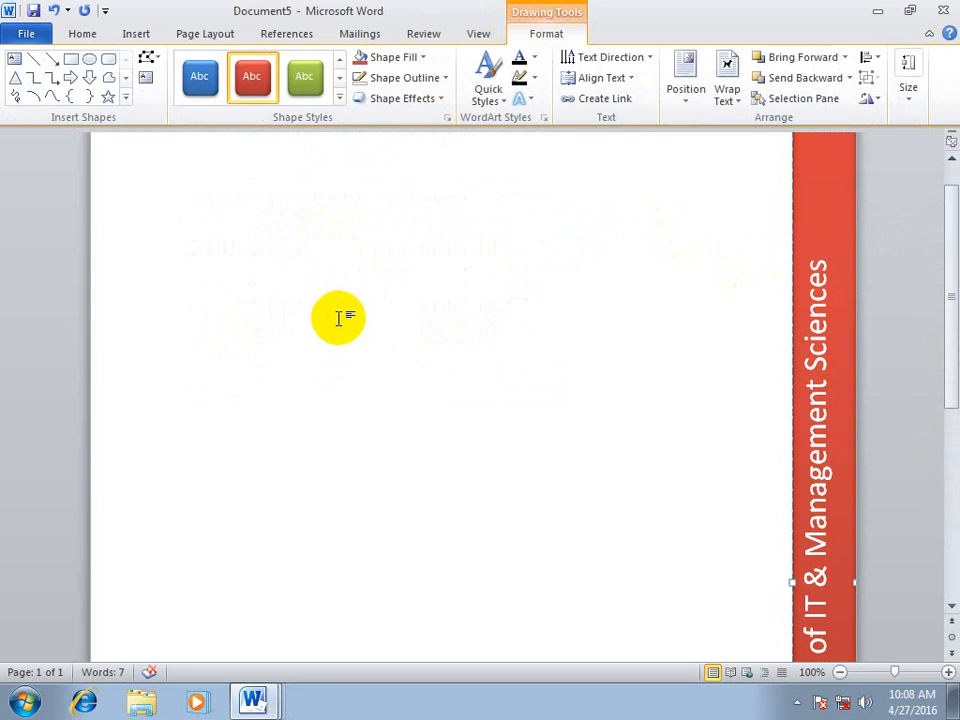
Zoom out to the whole page, correct "college" to "College" with the suggested replacement, and deselect the text box
scroll(339, 317, down, 1)
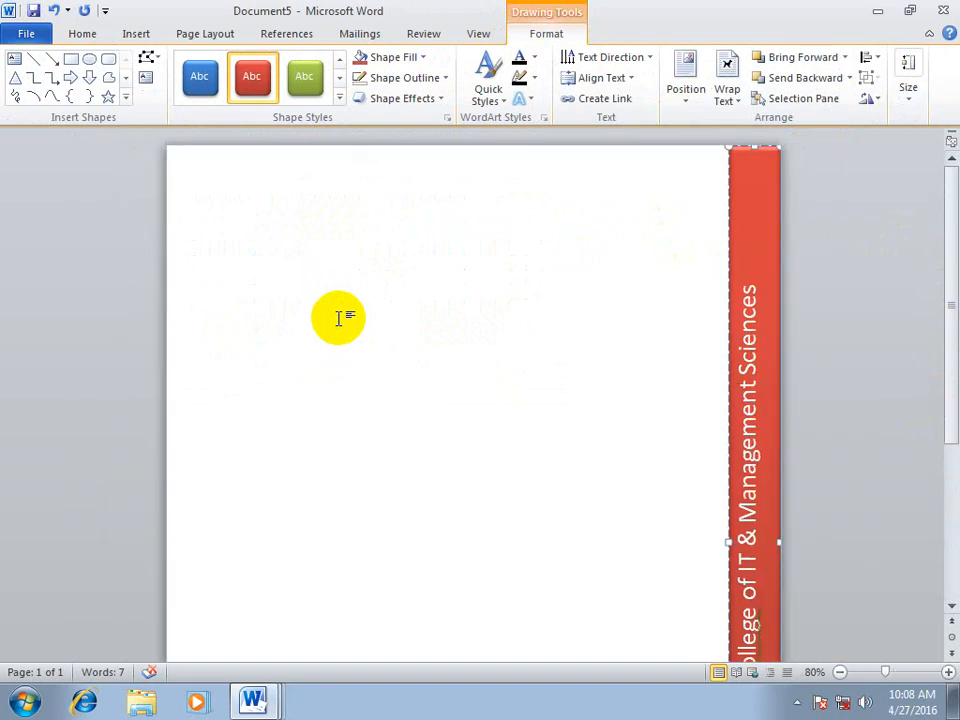
scroll(345, 330, down, 4)
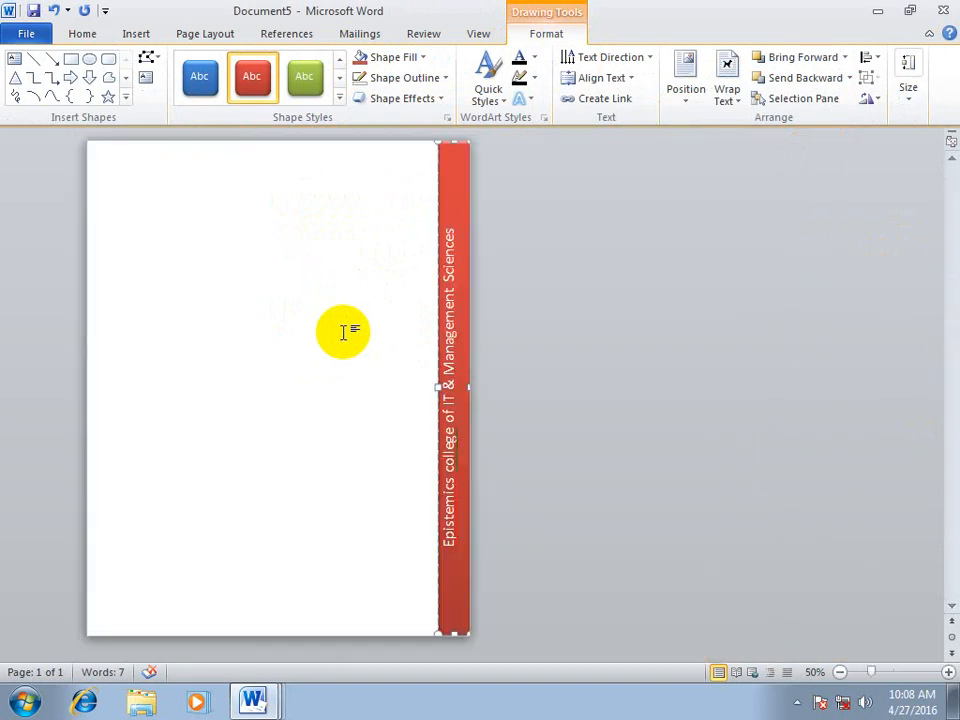
click(545, 345)
click(454, 437)
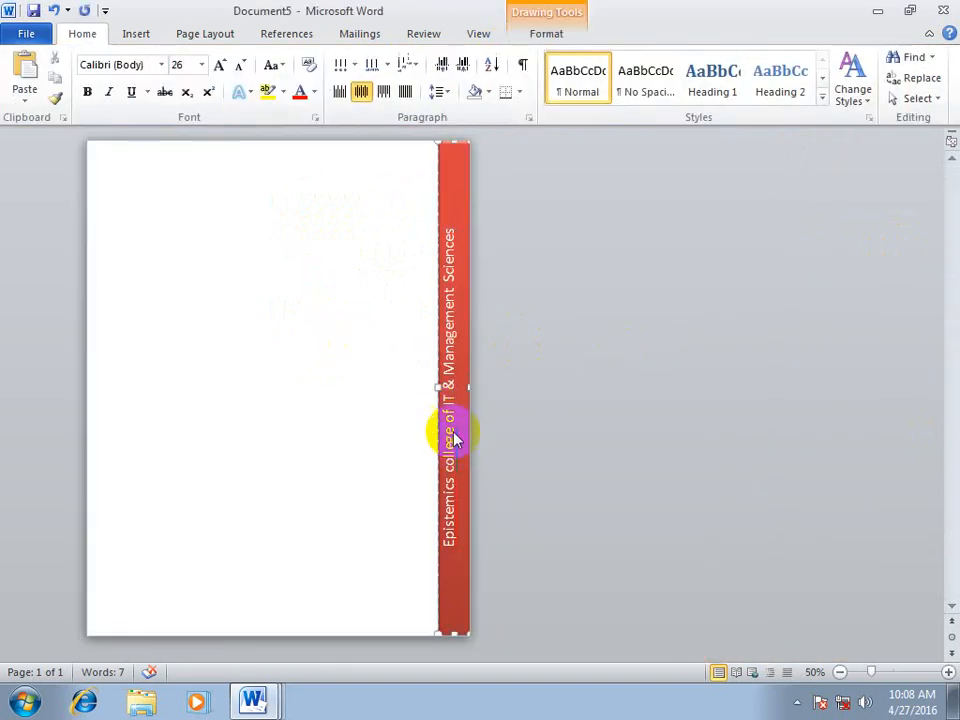
right_click(454, 437)
click(517, 441)
click(538, 563)
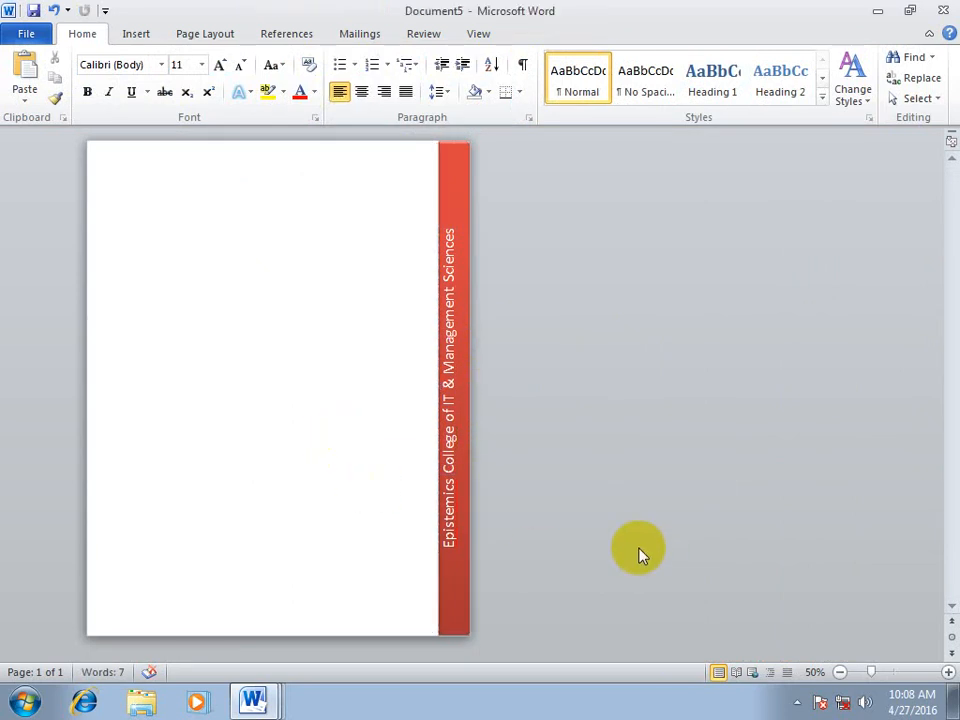
Save the selected college name text to the Text Box Gallery as a building block named Epistemics
drag(450, 206, 452, 632)
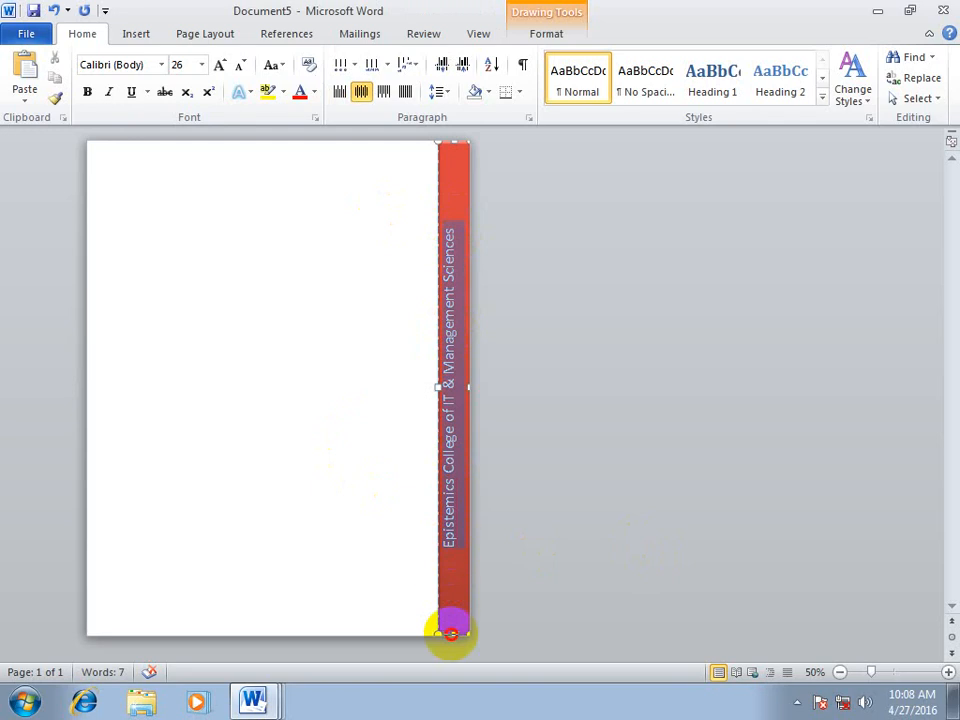
click(144, 38)
click(648, 88)
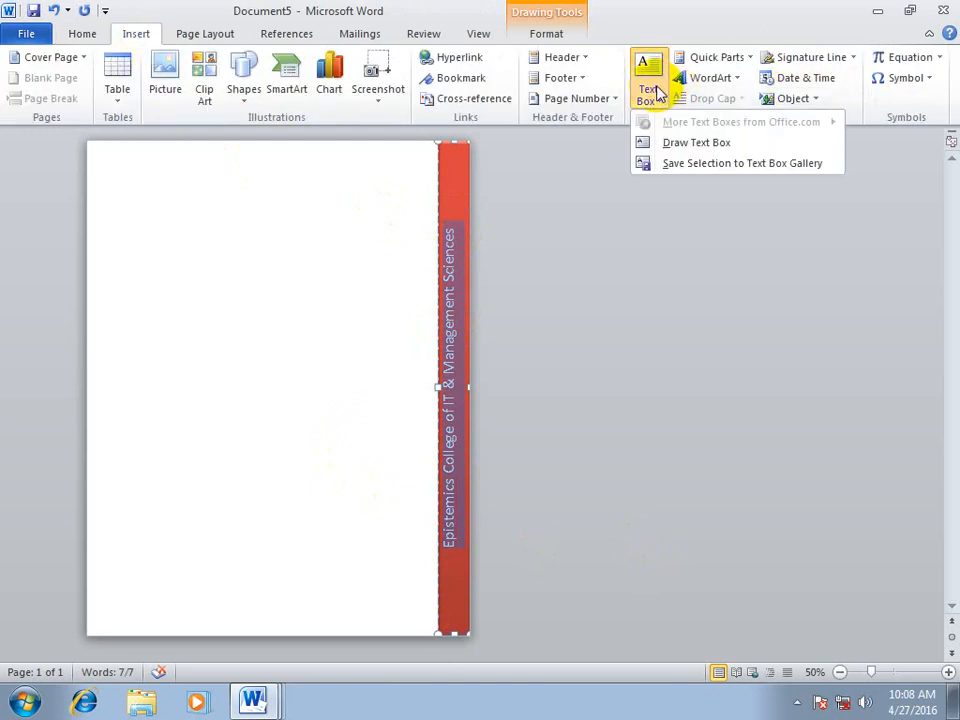
click(749, 163)
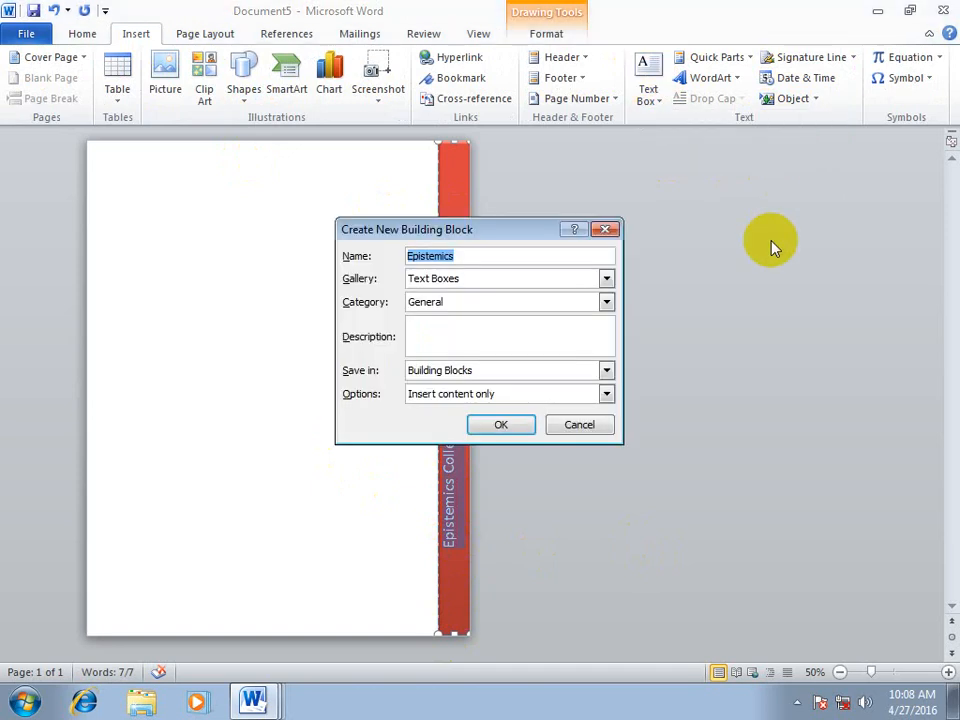
click(499, 423)
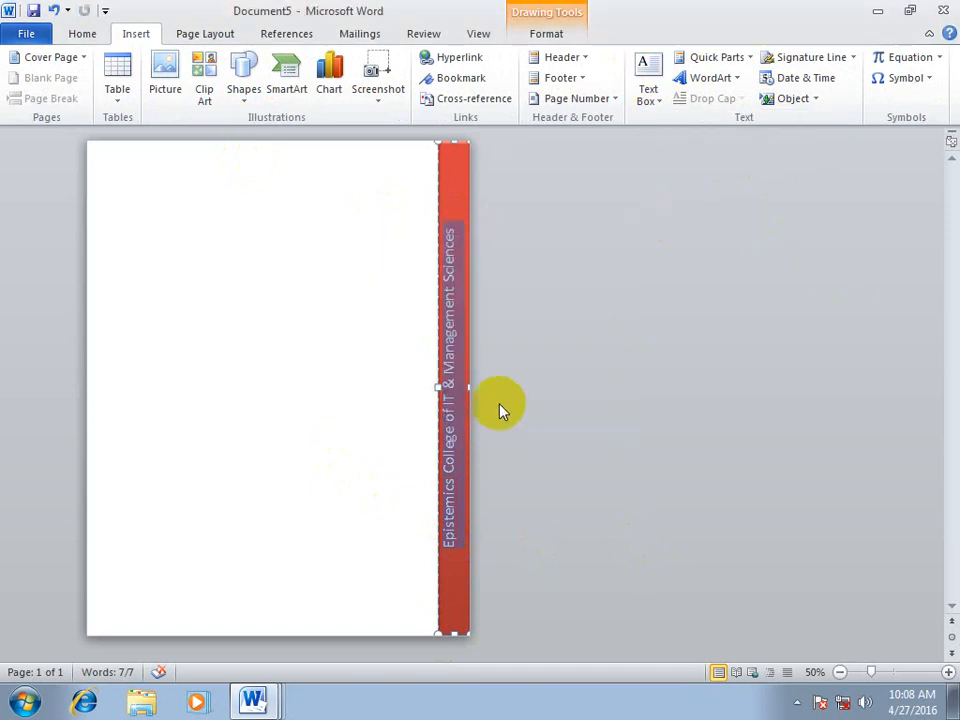
click(572, 385)
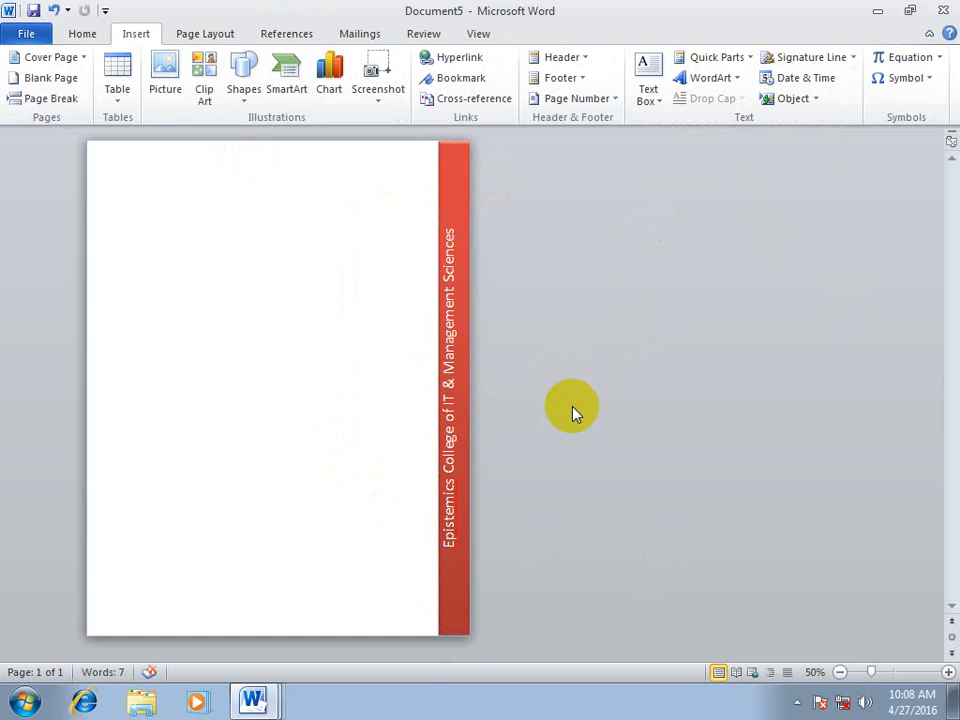
Create a new blank document and insert the saved Epistemics text box from the Text Box Gallery
key(ctrl+n)
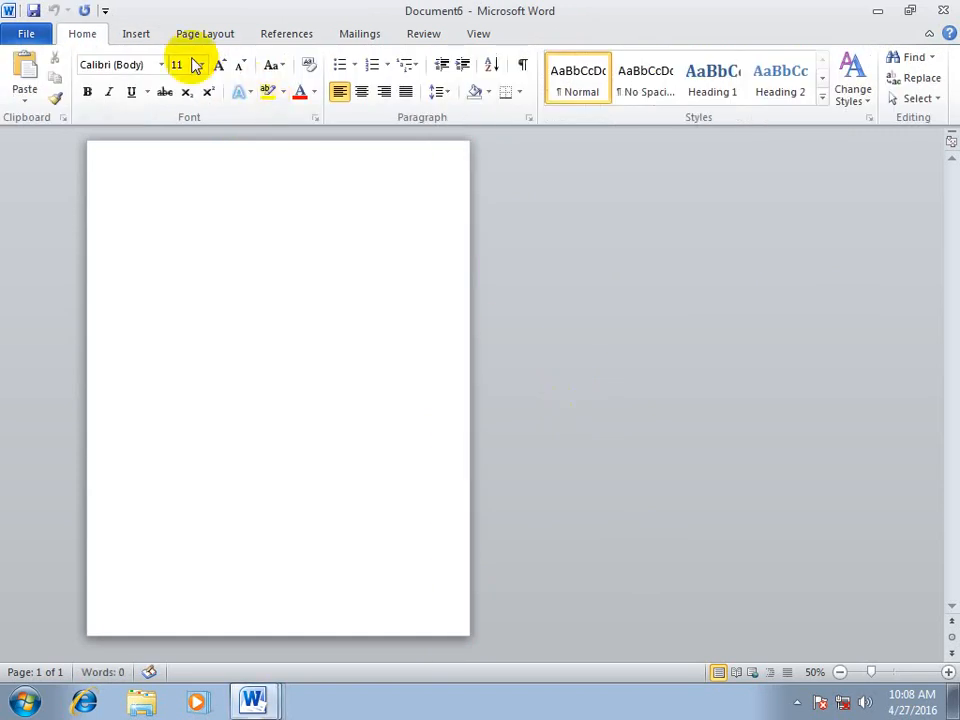
click(134, 36)
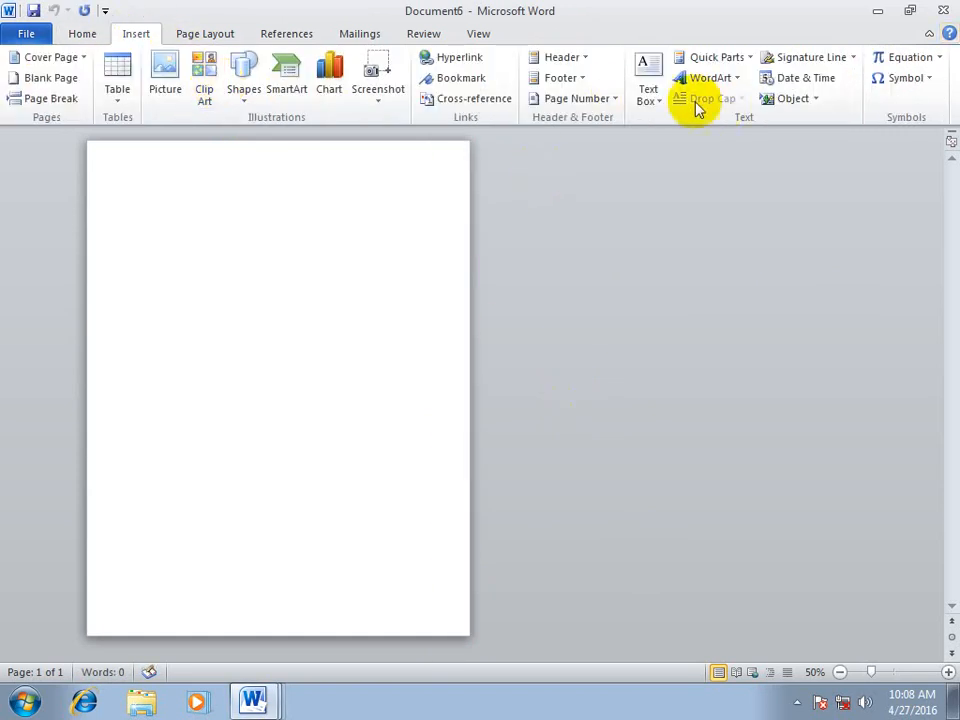
click(658, 95)
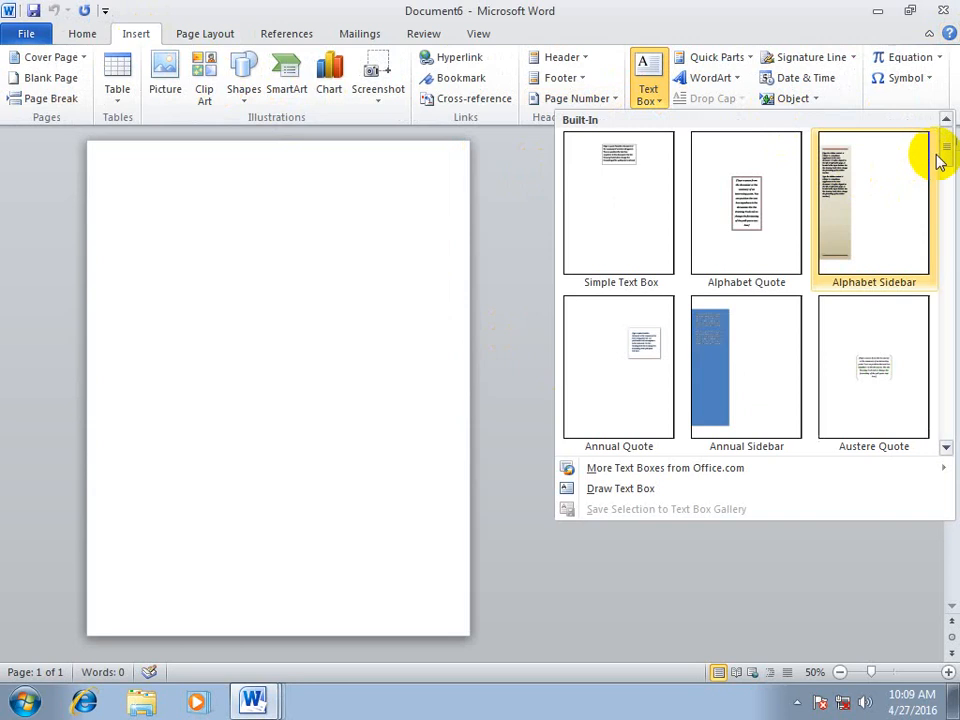
drag(939, 154, 941, 437)
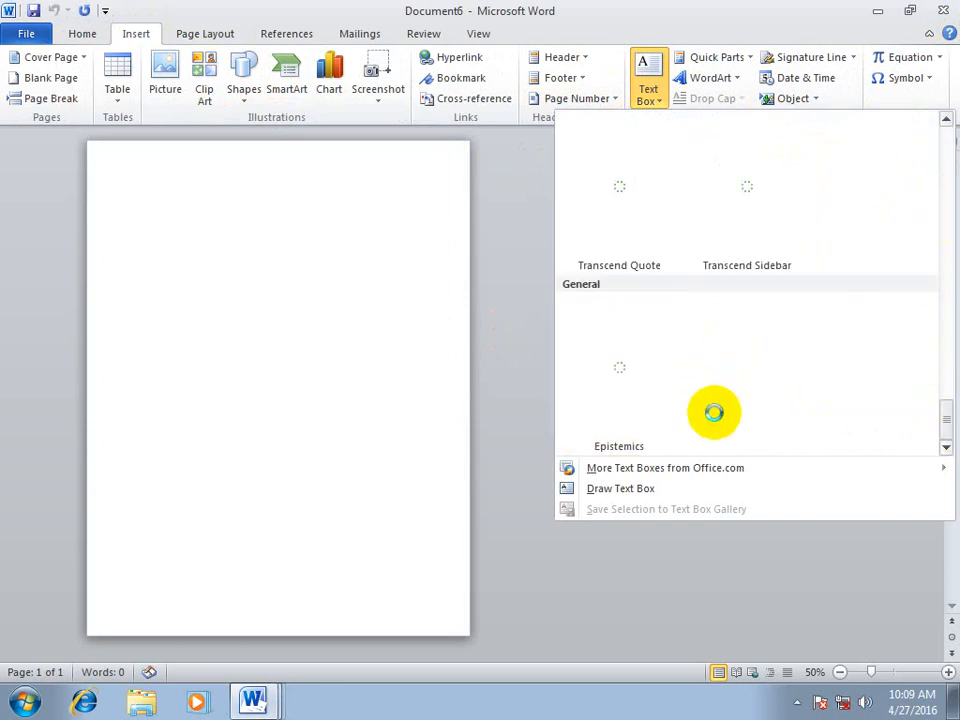
click(651, 384)
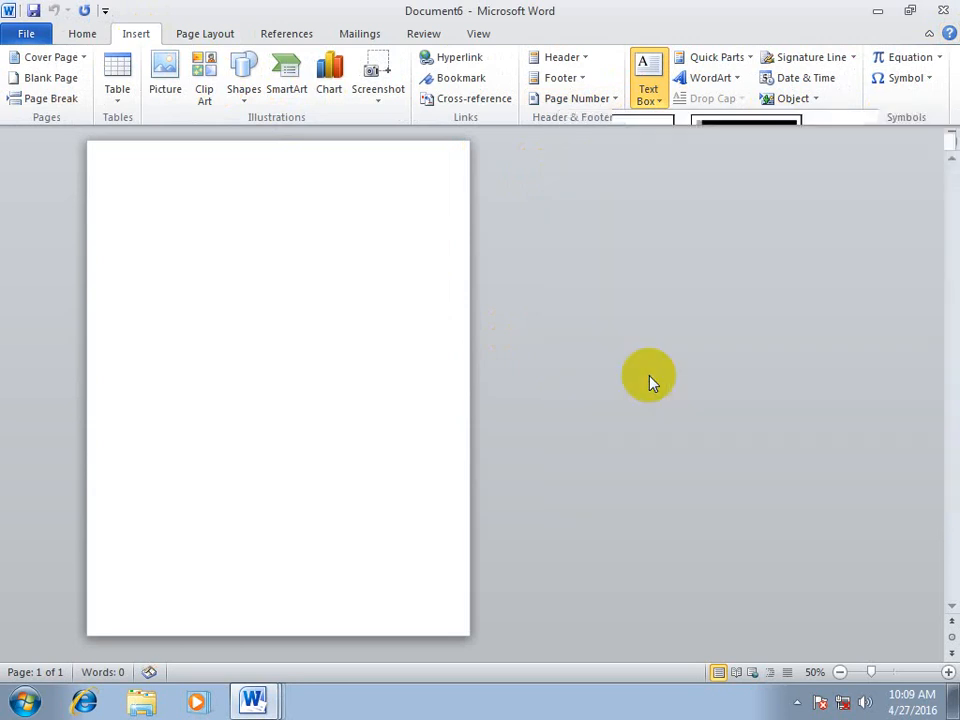
click(728, 452)
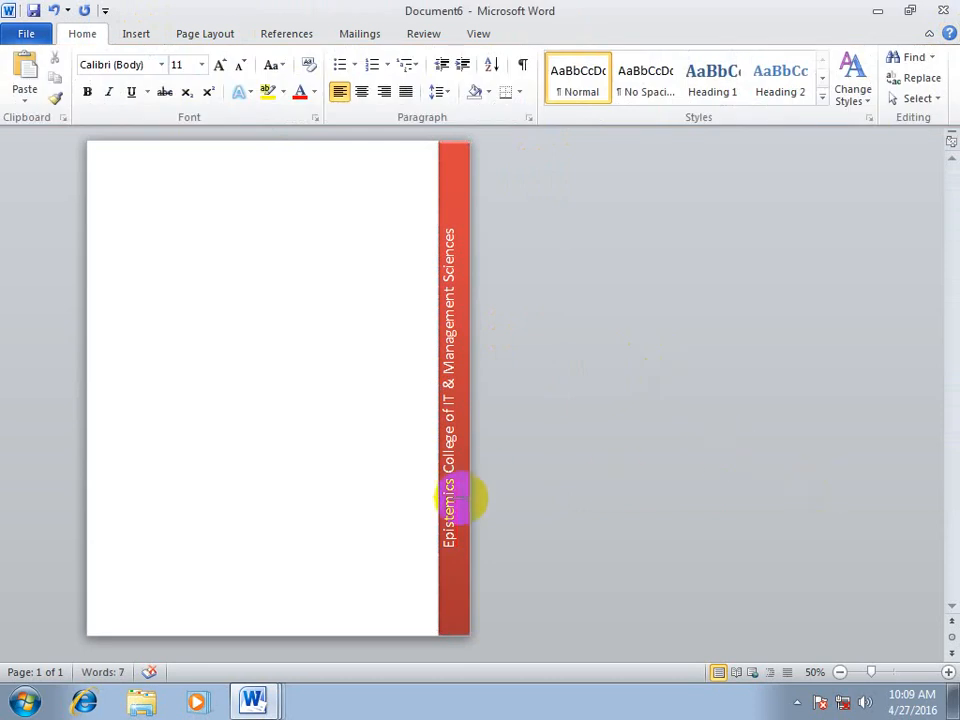
Replace "Epistemics" with the spelling suggestion "Epistemic" in the red text box and deselect the box
right_click(466, 490)
click(507, 199)
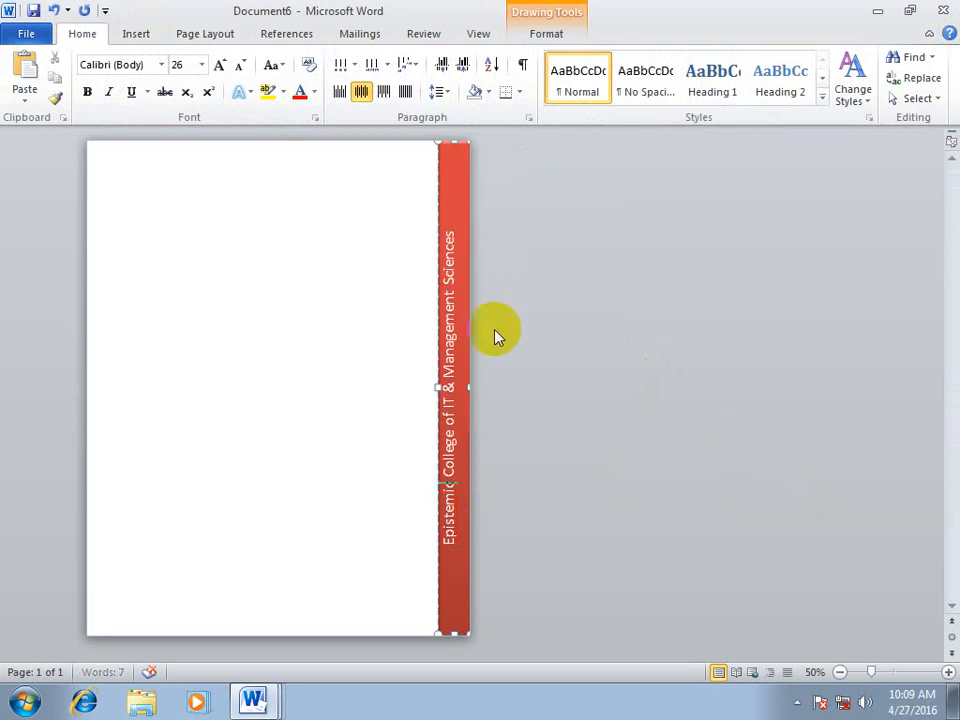
click(136, 36)
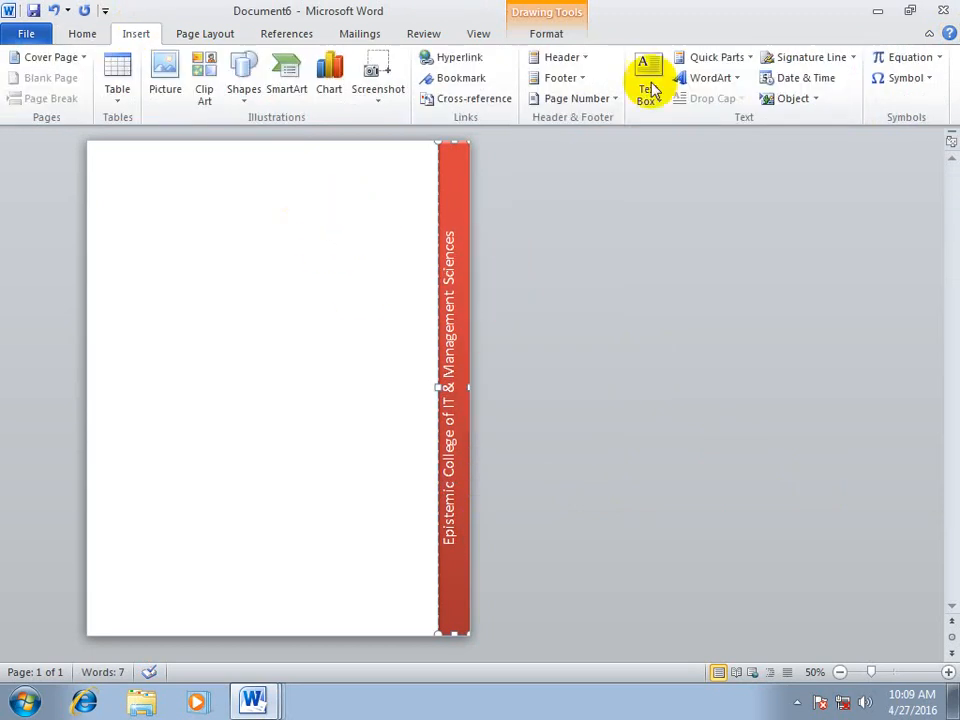
click(647, 90)
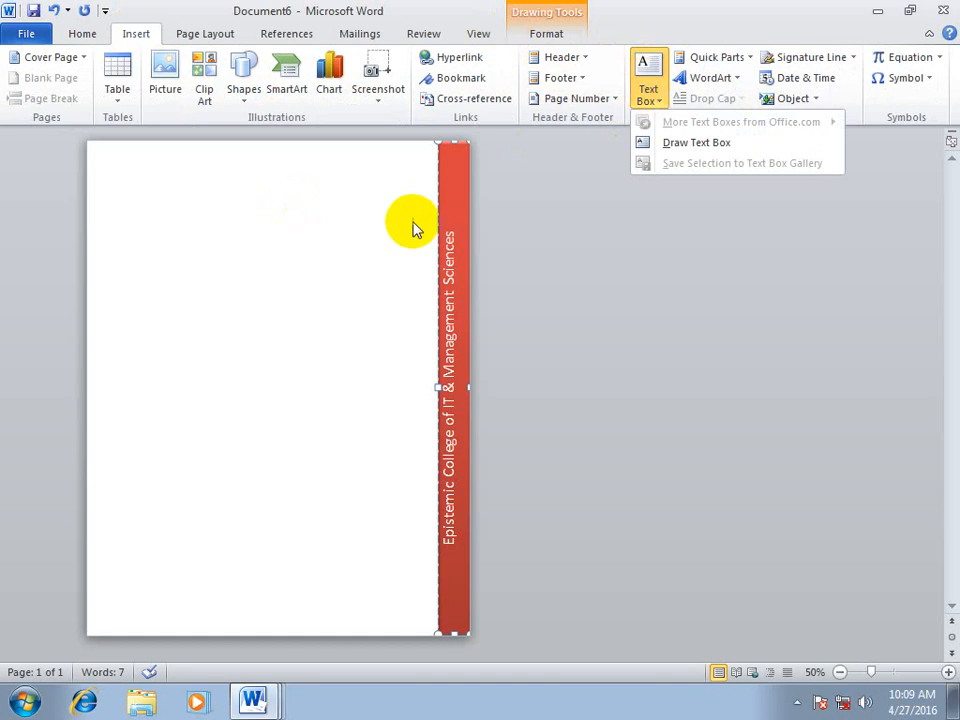
click(378, 236)
click(315, 248)
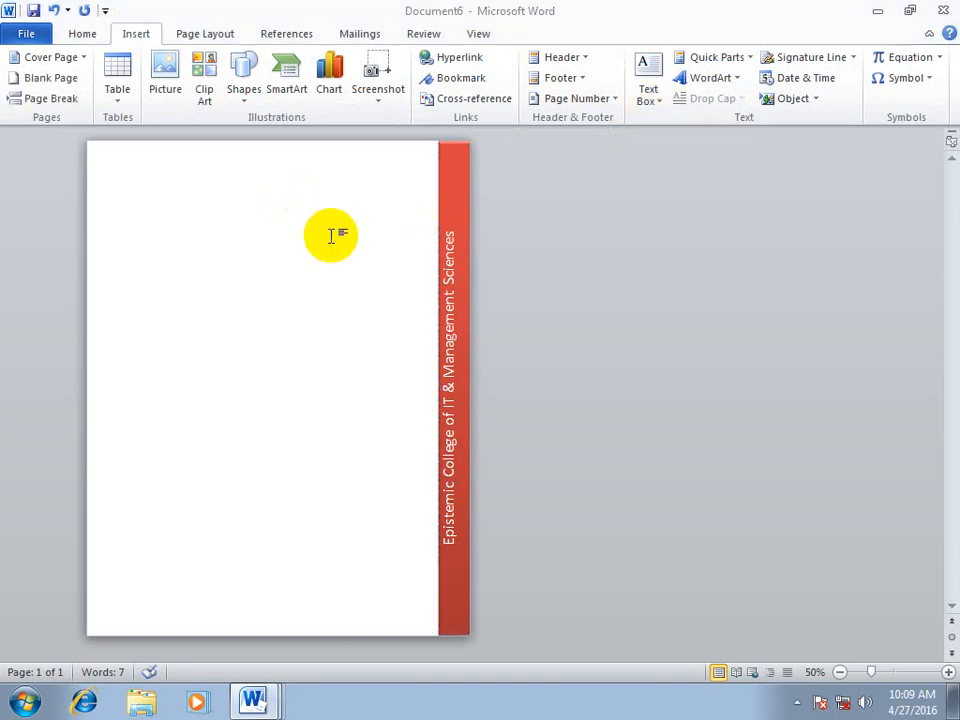
In another new blank document, delete the Epistemics text box building block through the Building Blocks Organizer and close it
key(ctrl+n)
click(140, 36)
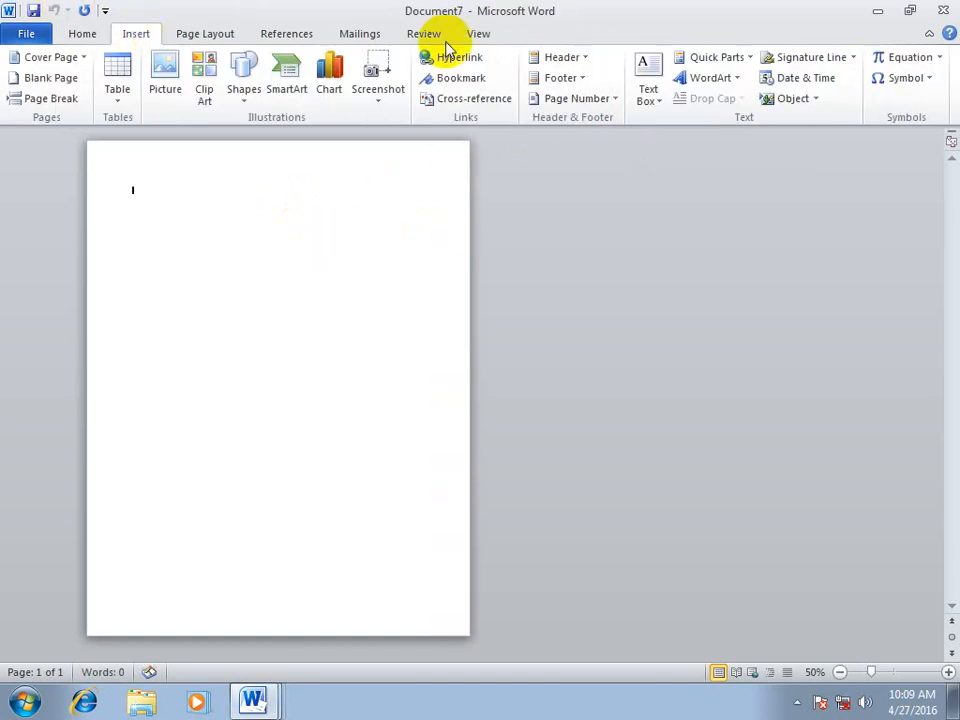
click(650, 96)
scroll(911, 439, down, 10)
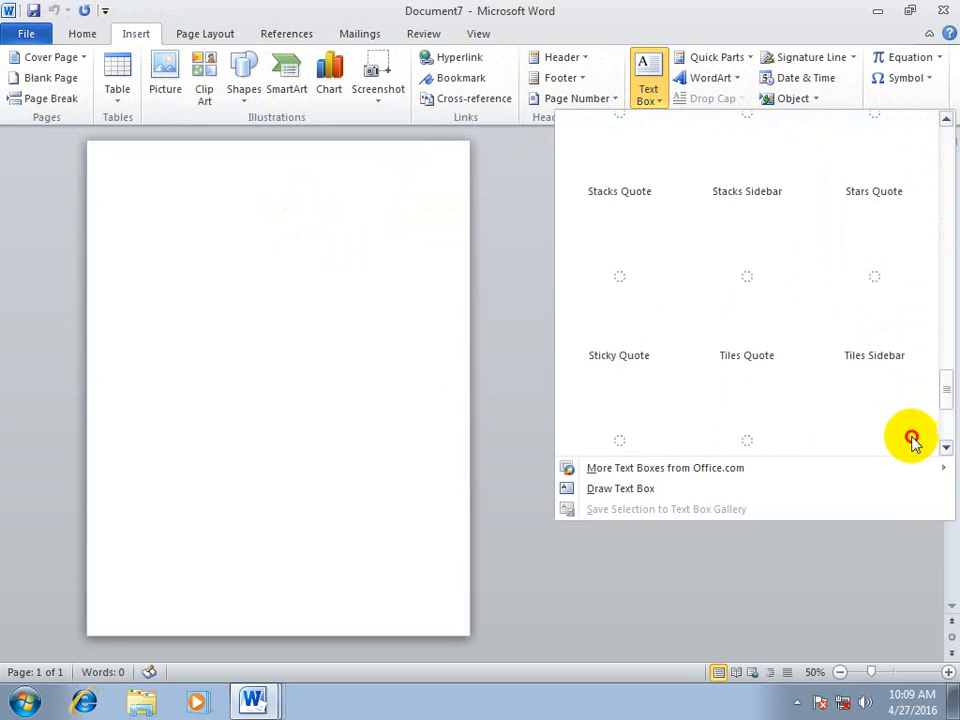
right_click(620, 350)
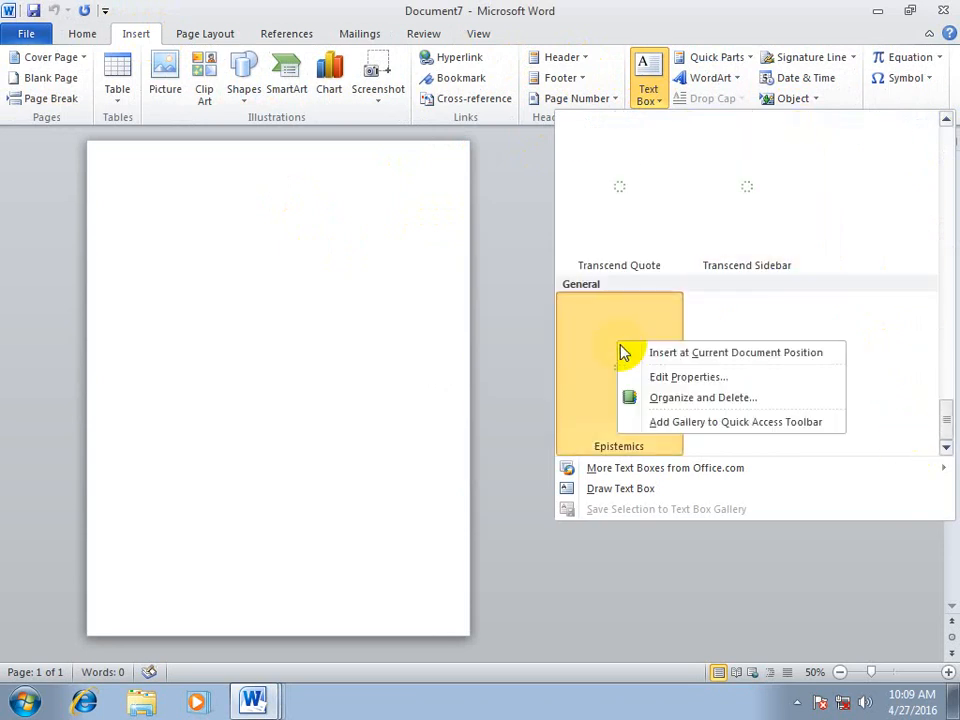
click(706, 398)
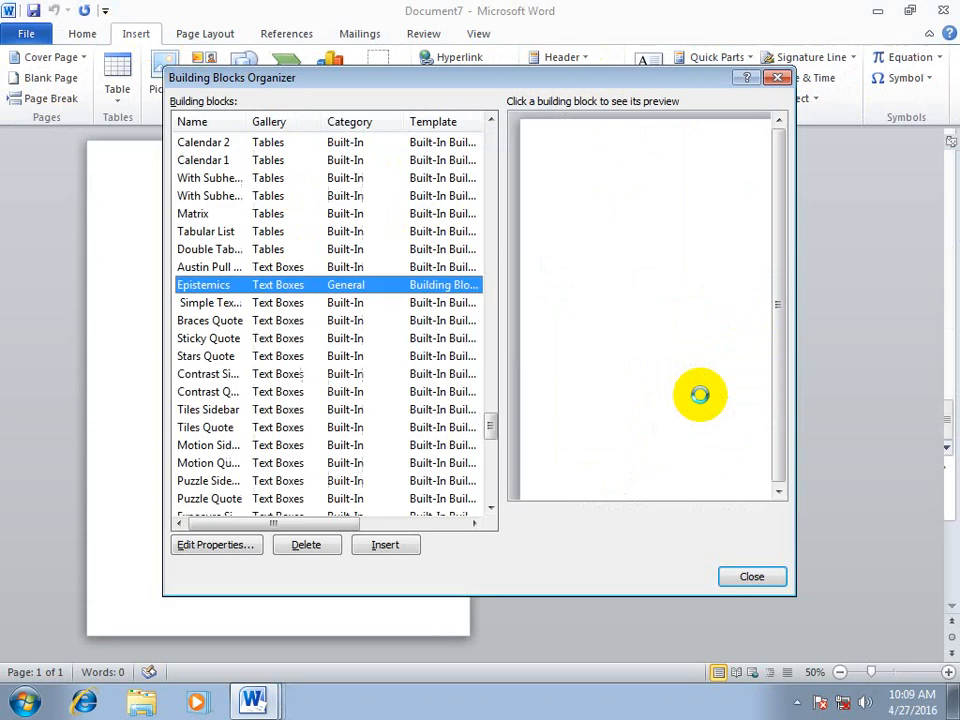
click(330, 547)
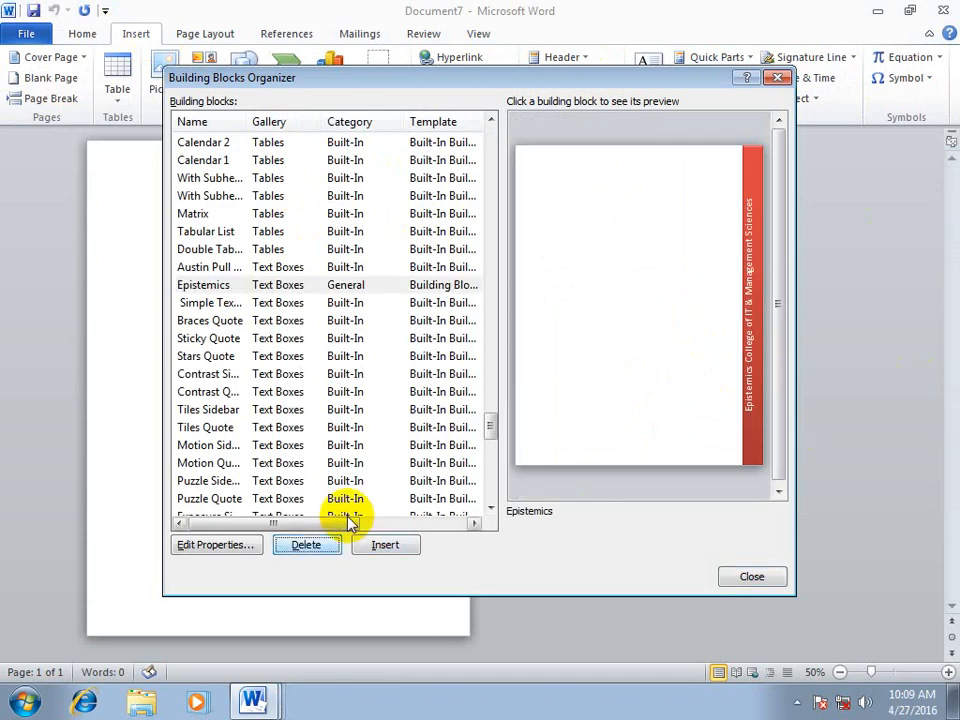
click(410, 397)
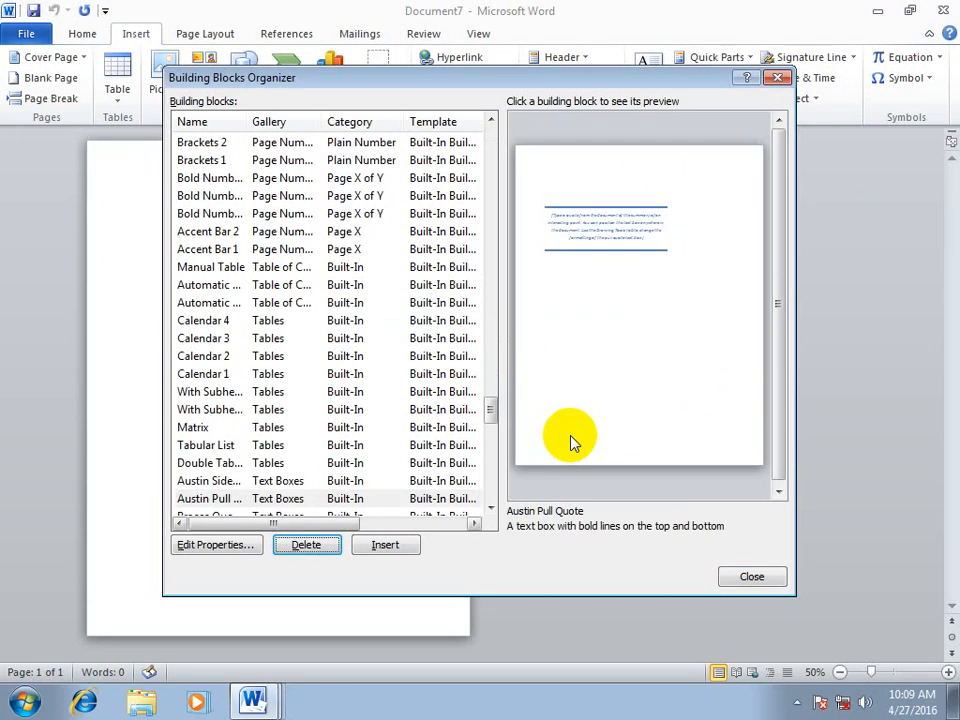
click(757, 574)
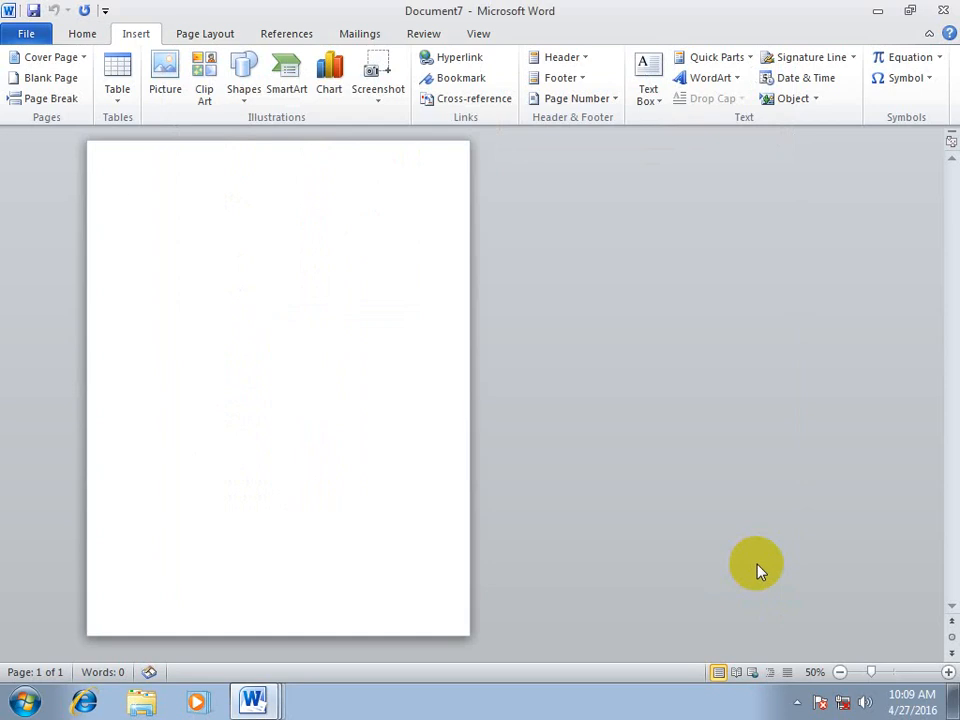
Insert WordArt in the blue gradient style from the fourth row, with the text "Windows note"
click(724, 60)
click(718, 58)
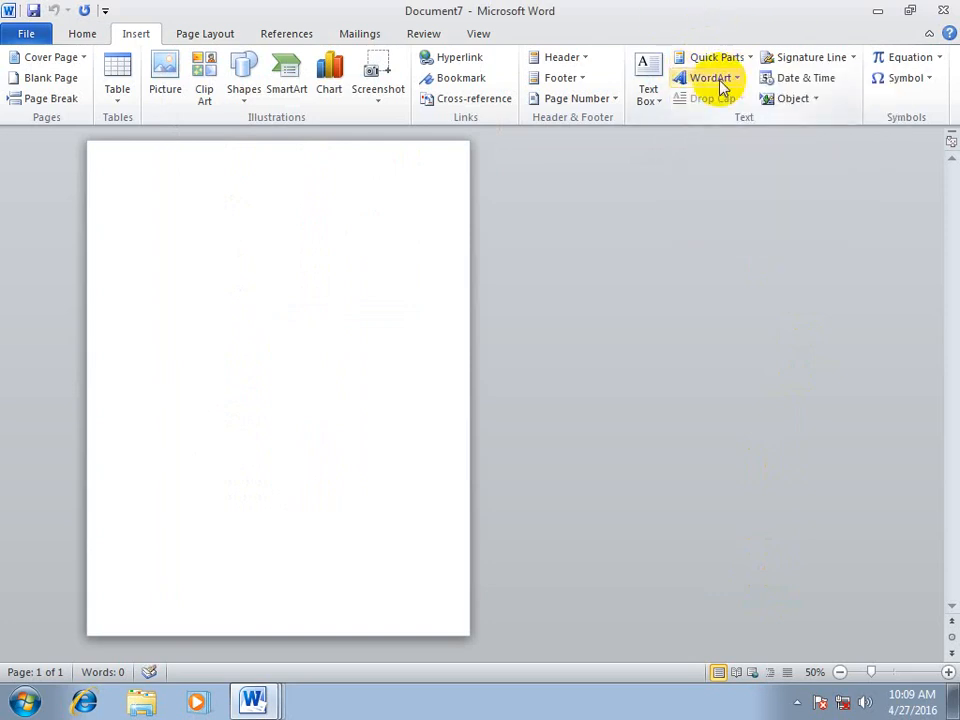
click(720, 80)
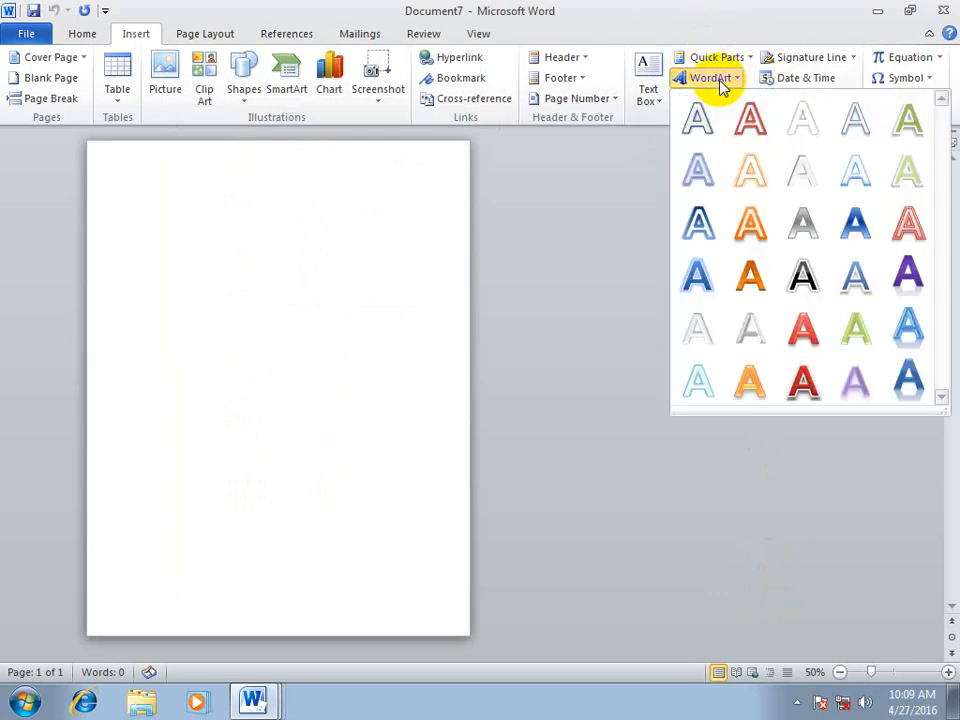
click(692, 272)
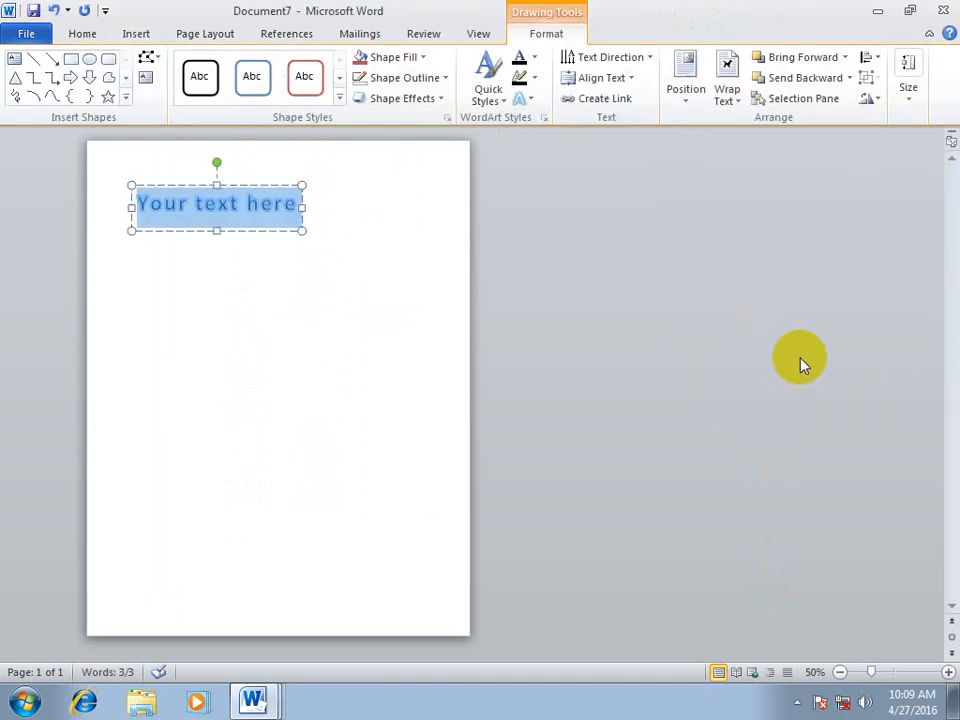
text(We,,,]]])
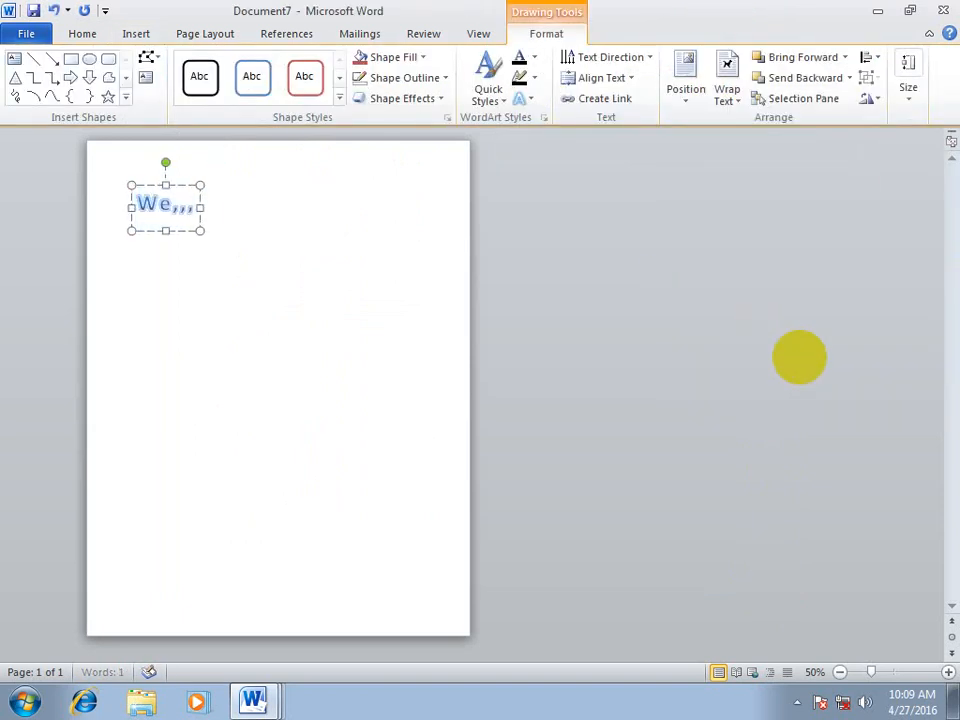
key(BackSpace)
key(BackSpace)
key(BackSpace)
key(BackSpace)
key(BackSpace)
key(BackSpace)
key(BackSpace)
key(BackSpace)
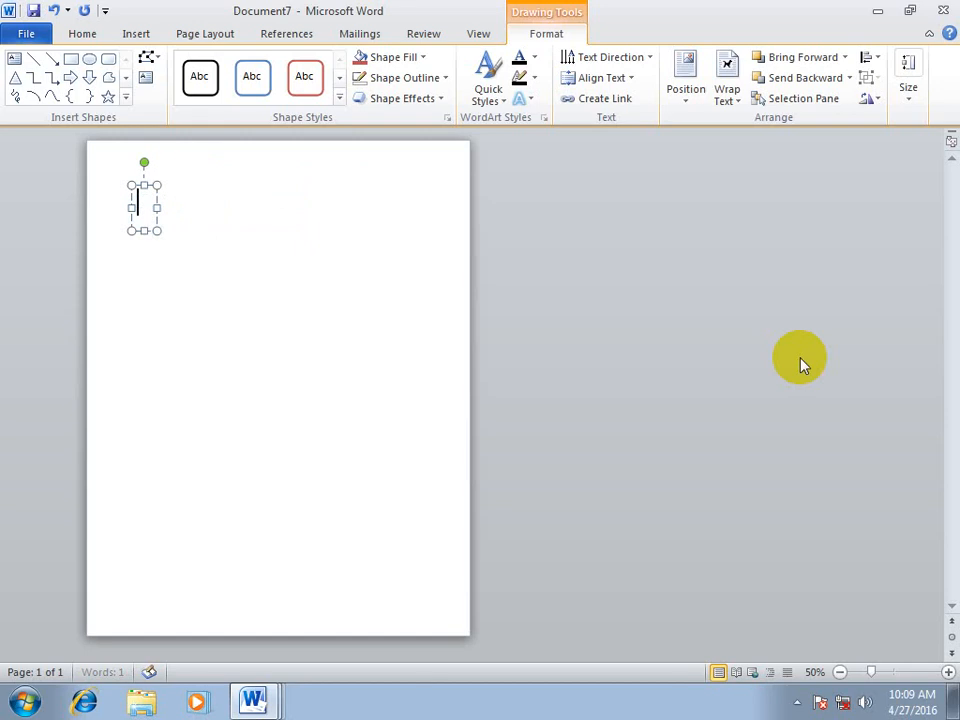
text(windows note)
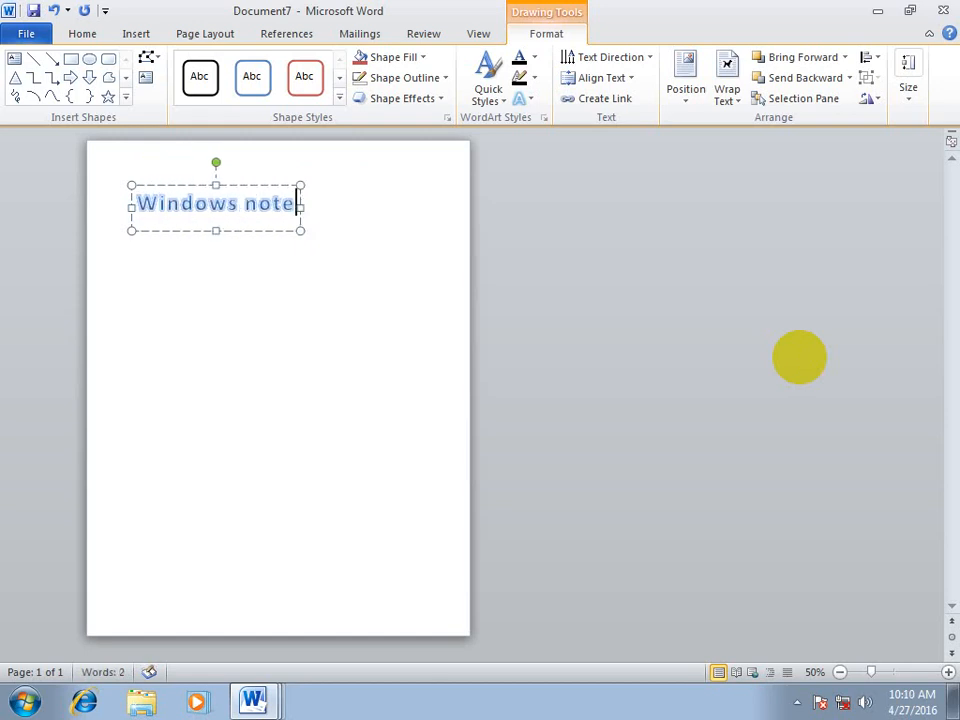
Move the "Windows note" WordArt to roughly the horizontal centre near the top of the page and deselect it
click(259, 185)
click(371, 306)
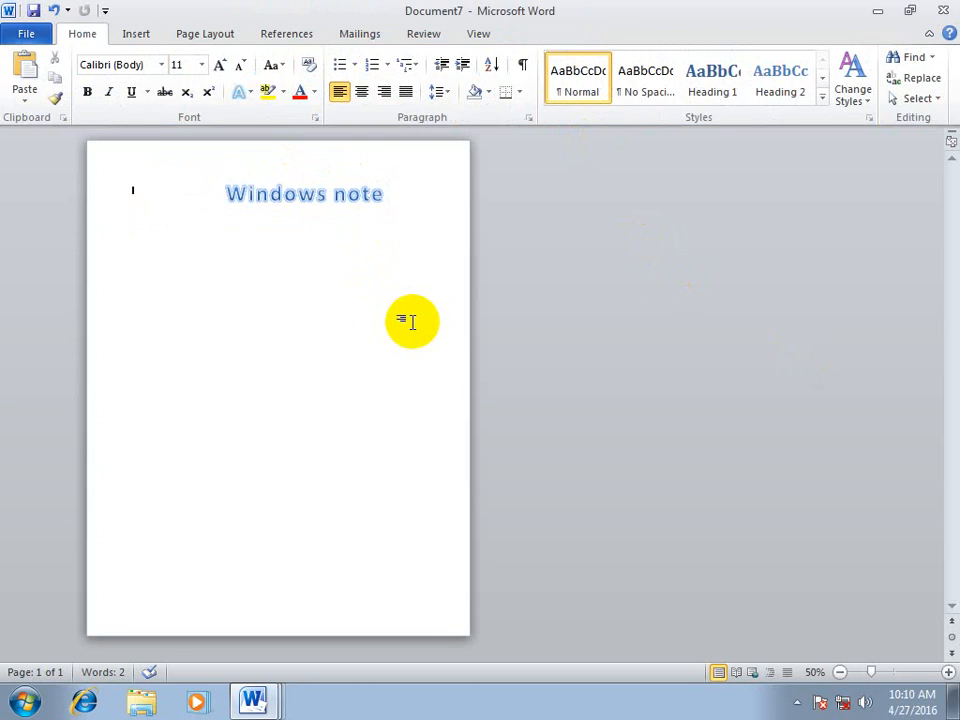
click(326, 197)
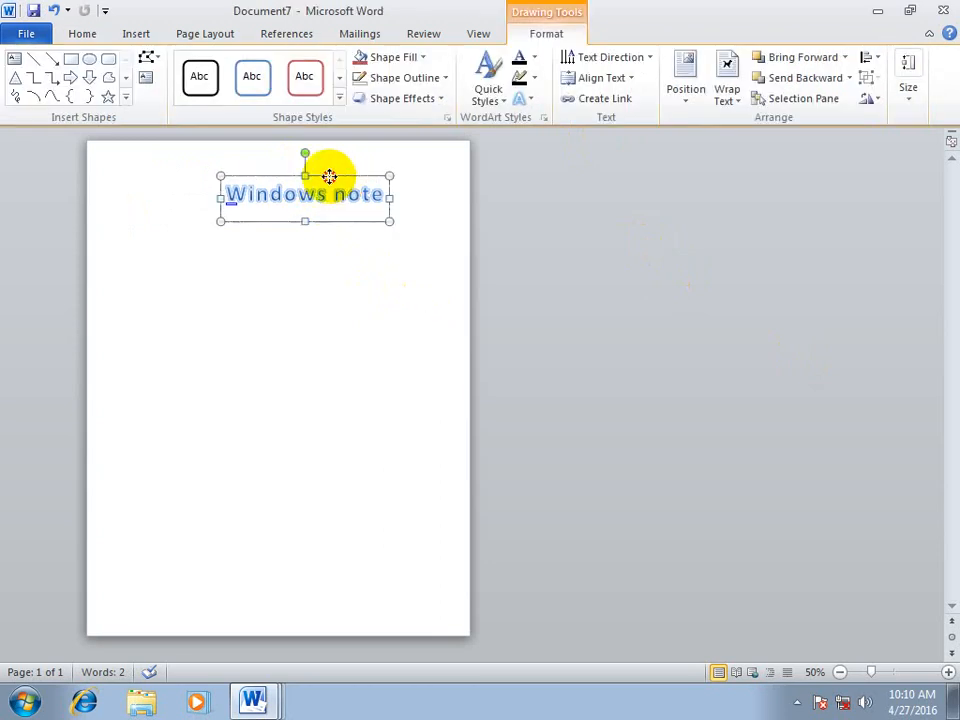
drag(306, 176, 274, 176)
click(350, 274)
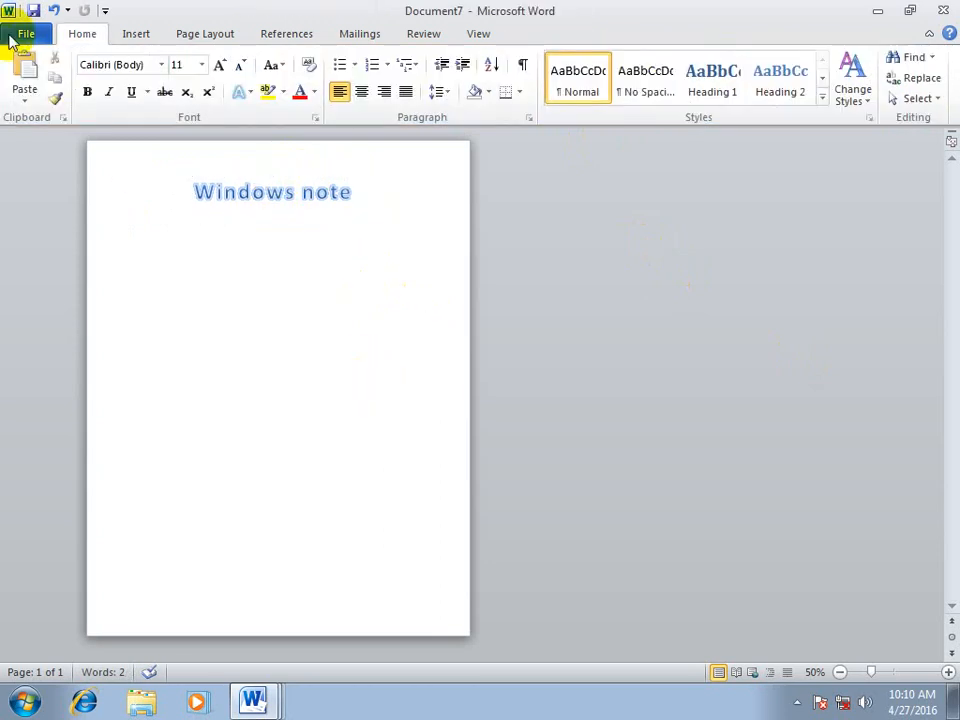
Insert a second WordArt in the pale green style from the second row, replace its placeholder text with "ad", and deselect it
click(134, 32)
click(733, 80)
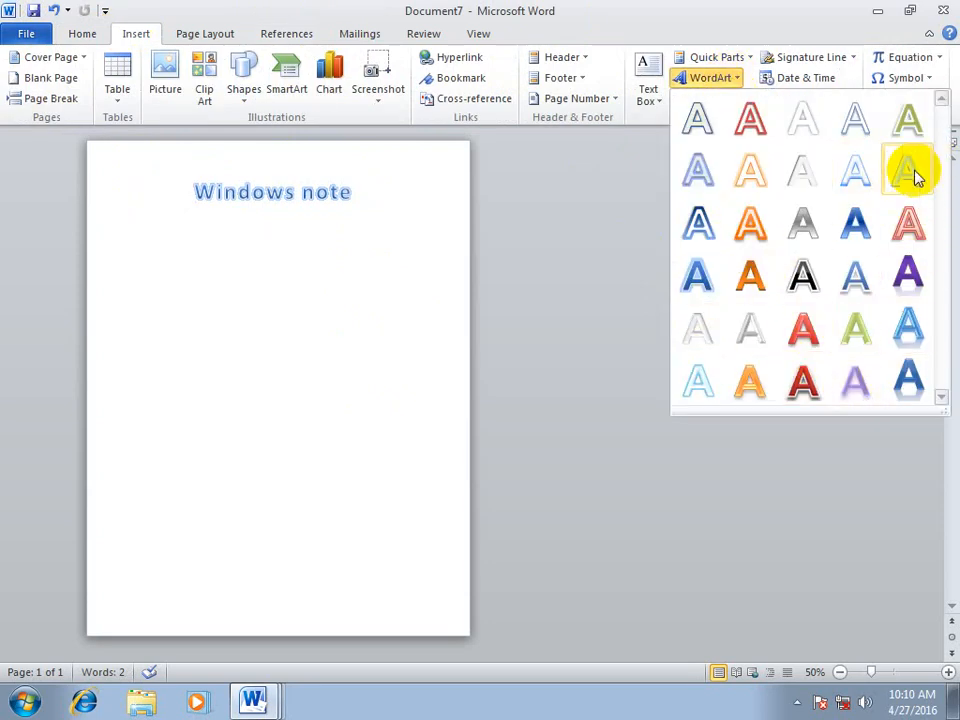
click(913, 175)
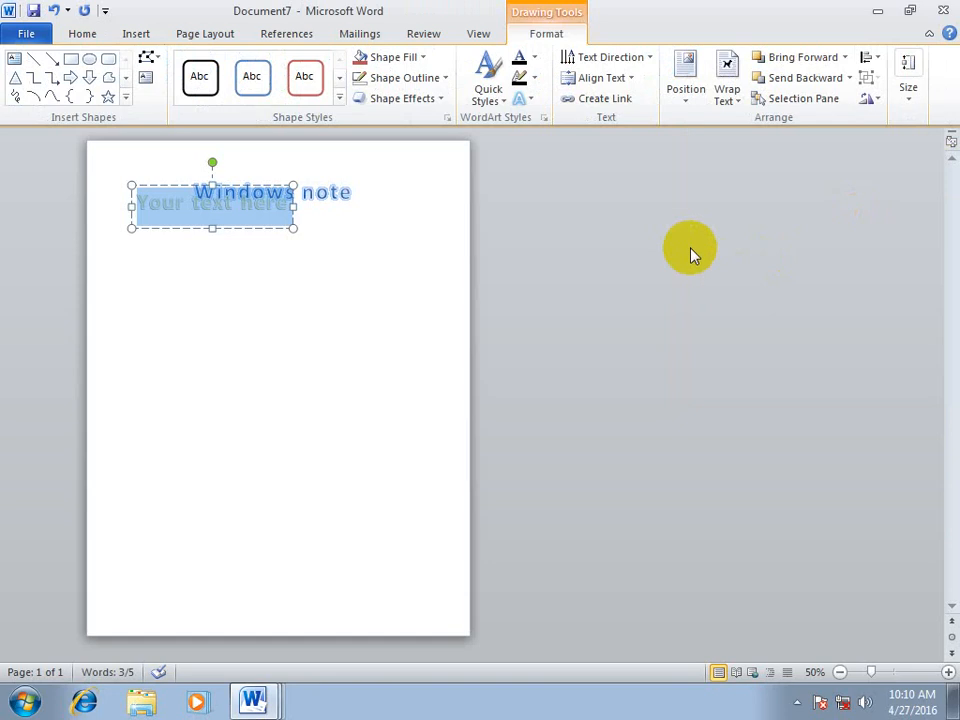
click(592, 262)
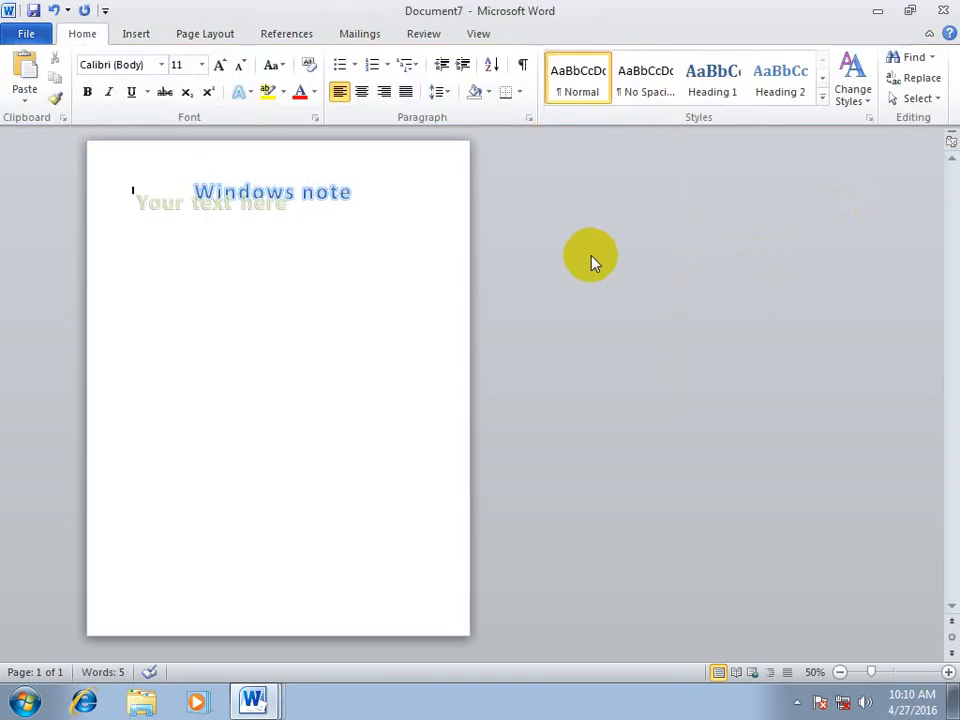
click(288, 203)
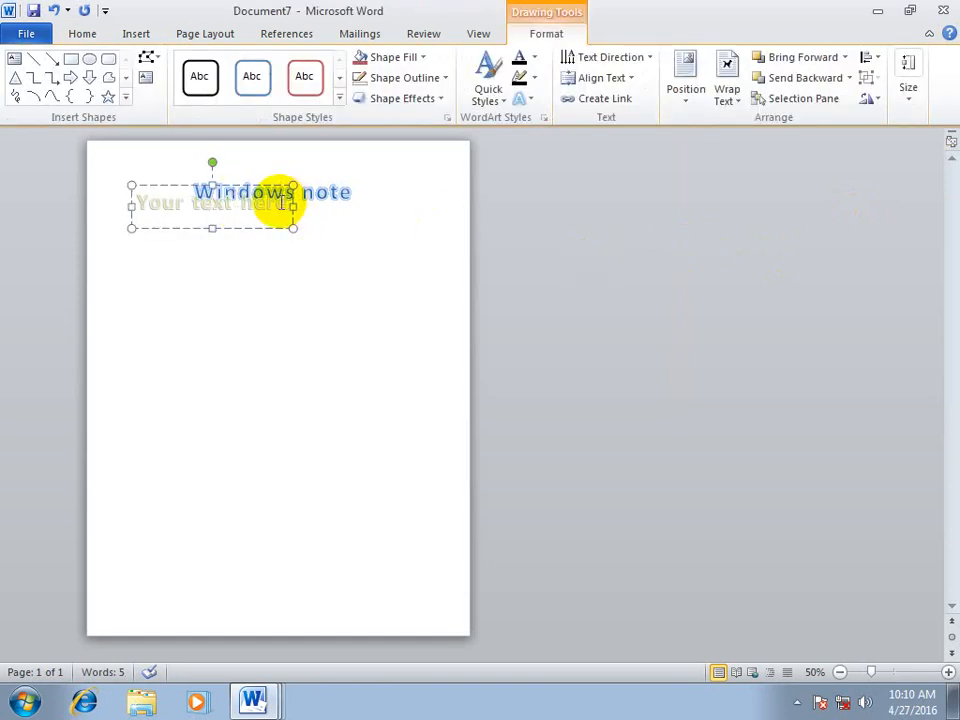
drag(288, 203, 81, 206)
key(Delete)
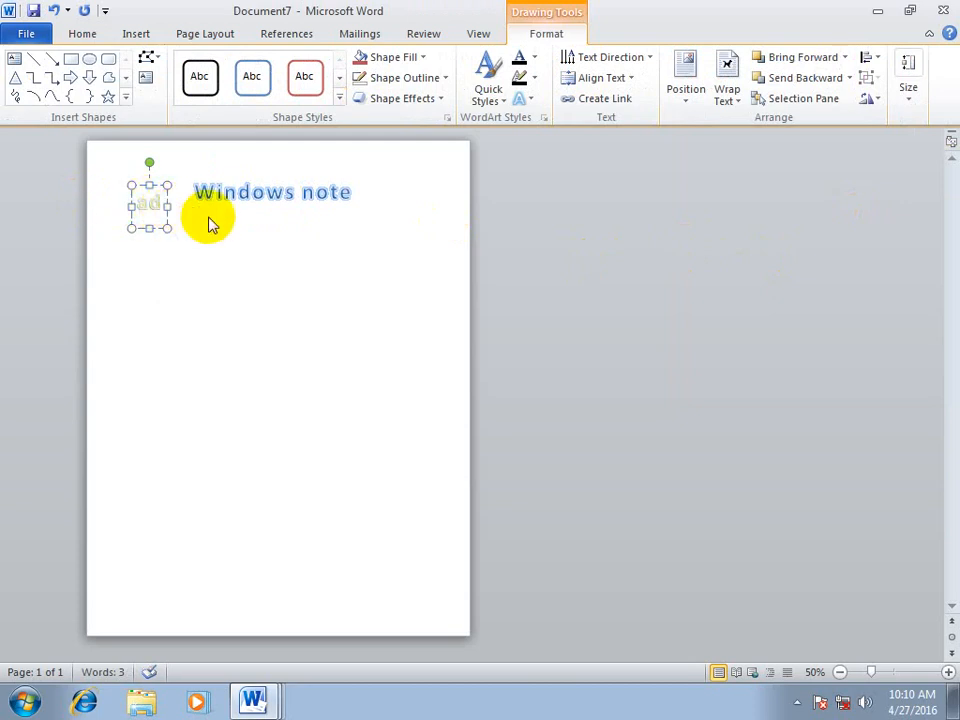
key(ctrl+s)
click(520, 445)
click(337, 333)
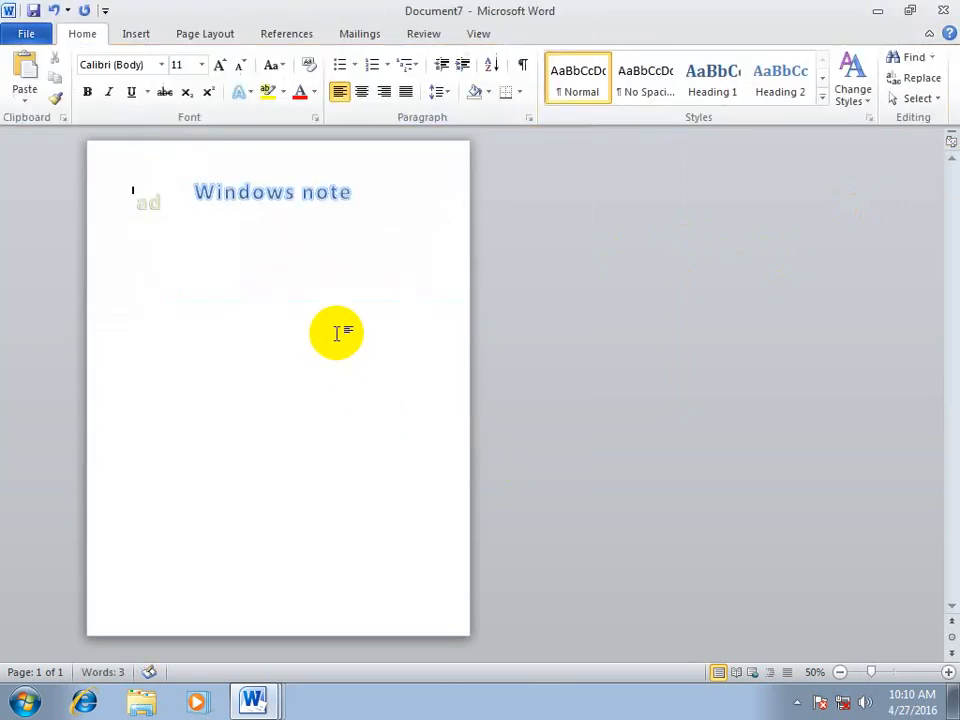
In a new blank document, insert WordArt in the blue gradient style from the fourth row with the text "Well come to Word class"
key(ctrl+n)
click(145, 31)
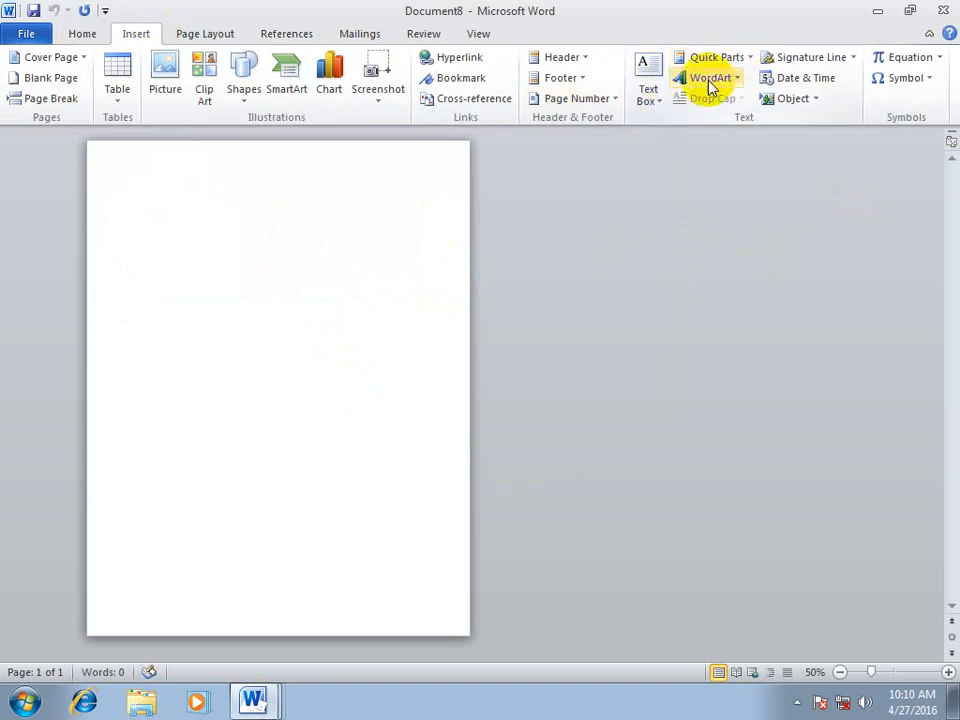
click(710, 80)
click(697, 272)
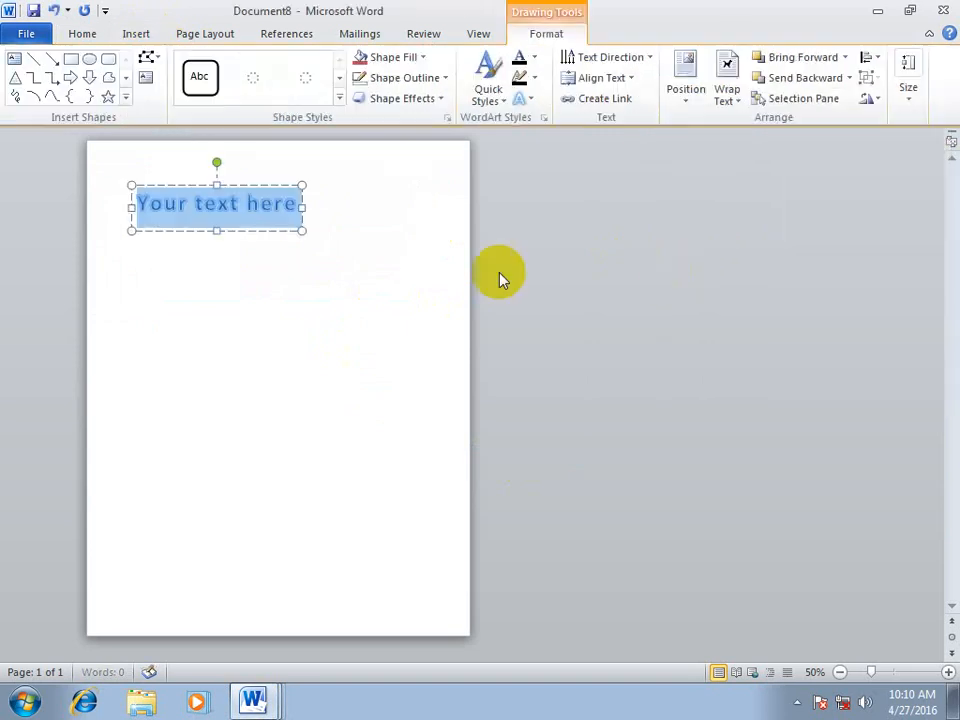
text(Well come to)
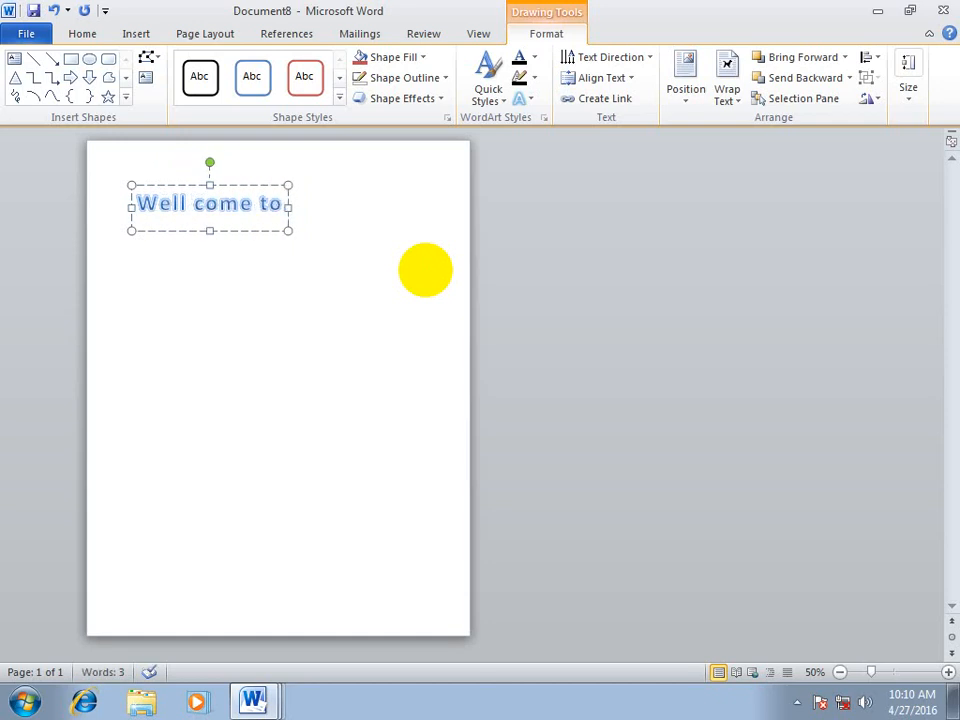
text( W)
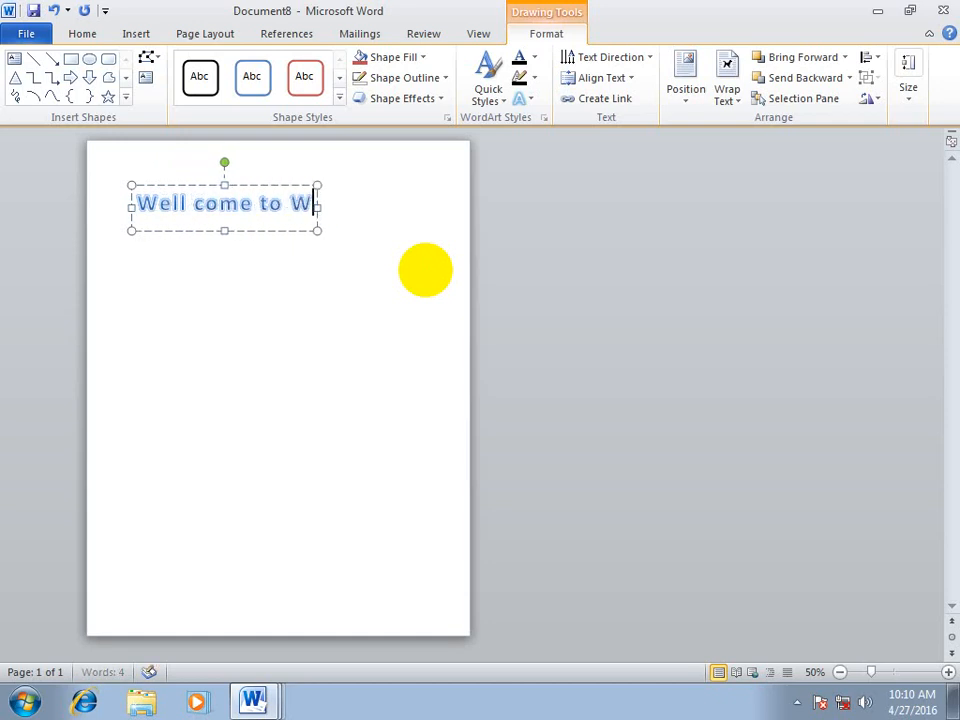
text(ord class)
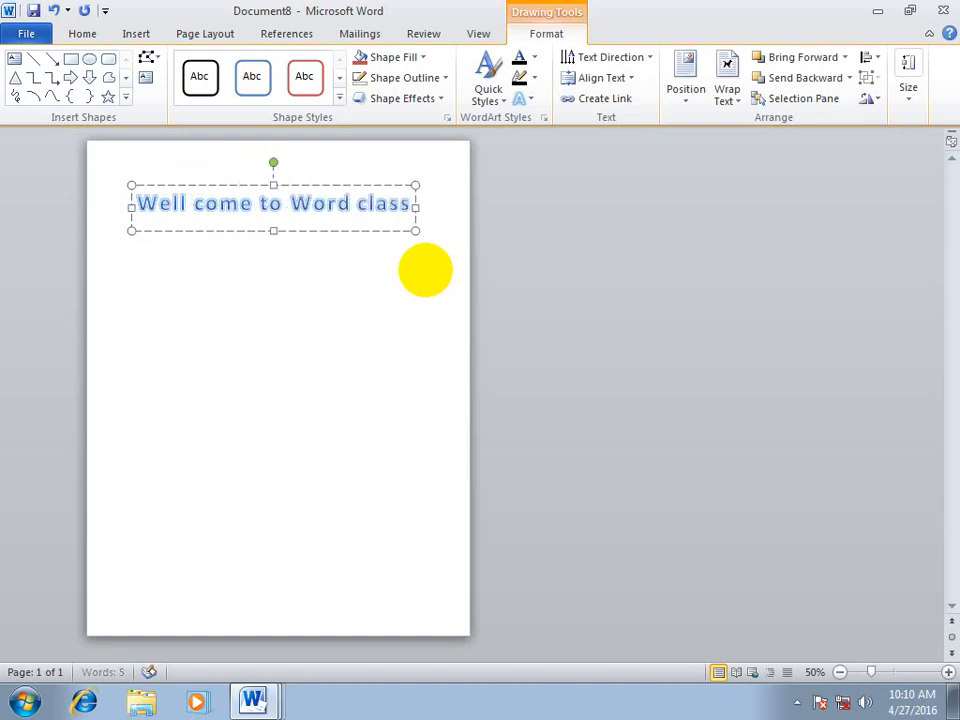
Delete one "l" from "Well" so the WordArt text reads "Wel come to Word class"
click(185, 201)
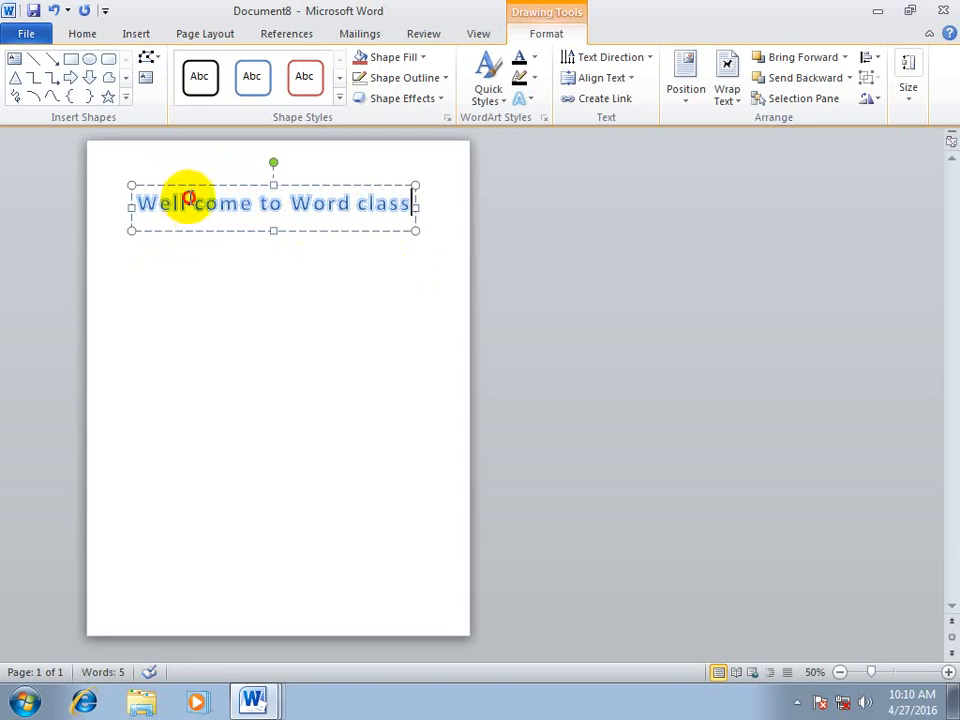
key(BackSpace)
click(235, 249)
Fill the WordArt's shape with the picture ")0000 (13)" from the Some mix photos folder on drive D, and deselect it
click(296, 203)
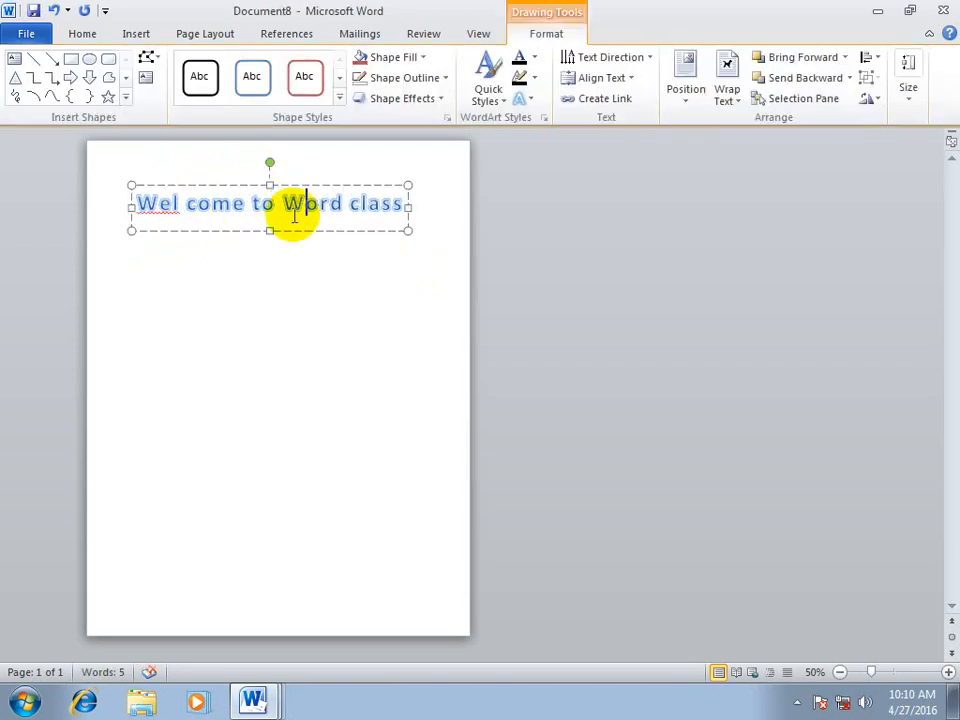
click(418, 58)
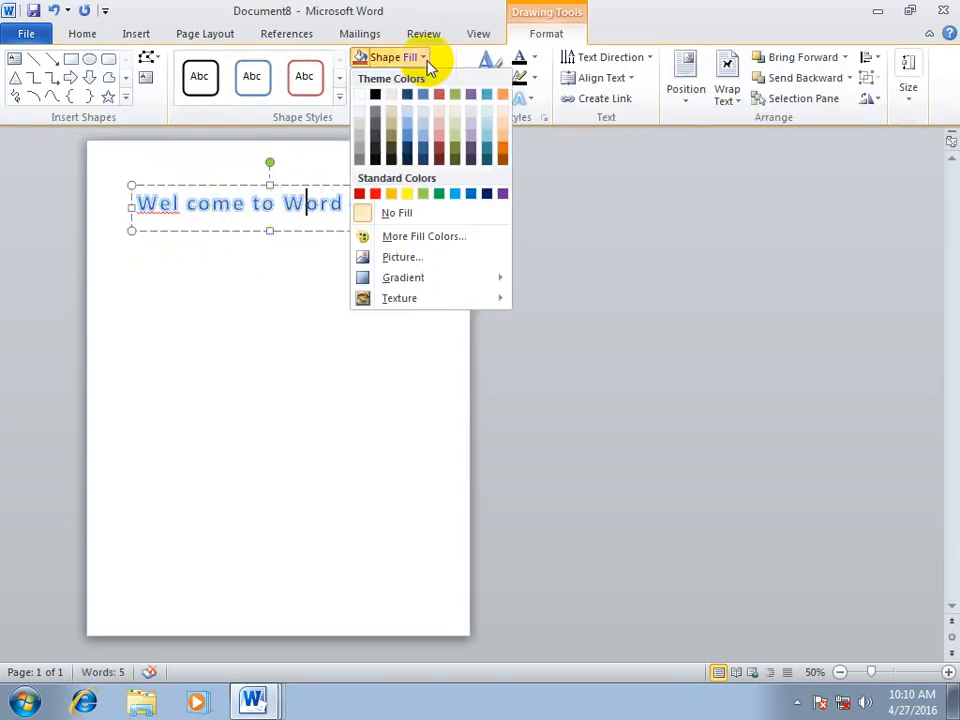
click(433, 258)
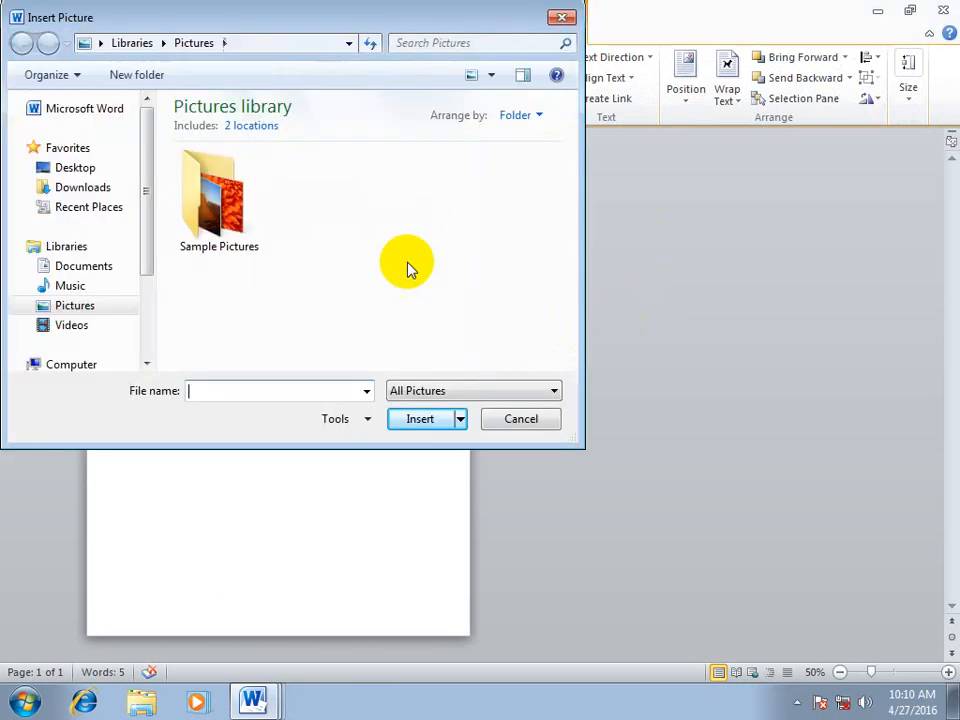
drag(150, 199, 150, 268)
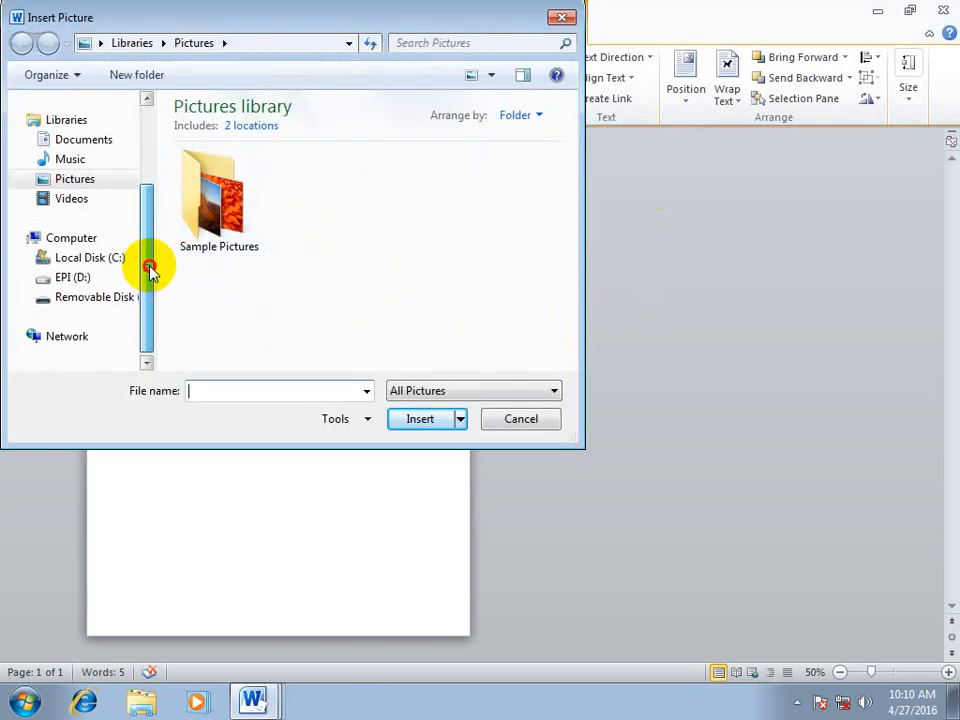
click(82, 277)
double_click(186, 130)
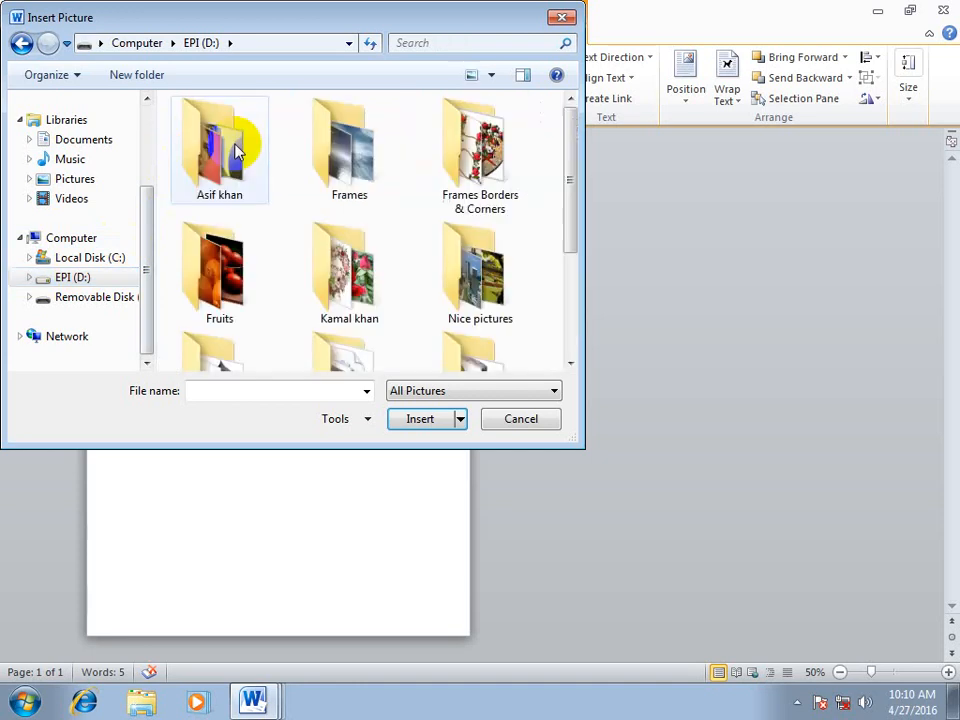
drag(568, 213, 568, 268)
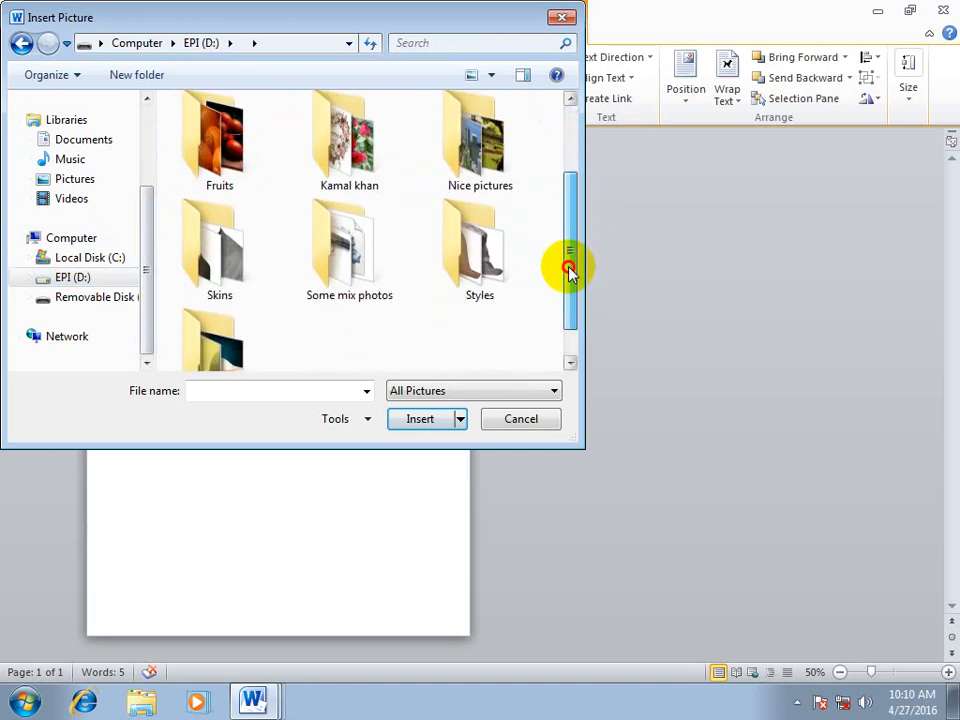
double_click(304, 257)
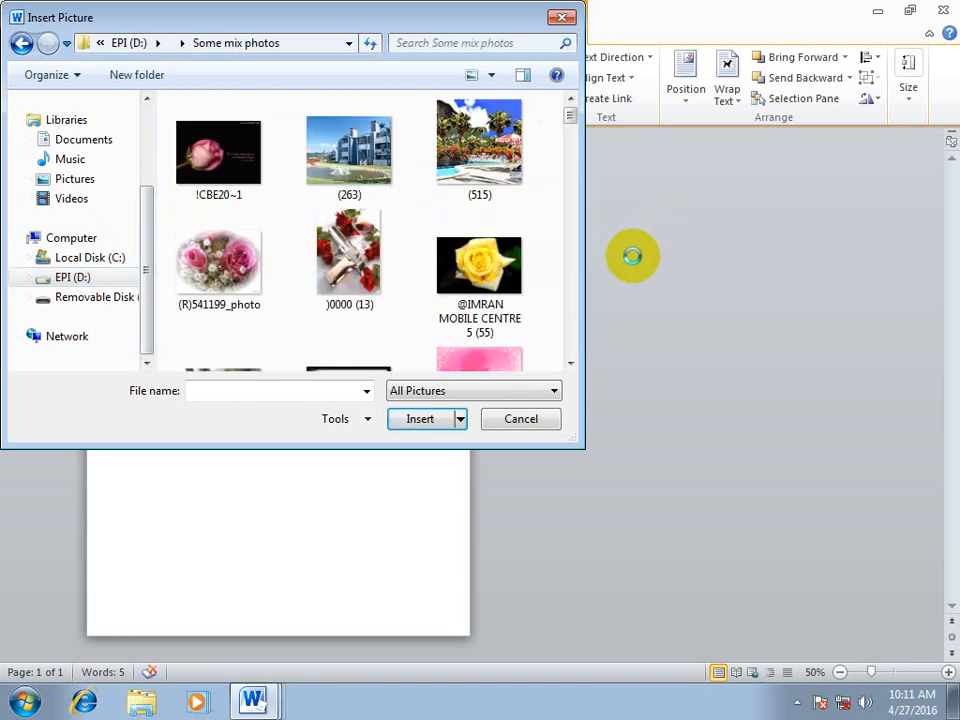
click(350, 250)
click(425, 418)
click(368, 300)
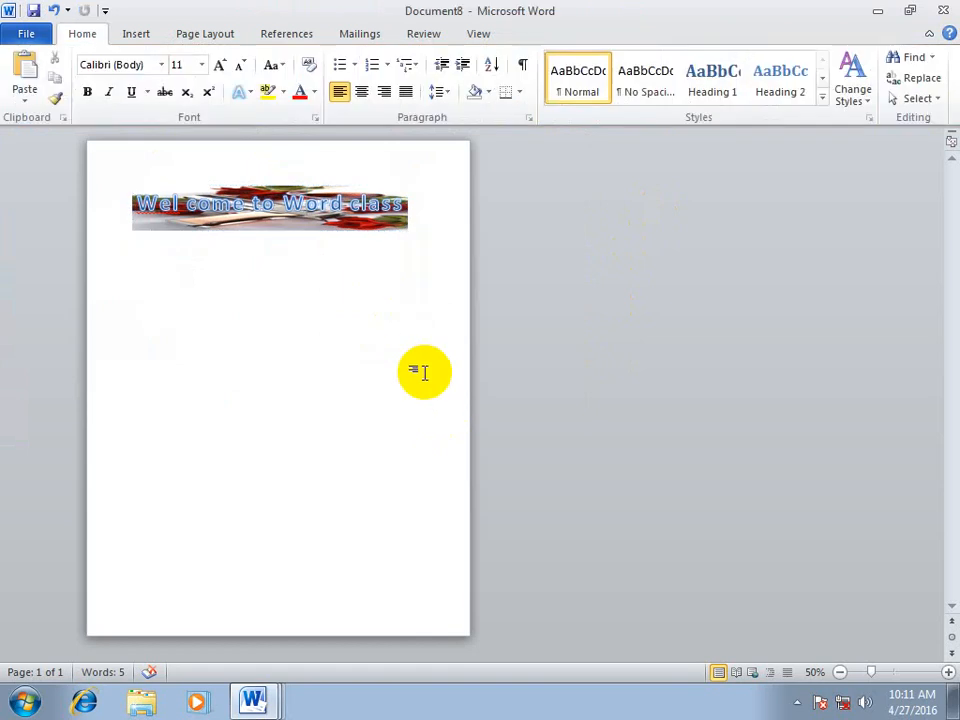
Replace the WordArt's picture fill with a red-orange flower picture from the Some mix photos folder and deselect it
click(336, 222)
click(418, 57)
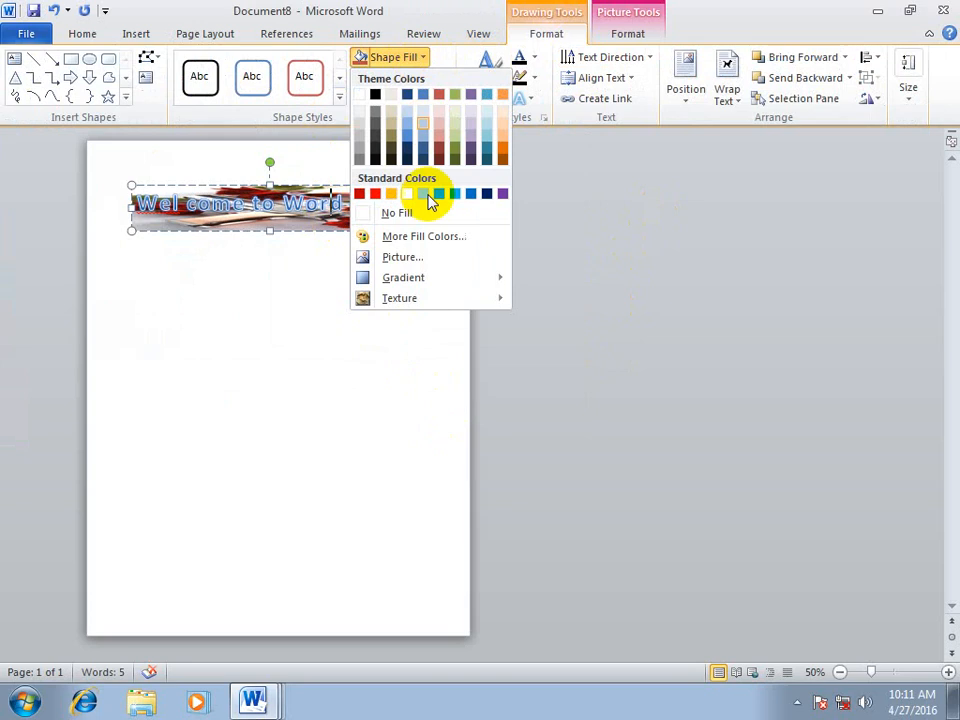
click(425, 262)
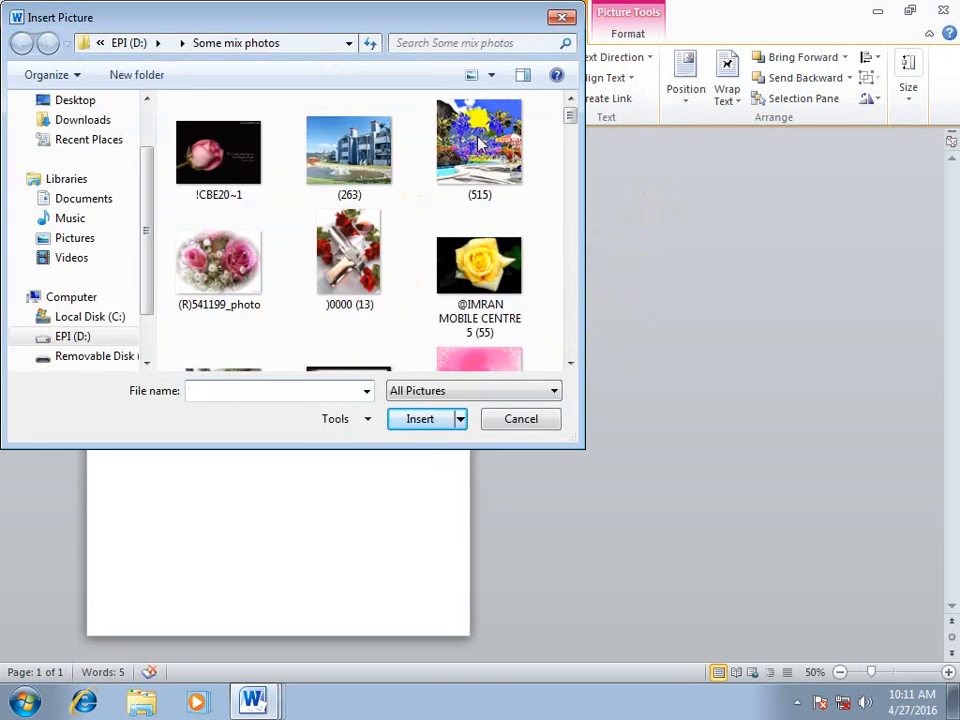
drag(572, 111, 572, 135)
click(484, 250)
click(420, 418)
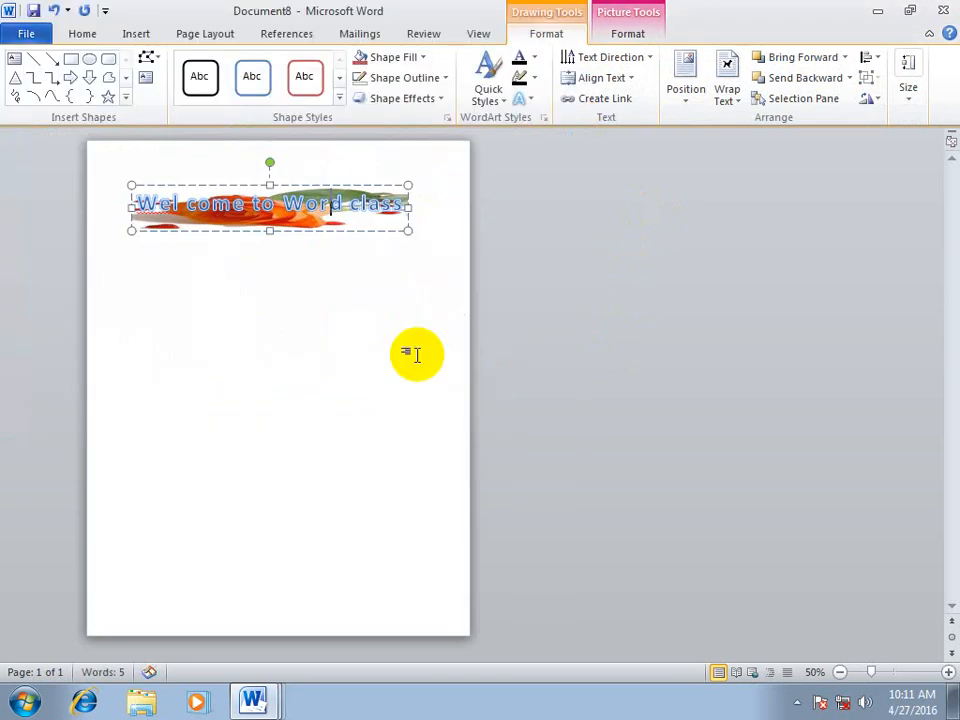
click(343, 294)
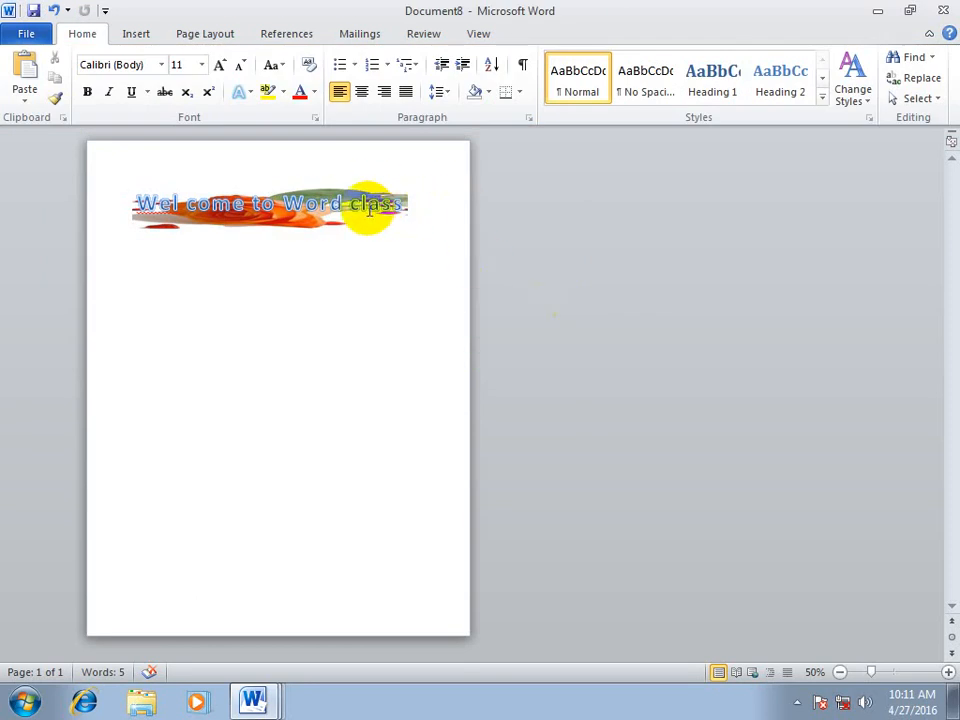
Create another new blank document and generate sample paragraphs in it with =rand.old()
click(134, 33)
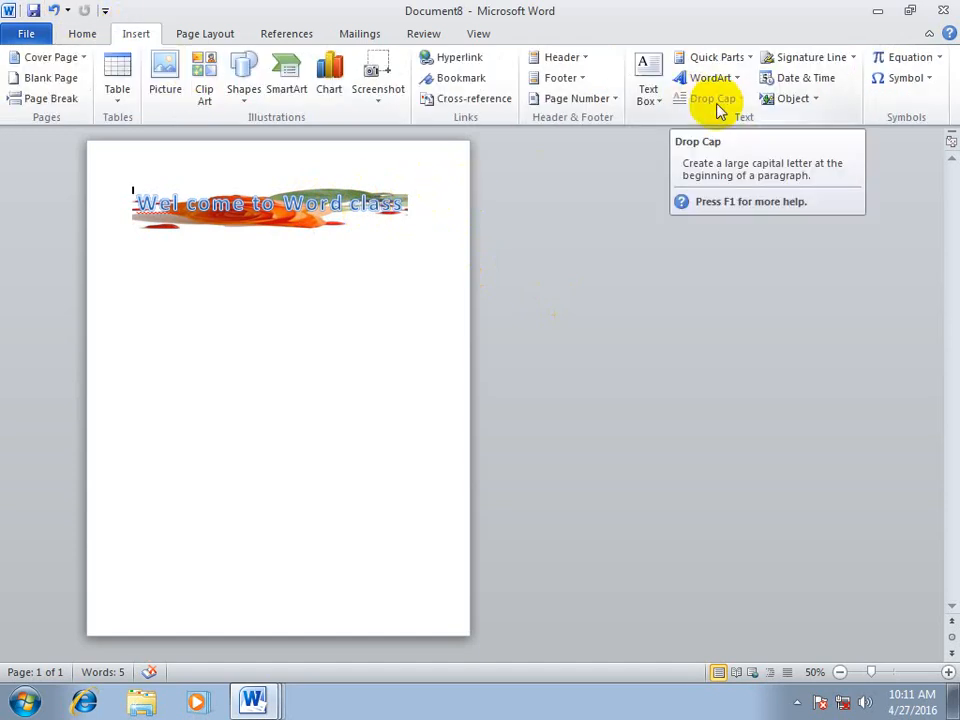
key(ctrl+n)
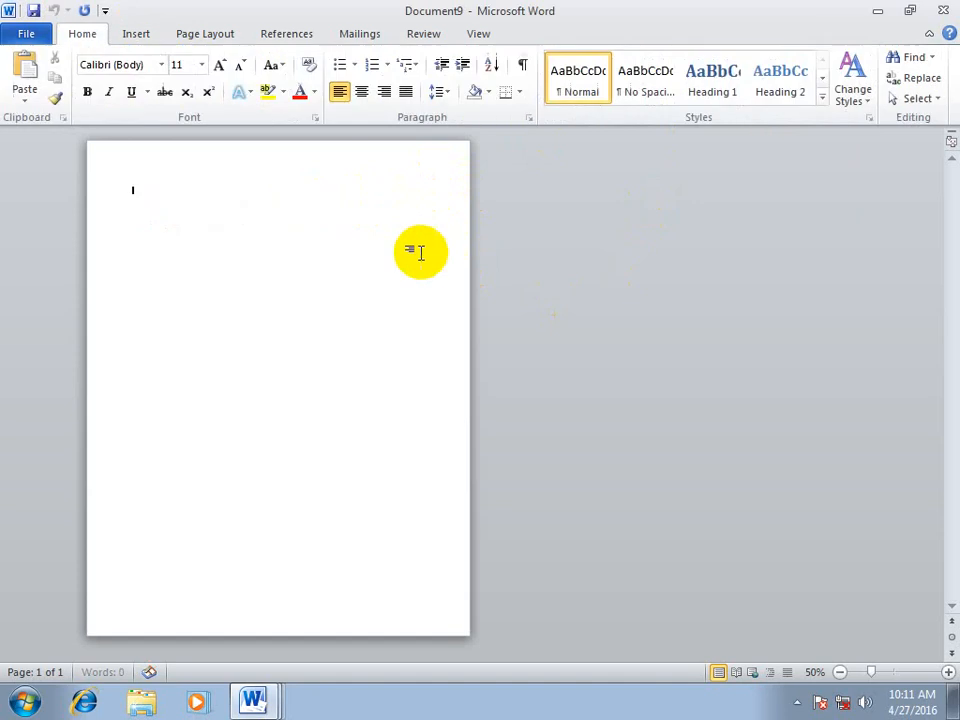
scroll(388, 356, up, 2)
scroll(388, 356, up, 2)
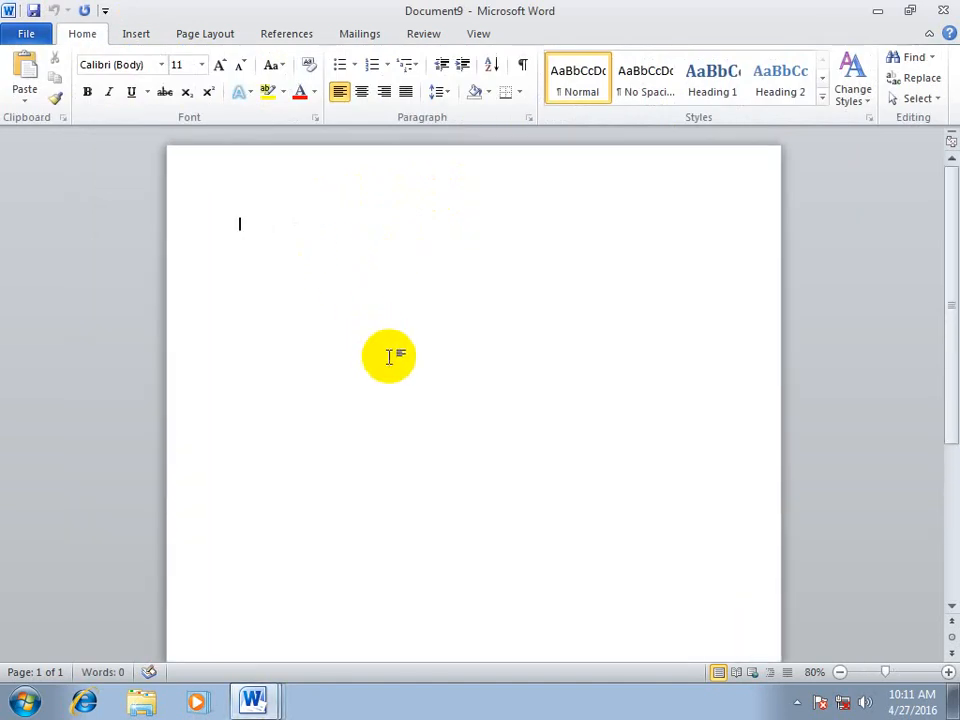
scroll(389, 356, up, 1)
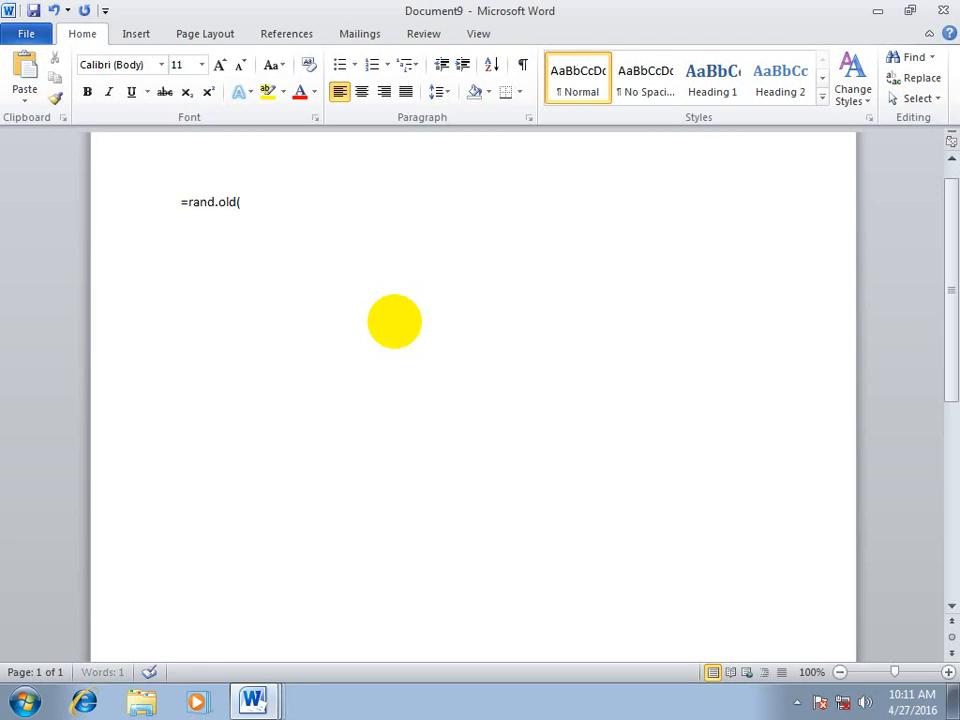
text())
key(Return)
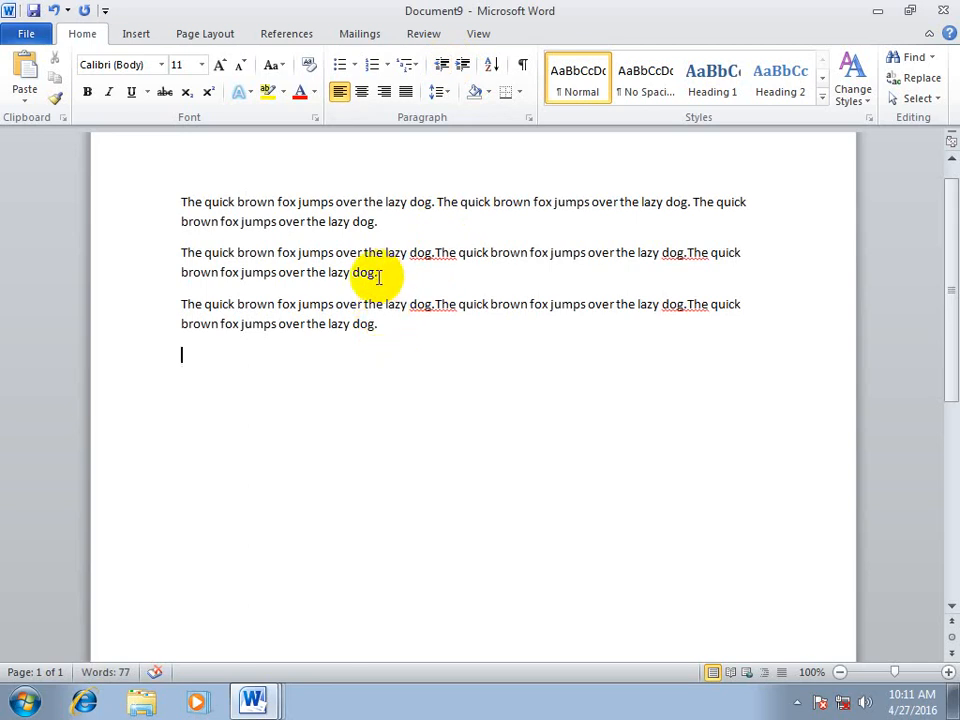
Apply a Dropped drop cap to the word "The" at the start of the first paragraph and deselect it
double_click(192, 203)
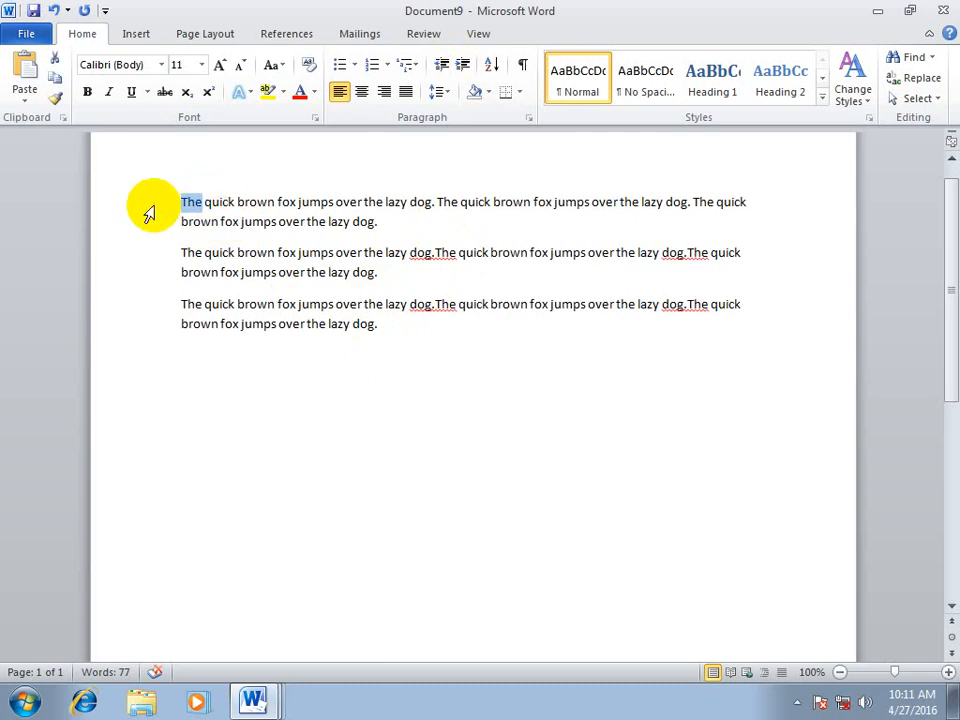
click(138, 36)
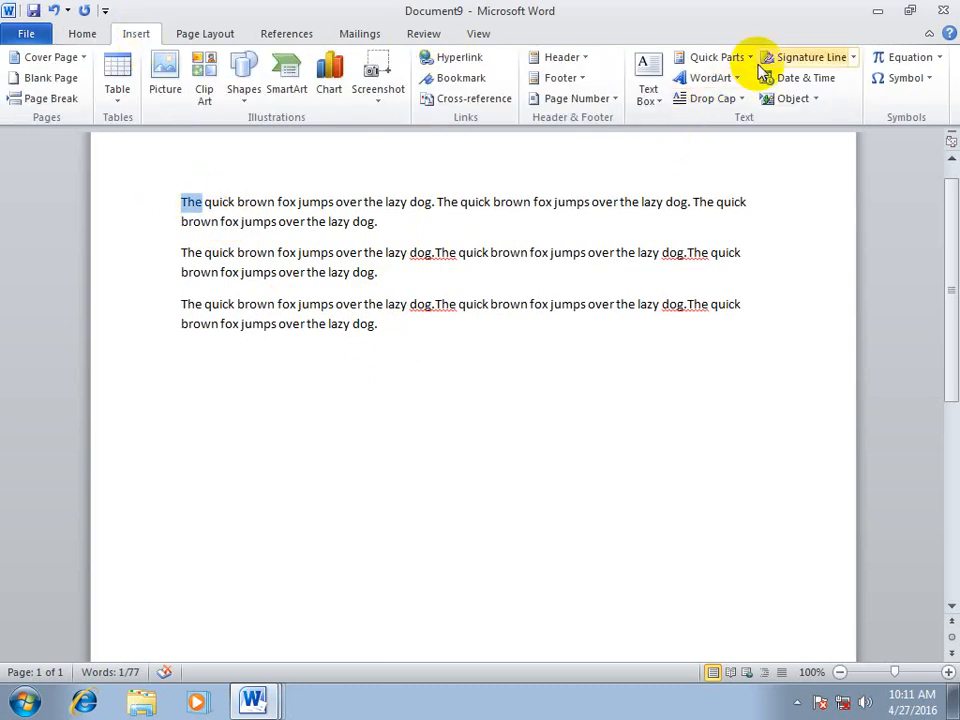
click(724, 97)
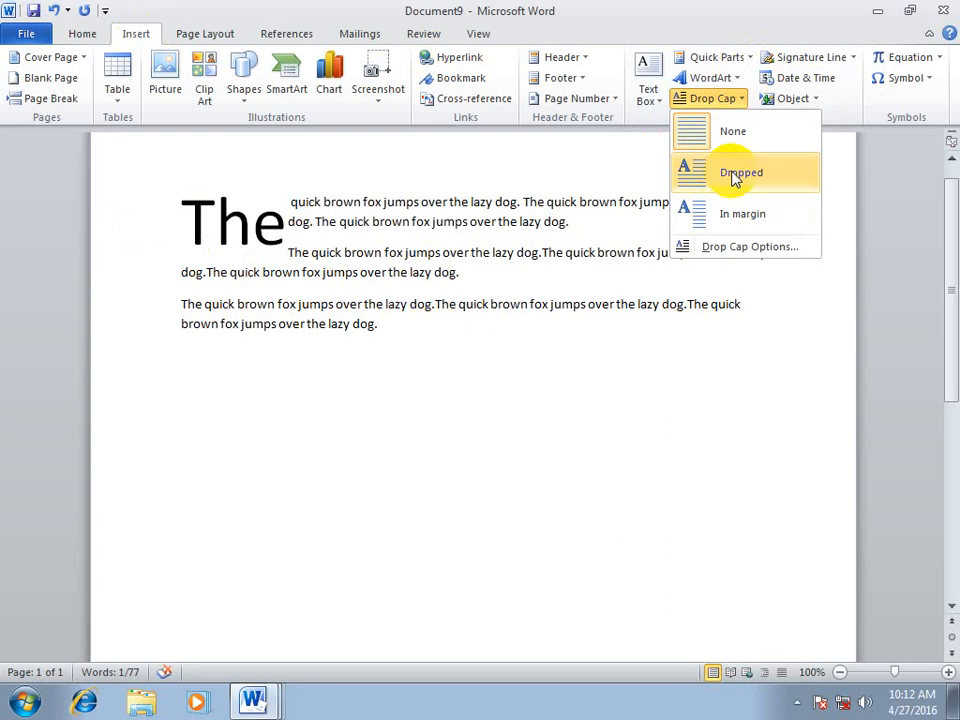
click(735, 175)
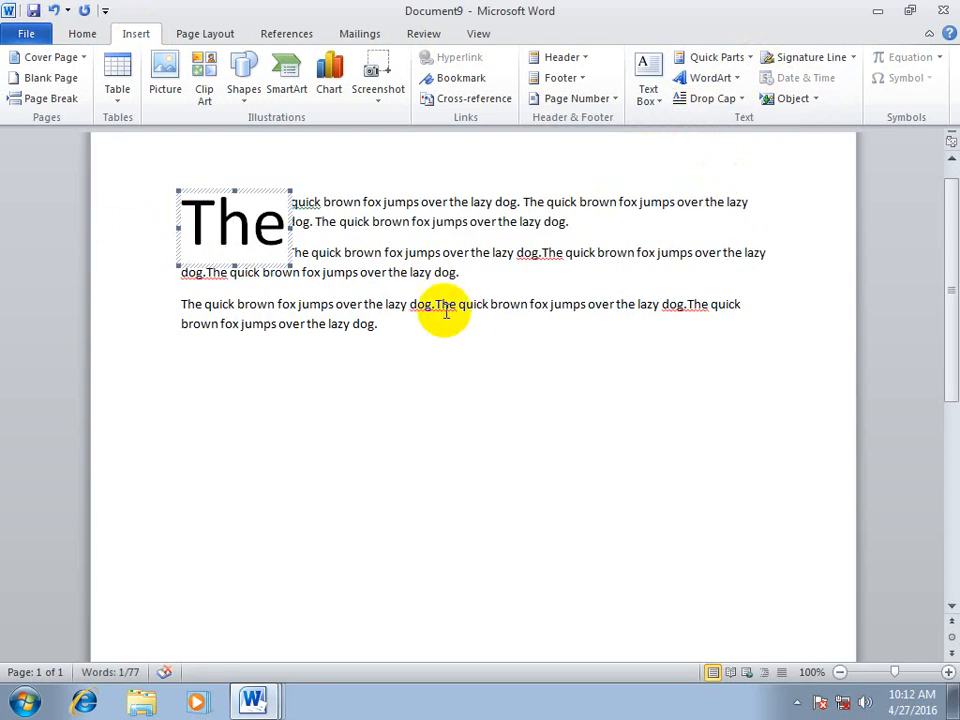
click(467, 352)
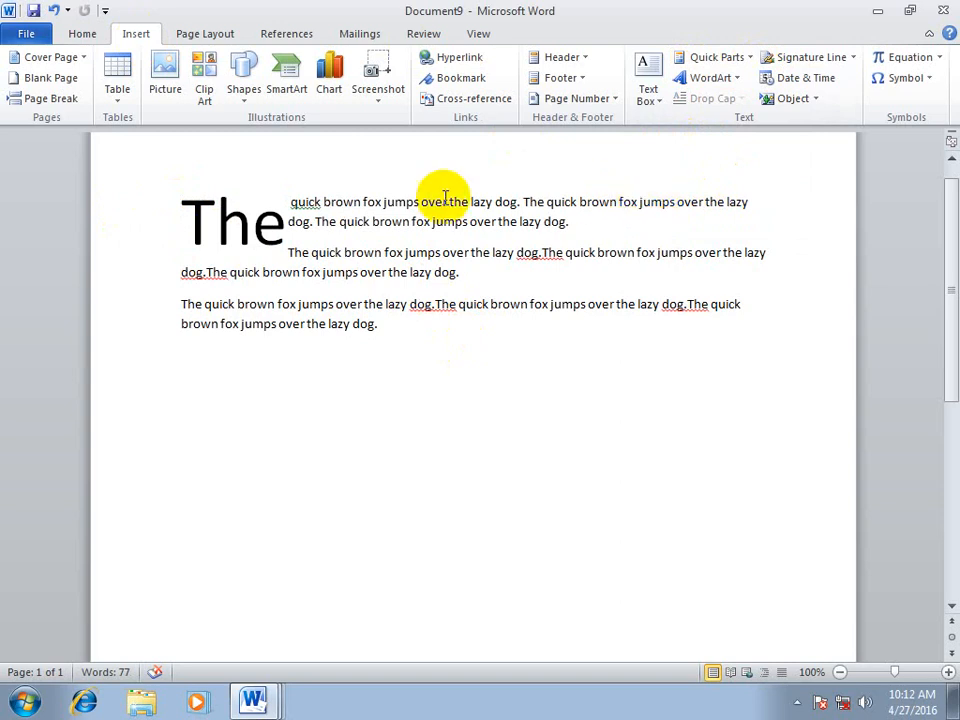
Try the In margin position for the "The" drop cap and return it to Dropped
double_click(255, 222)
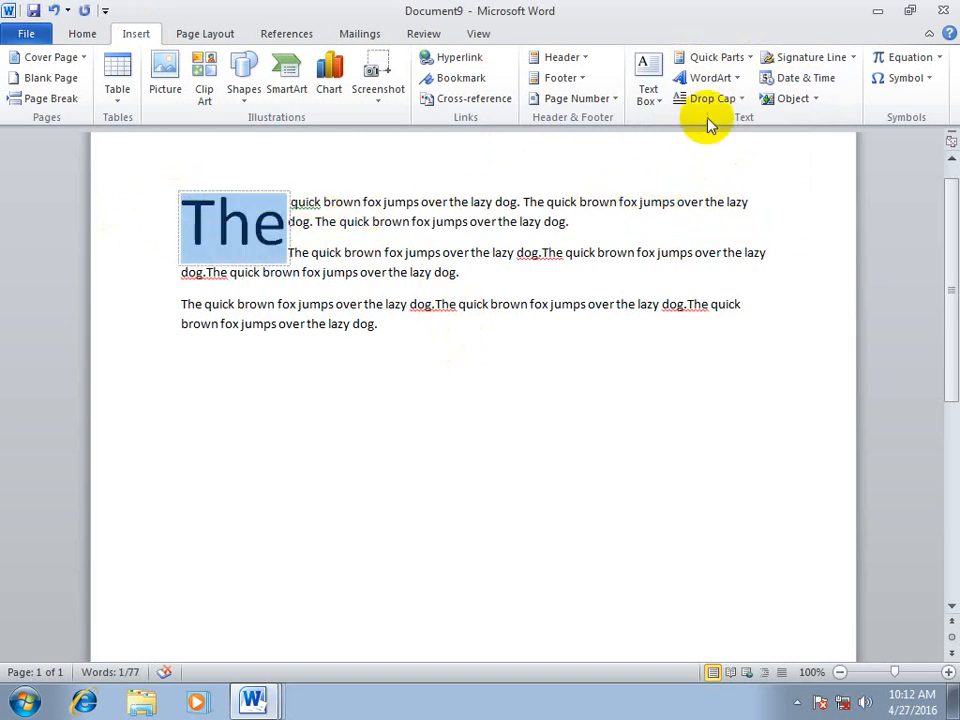
click(720, 98)
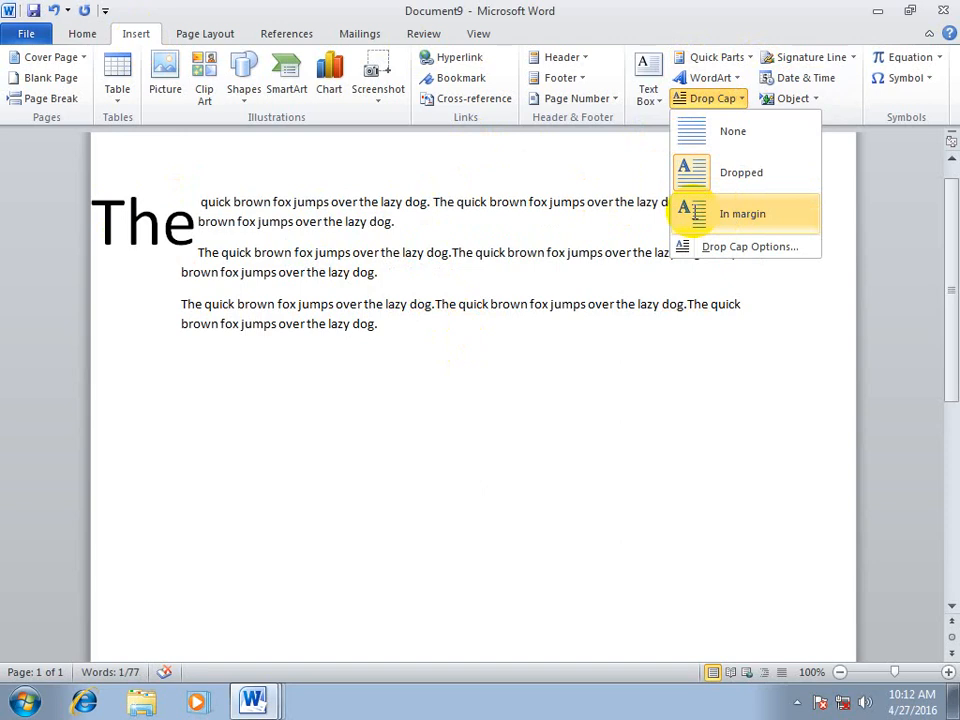
click(730, 215)
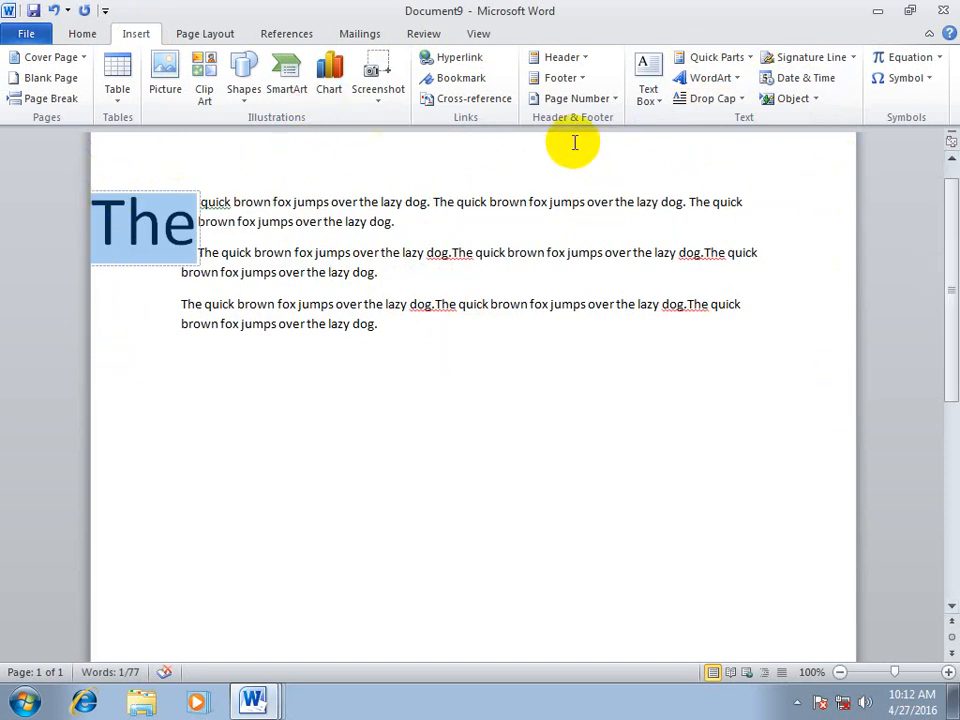
click(707, 99)
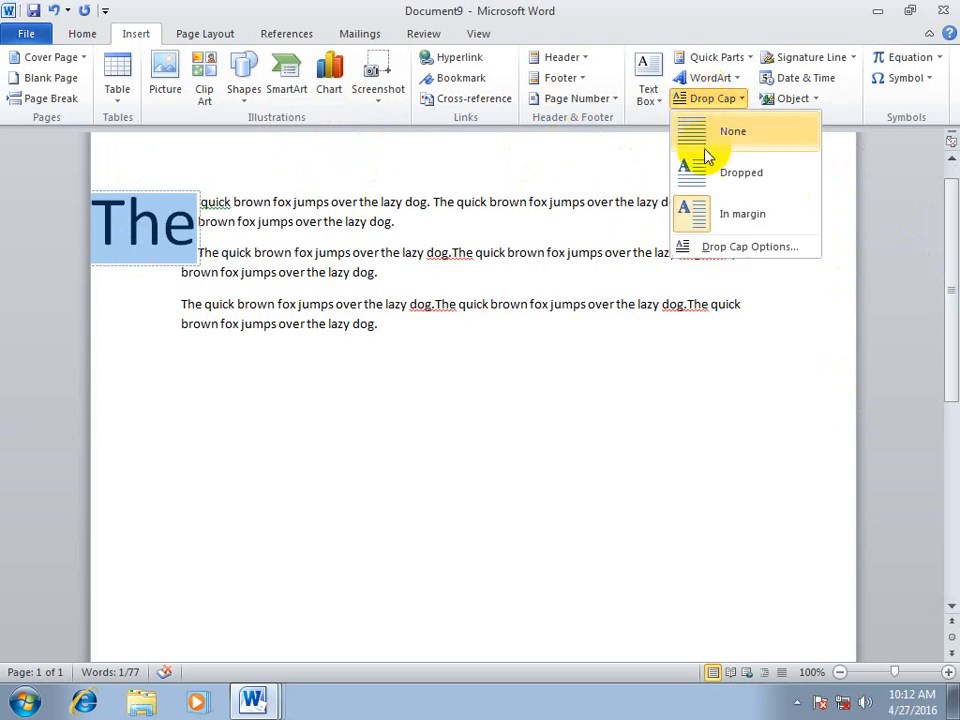
click(705, 165)
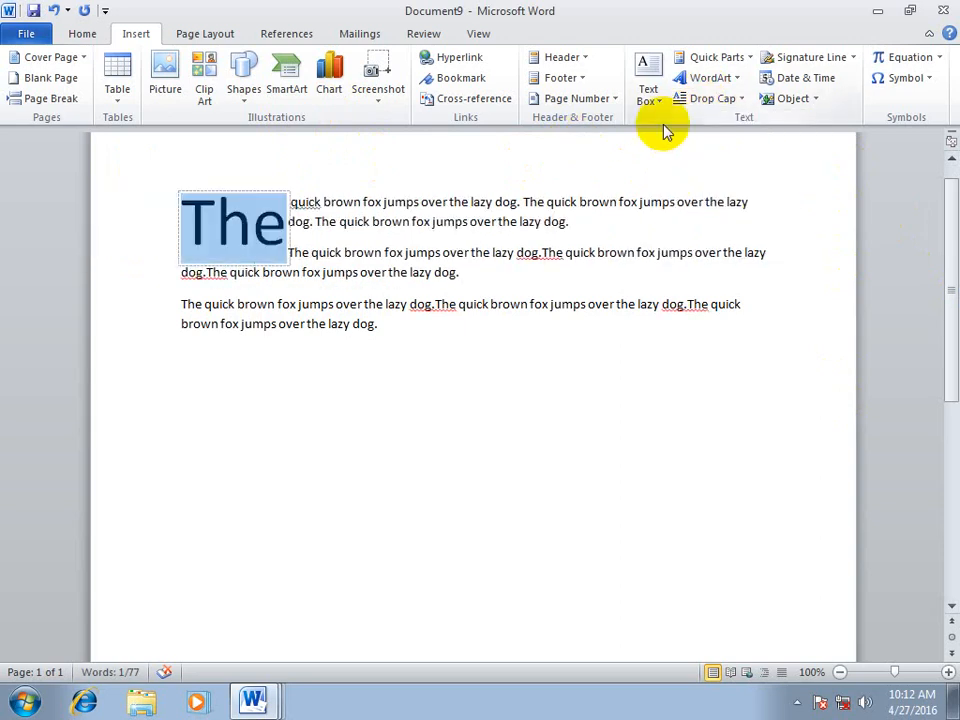
Configure the "The" drop cap as Dropped with the AngsanaUPC font and 2 lines to drop
click(716, 98)
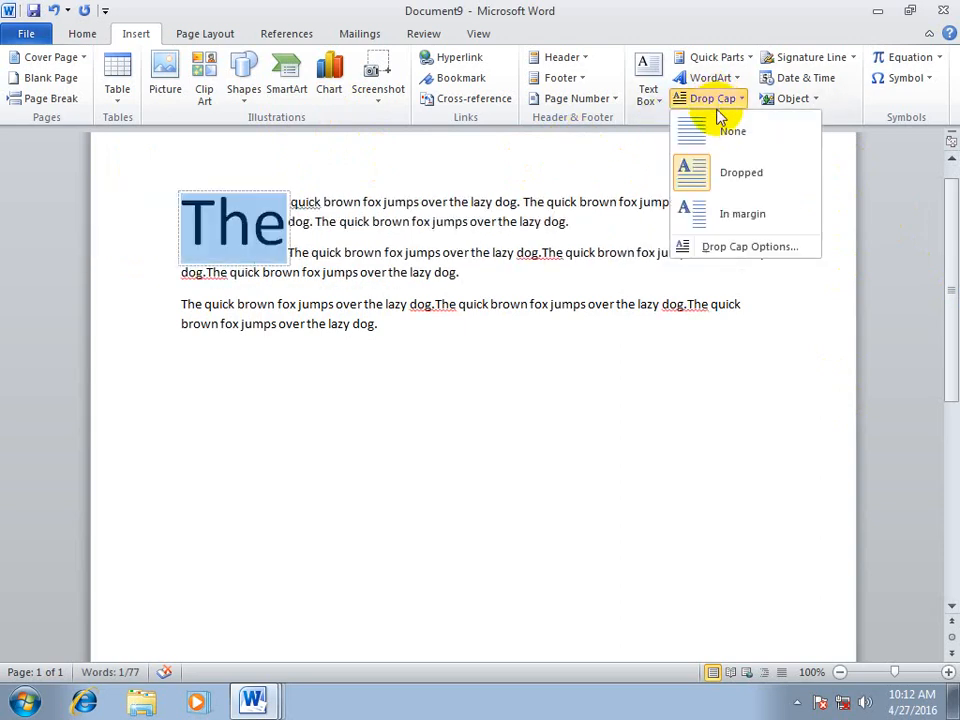
click(750, 250)
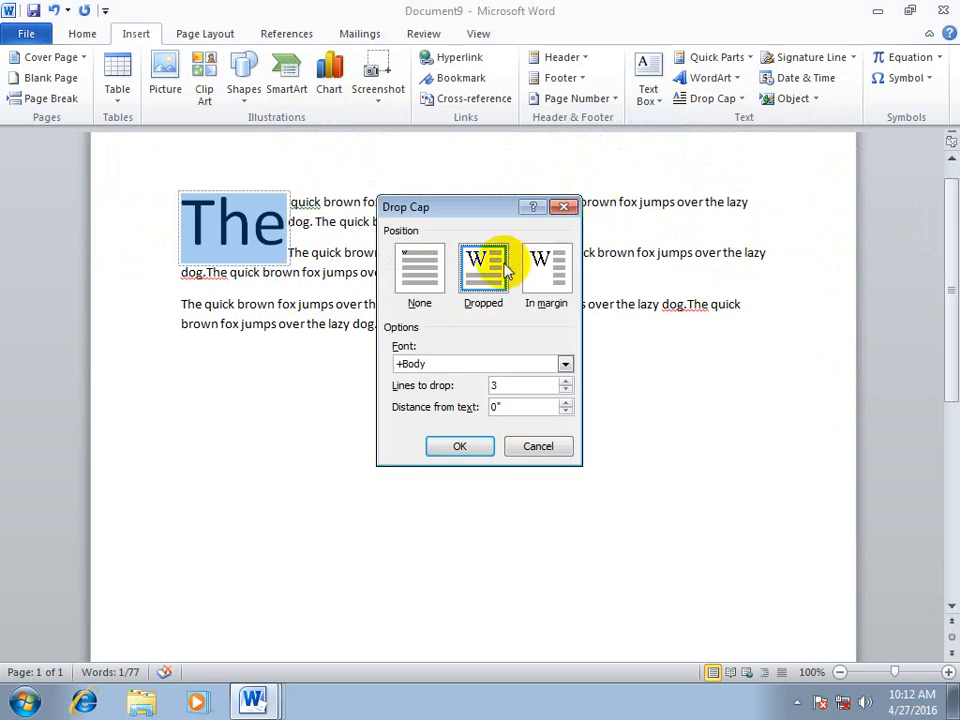
click(540, 280)
click(486, 265)
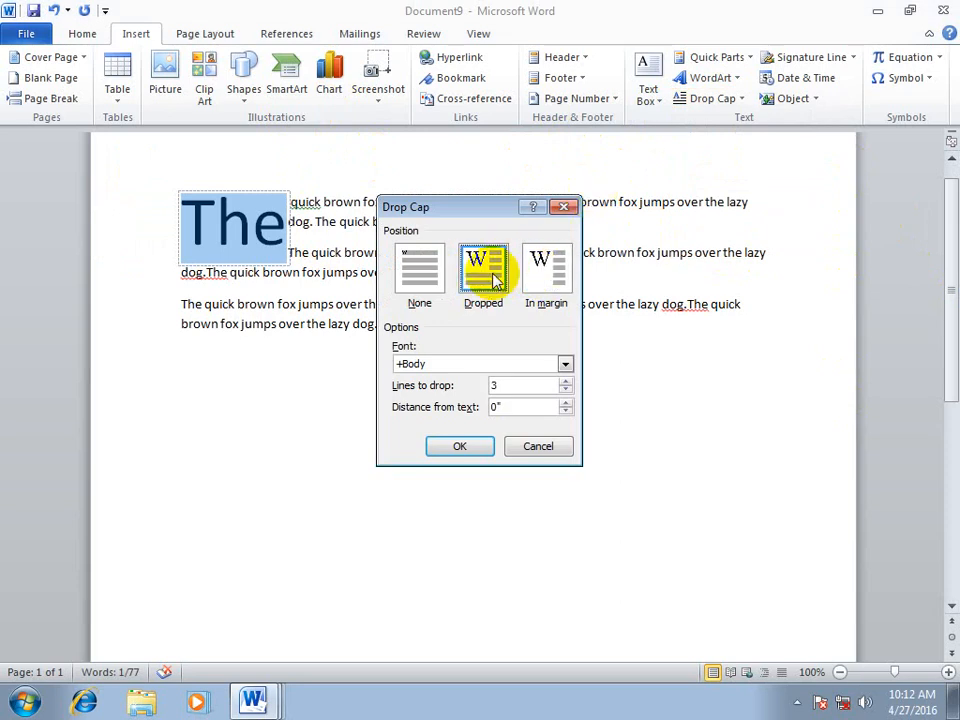
click(435, 360)
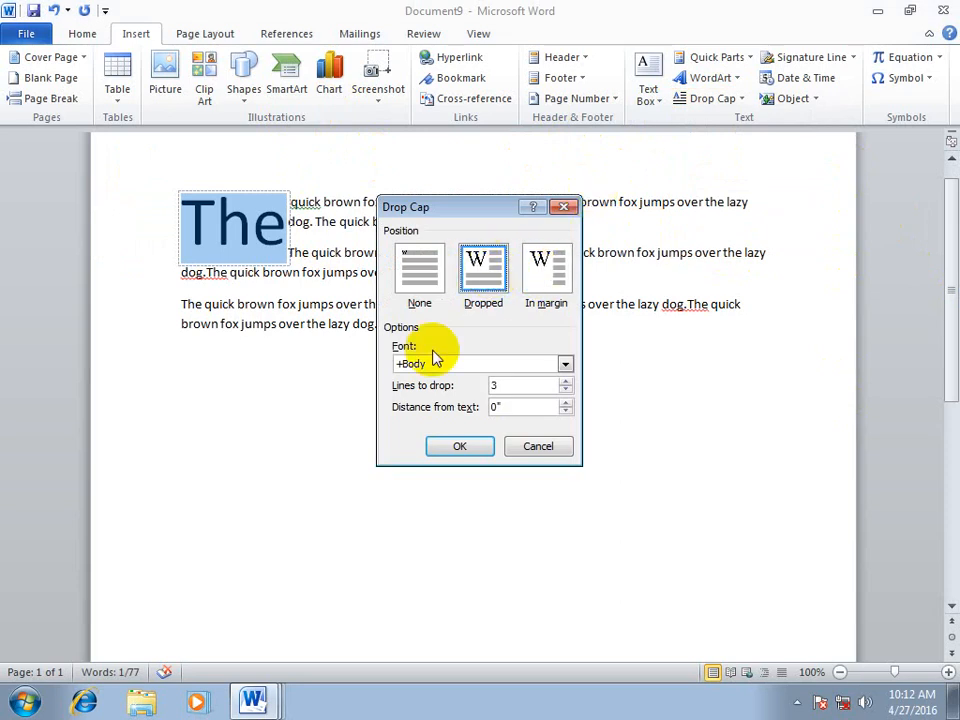
click(566, 364)
click(561, 446)
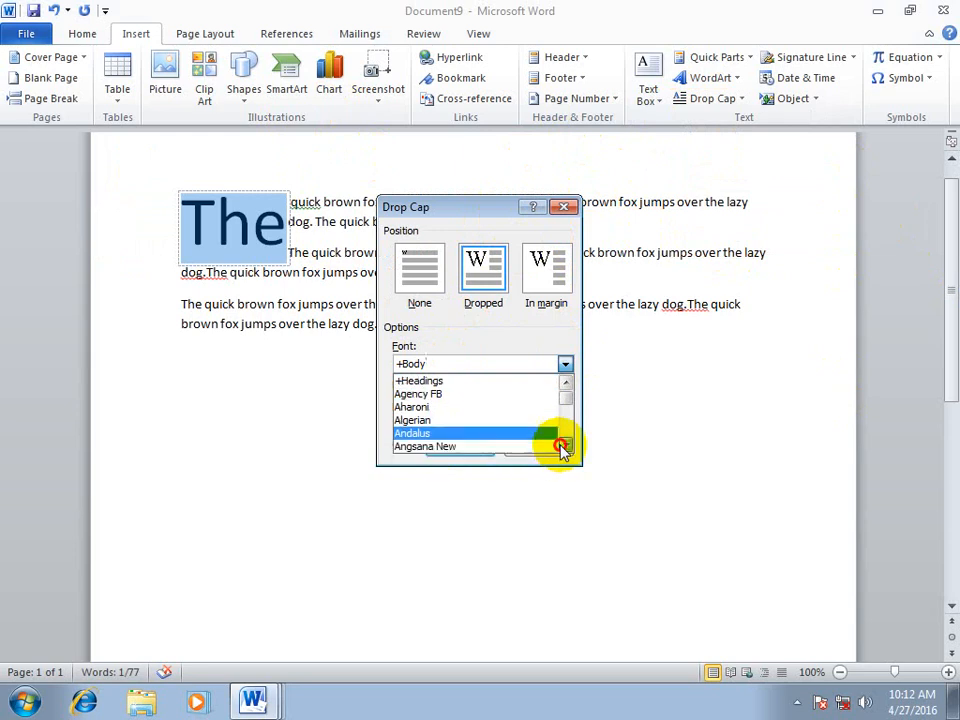
double_click(561, 446)
click(471, 433)
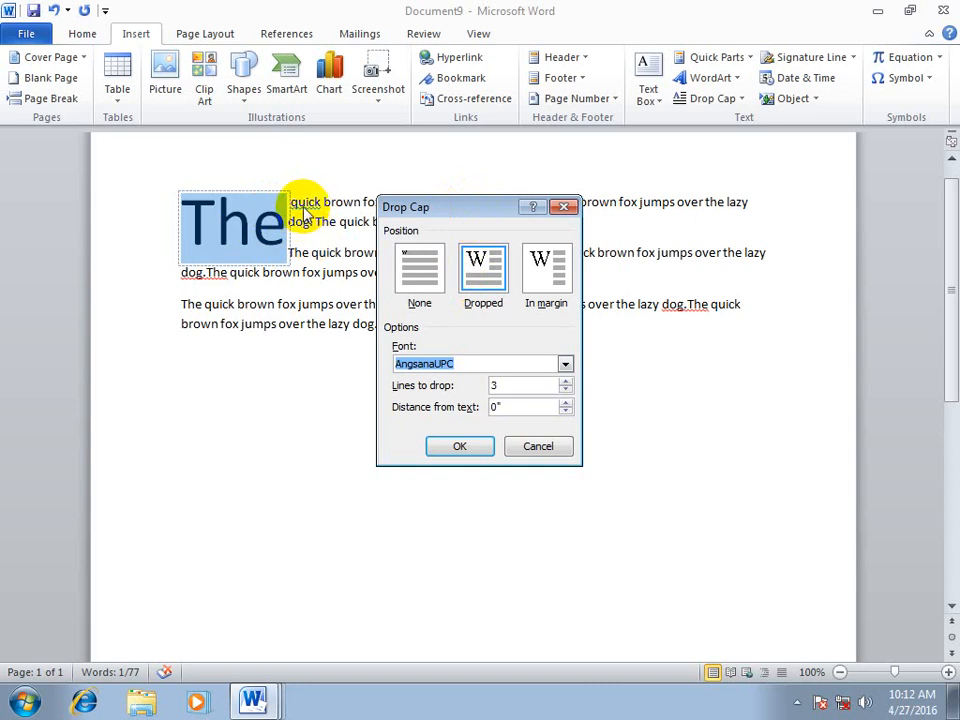
click(566, 391)
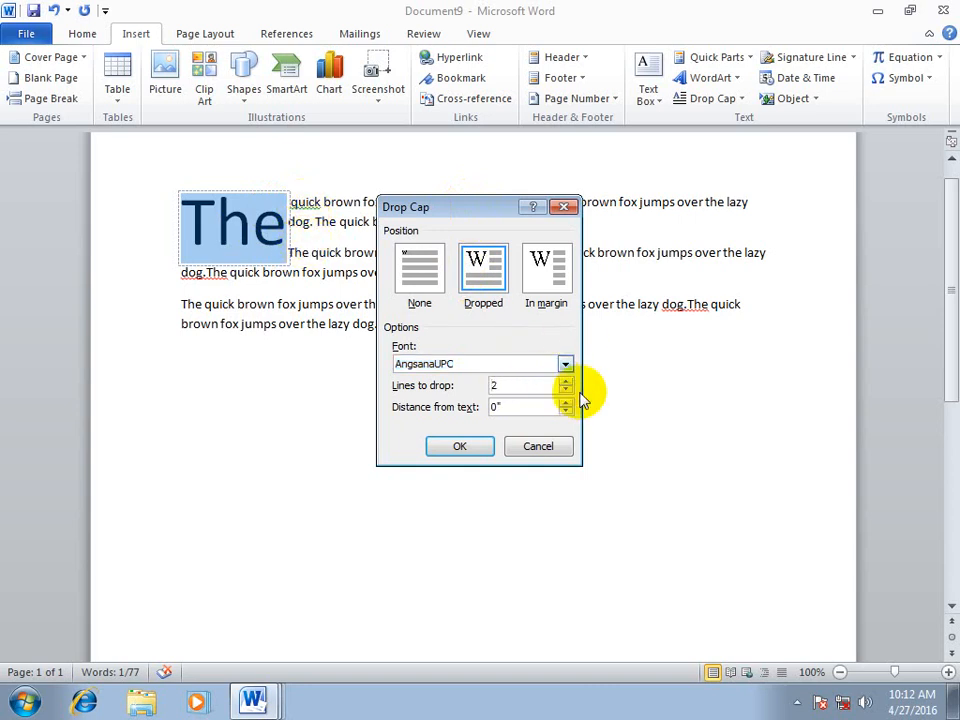
click(461, 447)
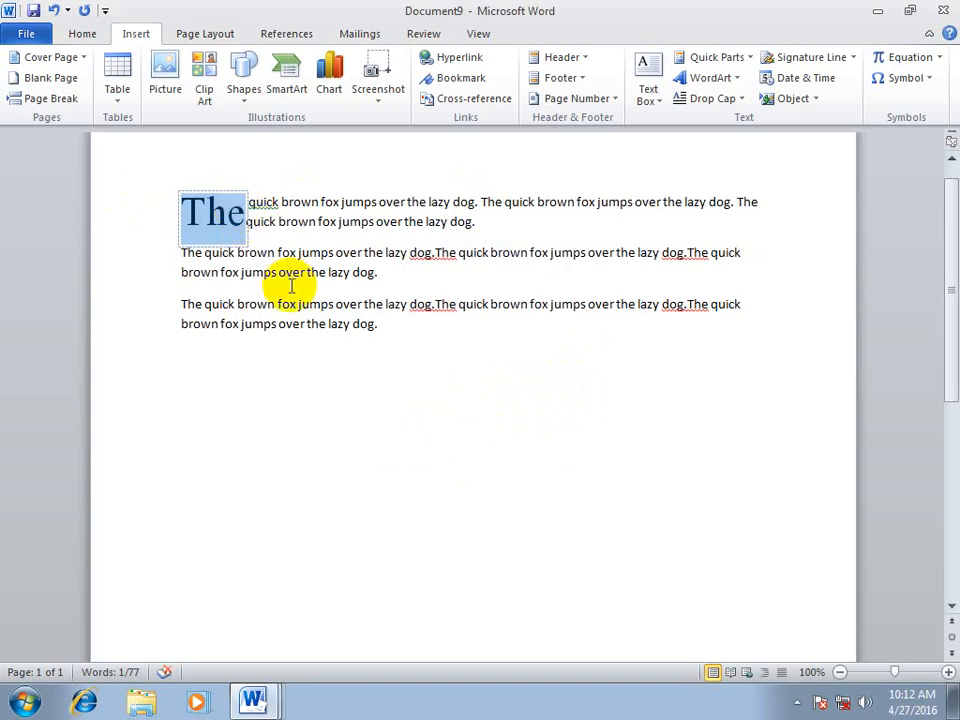
Set the "The" drop cap to 5 lines to drop, increase its distance from the text, and deselect it
click(714, 99)
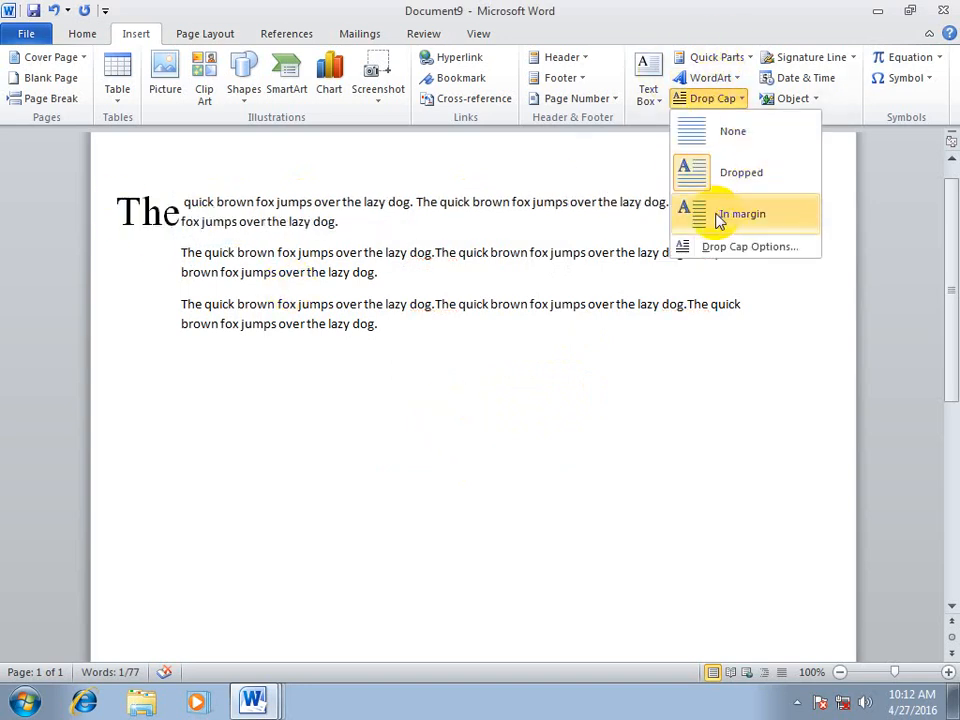
click(714, 248)
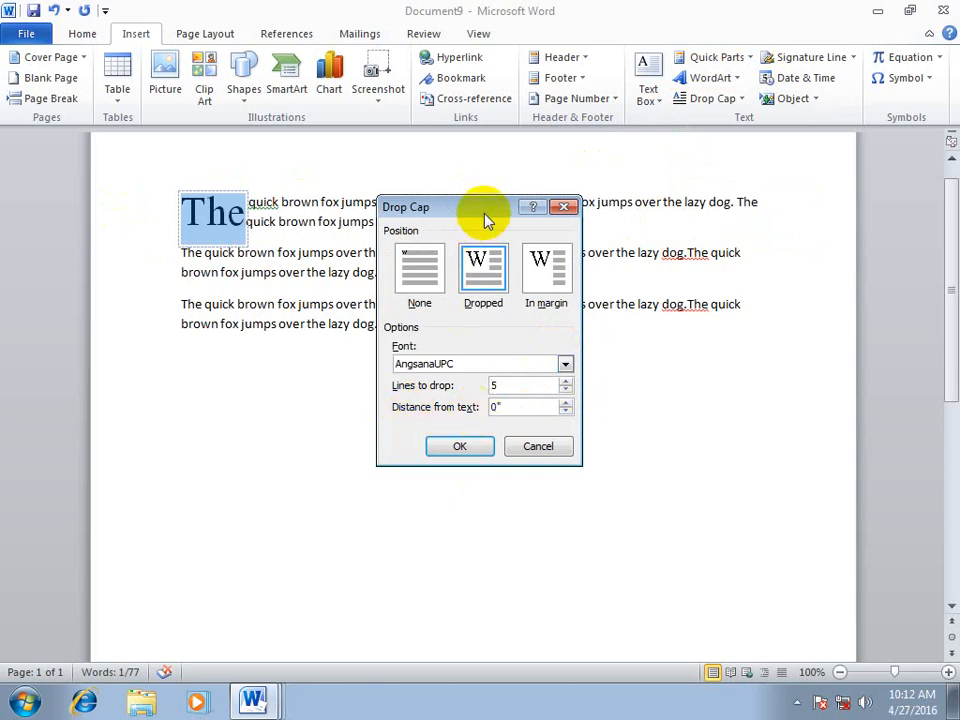
drag(487, 212, 568, 208)
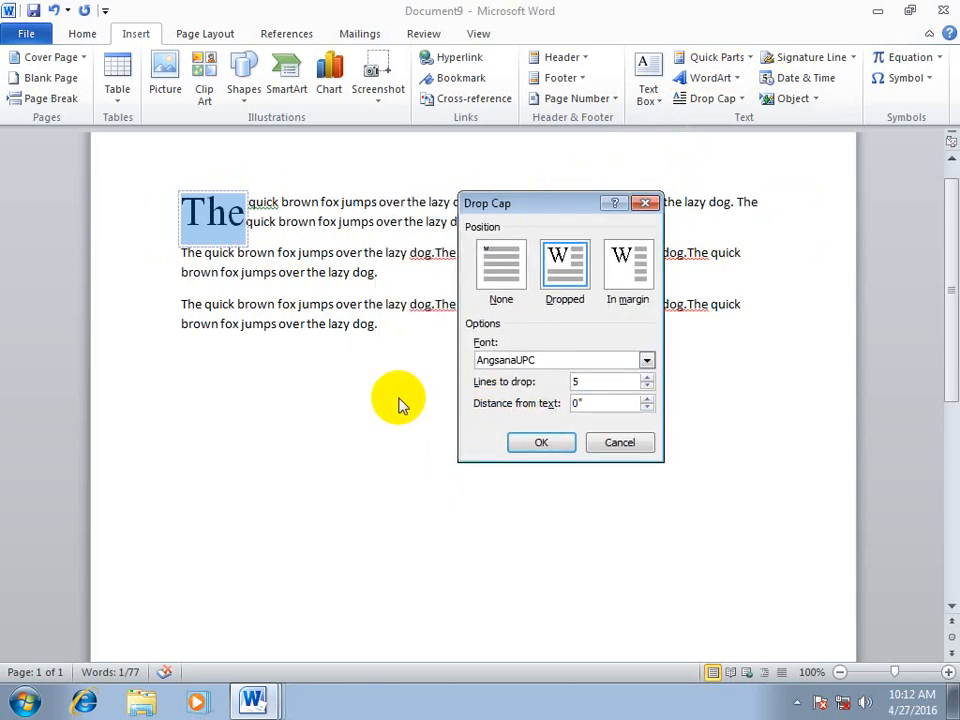
click(646, 398)
click(565, 442)
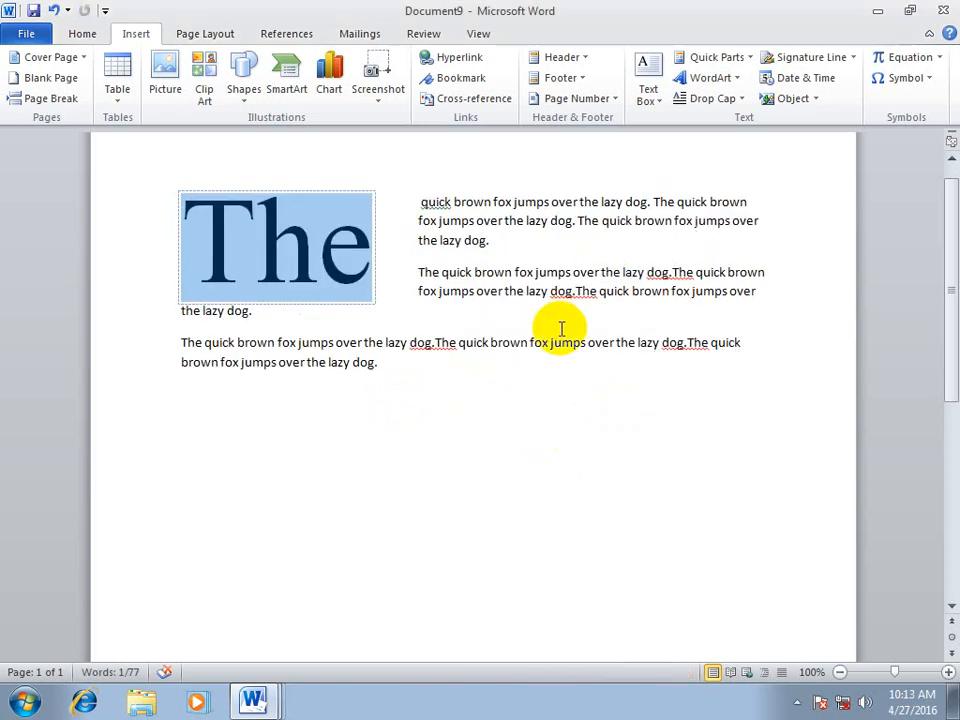
click(465, 380)
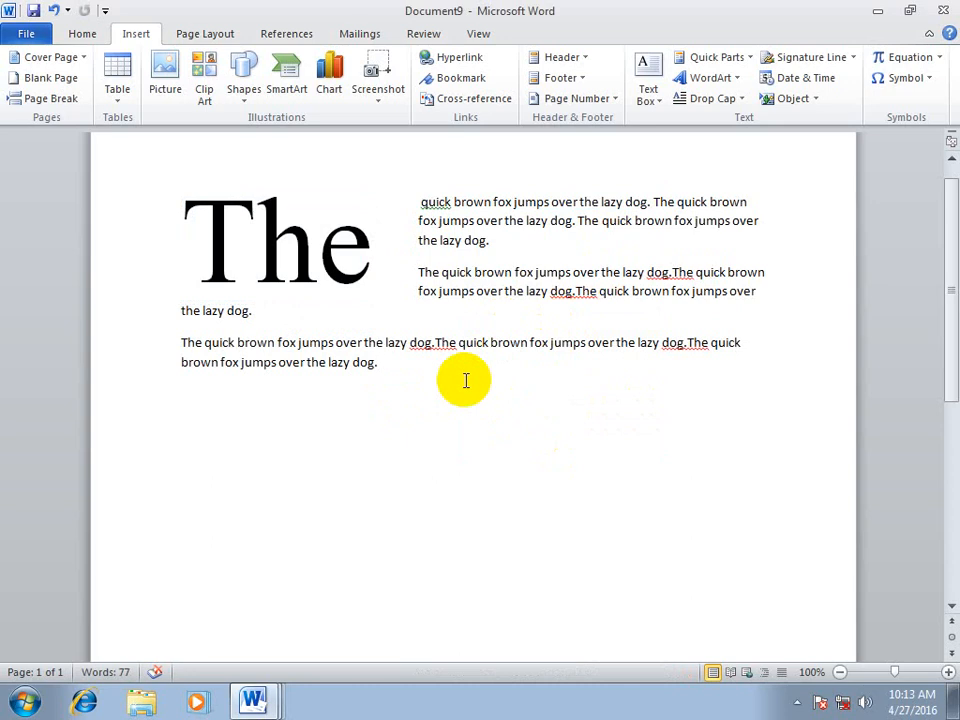
Insert a Microsoft Office signature line with the suggested signer's name, the title Director and the signer's e-mail field filled in, then deselect it
click(853, 57)
click(810, 78)
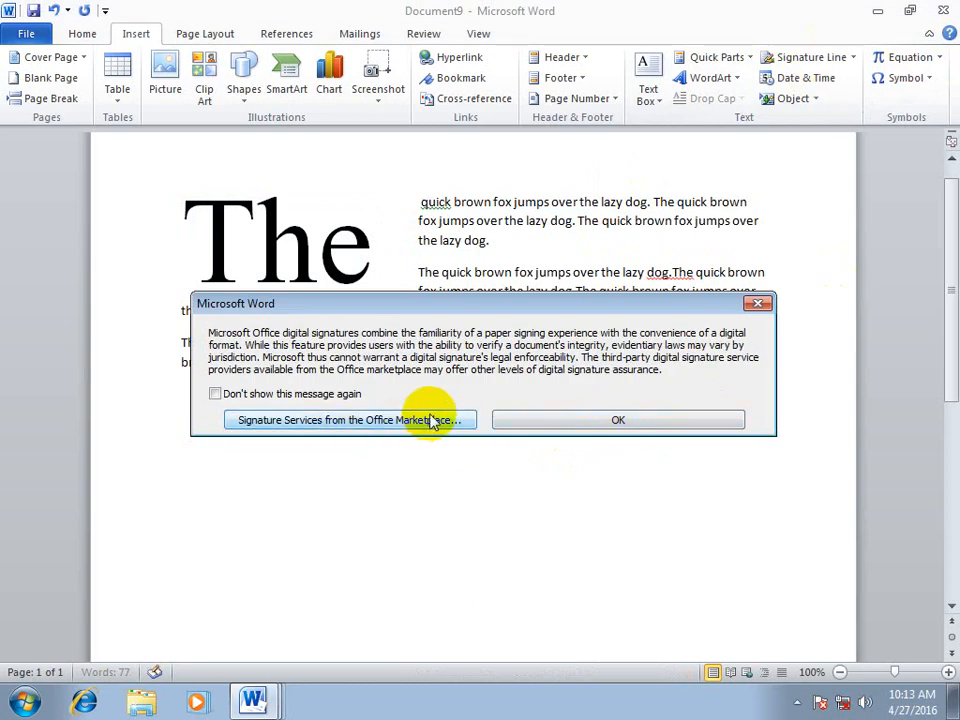
click(589, 421)
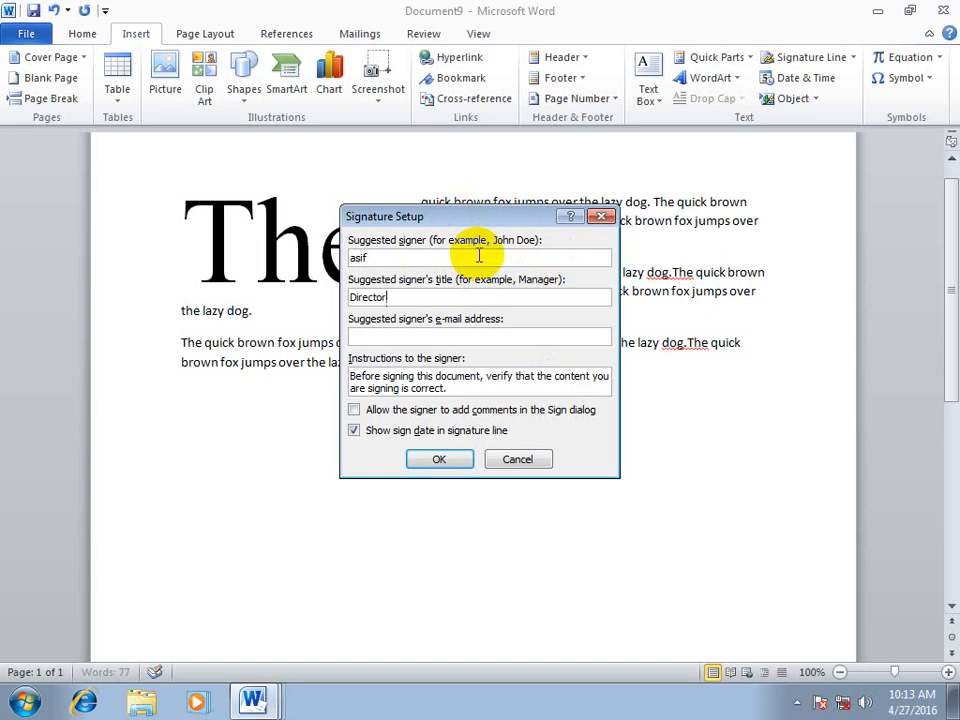
text(www,facebook.com)
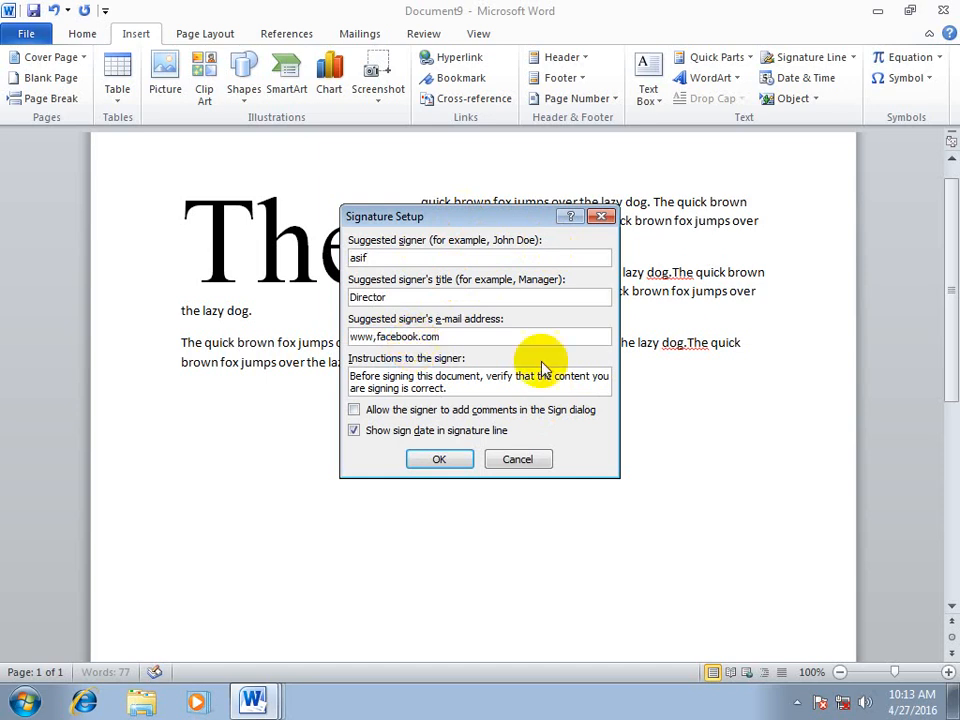
click(446, 458)
click(233, 530)
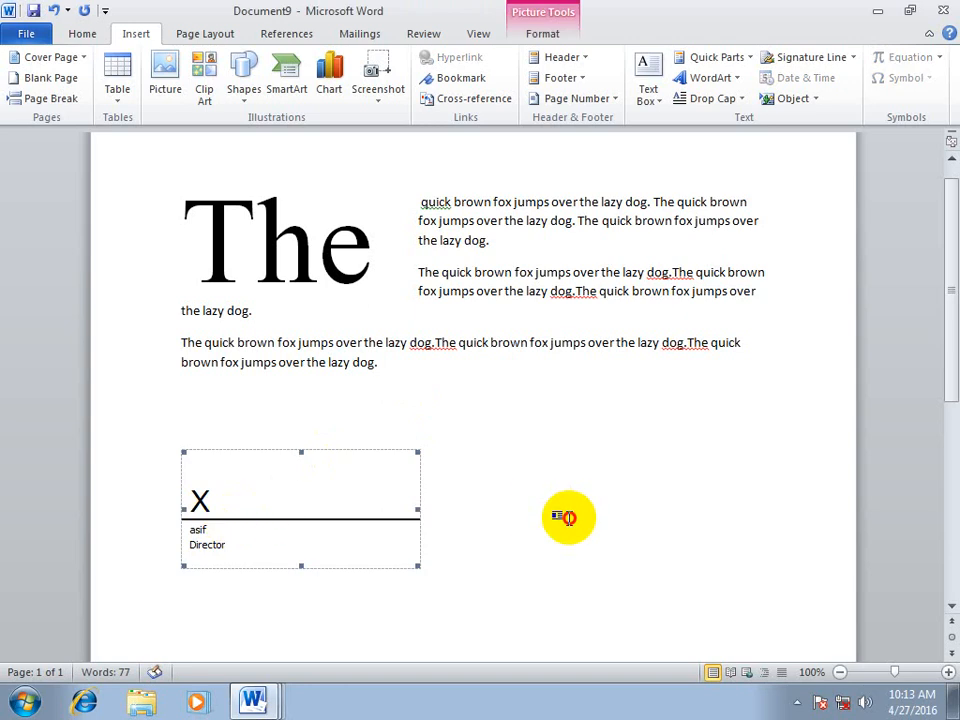
click(521, 505)
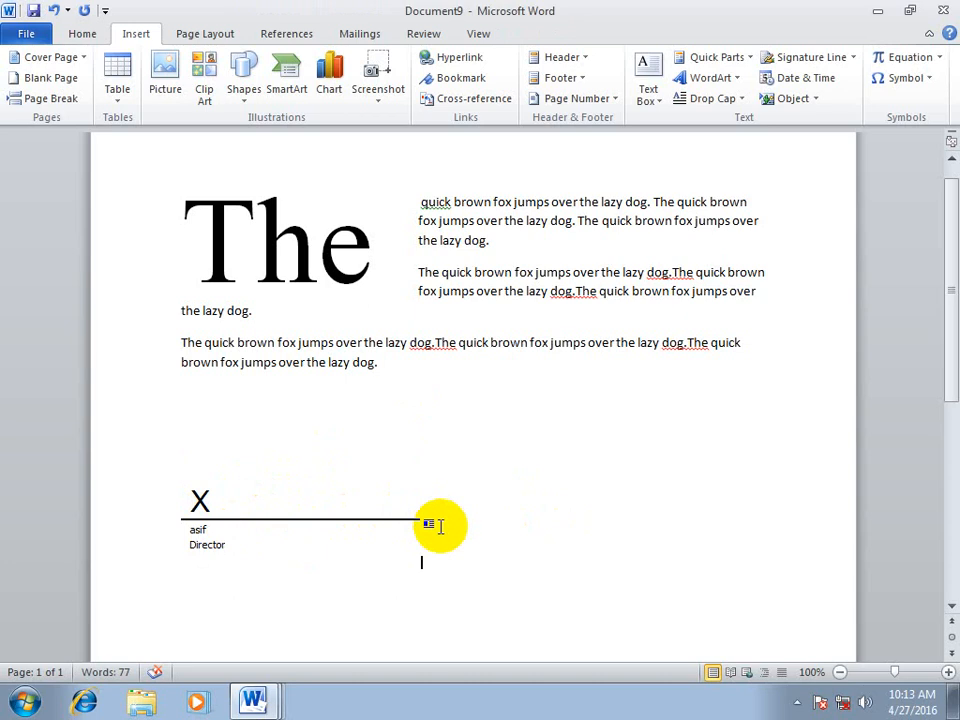
Try several date and time formats and insert the date below the signature line in the 2016-04-27 format
click(806, 78)
click(316, 231)
click(305, 267)
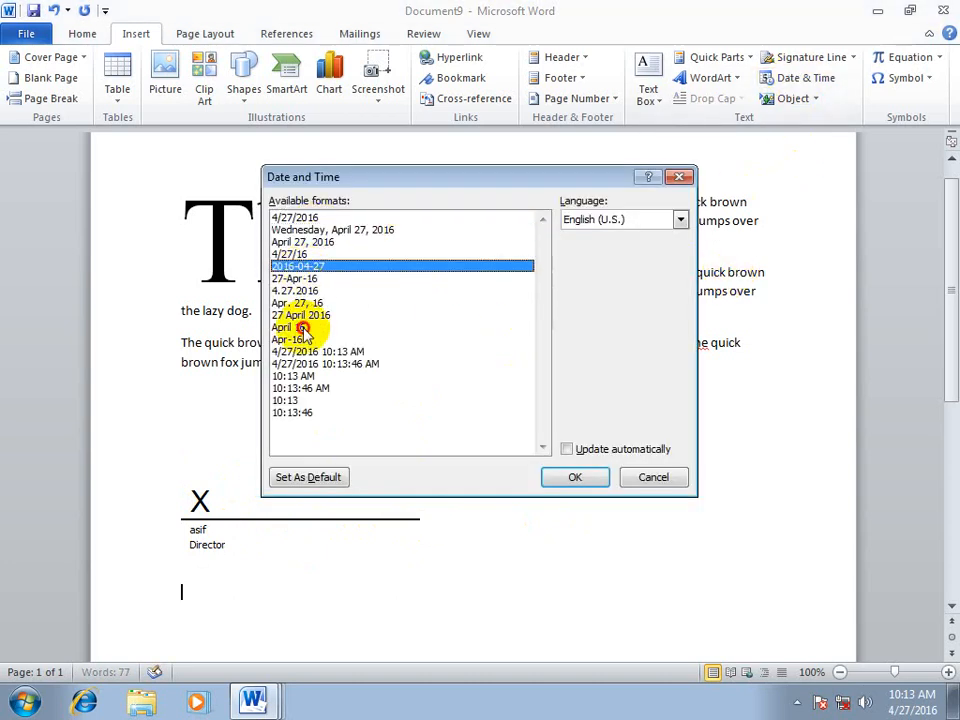
click(304, 328)
click(300, 352)
click(300, 388)
click(300, 290)
click(300, 266)
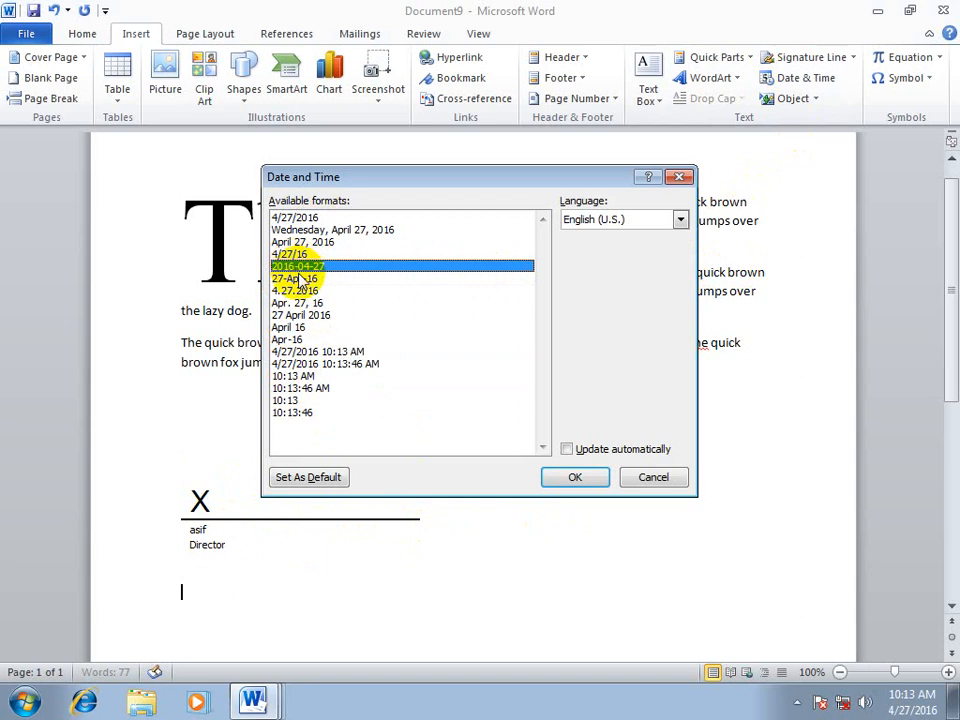
click(300, 315)
click(300, 352)
click(290, 327)
click(298, 266)
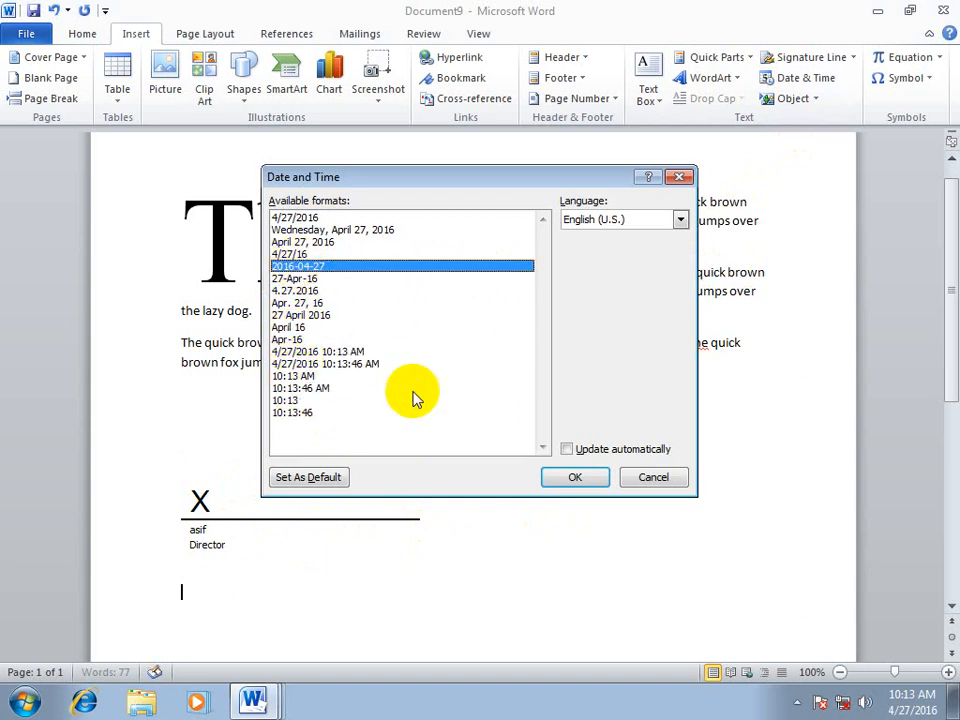
click(568, 477)
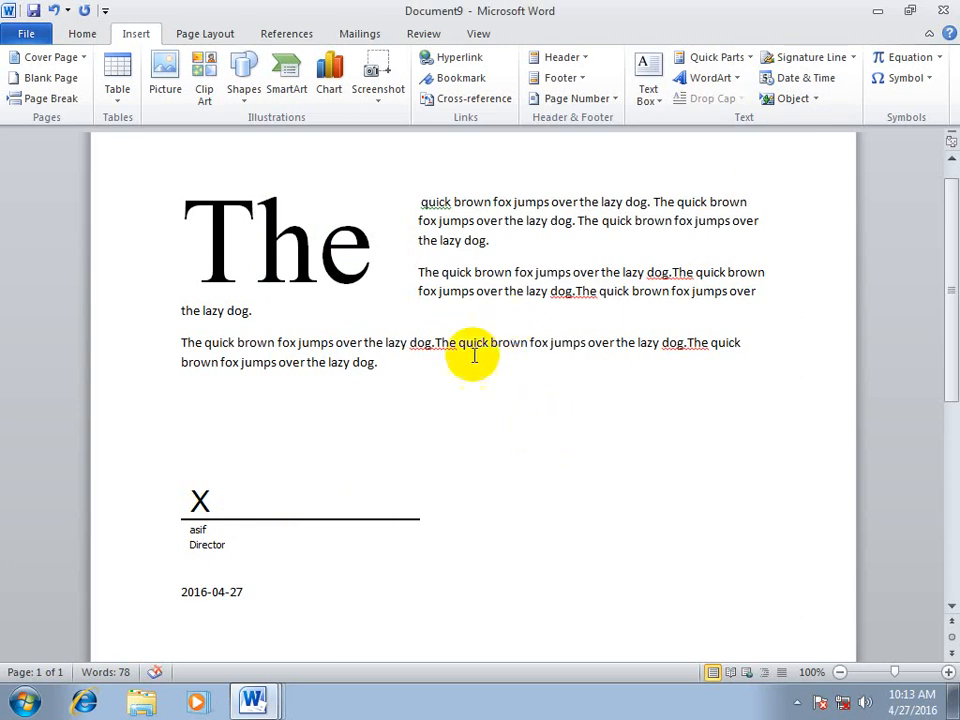
Insert the date on the line below in the "April 27, 2016" format with Update automatically enabled
click(800, 78)
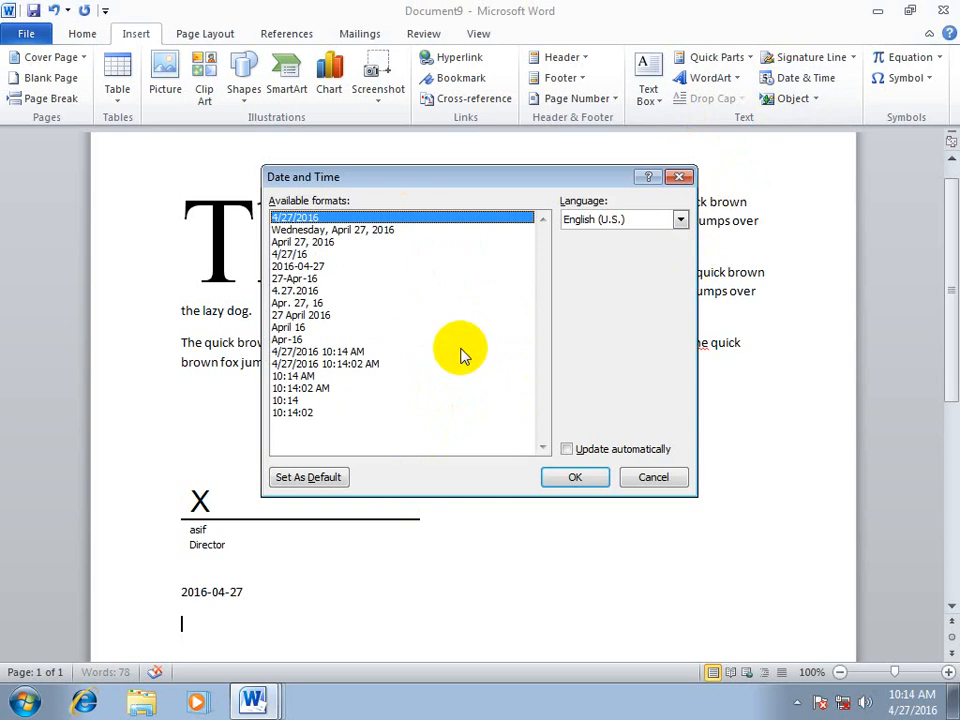
drag(460, 185, 535, 155)
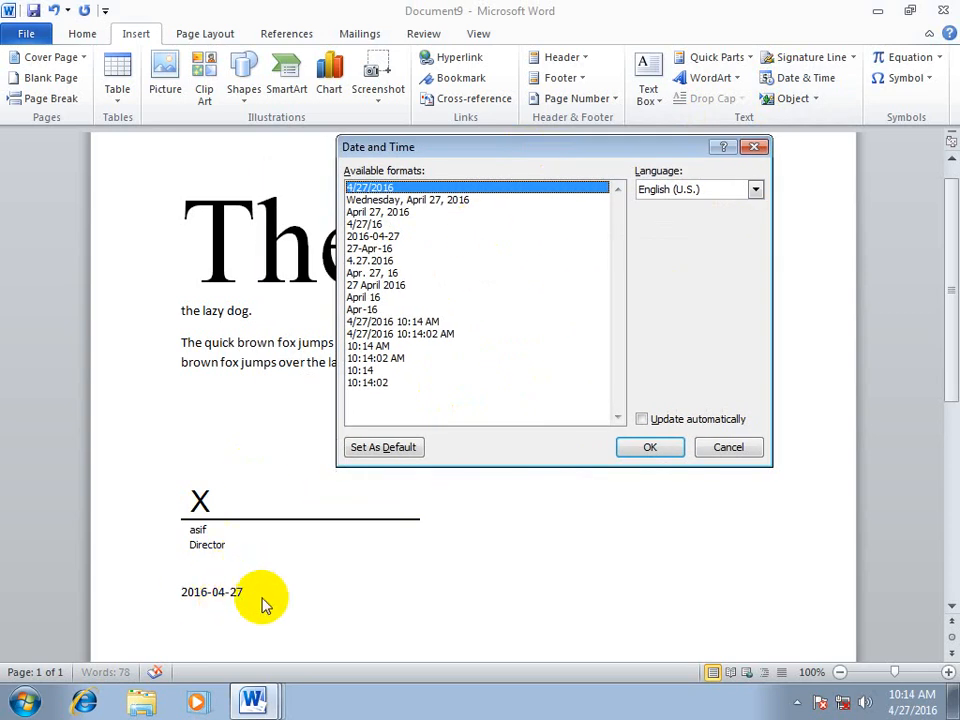
click(395, 212)
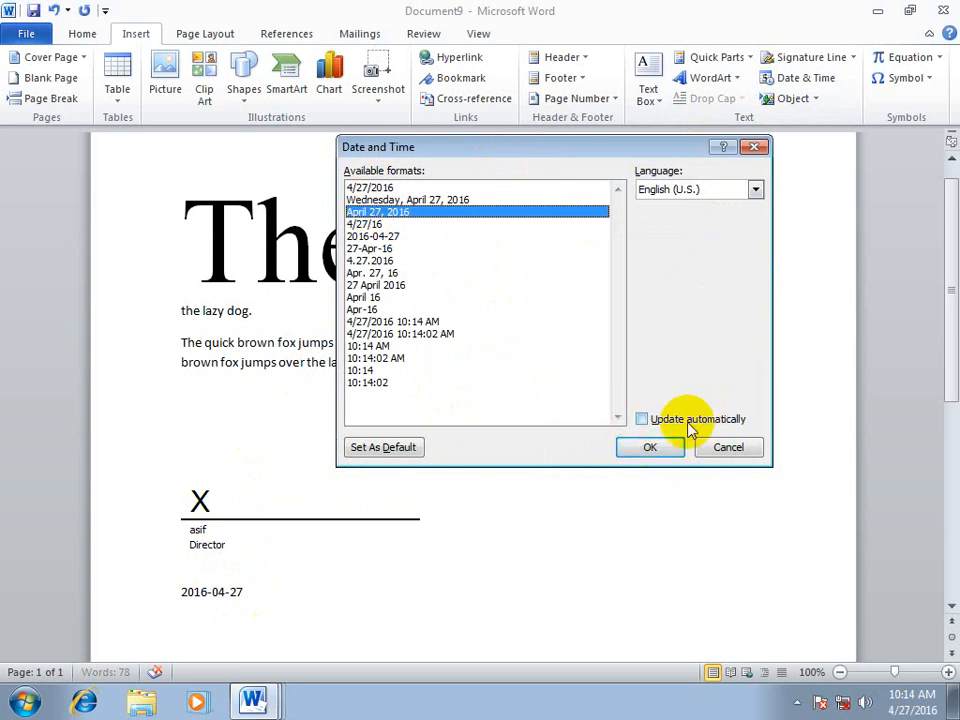
click(686, 425)
click(618, 452)
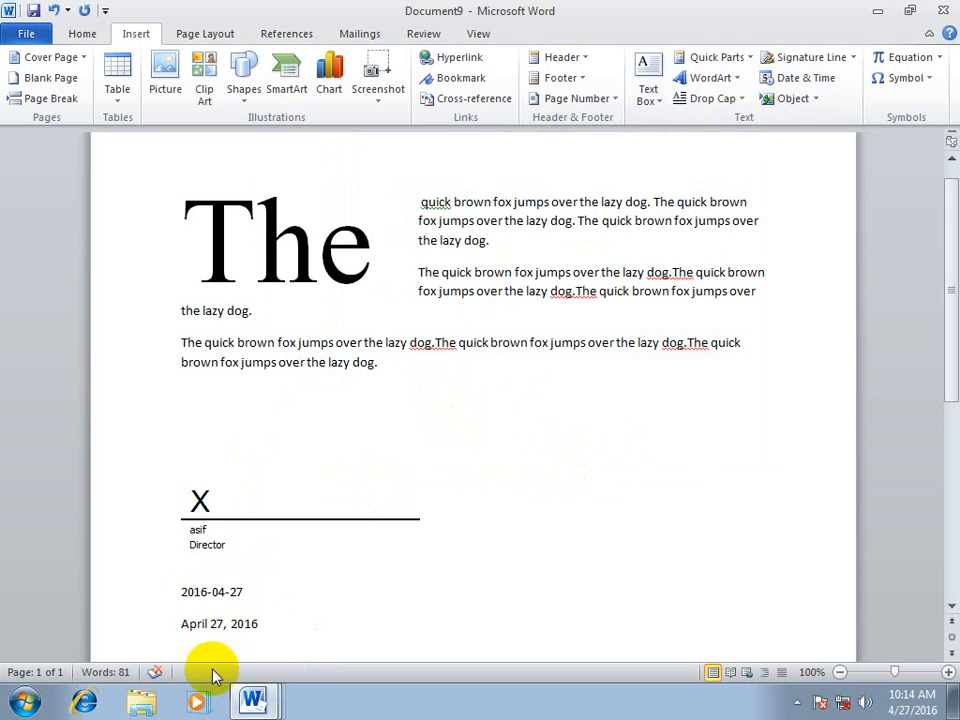
Compare the fixed 2016-04-27 date with the automatically updating April 27, 2016 date by selecting each line
click(167, 589)
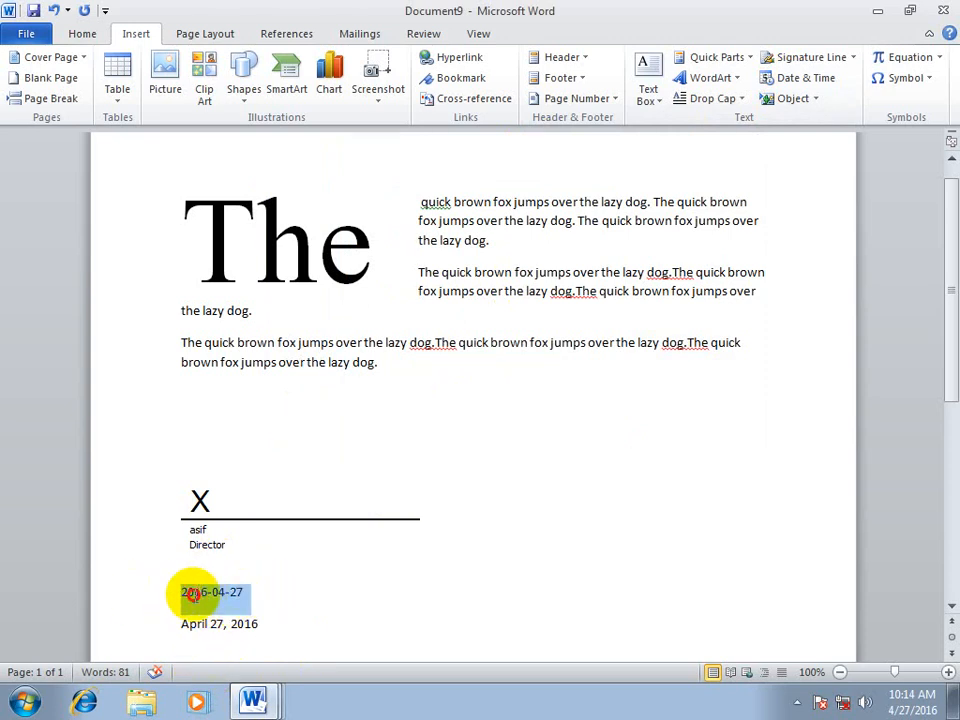
click(254, 599)
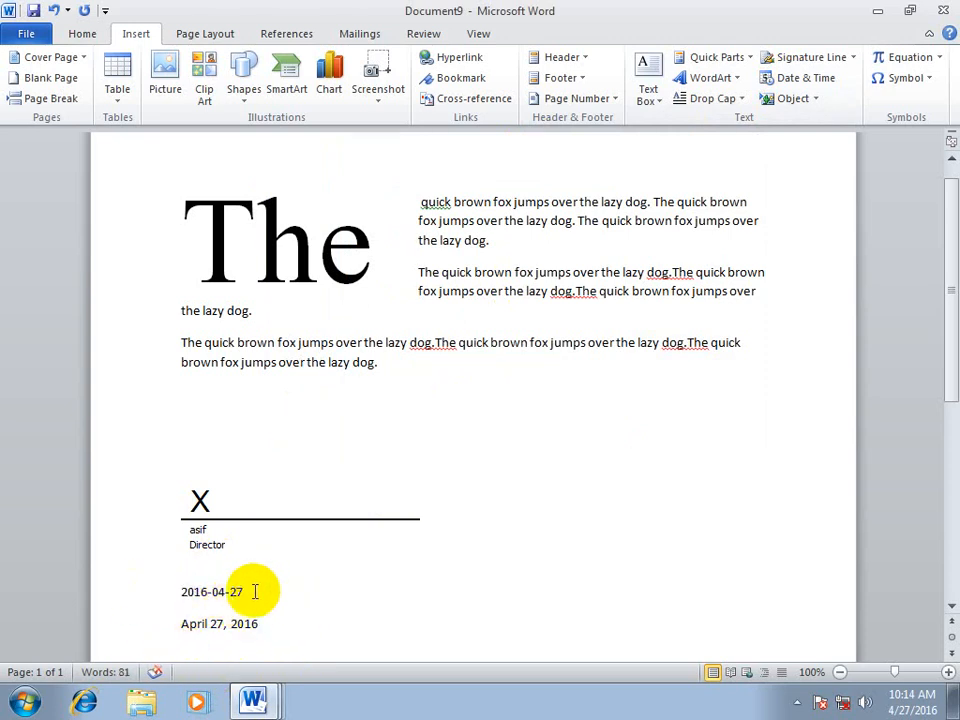
drag(255, 592, 115, 593)
drag(256, 622, 135, 620)
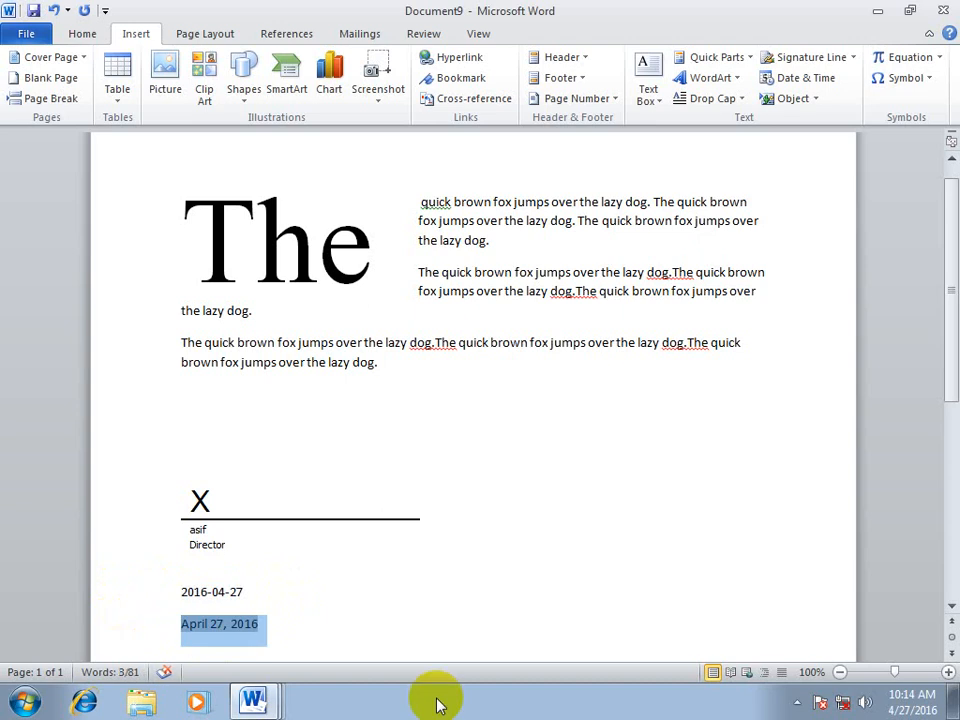
click(161, 589)
click(138, 626)
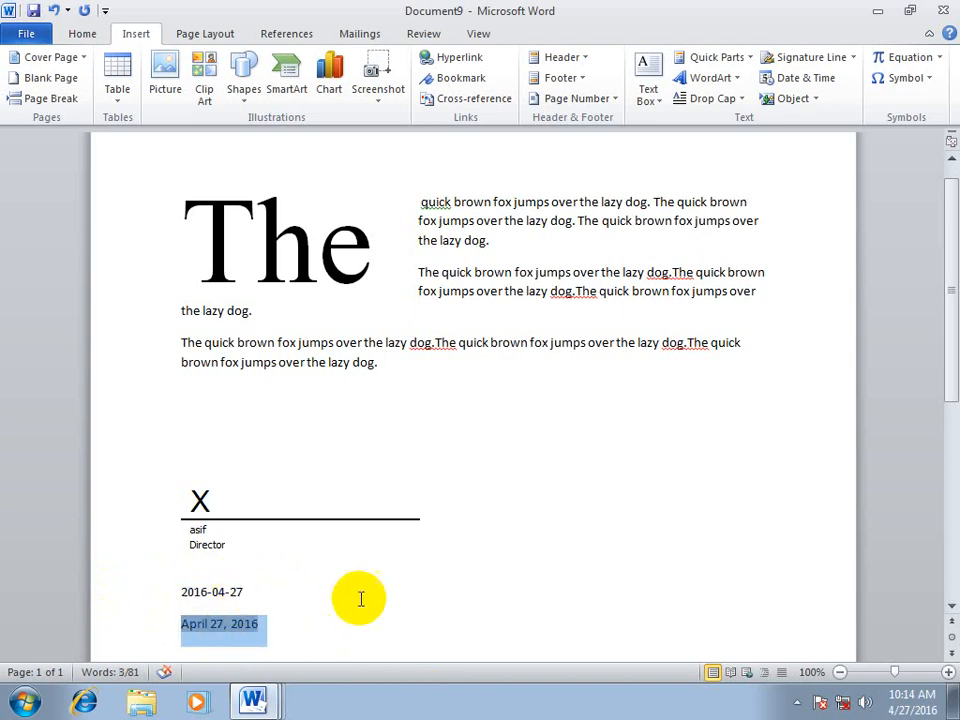
Insert the date in the 4.27.2016 format directly after 2016-04-27, with Update automatically disabled
click(361, 598)
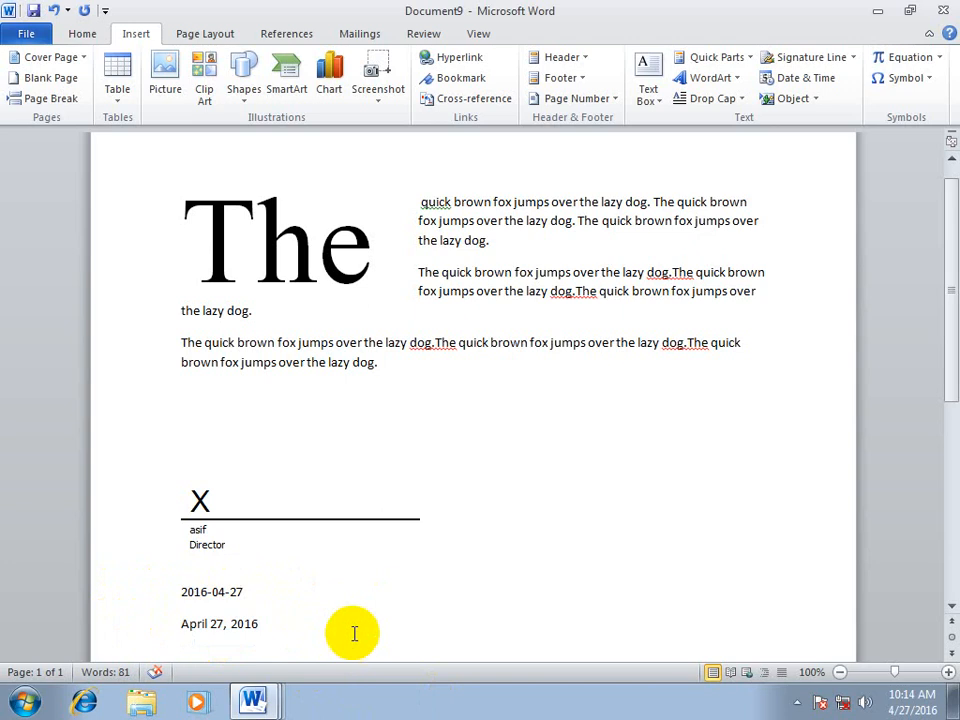
click(812, 80)
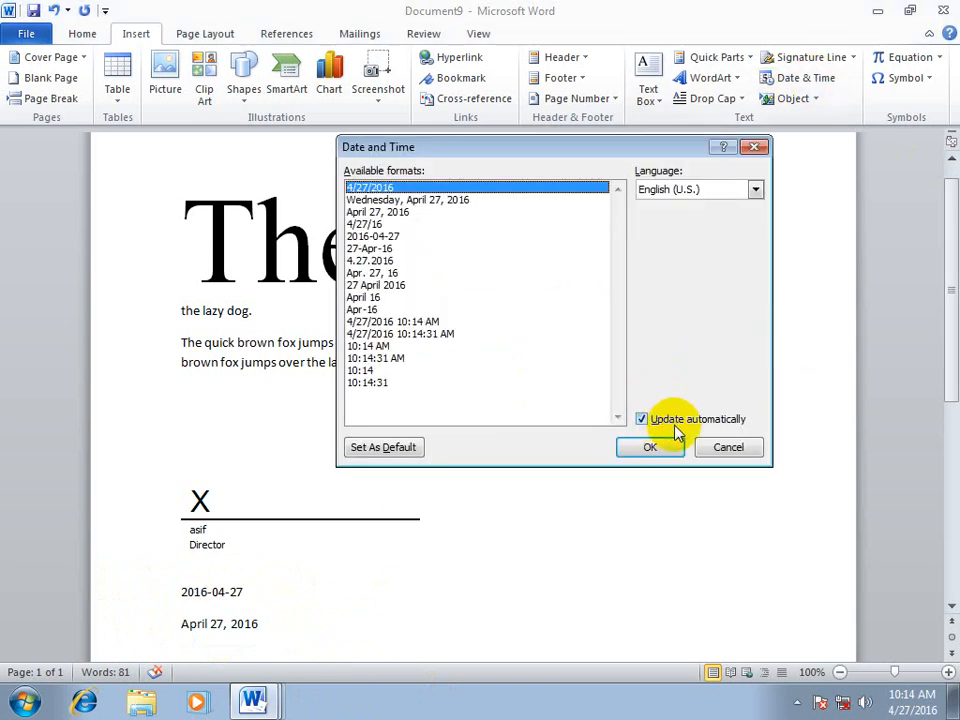
click(671, 424)
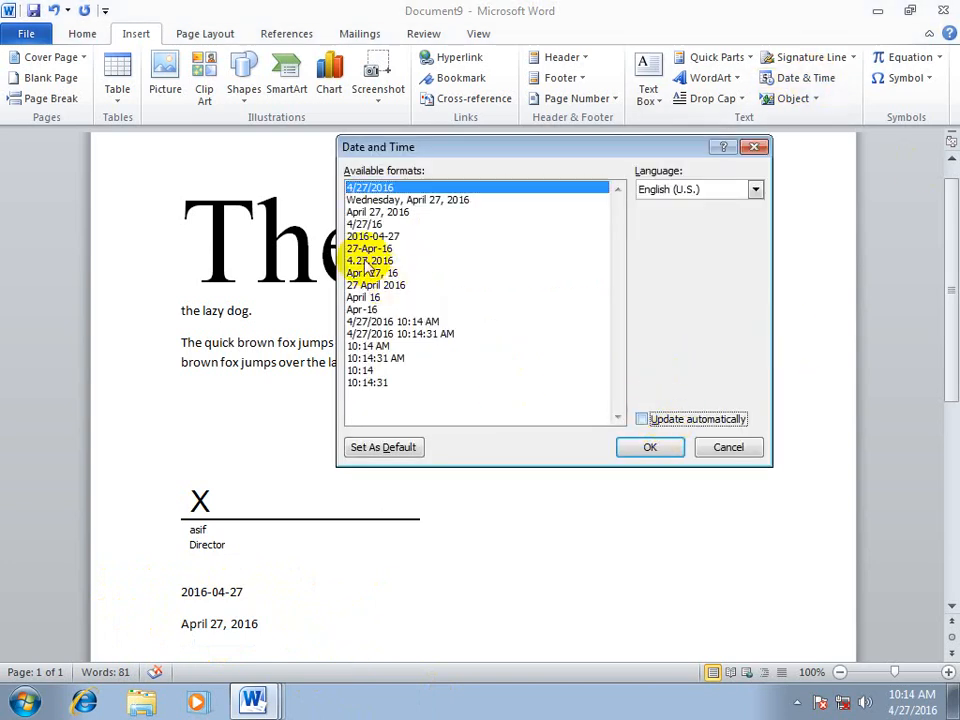
click(370, 260)
click(643, 451)
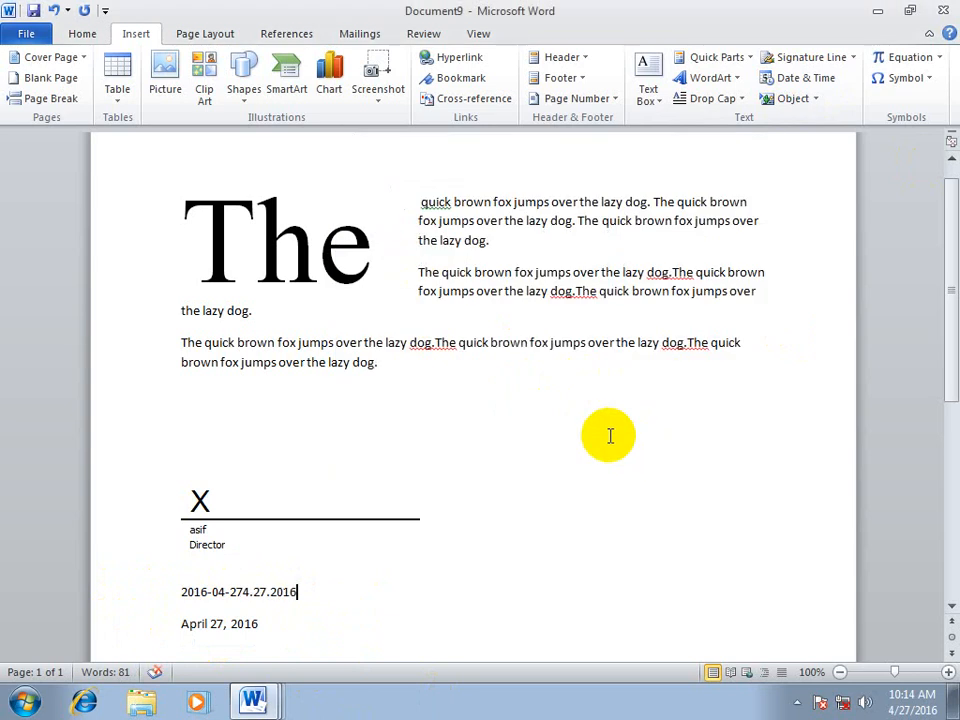
mouse_move(317, 594)
mouse_down()
mouse_move(253, 581)
mouse_move(220, 470)
mouse_up()
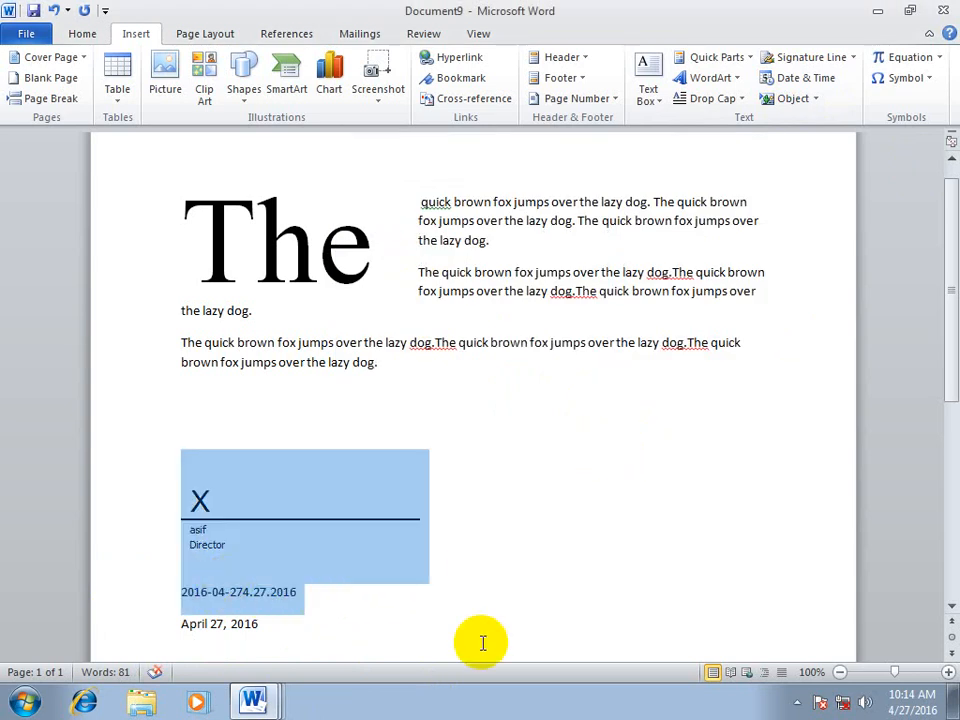
click(491, 594)
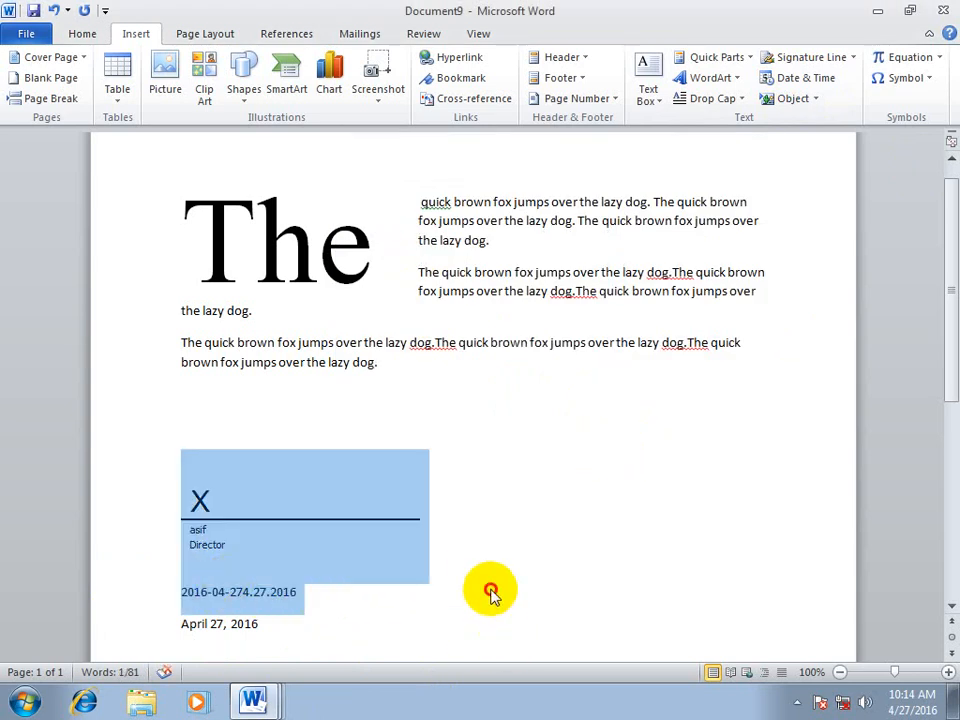
click(780, 80)
click(396, 272)
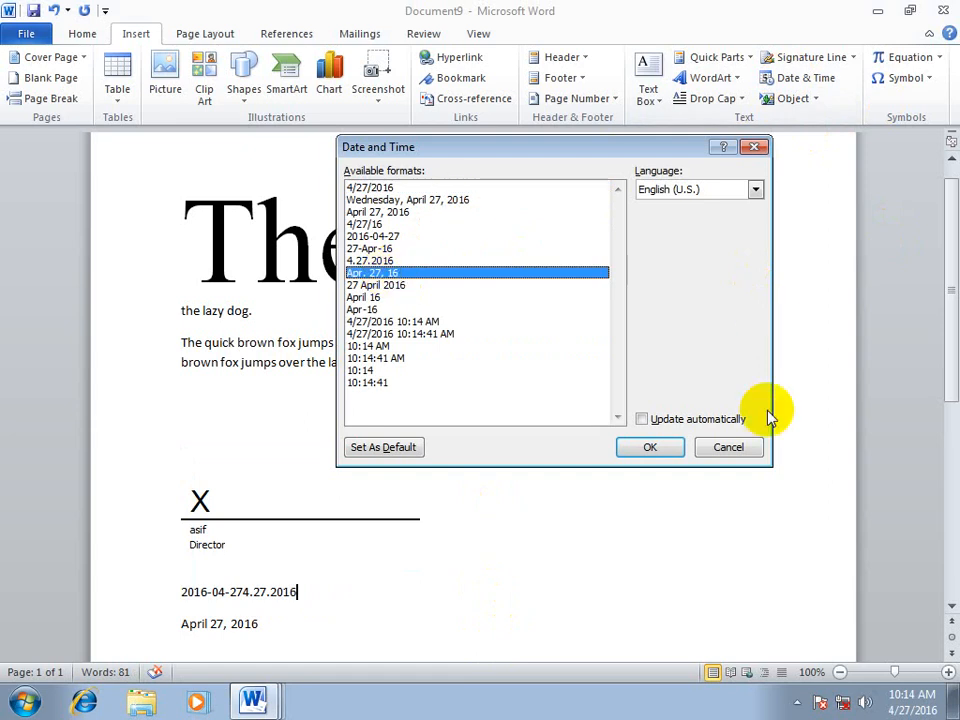
click(646, 420)
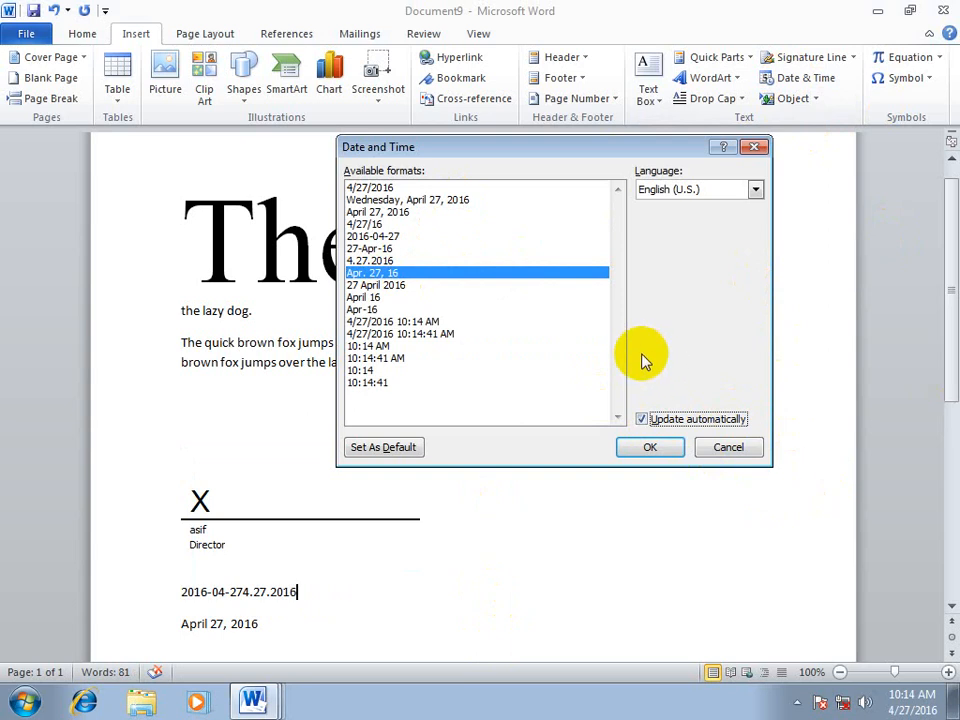
click(397, 236)
click(386, 334)
click(378, 273)
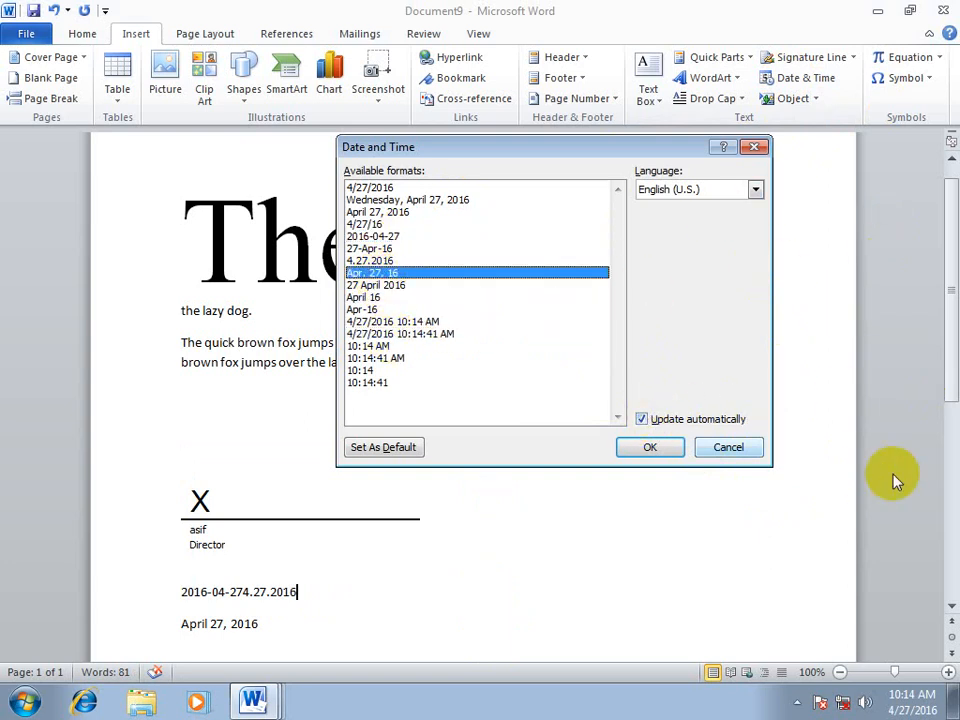
click(727, 446)
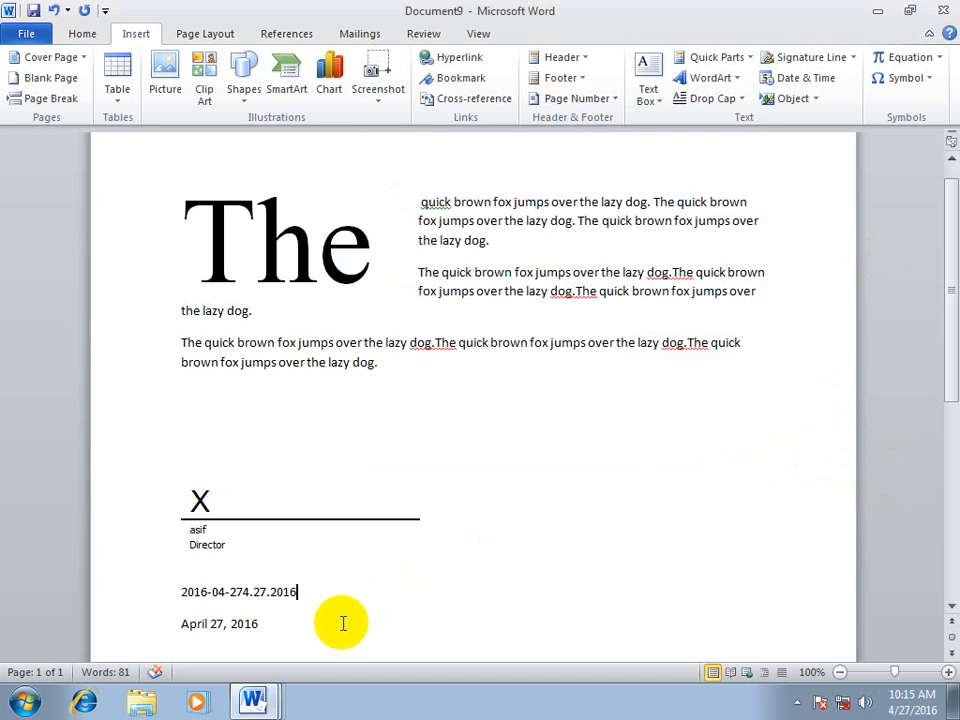
drag(343, 624, 171, 489)
click(511, 488)
click(317, 611)
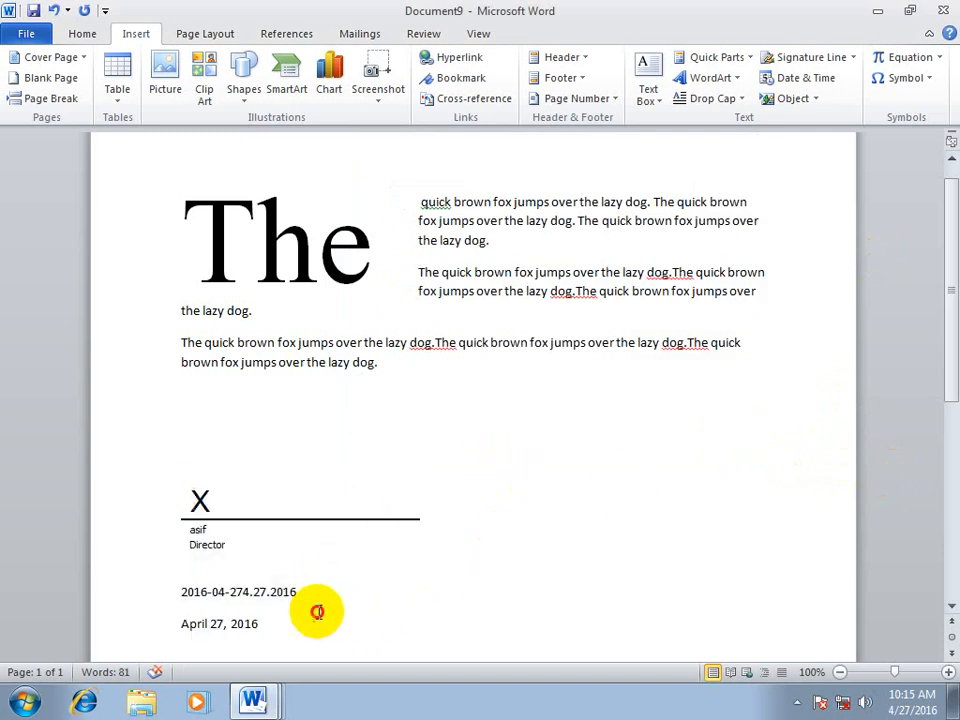
Create a new blank document and set 4.27.2016 as the default date format without inserting a date
key(ctrl+n)
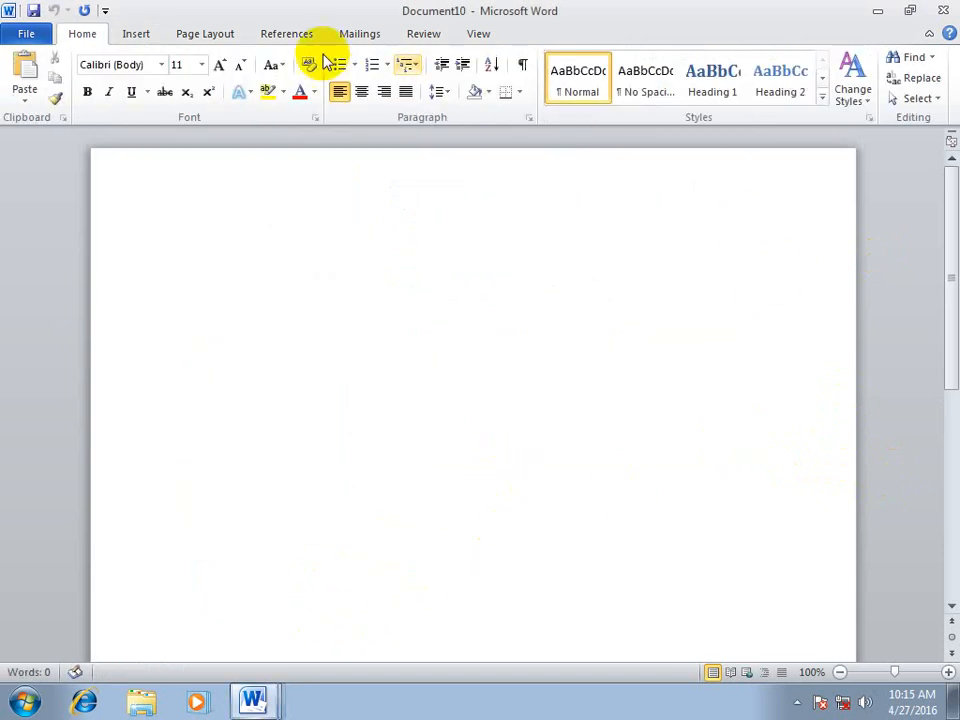
click(138, 34)
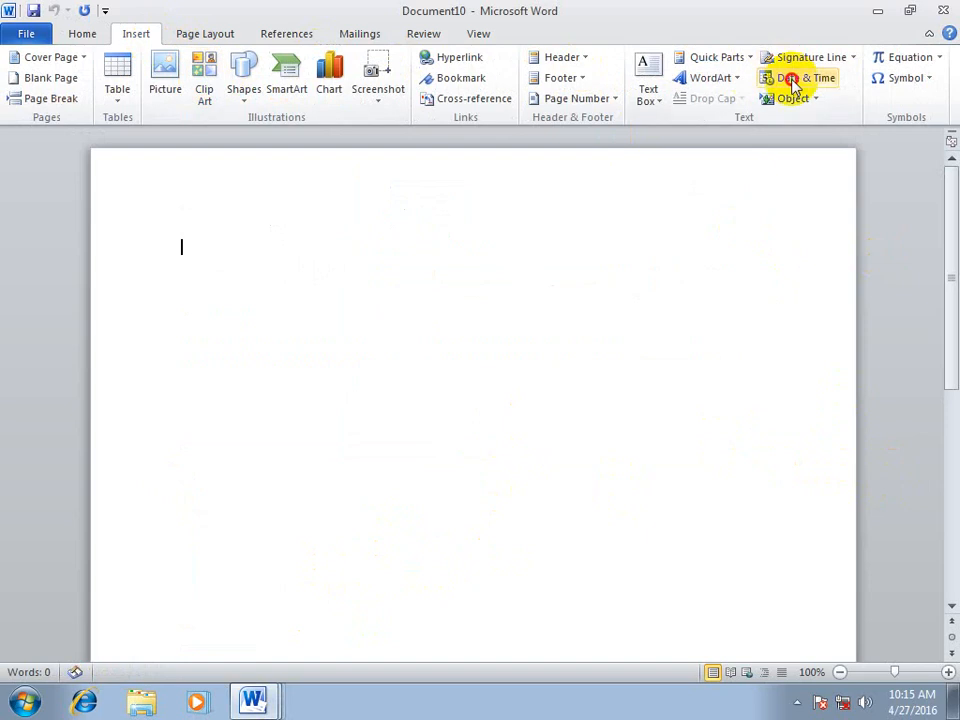
click(785, 78)
click(372, 262)
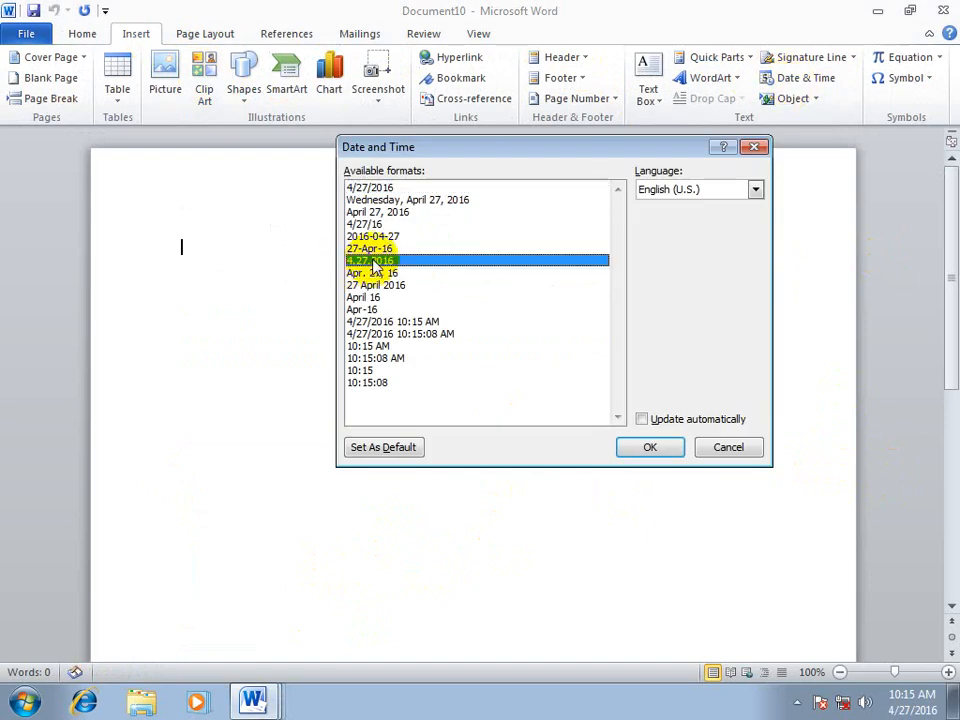
click(408, 458)
click(400, 395)
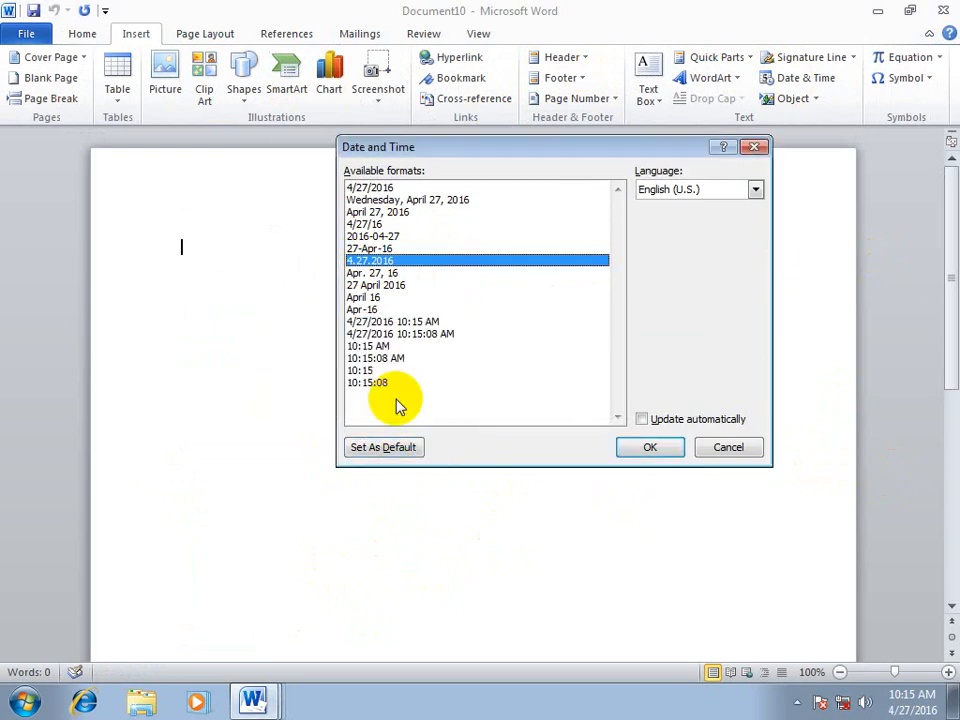
click(722, 446)
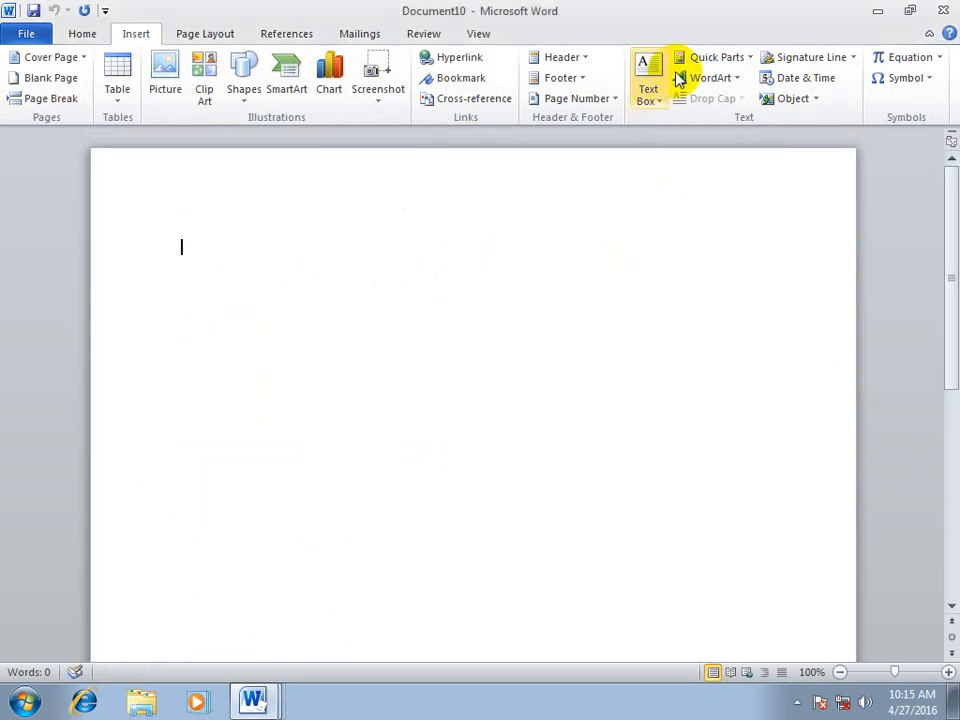
Set "April 27, 2016" as the default date format, insert the date in that format, and recheck the default selection
click(798, 80)
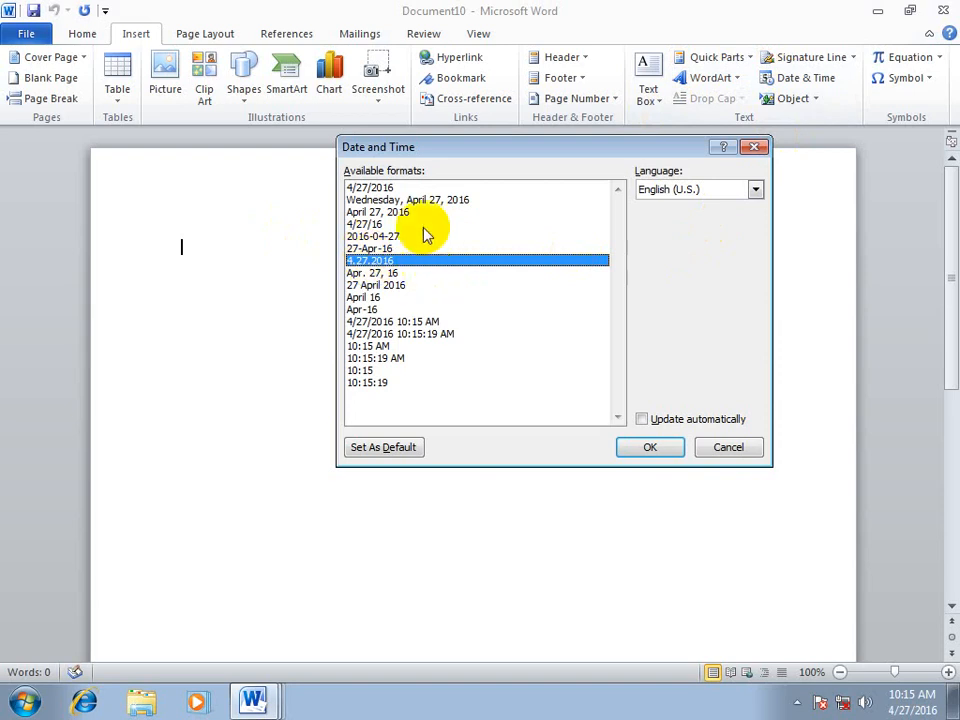
click(365, 212)
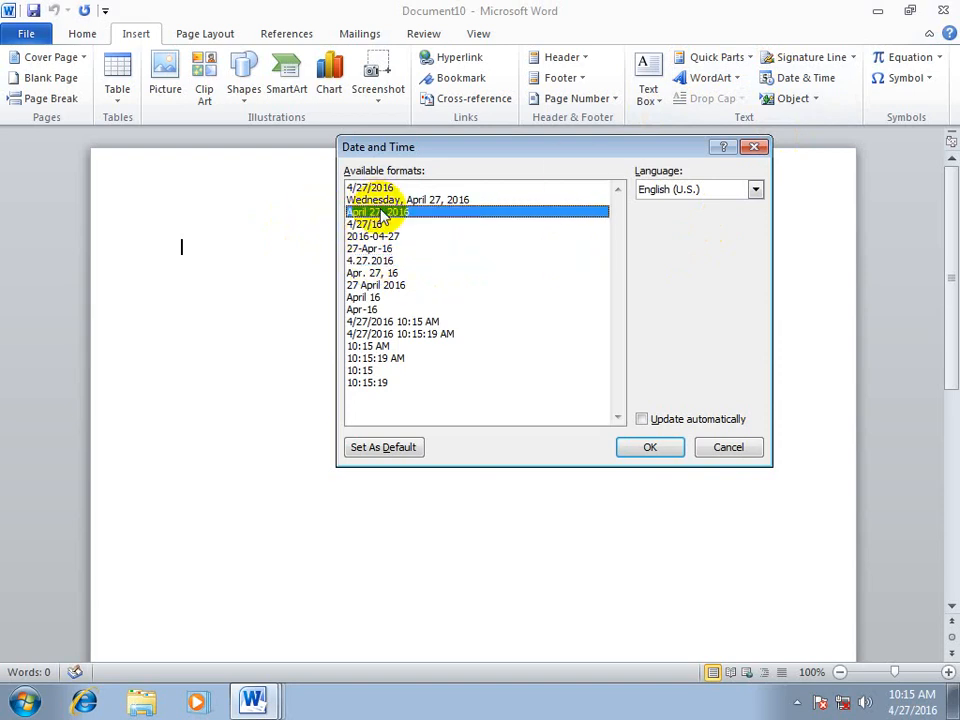
click(380, 447)
click(402, 398)
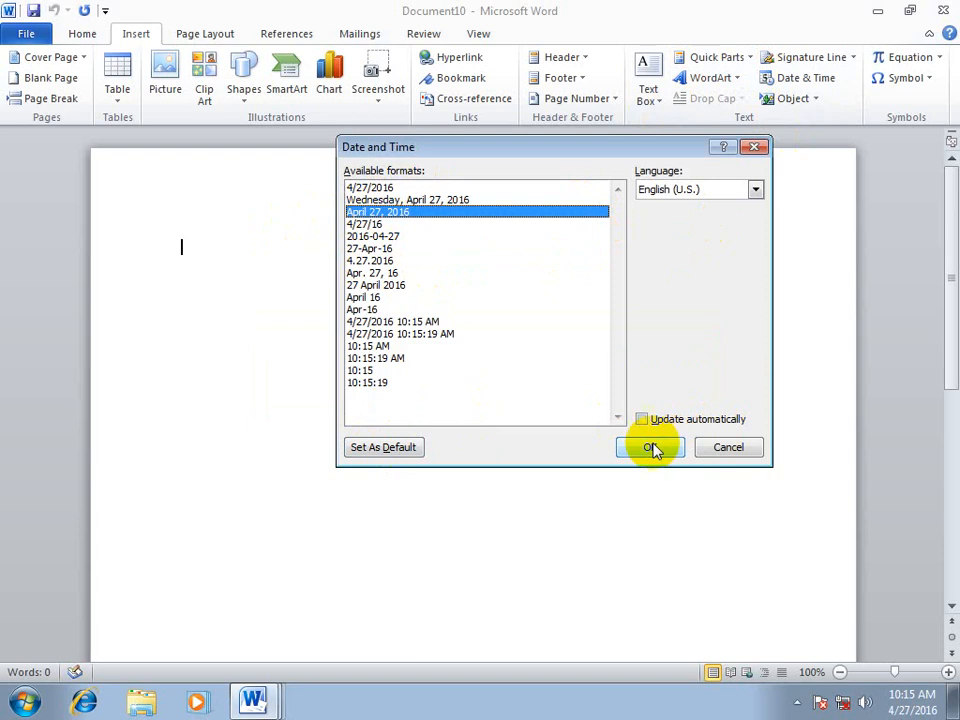
click(650, 447)
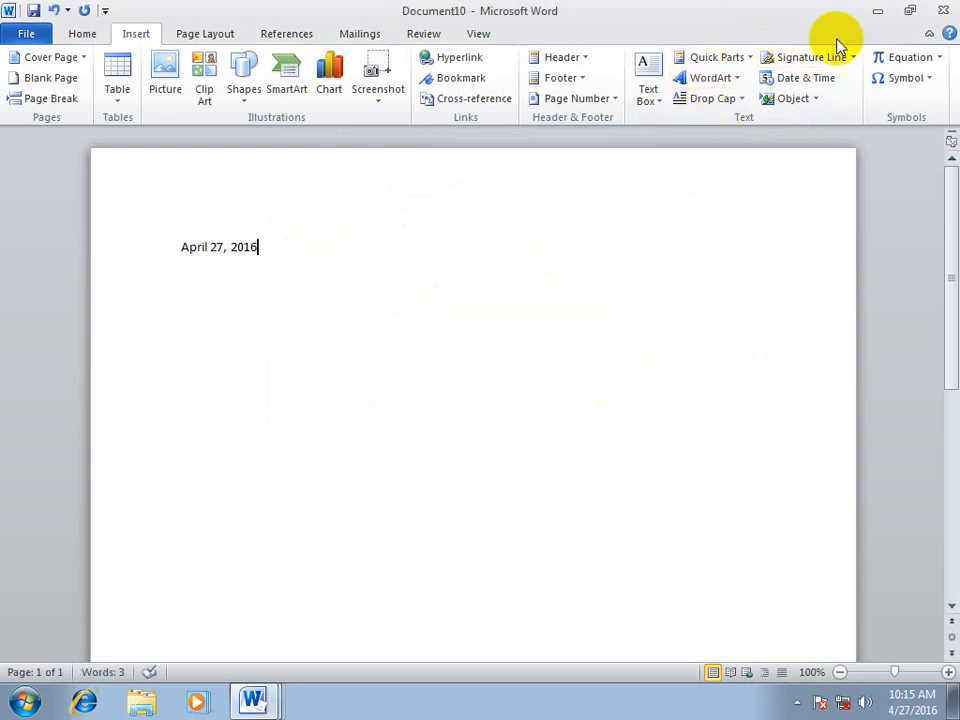
click(785, 78)
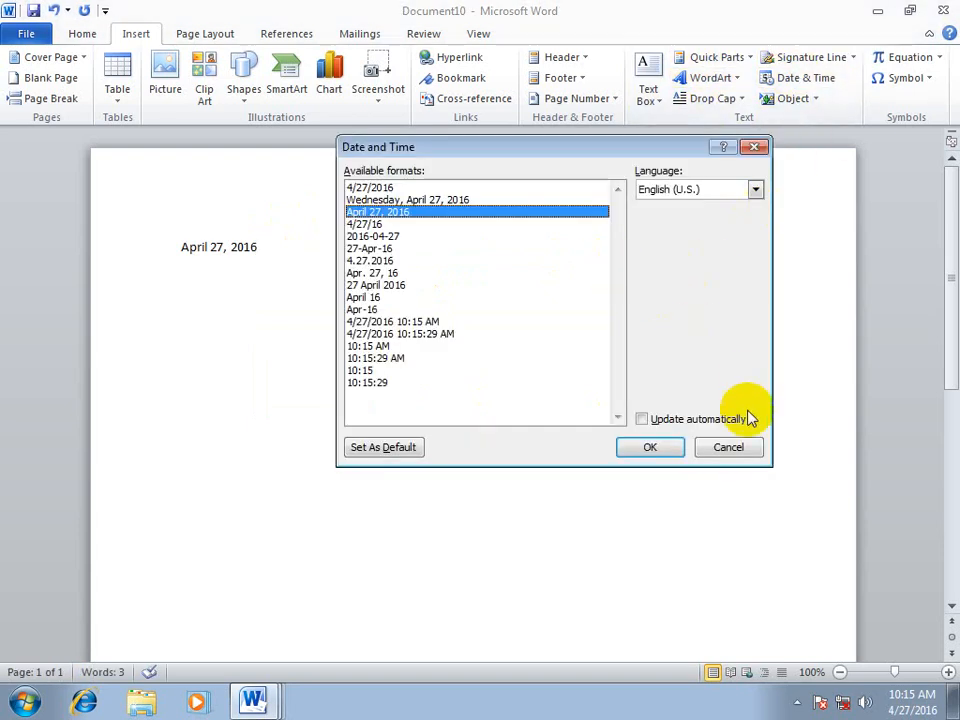
click(707, 447)
Create another blank document and choose Microsoft Excel Worksheet as the type of new object to insert
key(ctrl+n)
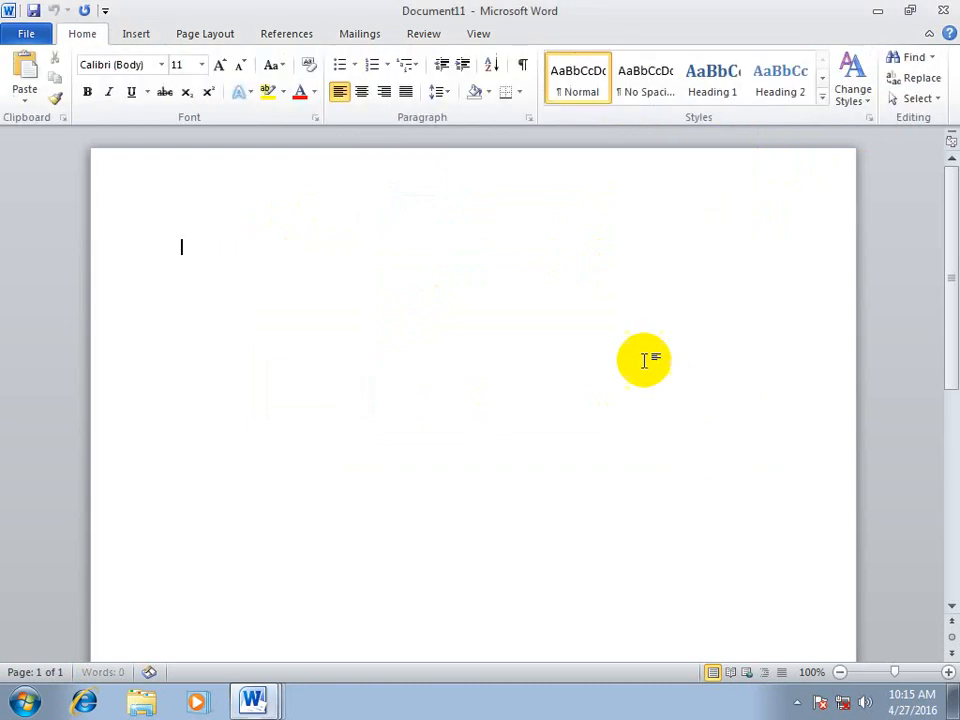
click(137, 36)
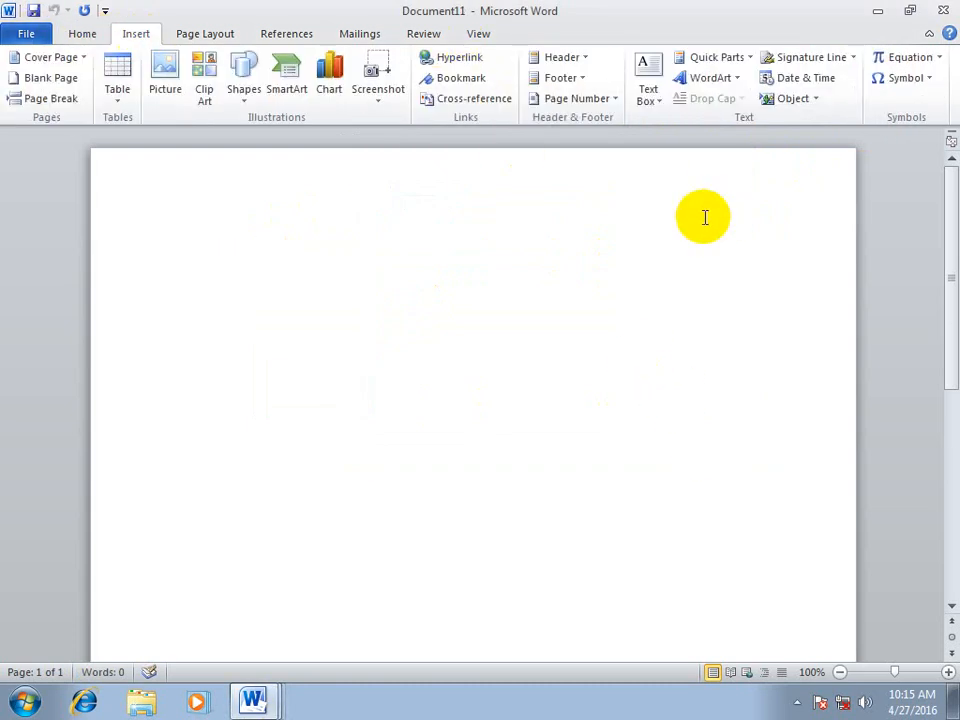
click(816, 99)
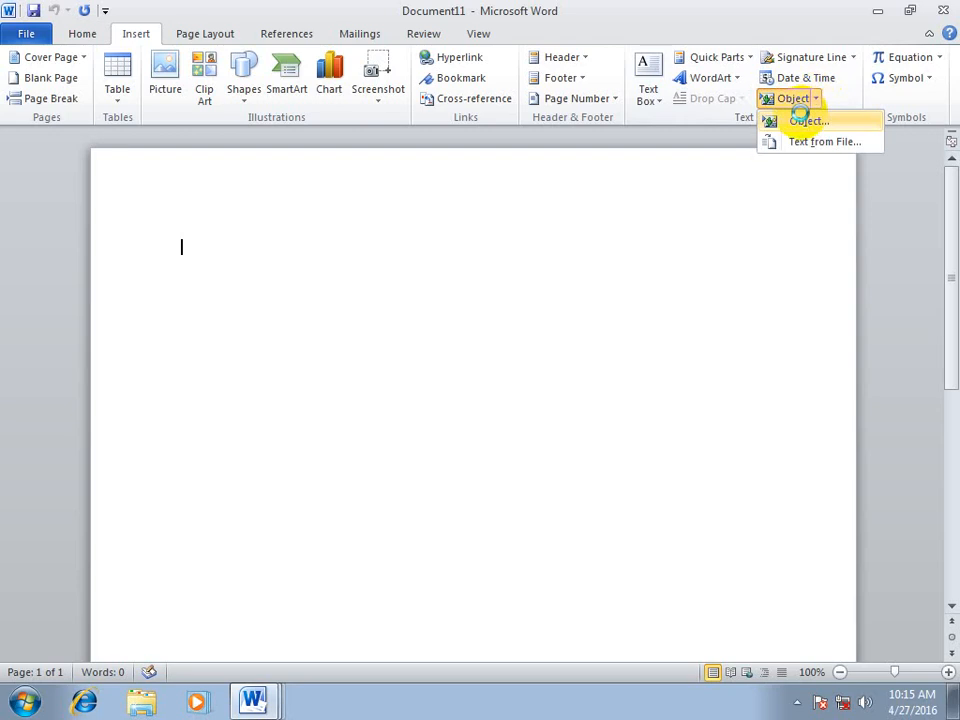
click(792, 120)
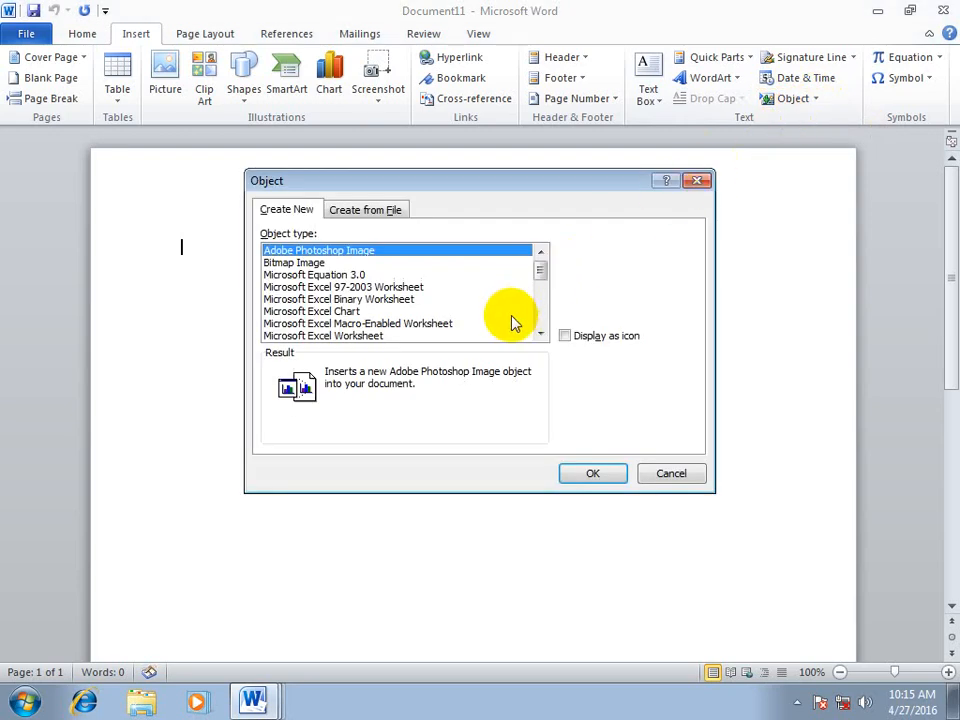
drag(486, 178, 590, 148)
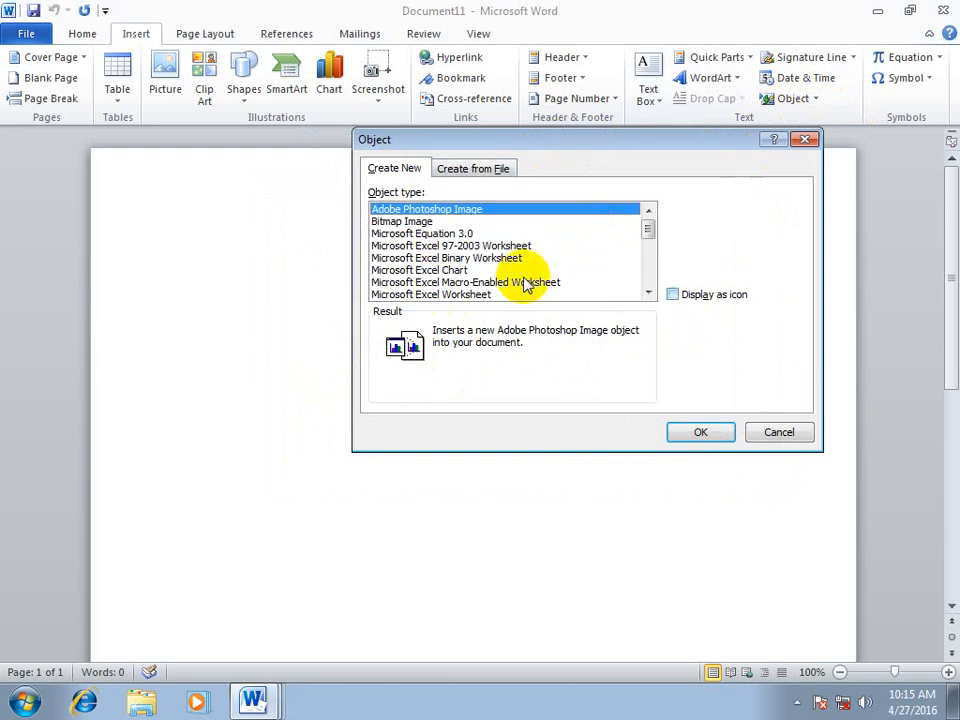
click(440, 259)
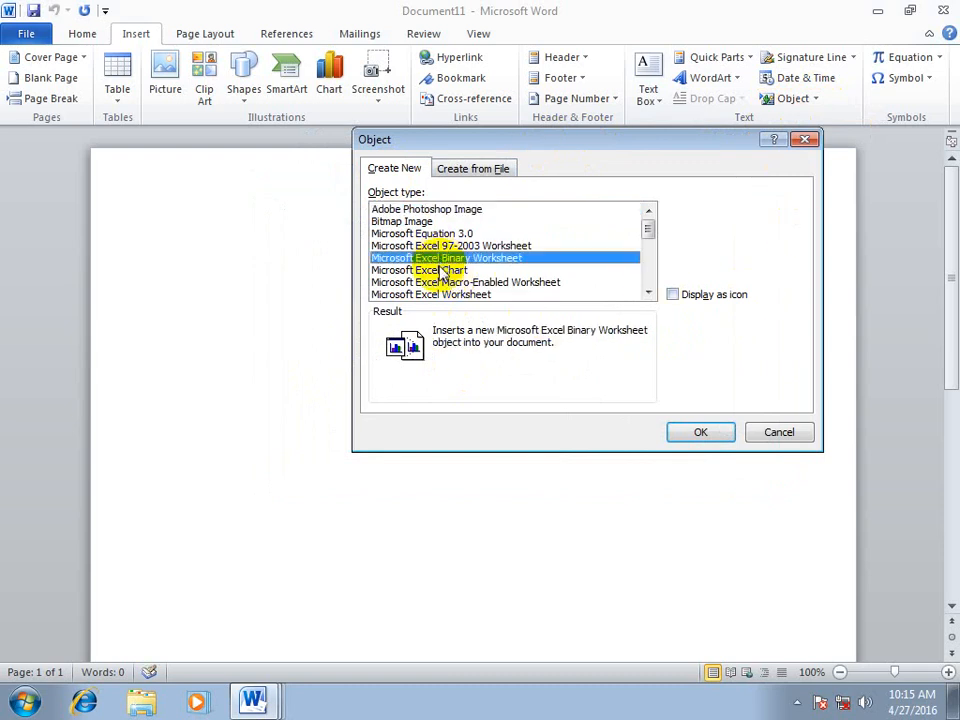
click(466, 296)
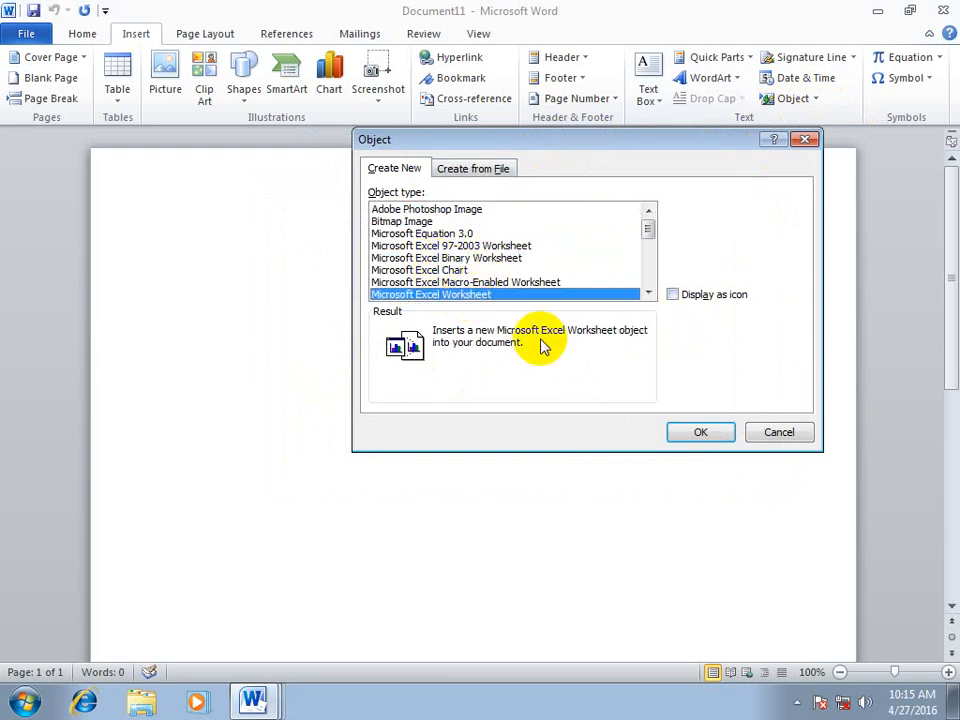
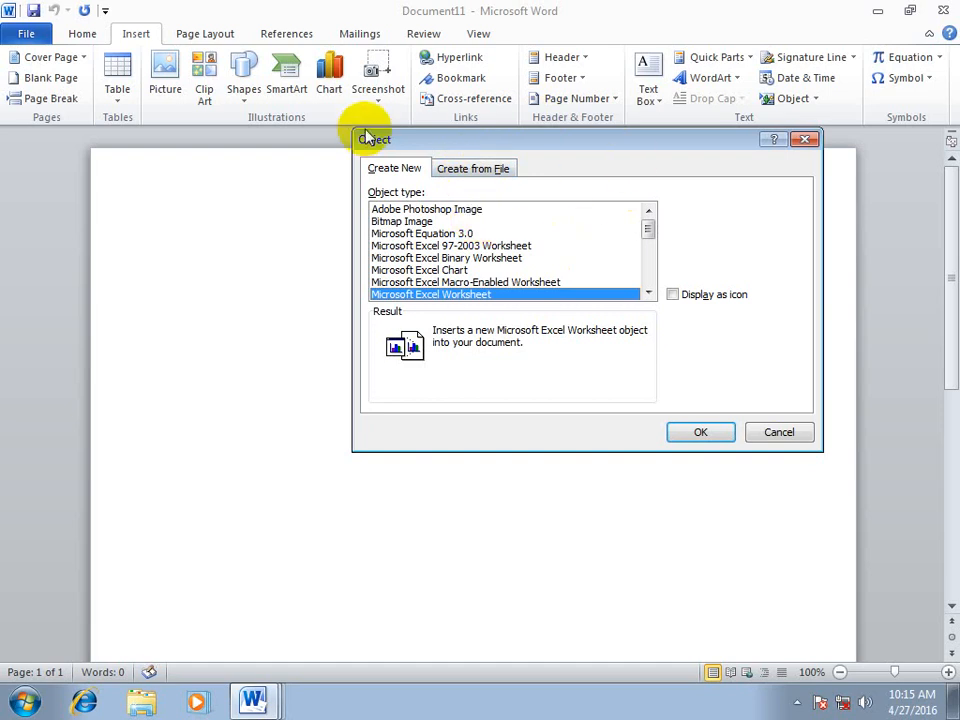
Look through the full list of object types that can be embedded, including the OpenDocument Text description
click(647, 293)
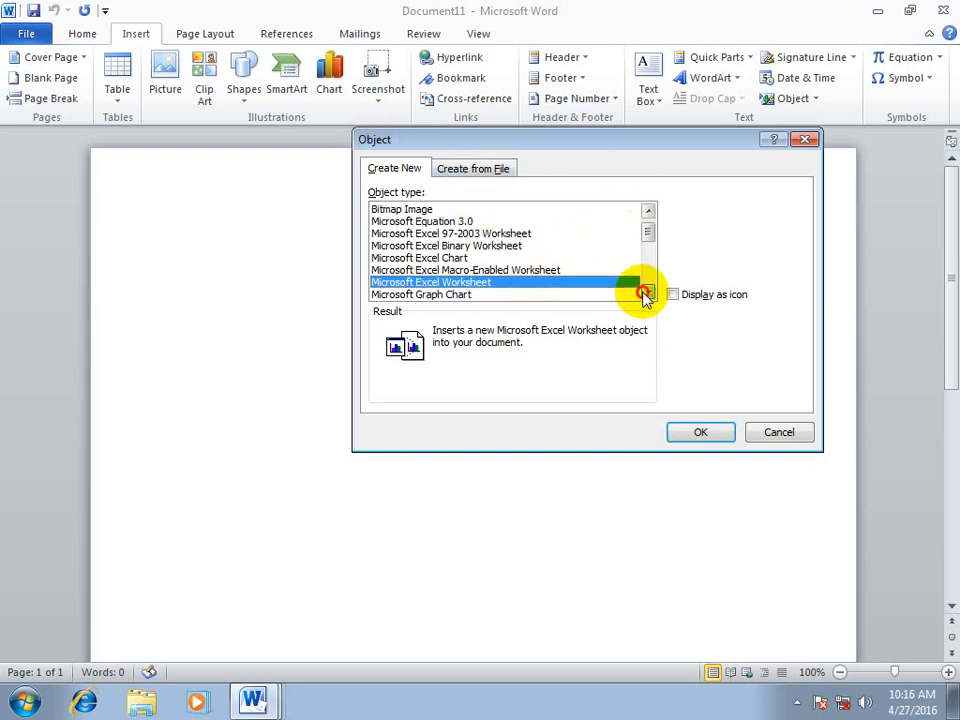
click(647, 293)
click(647, 293)
click(647, 293)
click(645, 293)
click(645, 293)
click(645, 293)
click(645, 293)
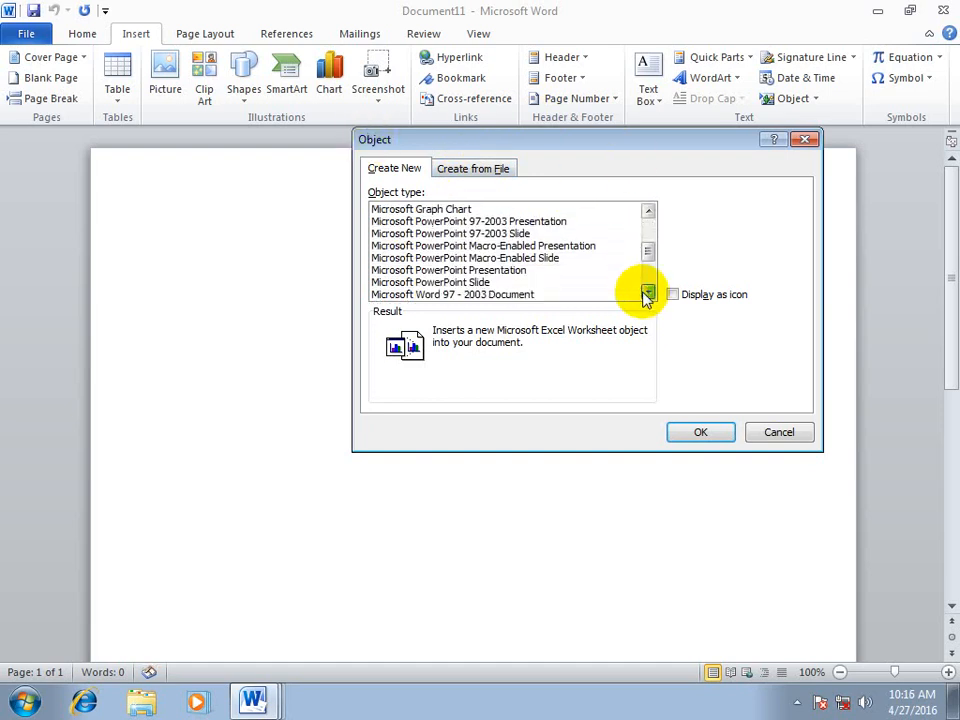
click(645, 293)
click(645, 293)
click(645, 293)
click(647, 293)
click(647, 293)
click(647, 293)
click(647, 293)
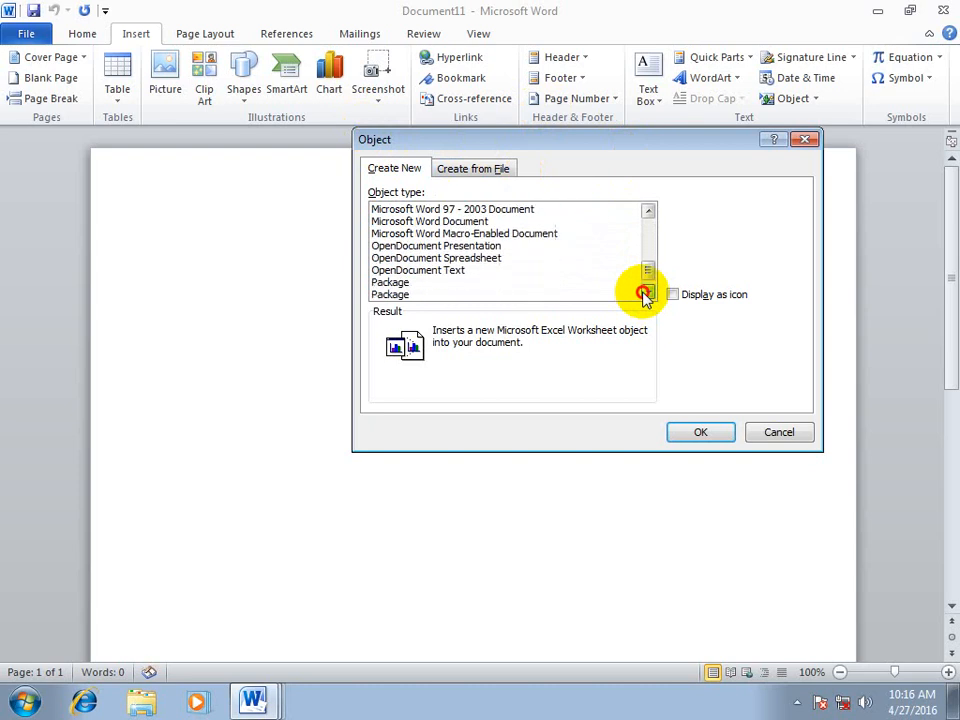
click(647, 293)
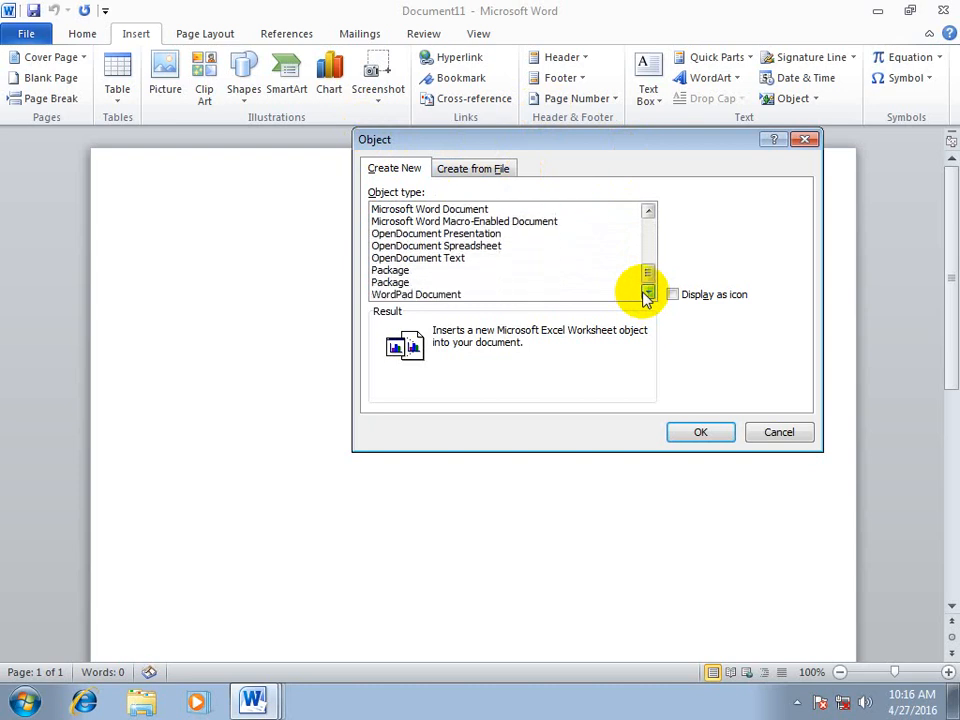
click(455, 258)
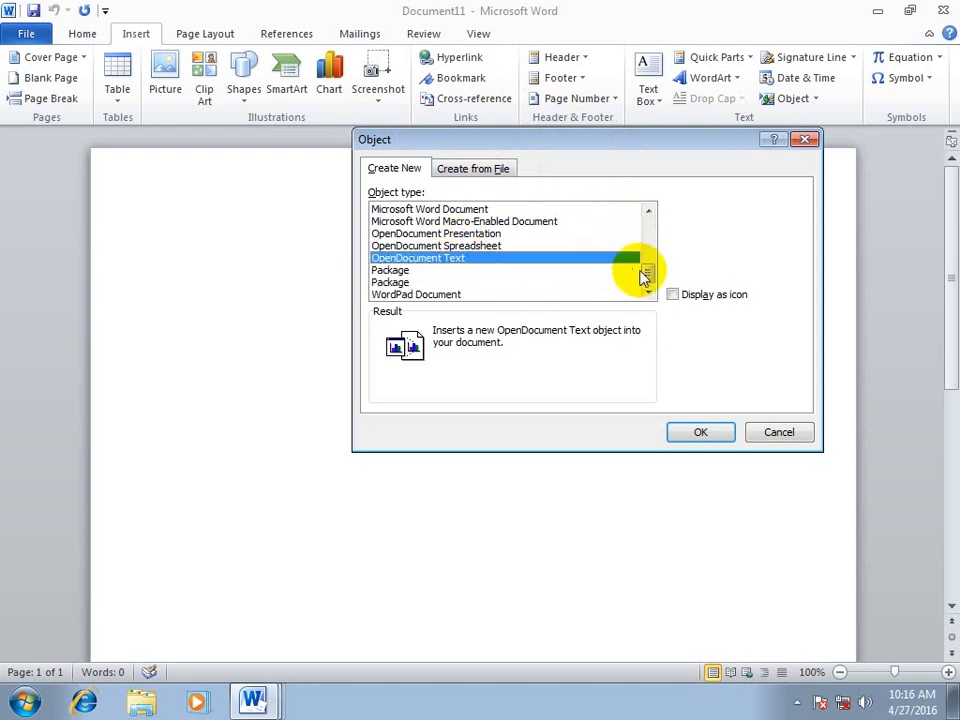
drag(643, 277, 652, 200)
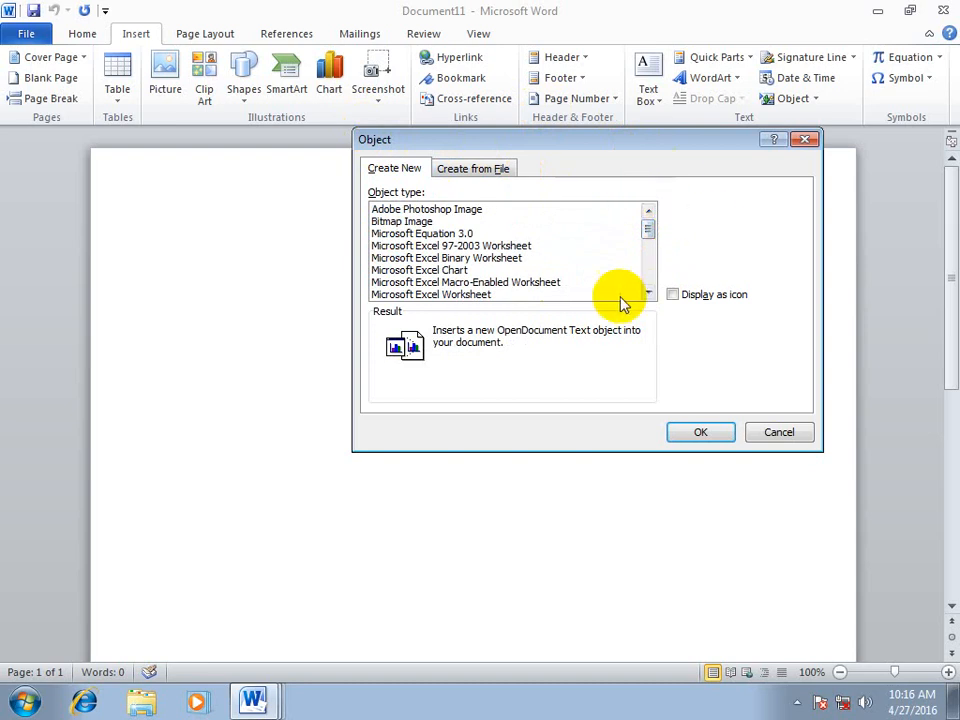
Insert a new Microsoft Excel Worksheet object and enter the headings "name" in A1 and "program" in B1
click(455, 294)
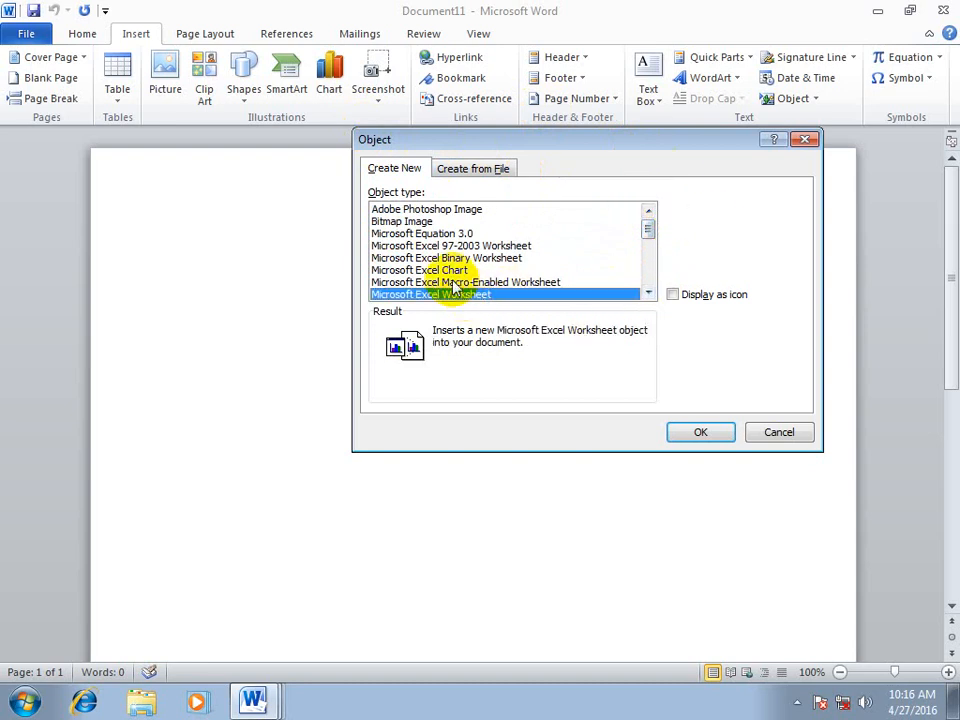
click(692, 431)
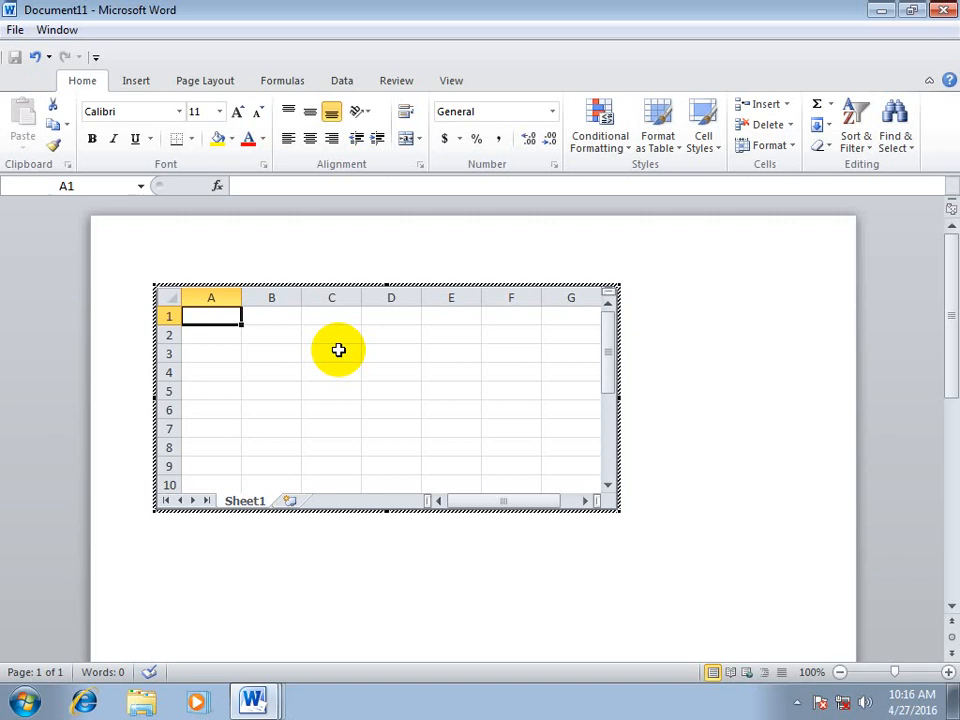
text(name)
key(Return)
key(Up)
key(Right)
text(pr)
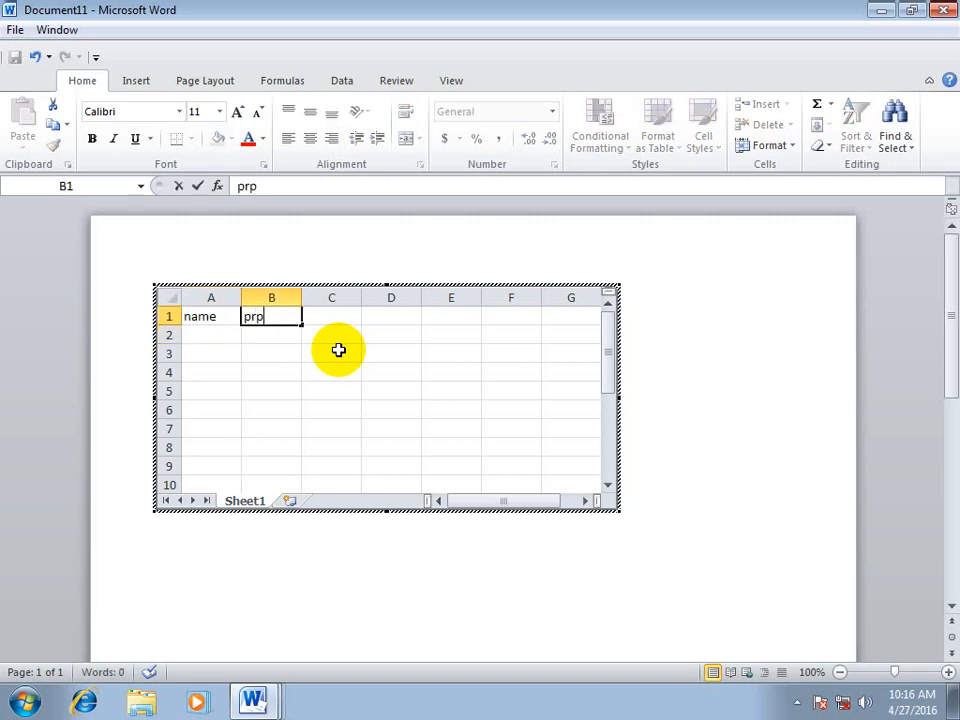
text(am)
key(Return)
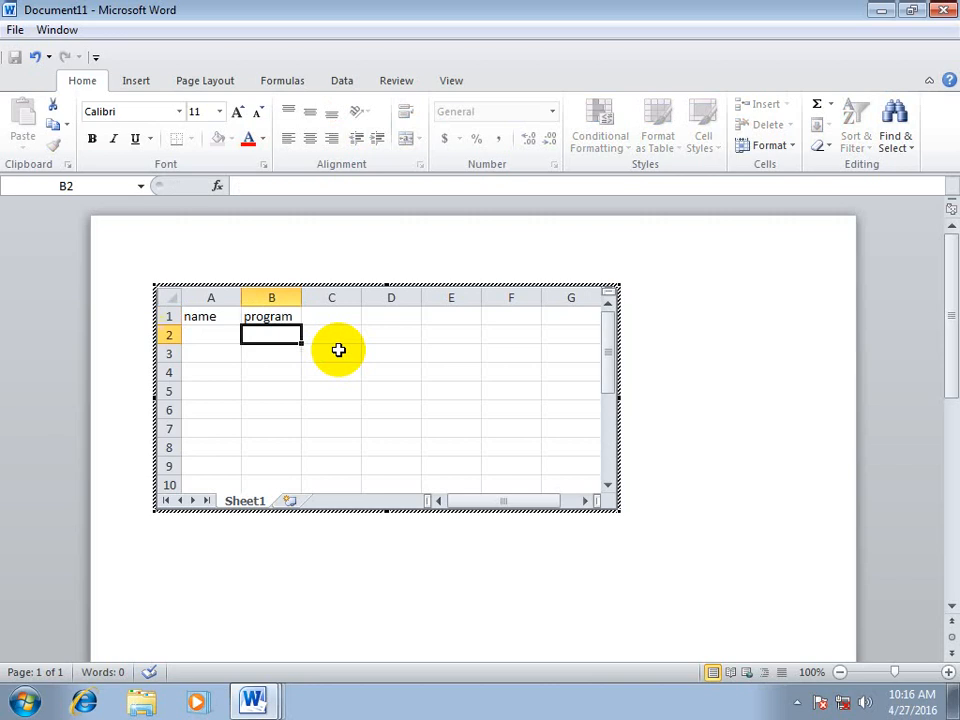
Enter the heading "fees" in cell C1 of the embedded worksheet, correcting its spelling
key(Up)
key(Right)
text(feees)
key(Return)
key(Up)
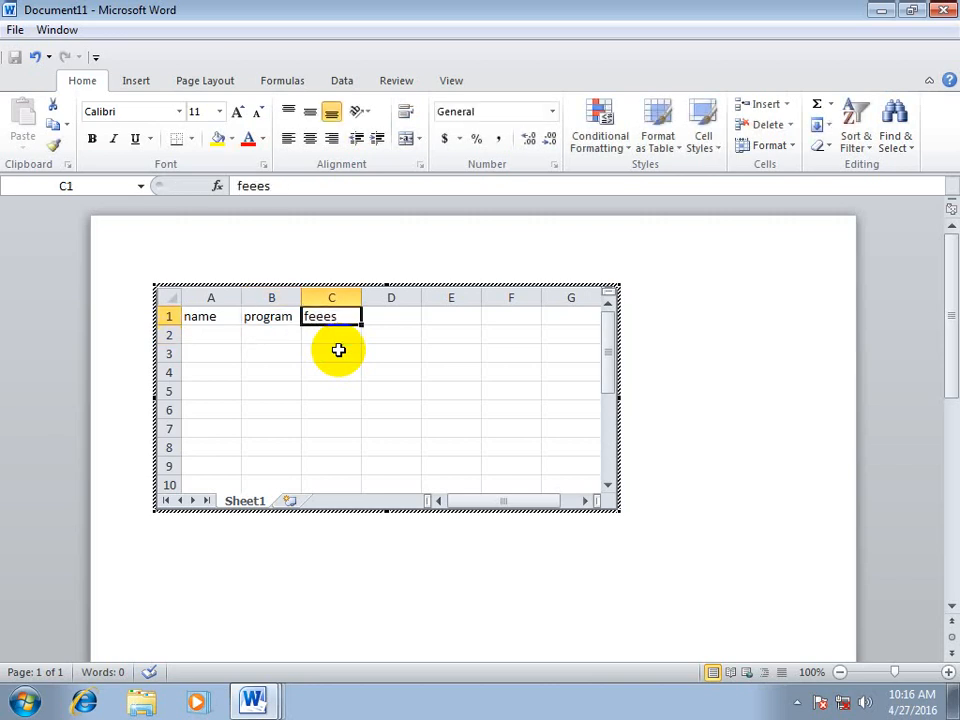
text(feees)
key(Return)
key(Left)
key(Left)
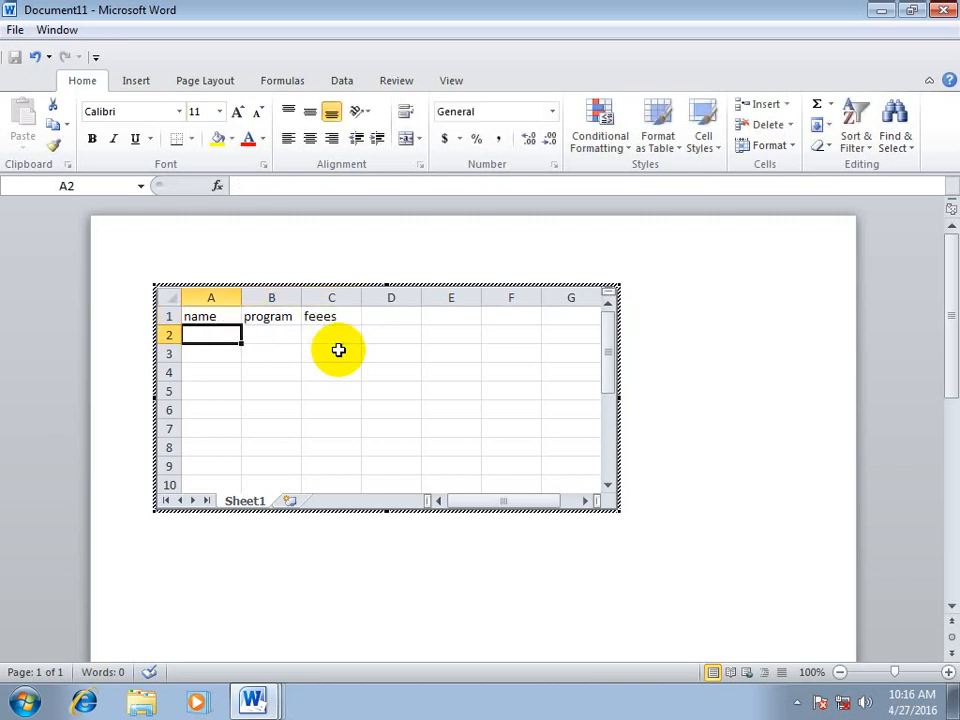
key(Up)
key(Right)
key(Right)
text(f)
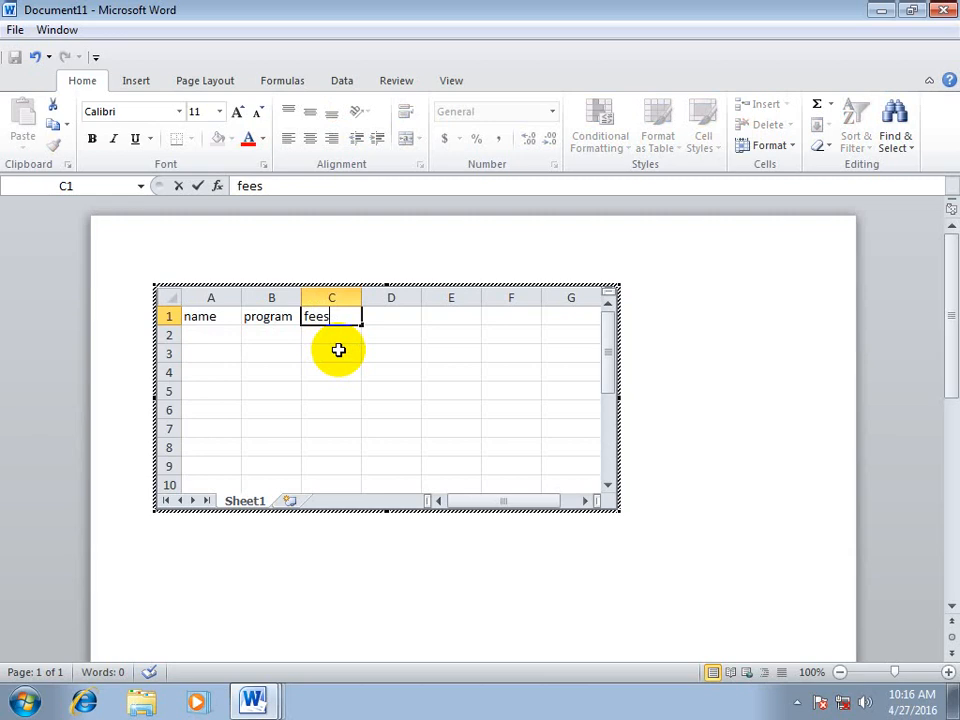
key(Return)
Fill cells A2 to A5 under the name heading with four people's first names
key(Left)
key(Left)
text(asad)
key(Return)
text(ati)
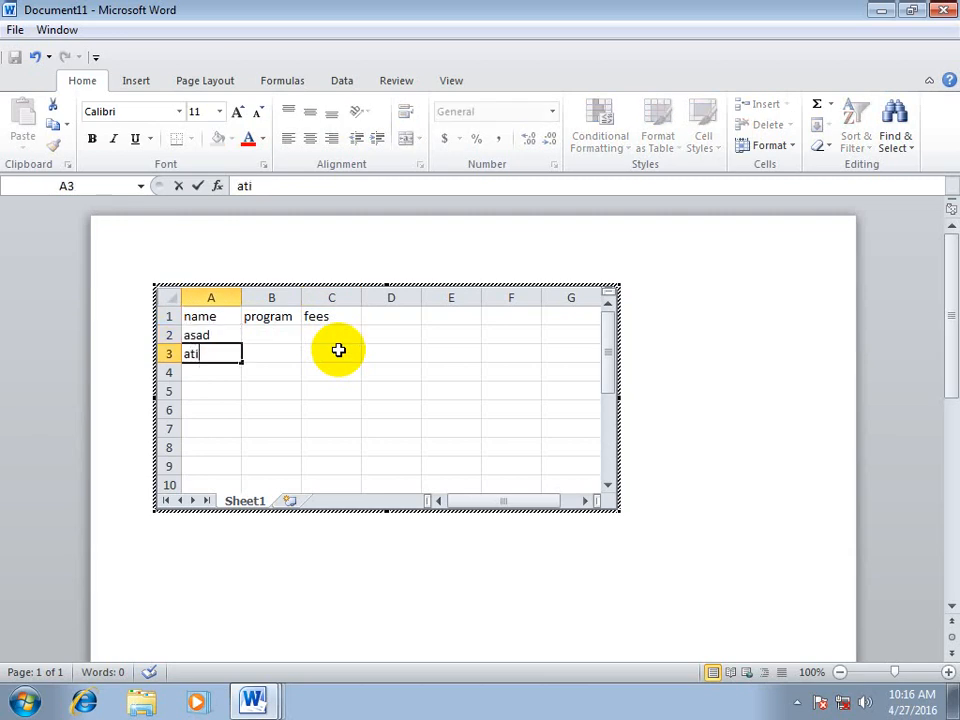
text(f)
key(Return)
text(wali)
key(Return)
text(nag)
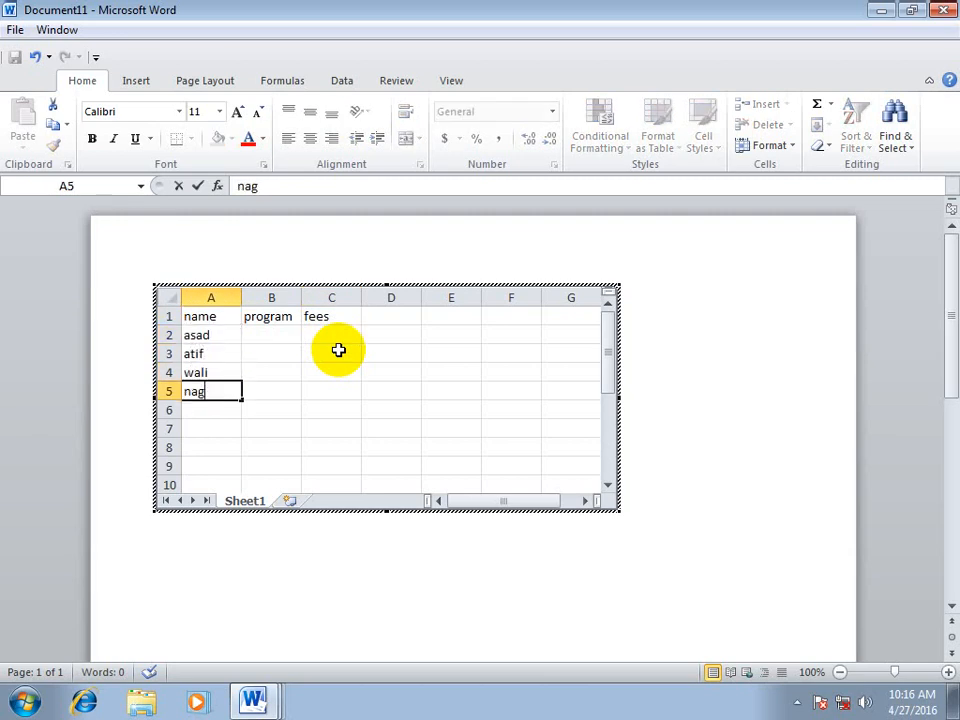
key(Return)
Enter a fifth person's first name in cell A6, retyping the entry to correct its spelling
text(faheemf)
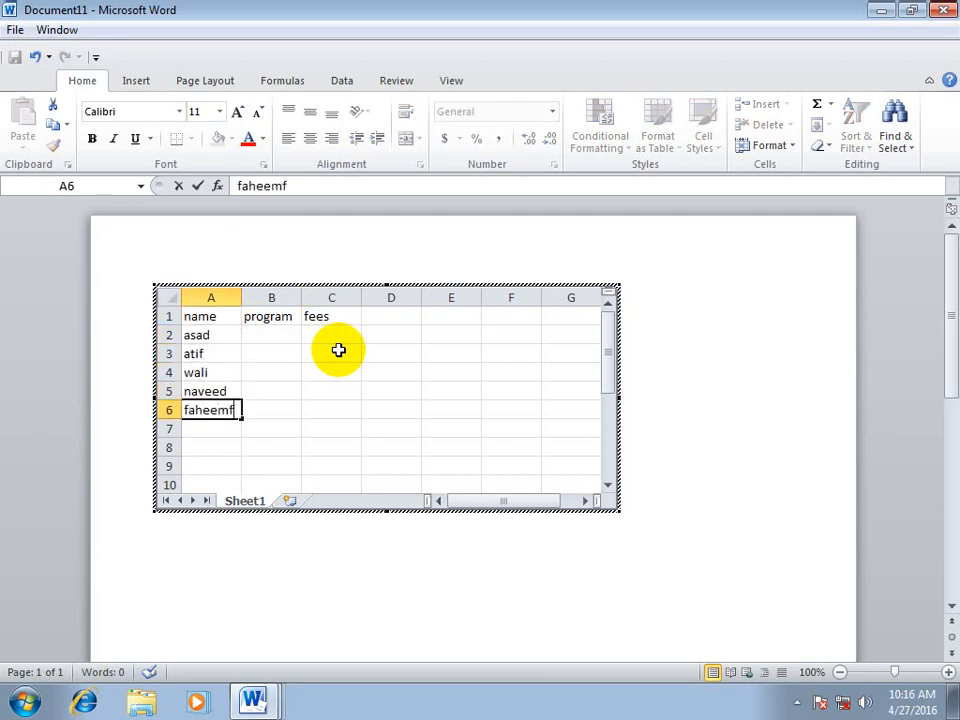
key(Return)
key(Up)
key(BackSpace)
text(fa)
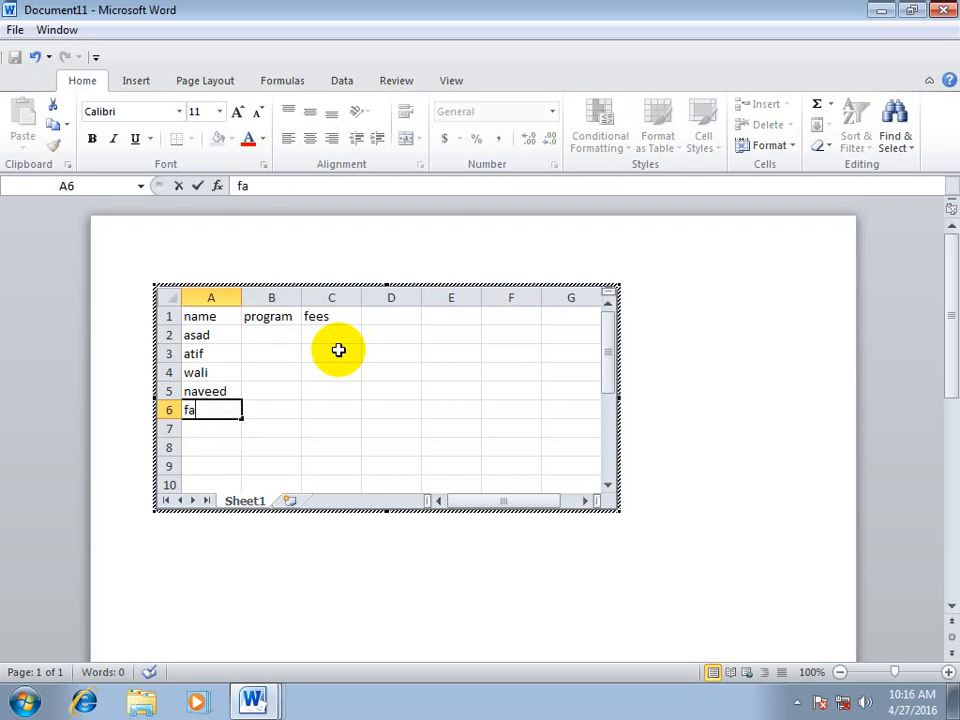
text(hee,)
key(Return)
key(Up)
key(BackSpace)
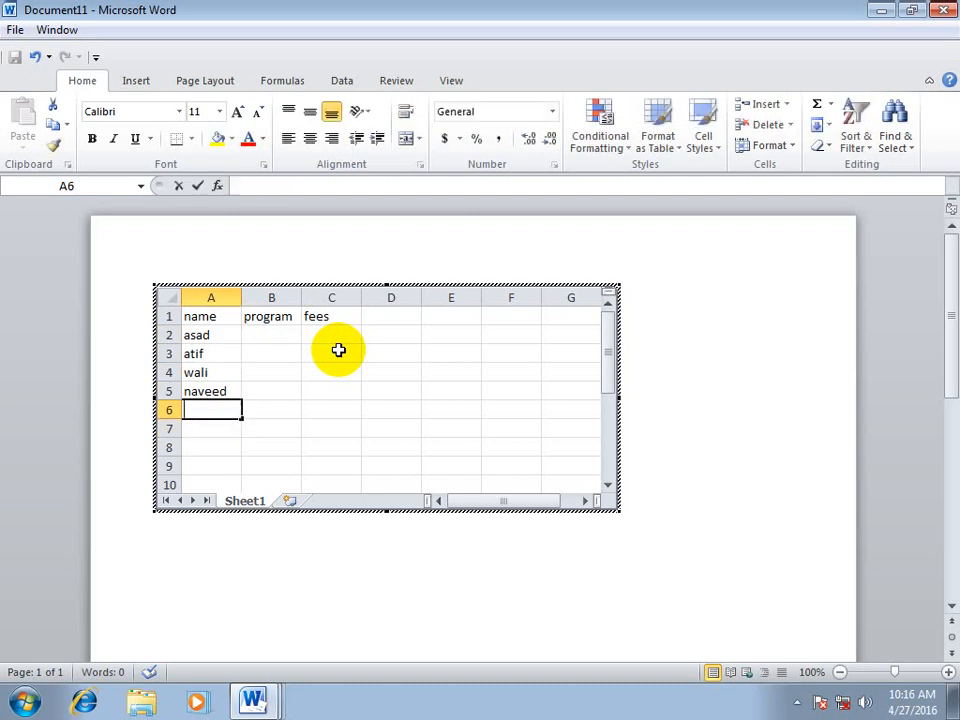
text(fah)
key(Return)
Enter "word" as the program in cell B2, keeping the heading in B1
key(Up)
key(Up)
key(Up)
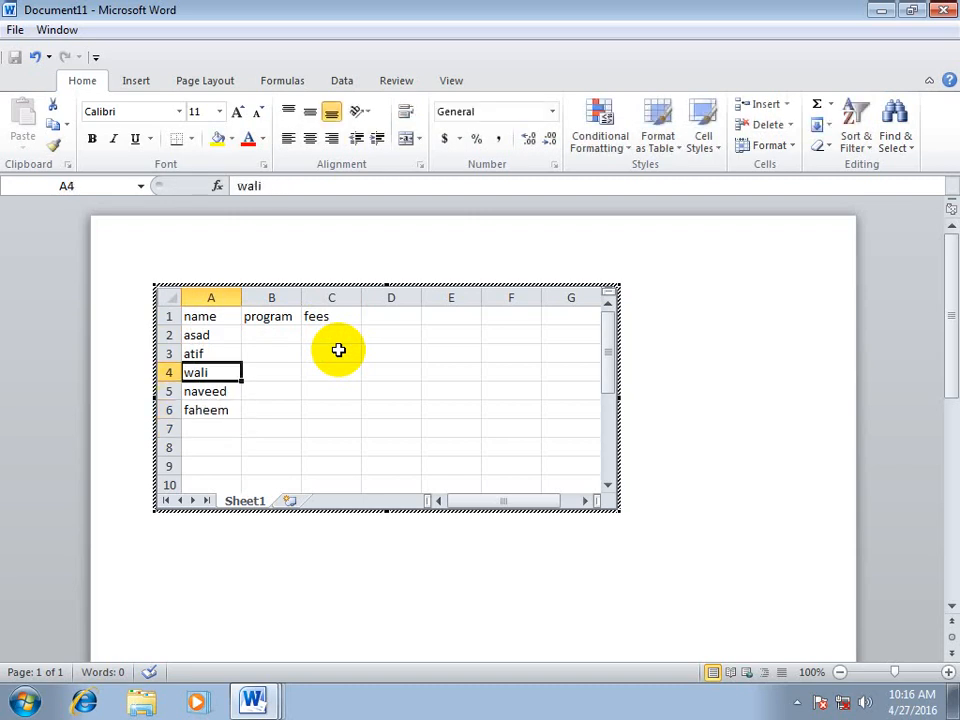
key(Up)
key(Up)
key(Right)
text(word)
key(Up)
text(e)
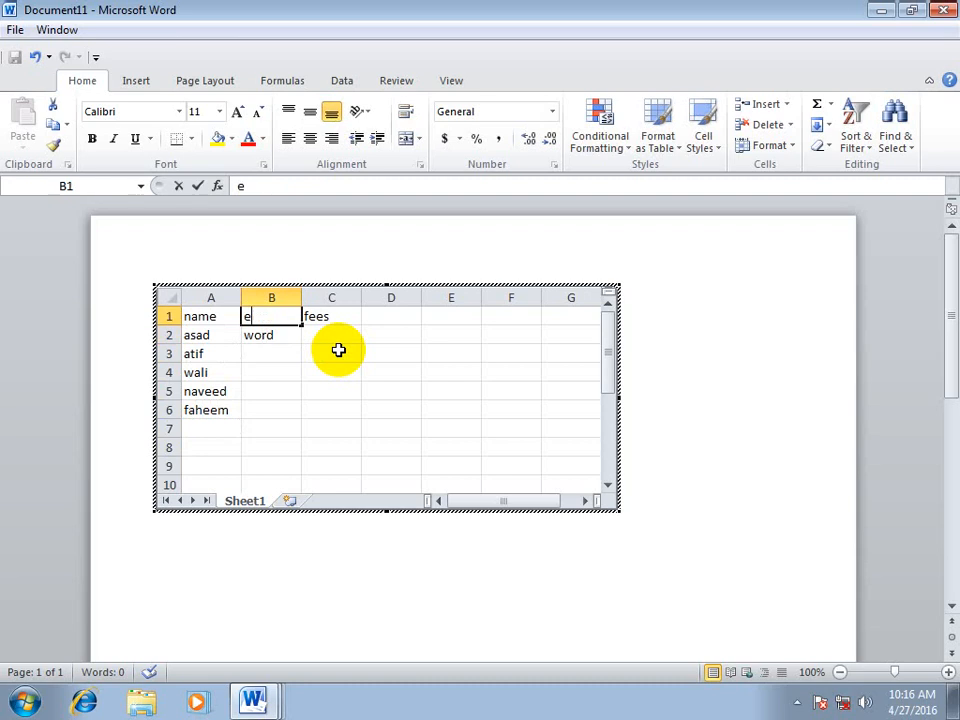
key(Escape)
Enter the programs "excel", "access", "windows" and "hardware" in cells B3 to B6
key(Down)
key(Down)
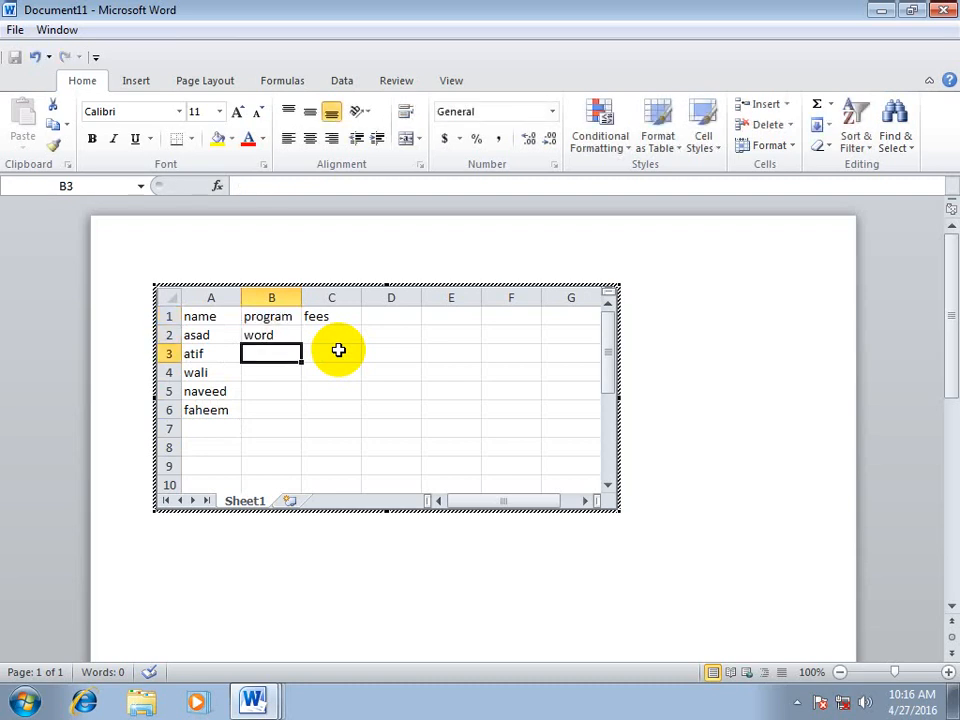
text(excel)
key(Return)
text(access)
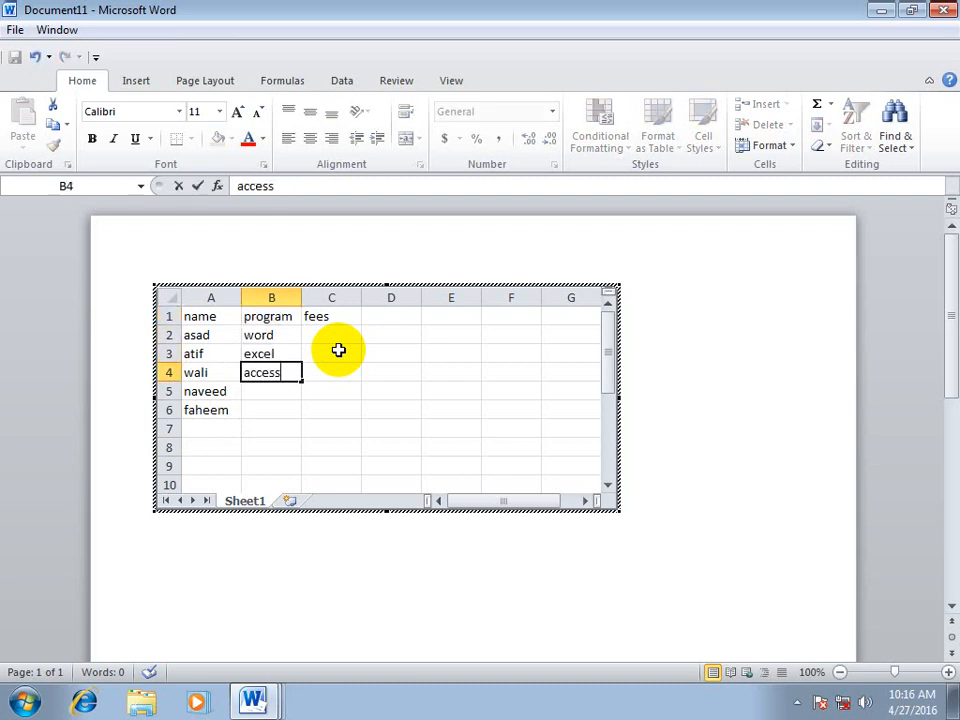
key(Return)
text(windows)
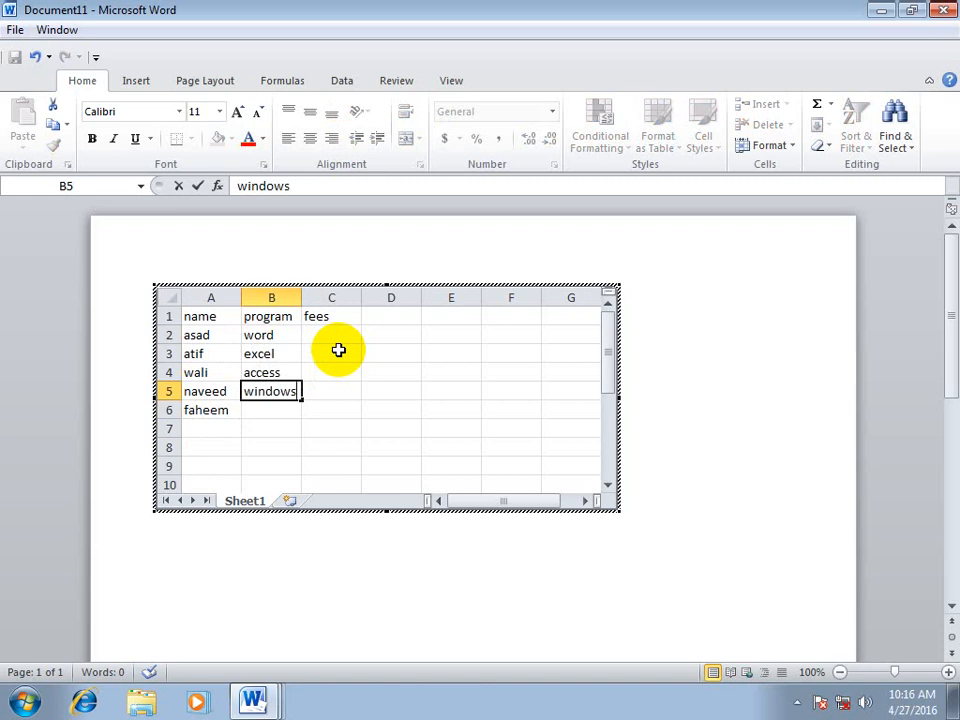
key(Return)
text(hardware)
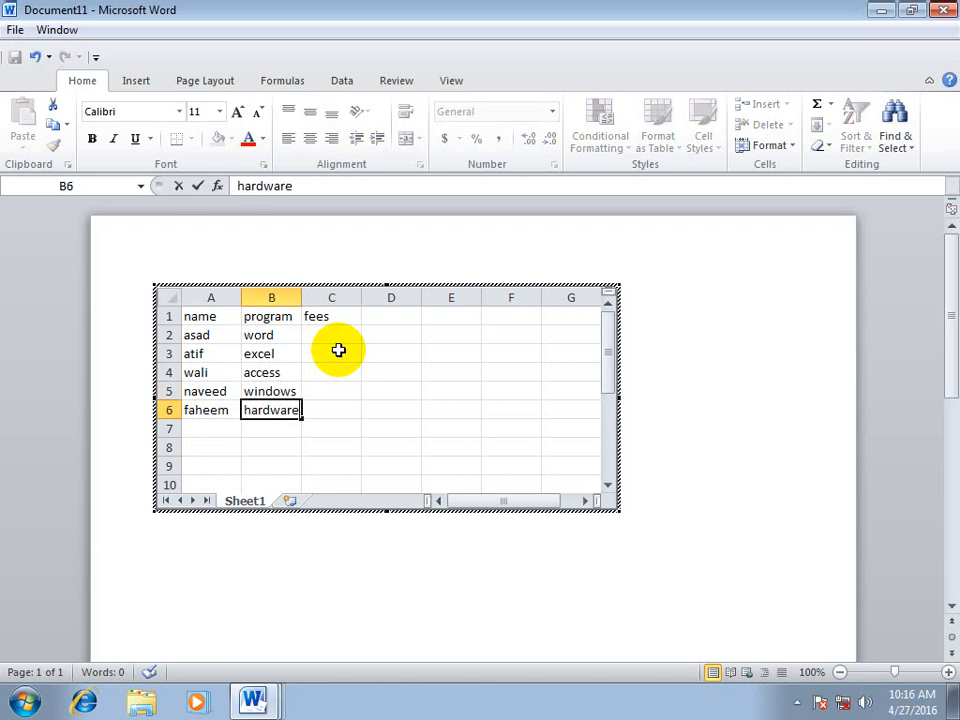
key(Up)
key(Up)
key(Up)
key(Up)
Enter fees of 1000 in C2 and 2000 in C3, and extend the series down to C6
key(Right)
text(1)
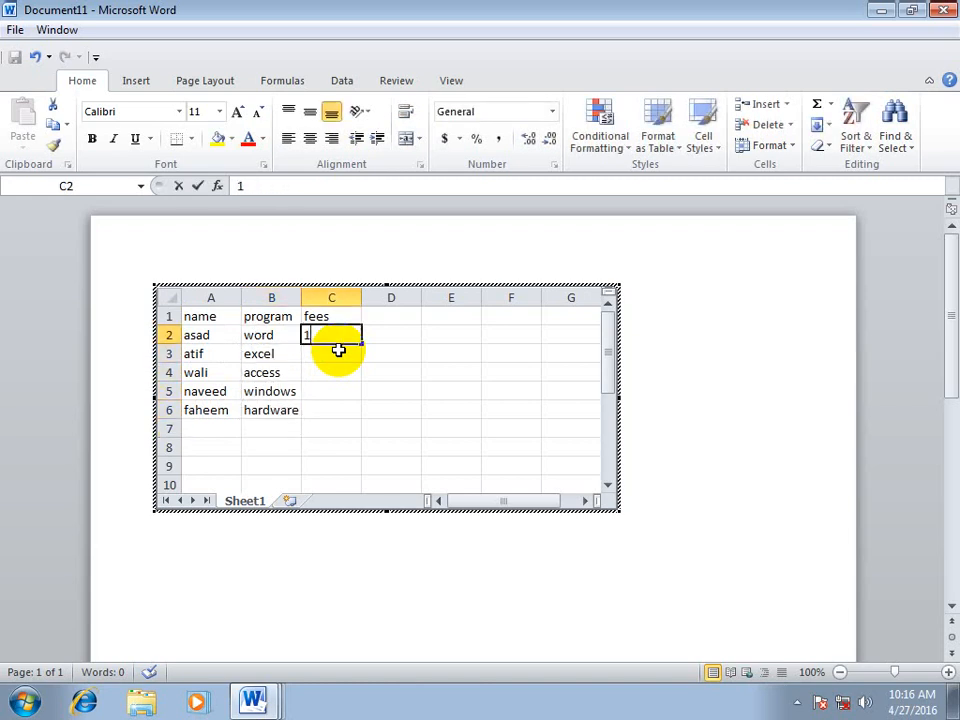
text(000)
key(Return)
text(2)
key(Return)
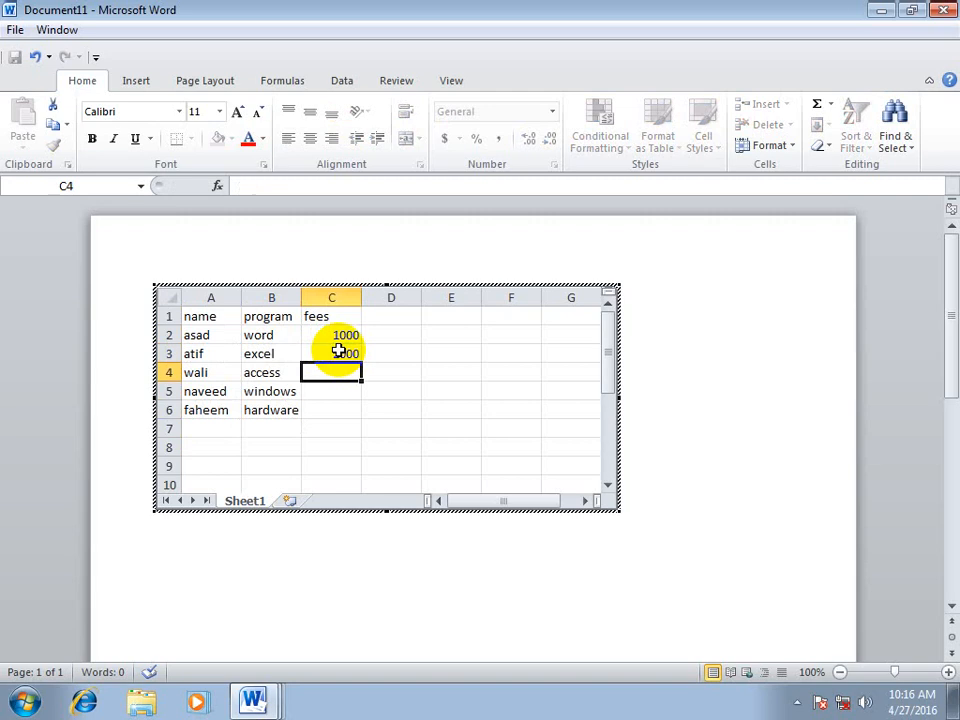
drag(343, 336, 362, 412)
click(492, 408)
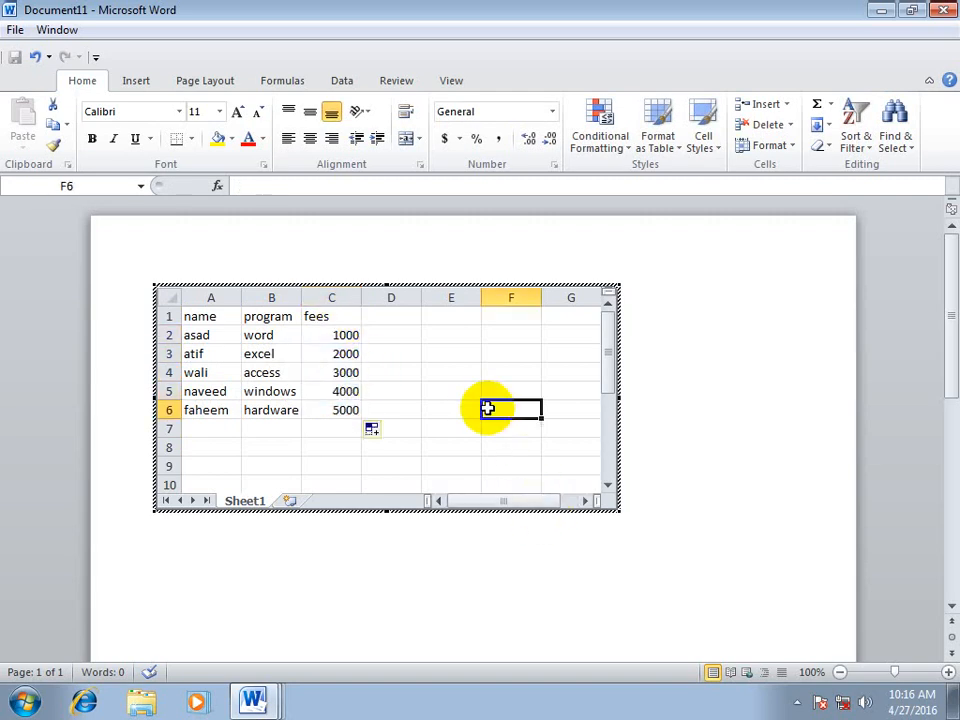
Shrink the worksheet object's frame to cells A1:C6, finish editing it, and move the table toward the right half of the page
drag(617, 510, 376, 434)
click(472, 396)
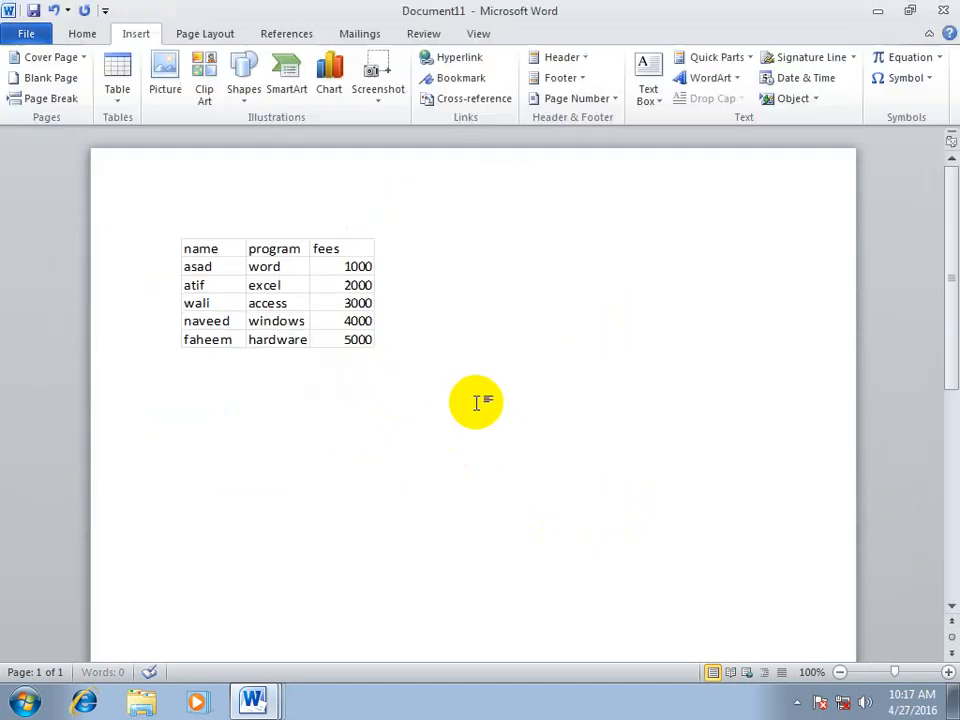
drag(304, 289, 560, 296)
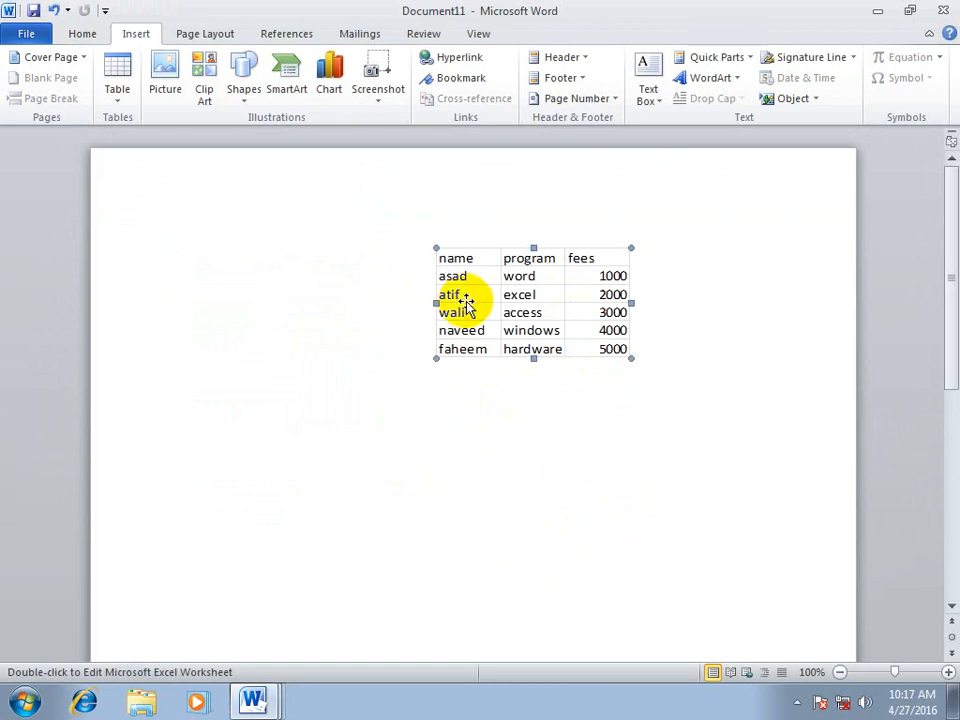
Insert a new Bitmap Image object into the document with Display as icon enabled
click(818, 100)
click(792, 124)
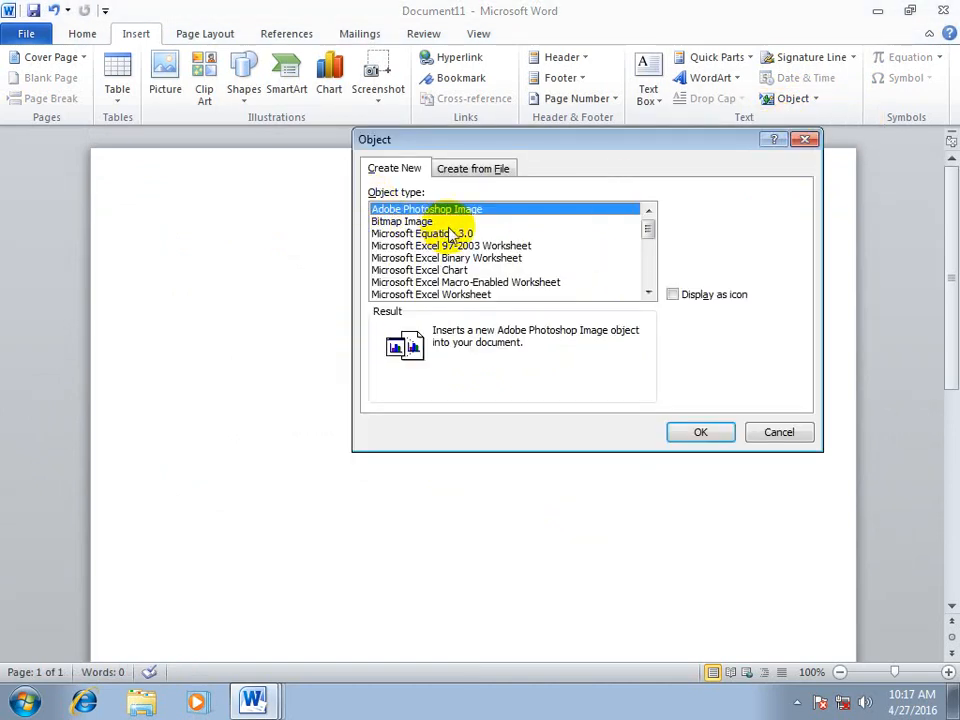
click(400, 221)
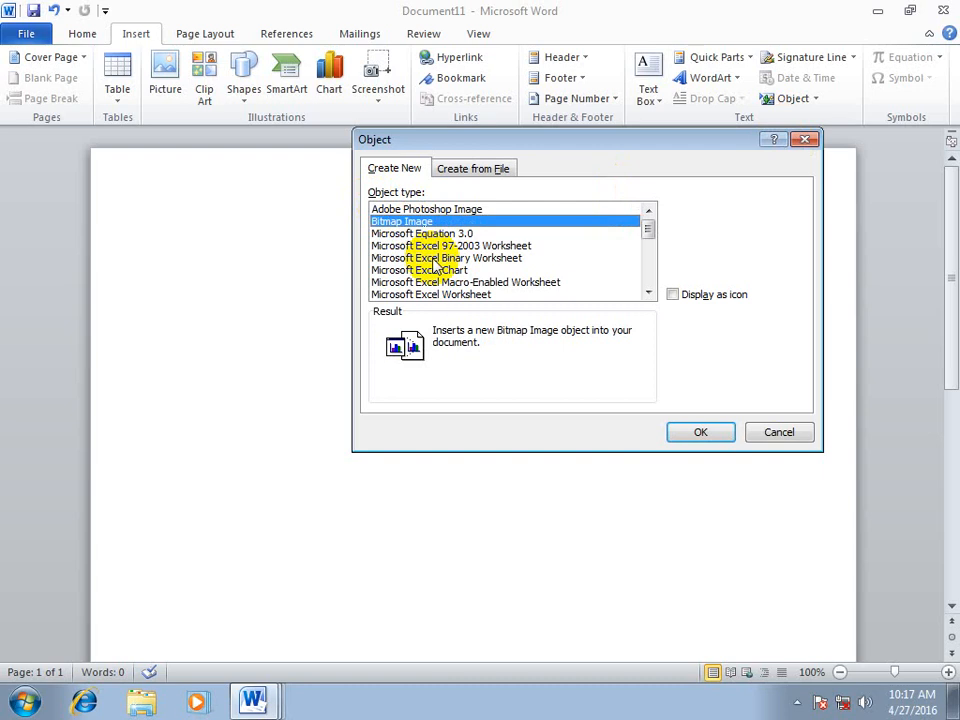
click(684, 295)
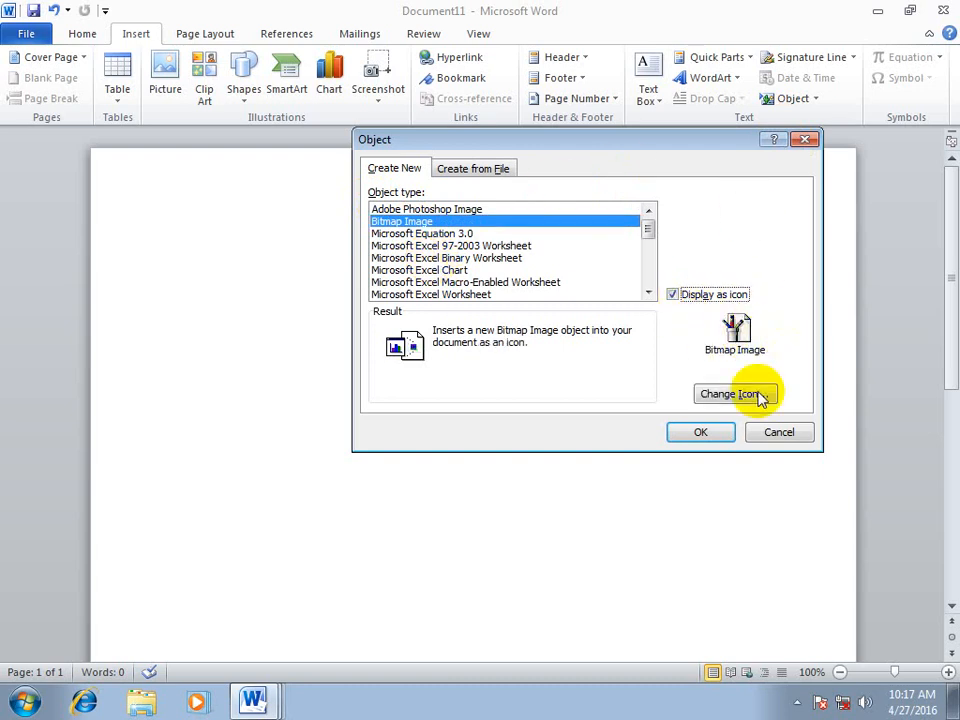
click(701, 433)
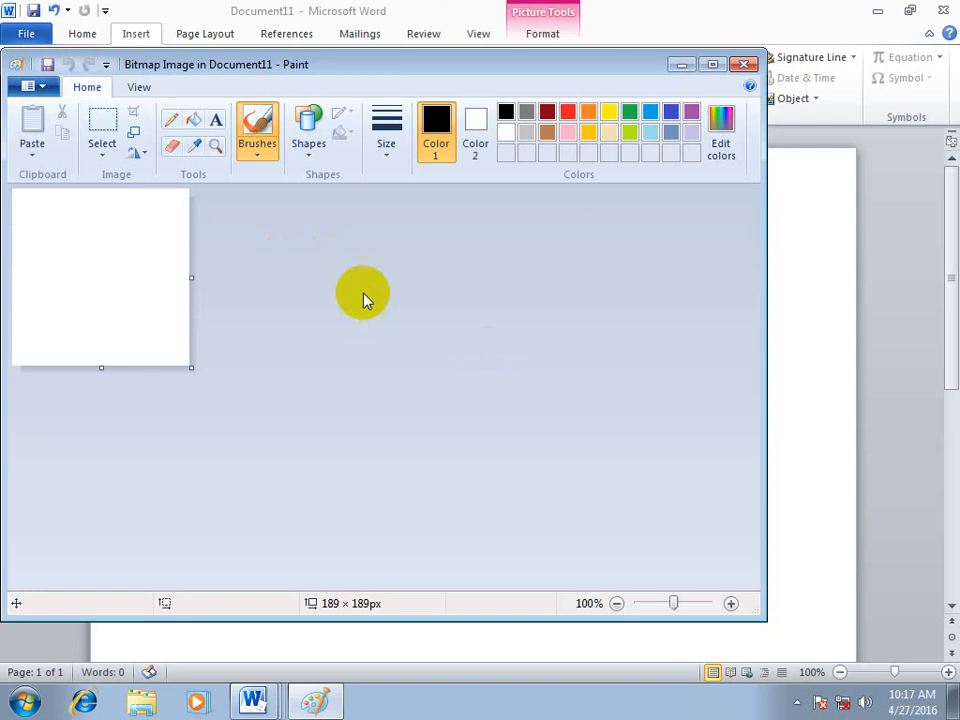
Draw a hexagon about 150 × 146 px on the bitmap canvas in Paint
click(297, 143)
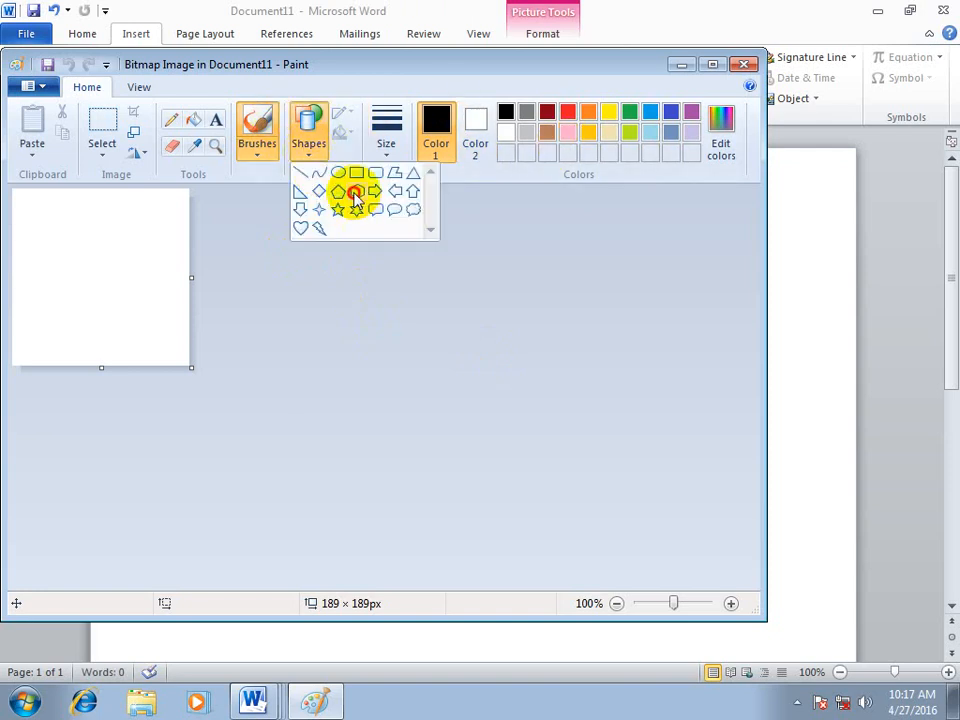
click(353, 191)
drag(47, 208, 188, 343)
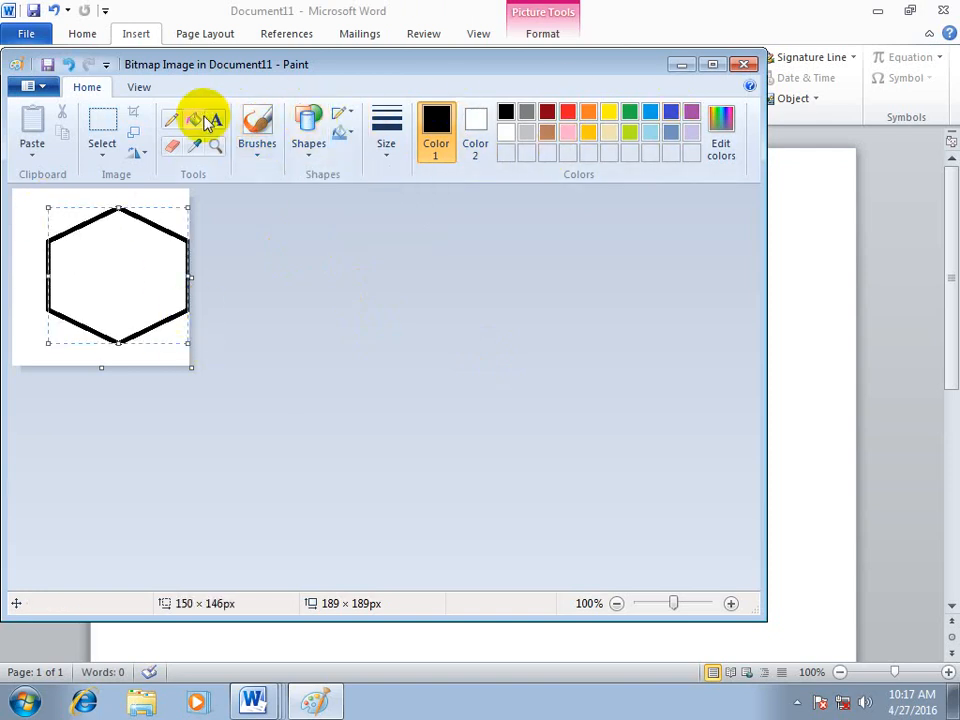
Fill the hexagon with orange, close the bitmap drawing to return to Word, and deselect the objects in the document
click(193, 119)
click(588, 111)
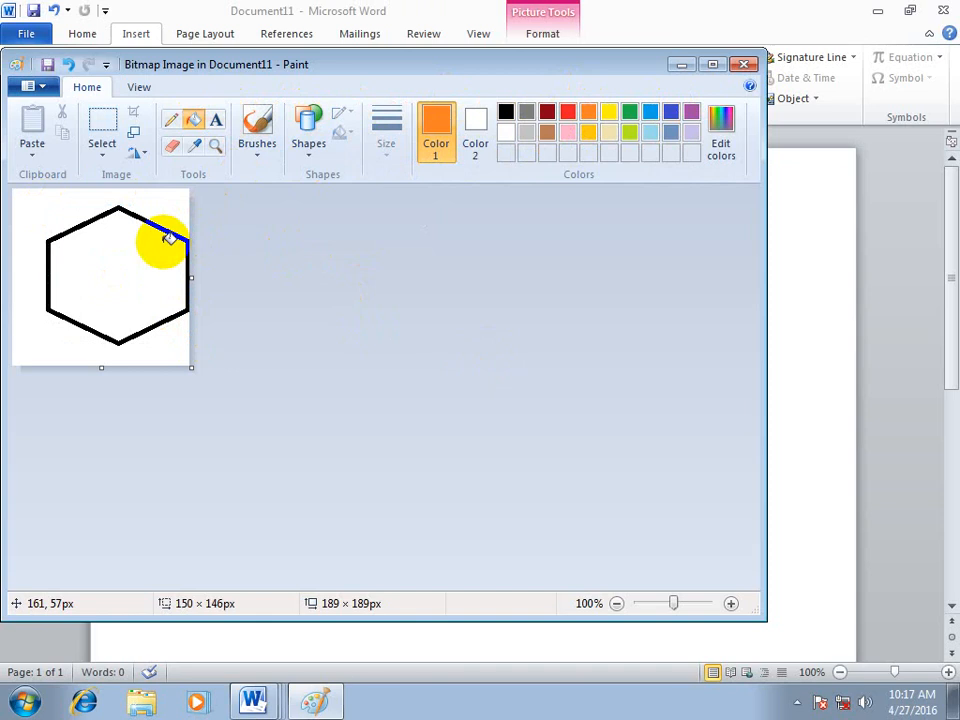
click(146, 245)
click(745, 64)
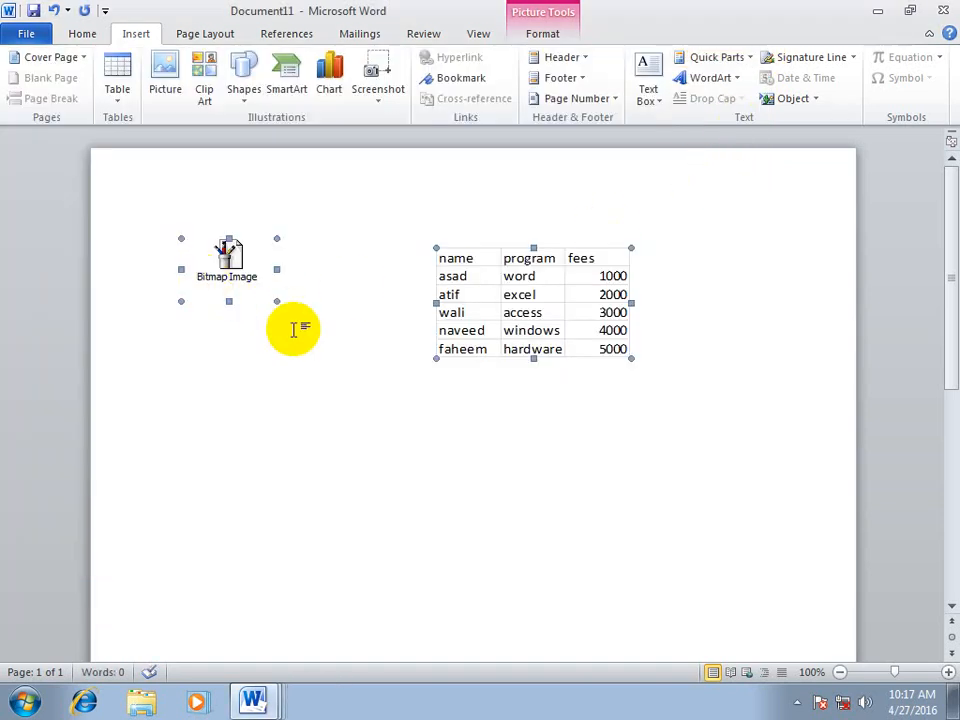
click(320, 314)
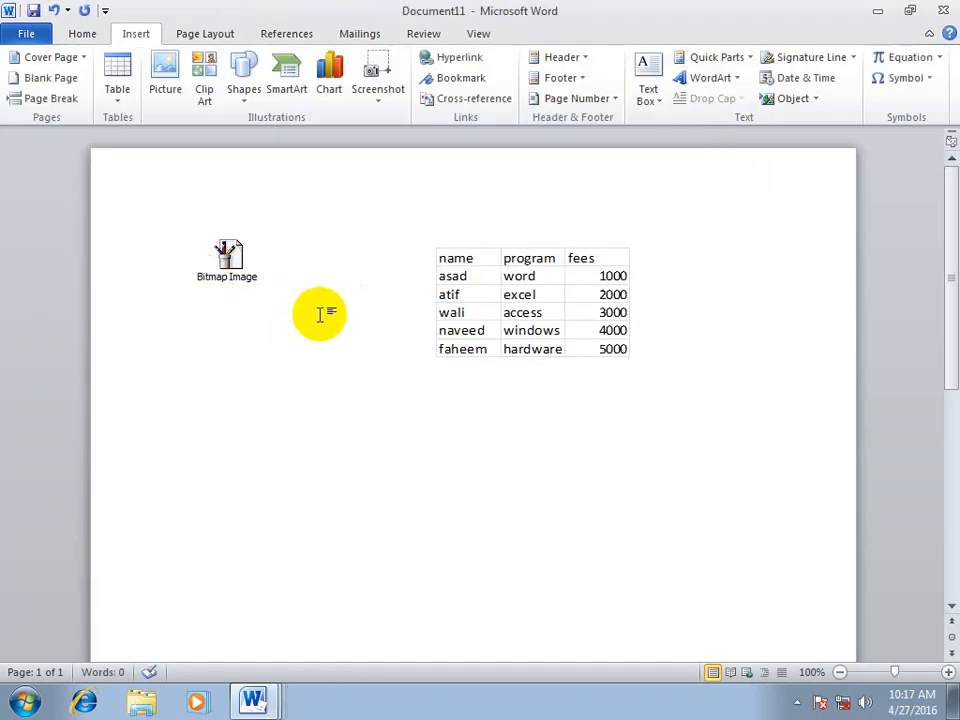
Create a new blank document and insert the text from the Desktop file "How to give write protection to the USB"
key(ctrl+n)
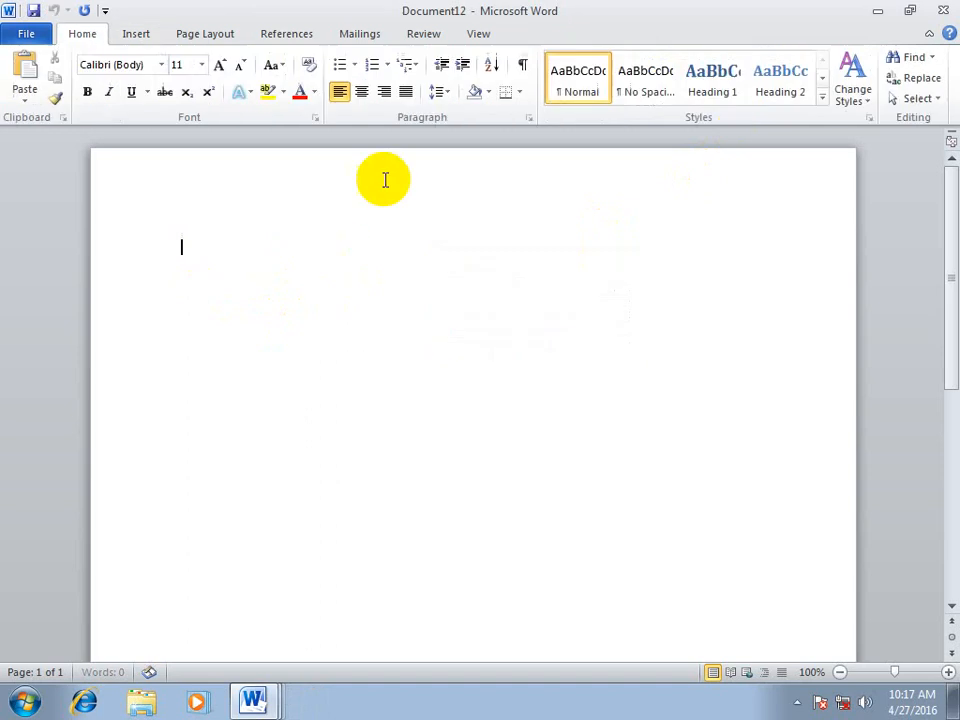
click(138, 34)
click(812, 98)
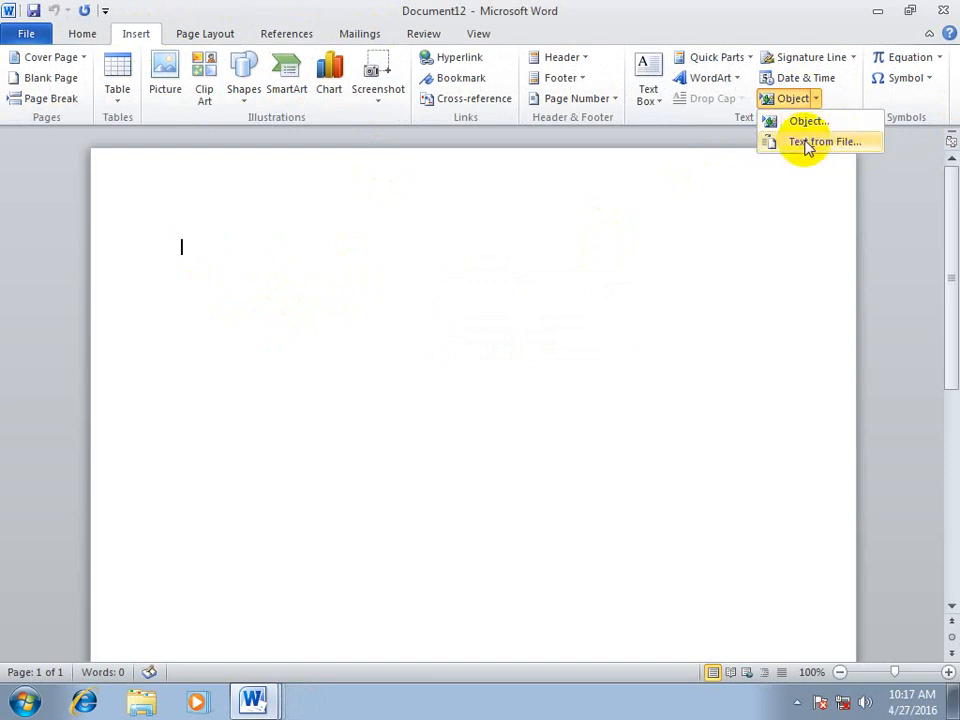
click(809, 147)
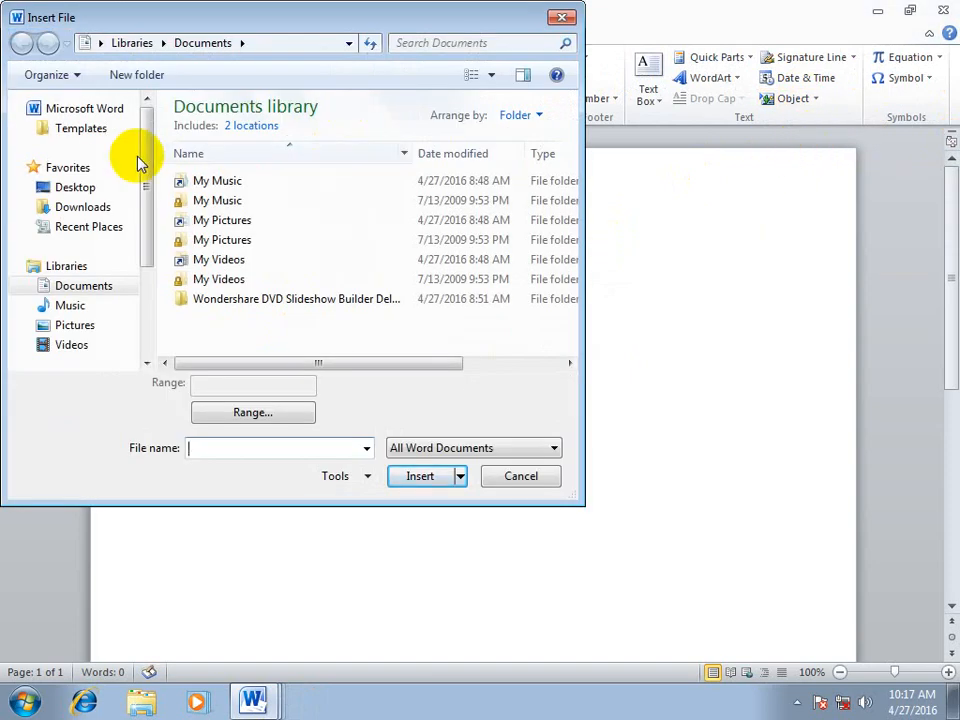
click(80, 187)
scroll(564, 204, down, 3)
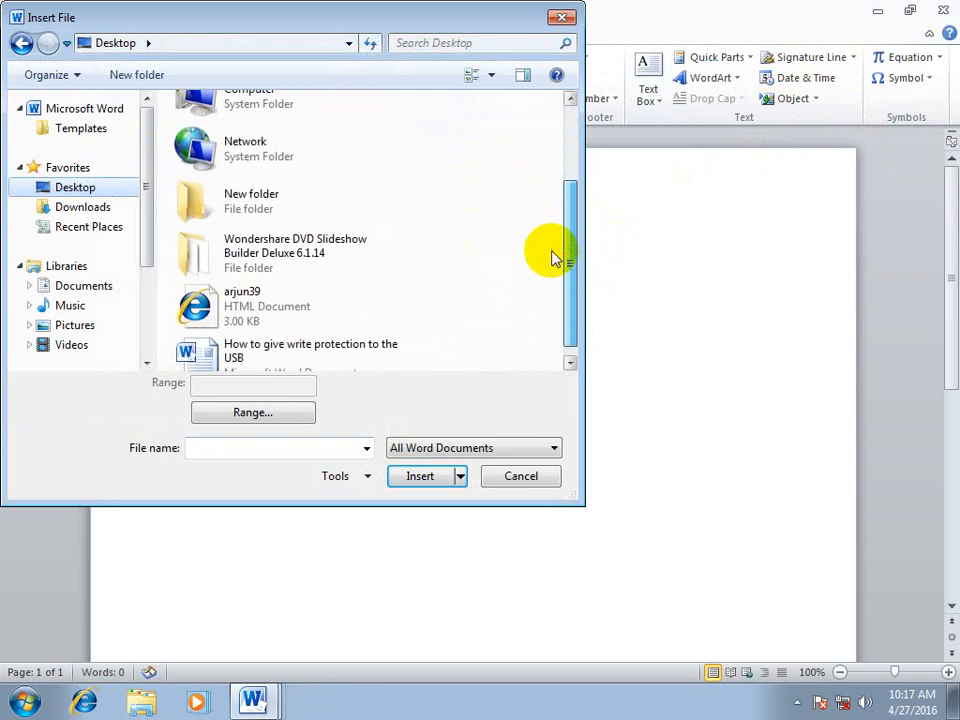
click(235, 352)
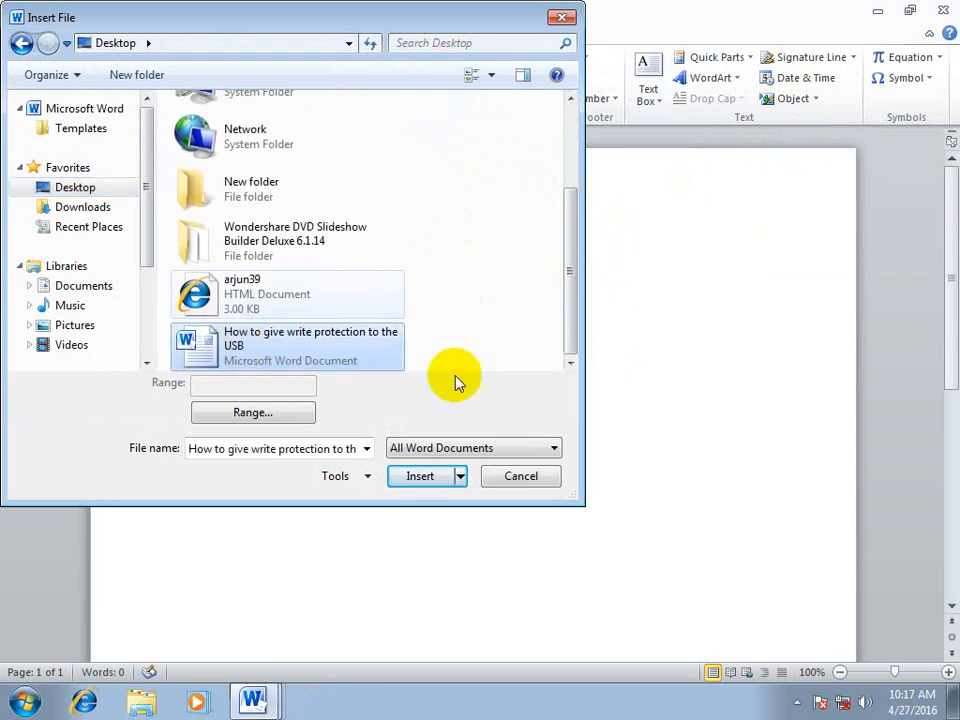
click(412, 477)
scroll(482, 431, up, 4)
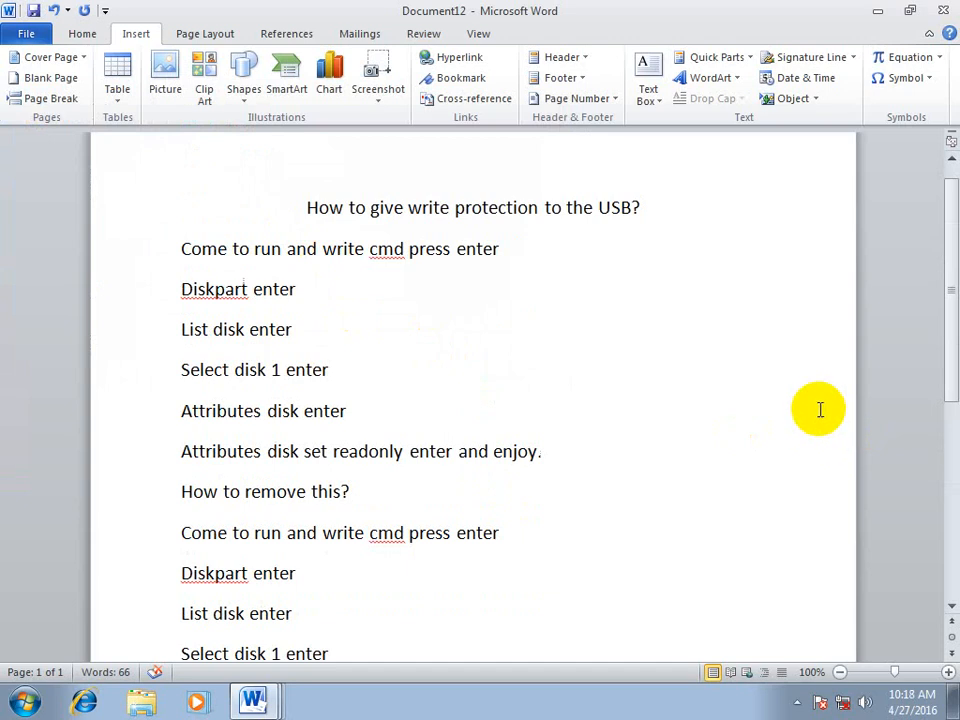
Create another blank document and insert the built-in Taylor Expansion equation
key(ctrl+n)
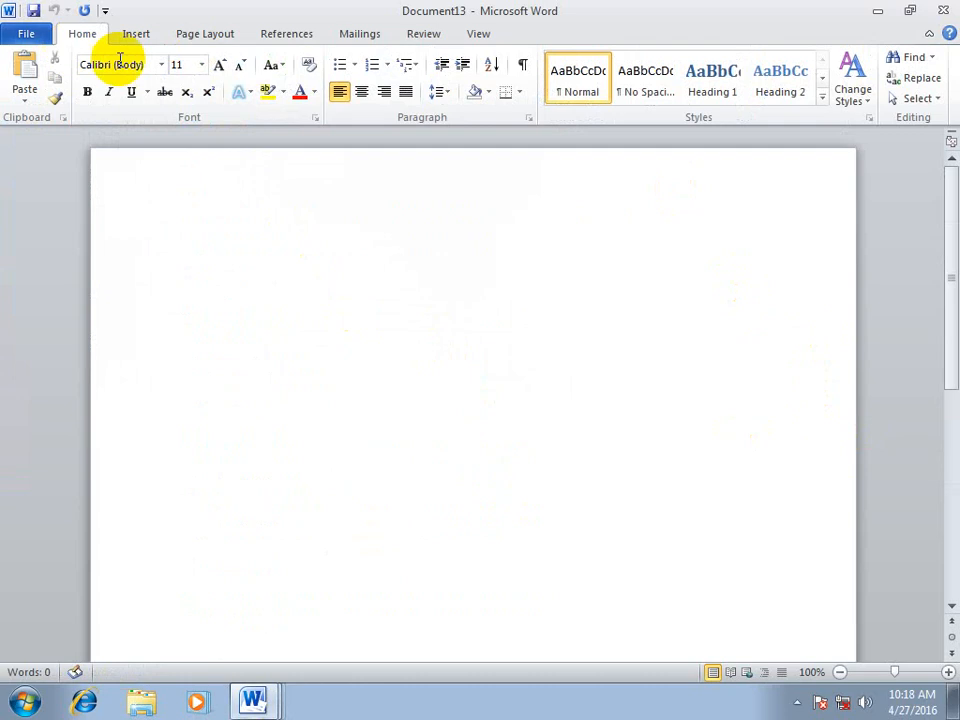
click(136, 33)
click(915, 57)
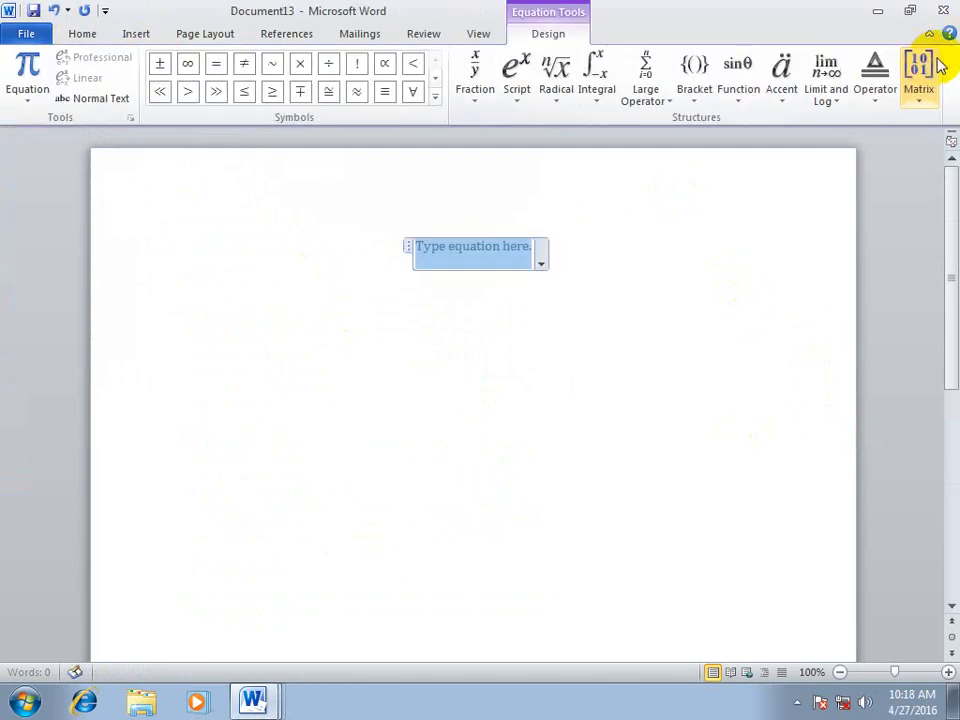
click(136, 33)
click(940, 57)
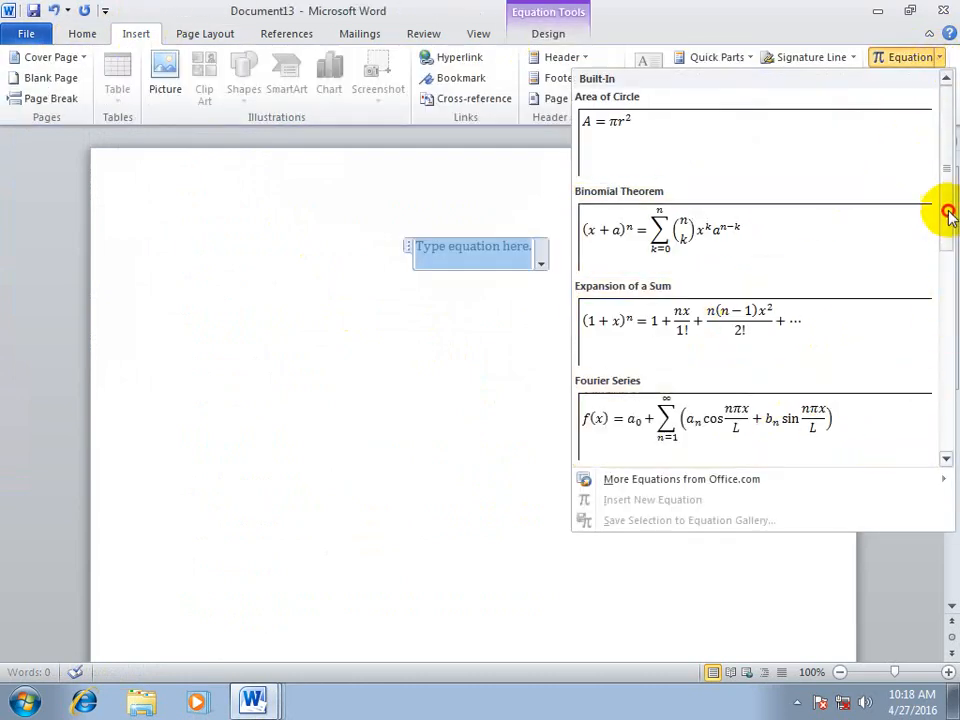
drag(941, 209, 943, 375)
scroll(686, 354, down, 1)
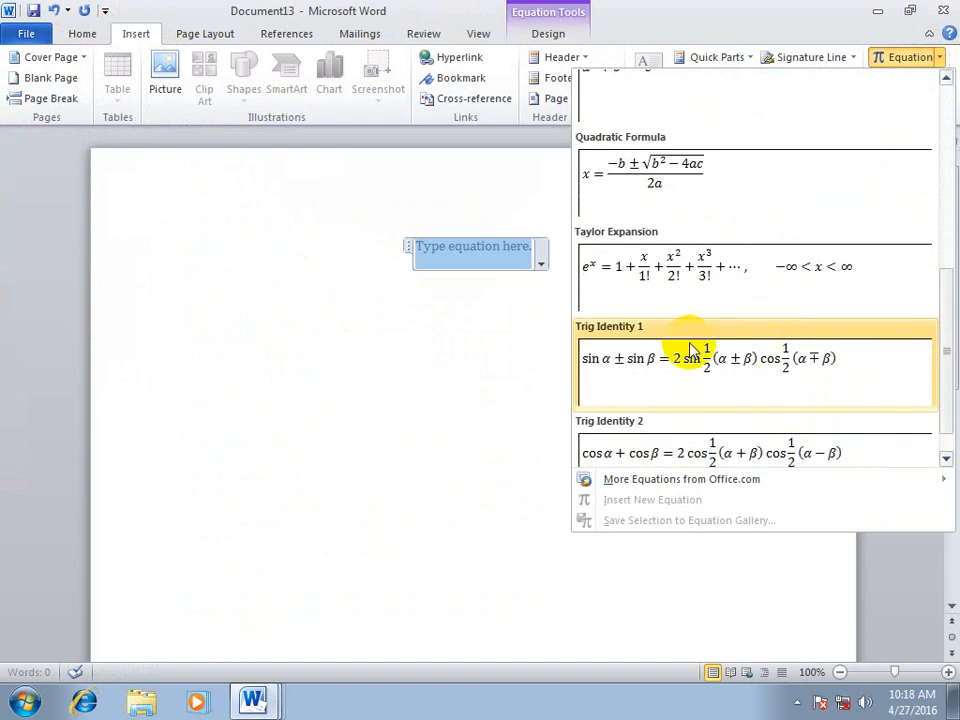
click(705, 252)
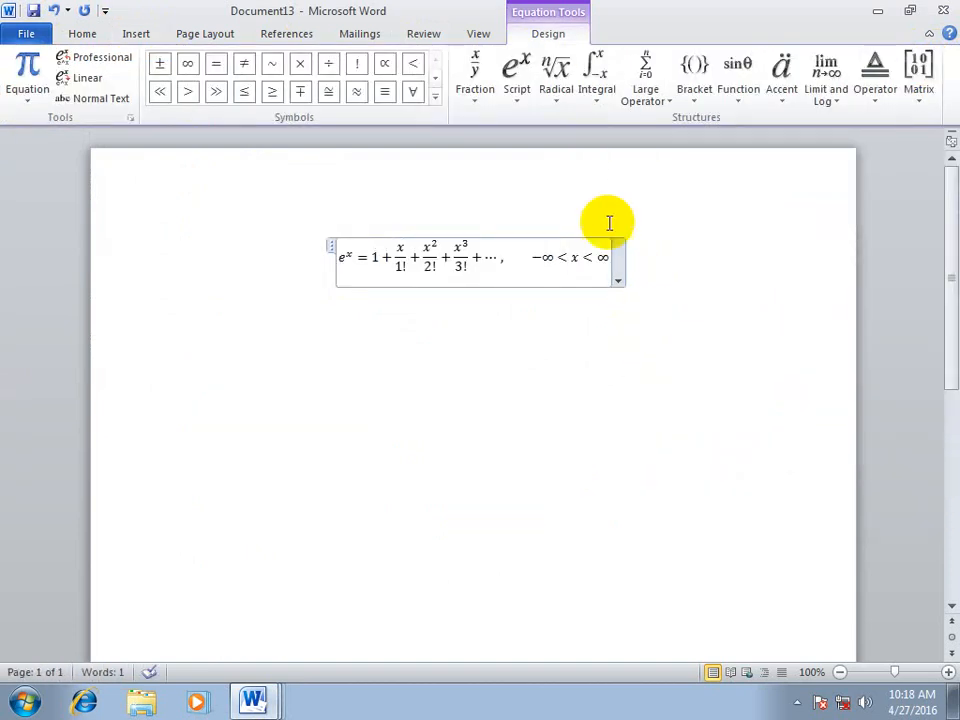
click(699, 317)
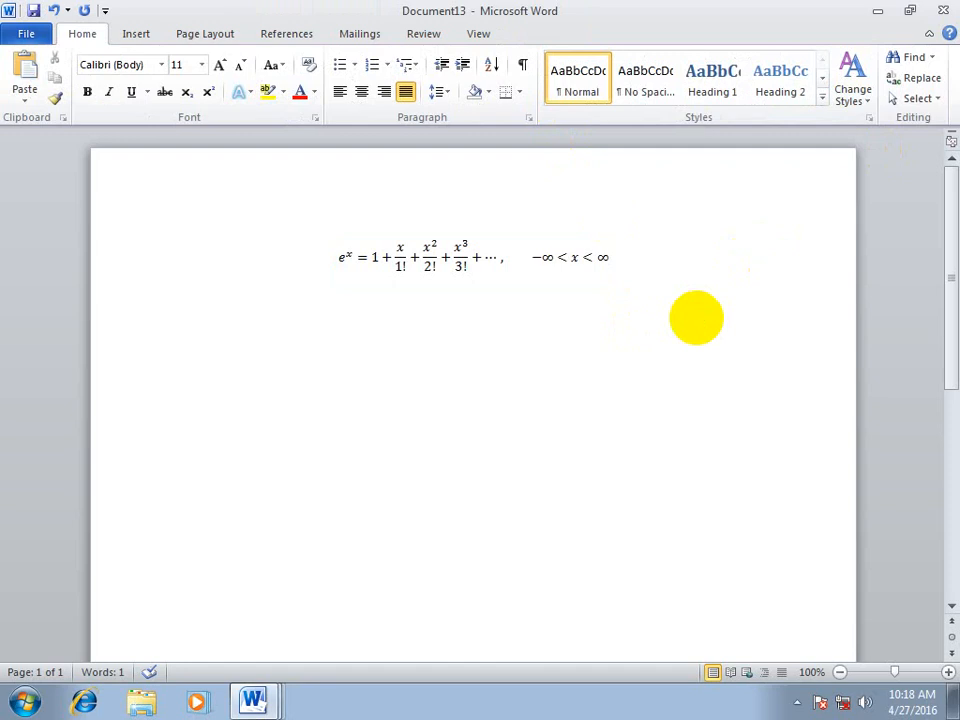
Insert a β symbol on the line below the equation
click(135, 33)
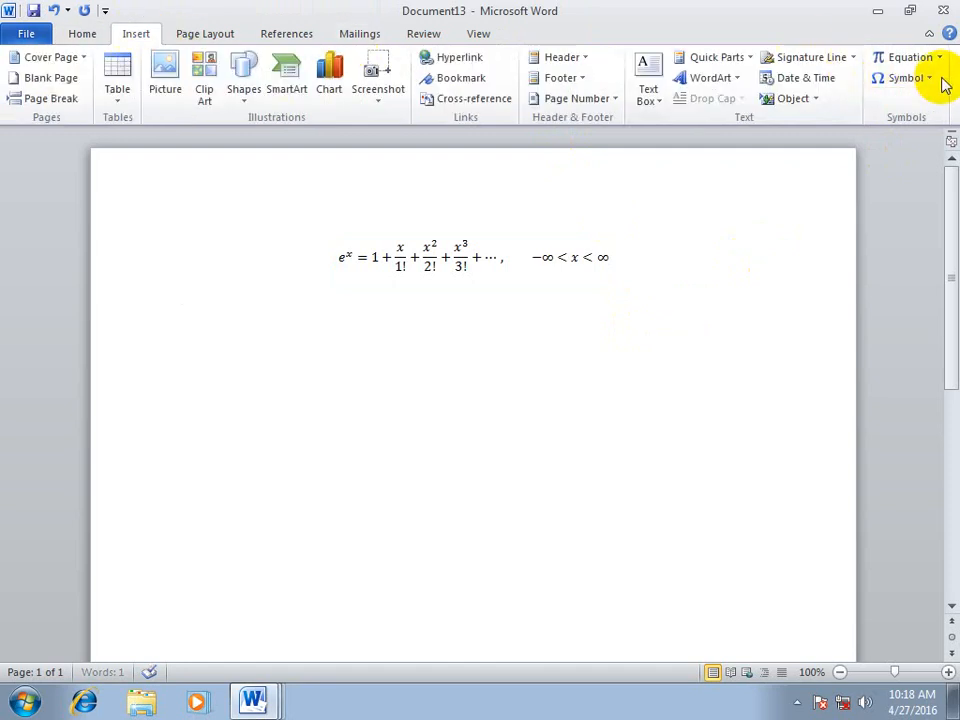
click(906, 82)
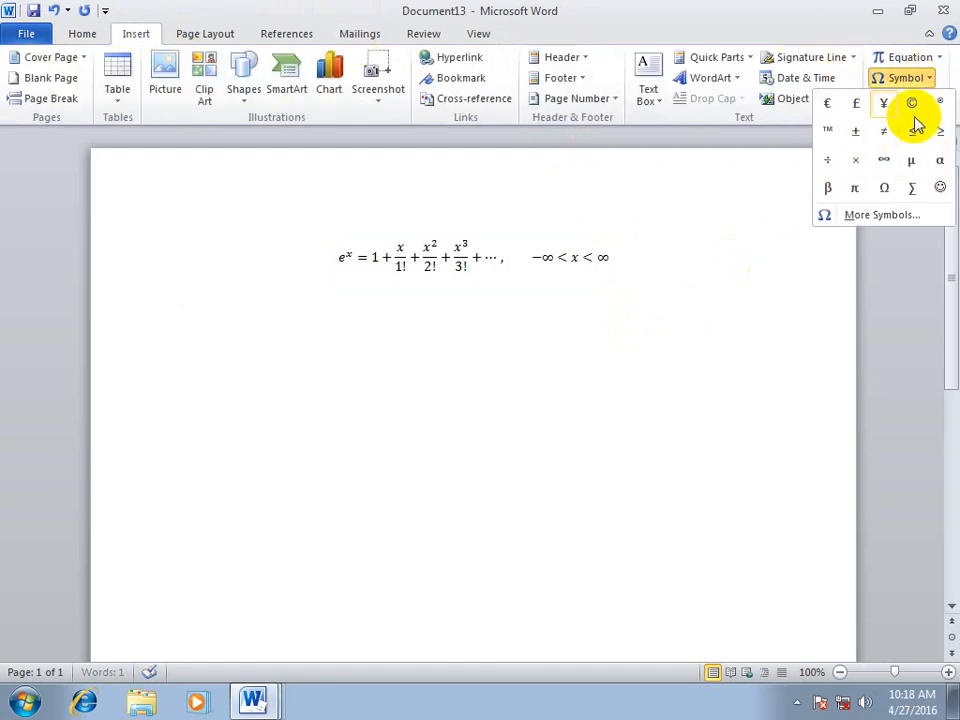
click(828, 189)
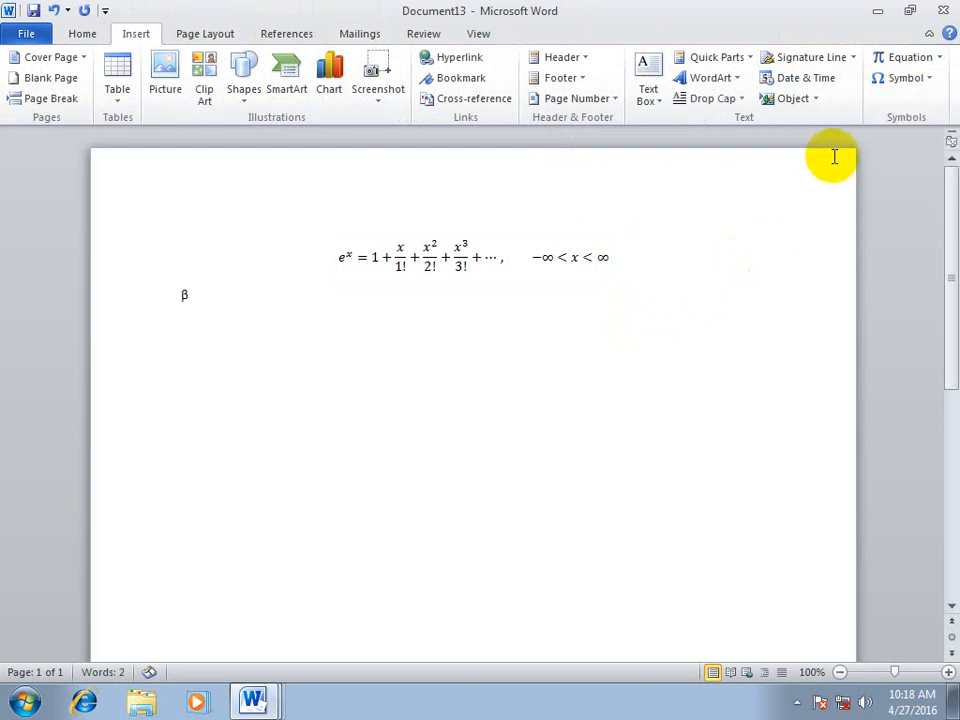
Open the full symbol collection and set its font to Webdings
click(903, 84)
click(864, 215)
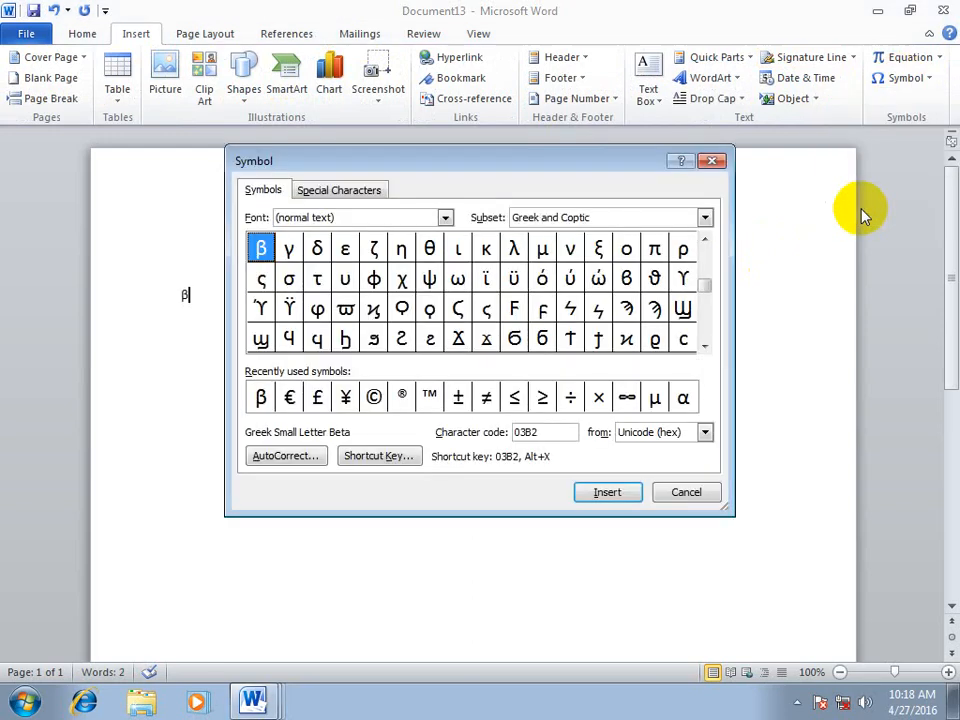
click(394, 216)
text(we)
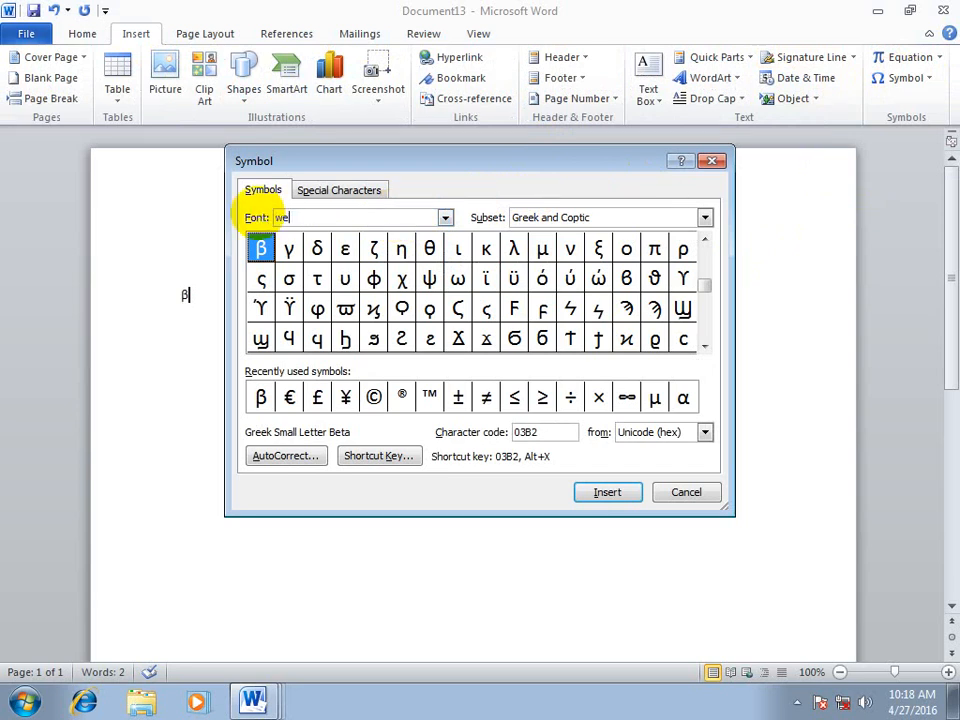
text(bding)
key(Return)
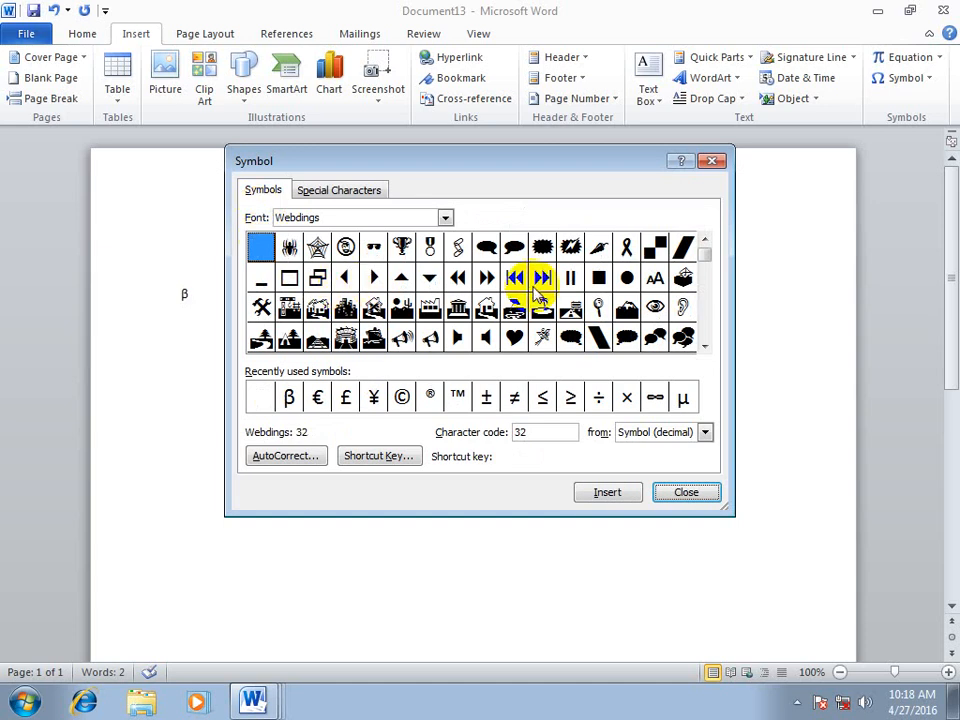
Browse the Webdings characters and select the airplane symbol, character code 241
click(704, 346)
click(704, 346)
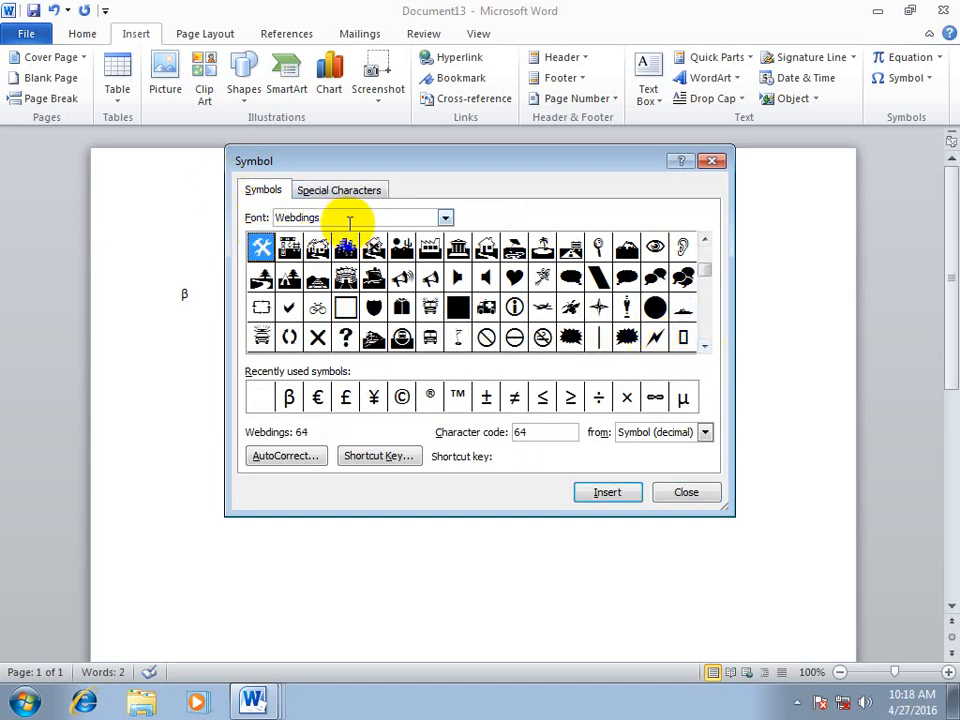
click(704, 346)
click(704, 346)
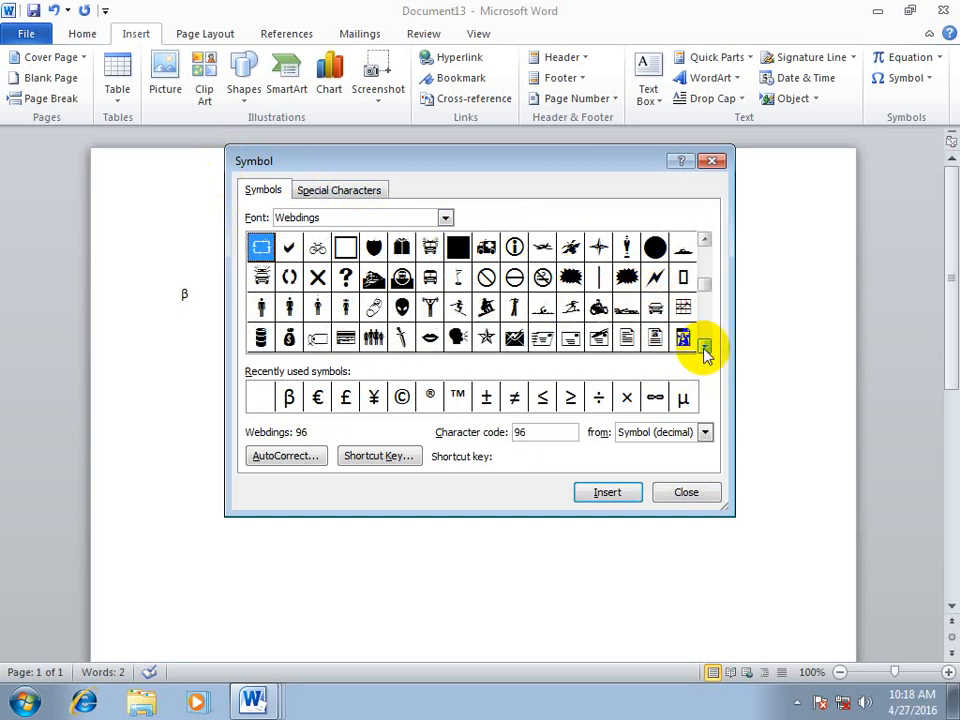
click(704, 346)
click(704, 346)
click(704, 346)
click(704, 346)
click(704, 346)
click(704, 346)
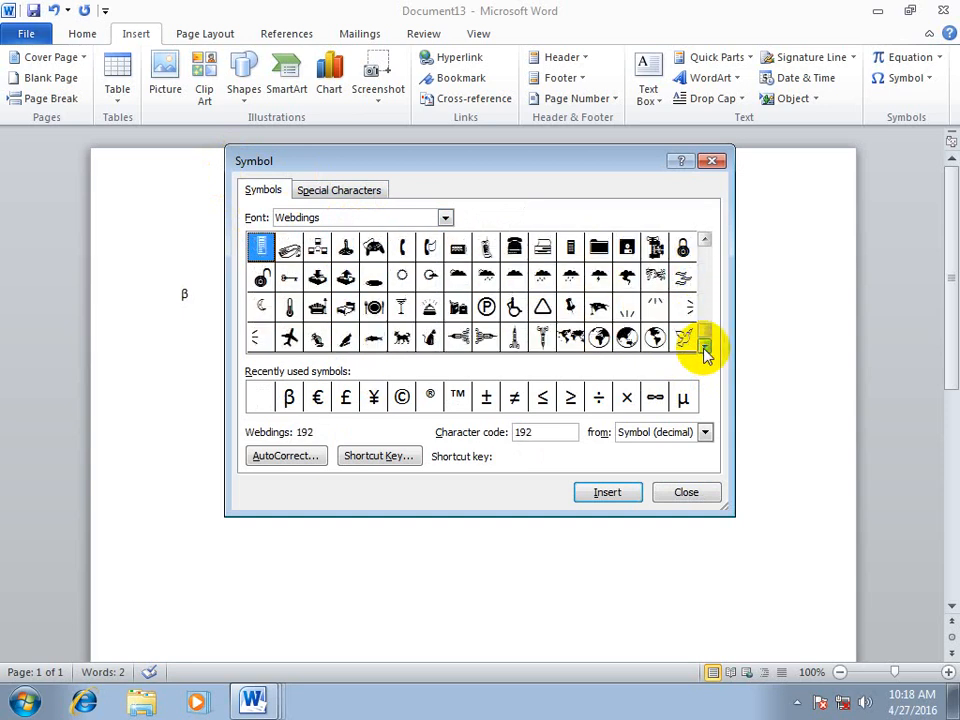
click(347, 306)
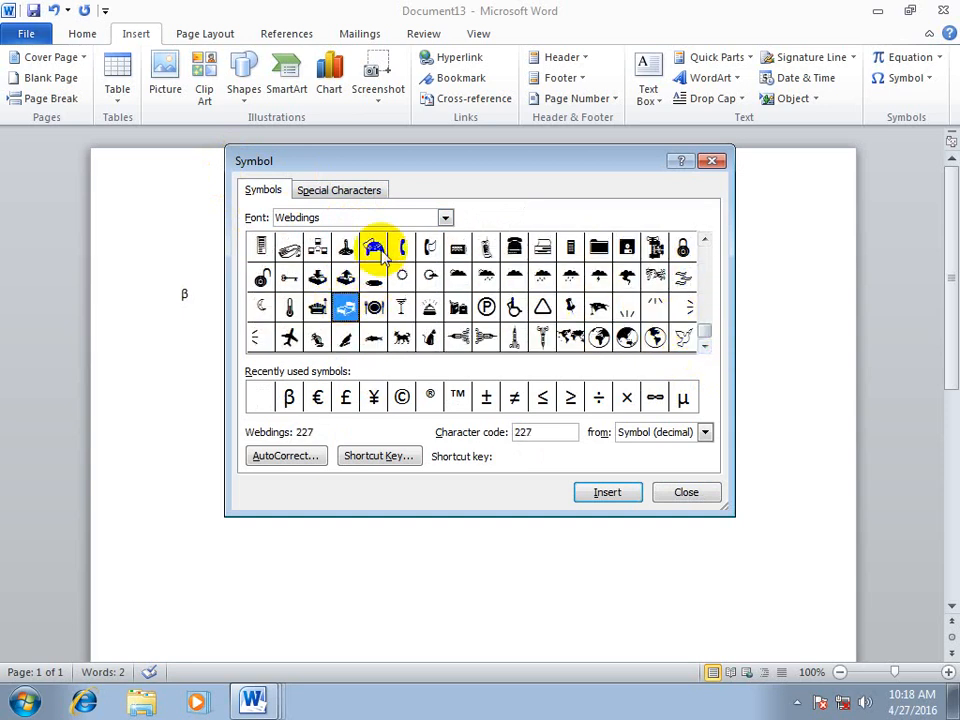
click(374, 246)
click(289, 336)
click(343, 309)
click(289, 336)
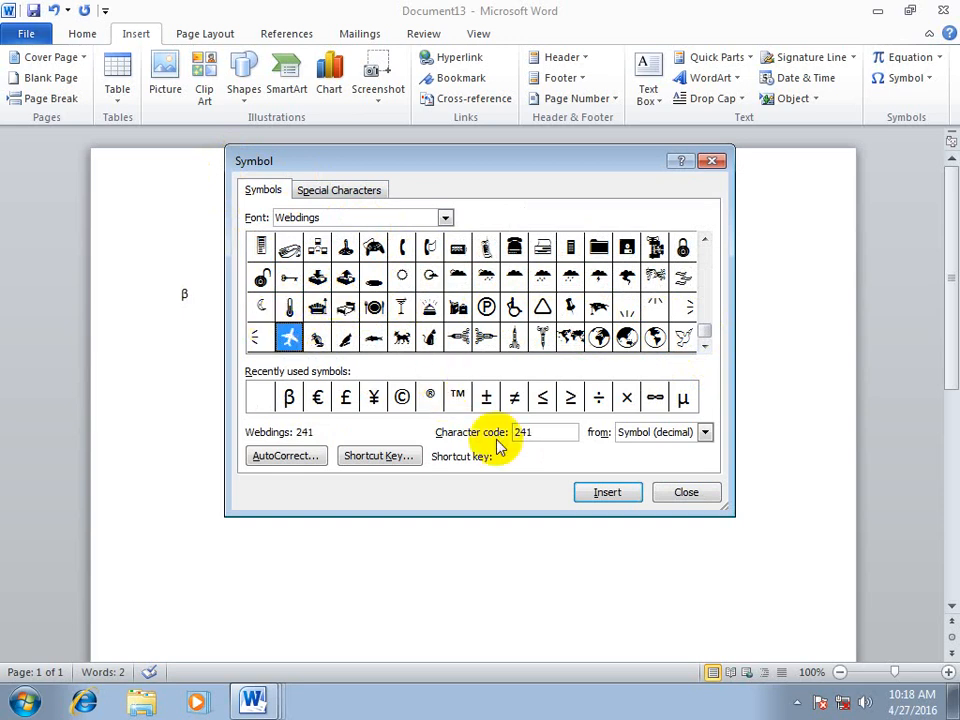
Assign Ctrl+1 as the shortcut key for the airplane symbol
click(377, 455)
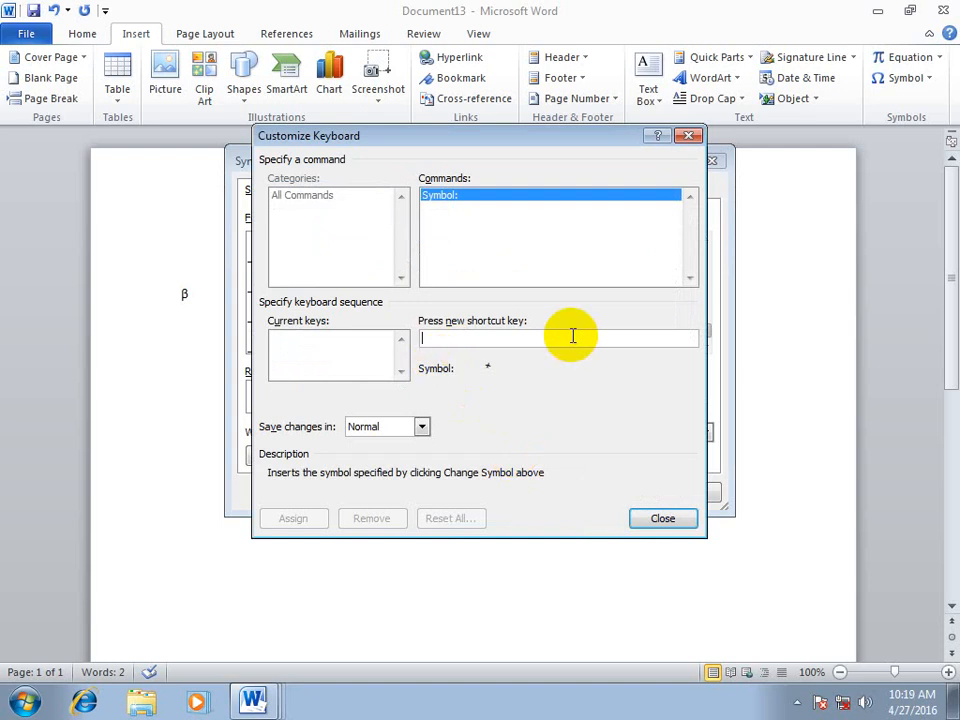
key(ctrl+shift+1)
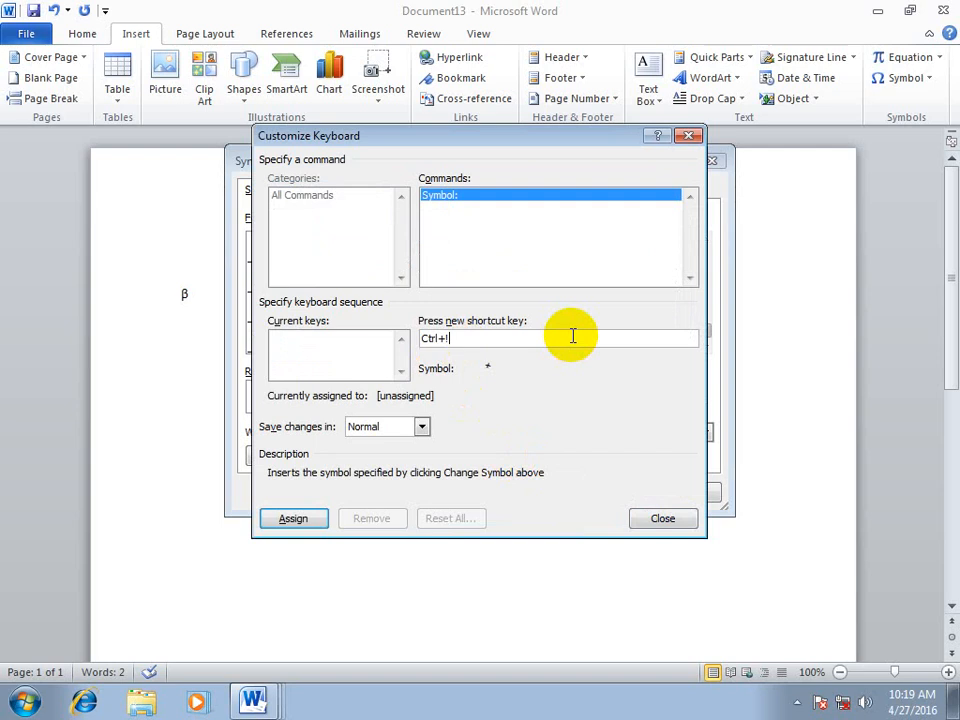
key(BackSpace)
key(ctrl+1)
click(290, 516)
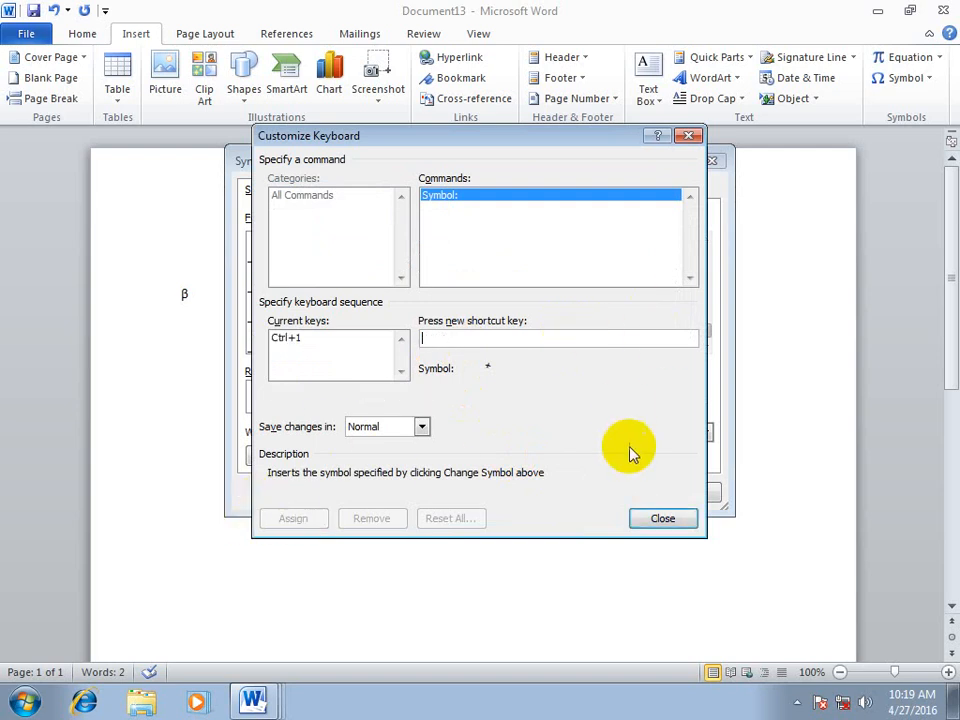
click(643, 520)
Insert the airplane symbol after the β, close the symbol collection, and add ten airplanes on a new line with the assigned shortcut
click(604, 491)
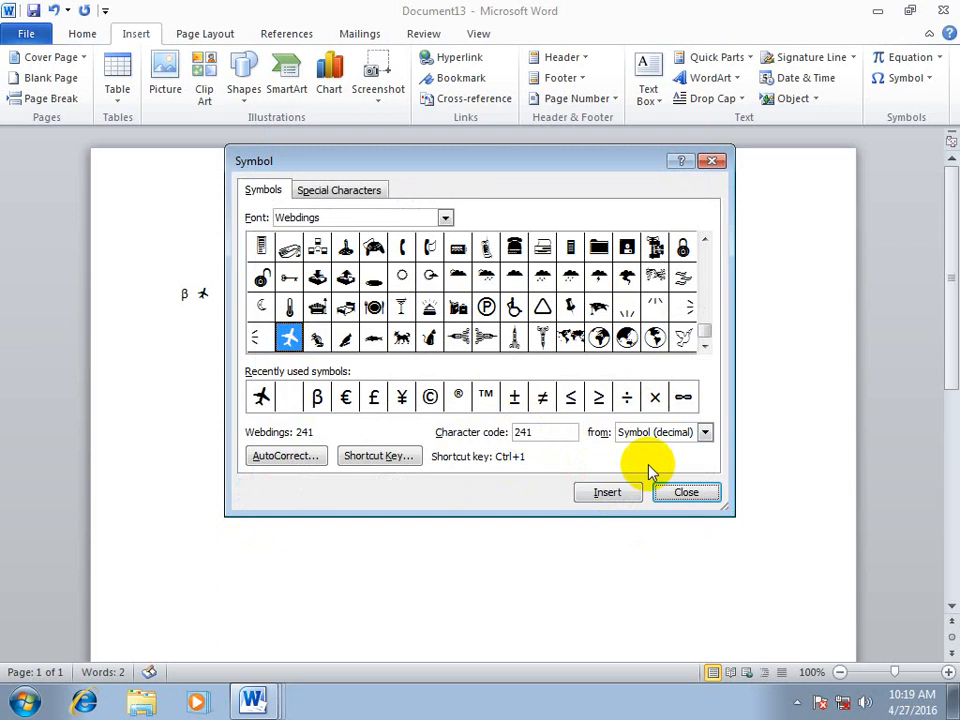
click(666, 488)
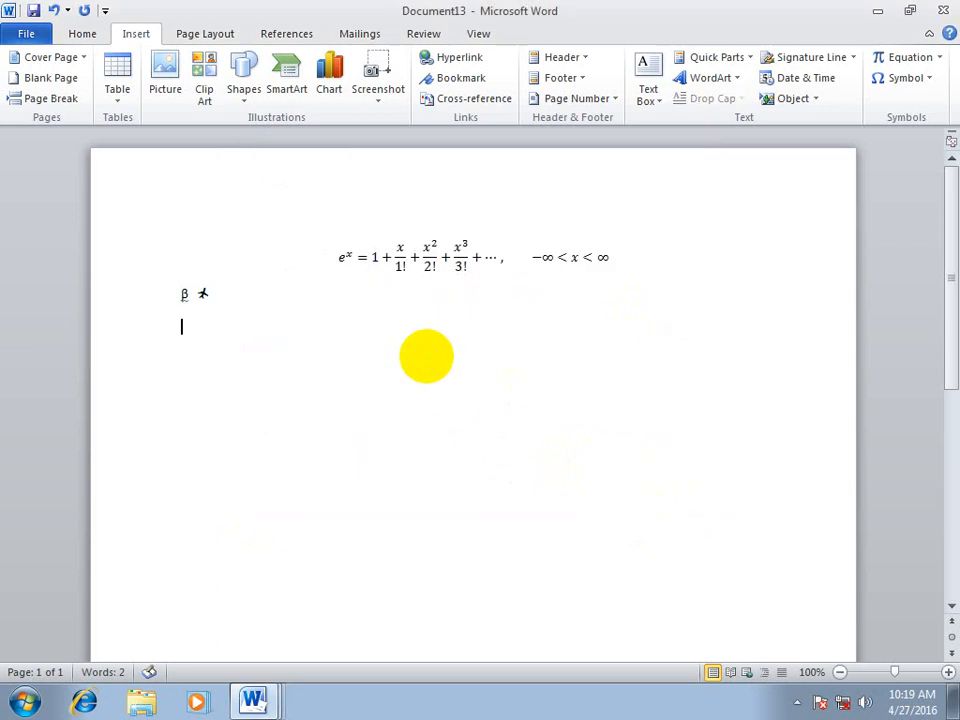
key(Return)
key(ctrl+1)
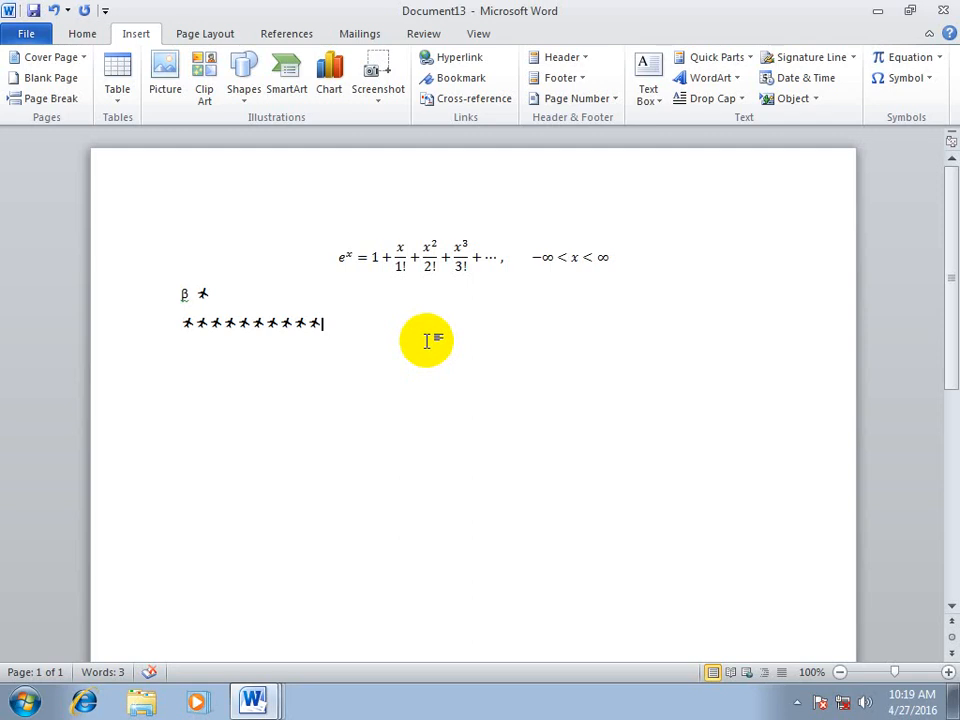
Reopen the full symbol collection, view its AutoCorrect options, and close them without changes
click(929, 81)
click(852, 214)
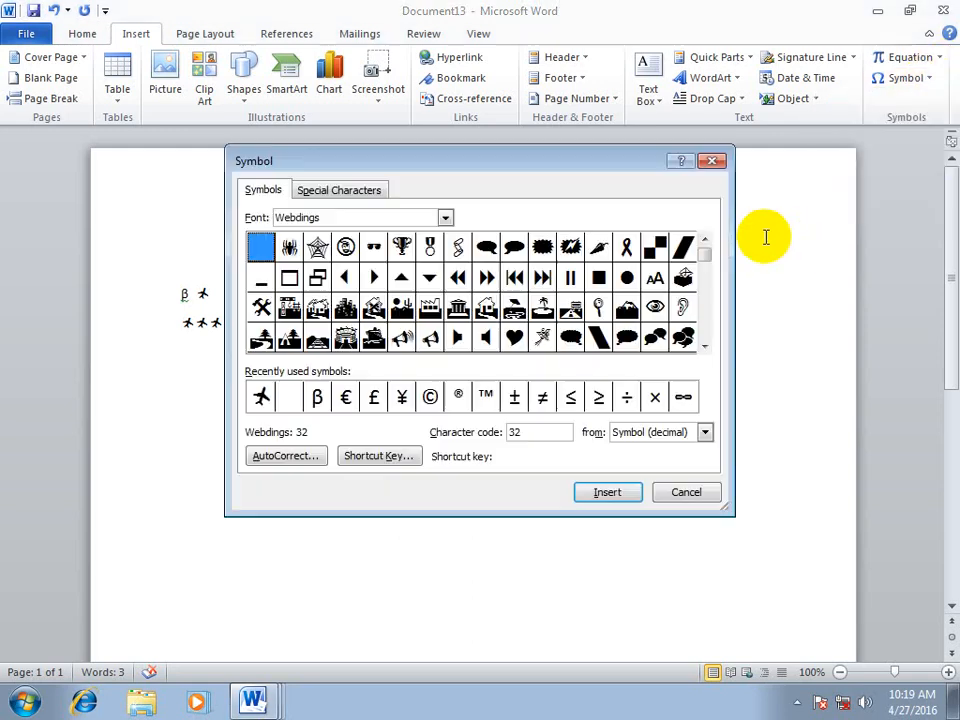
click(303, 462)
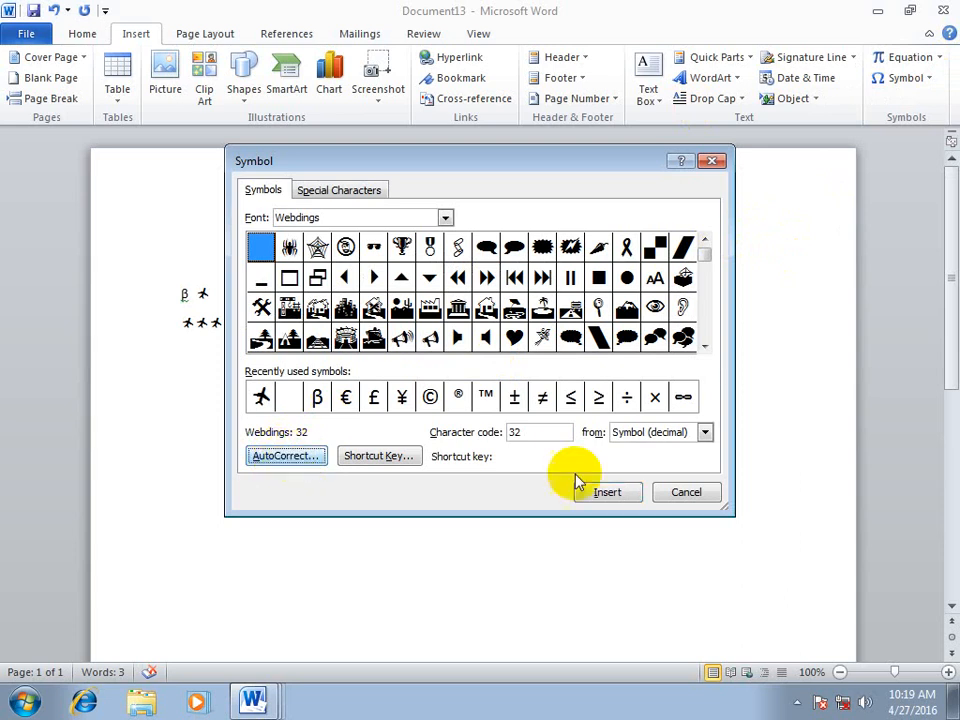
click(640, 536)
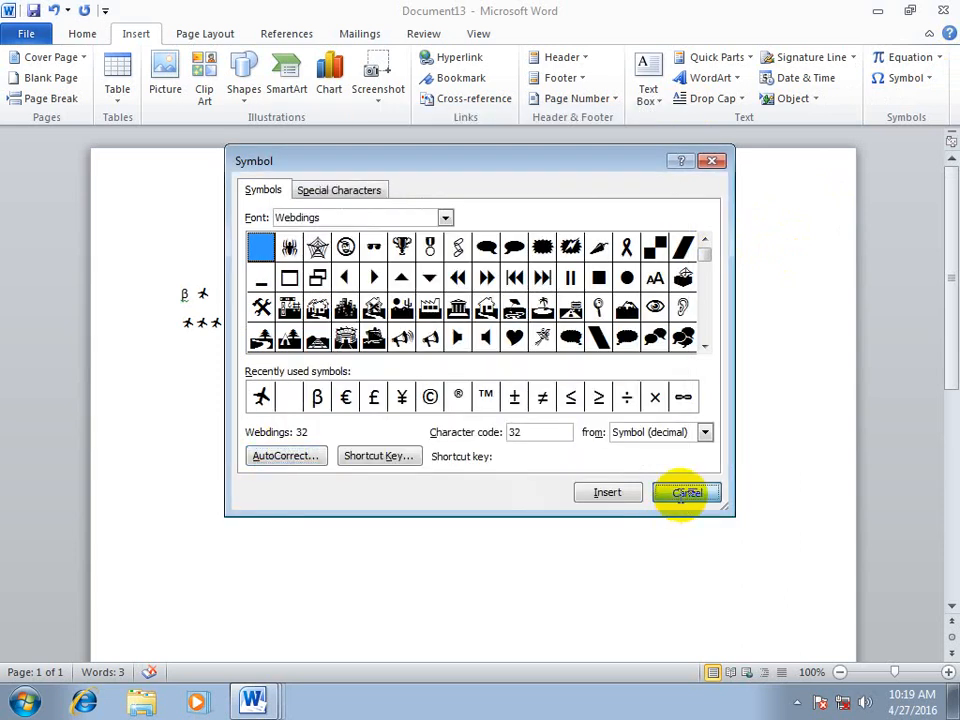
In a new blank document, write "Wel come to Epistemics College" at font size 24, correcting the flagged lowercase "college"
click(686, 492)
key(ctrl+n)
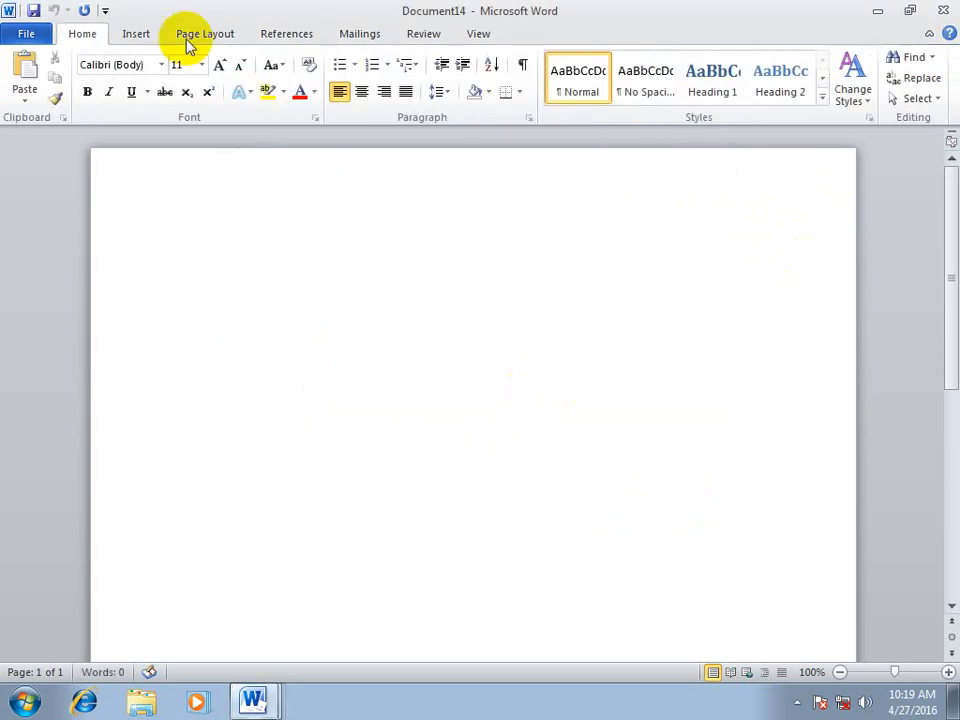
click(201, 64)
click(179, 244)
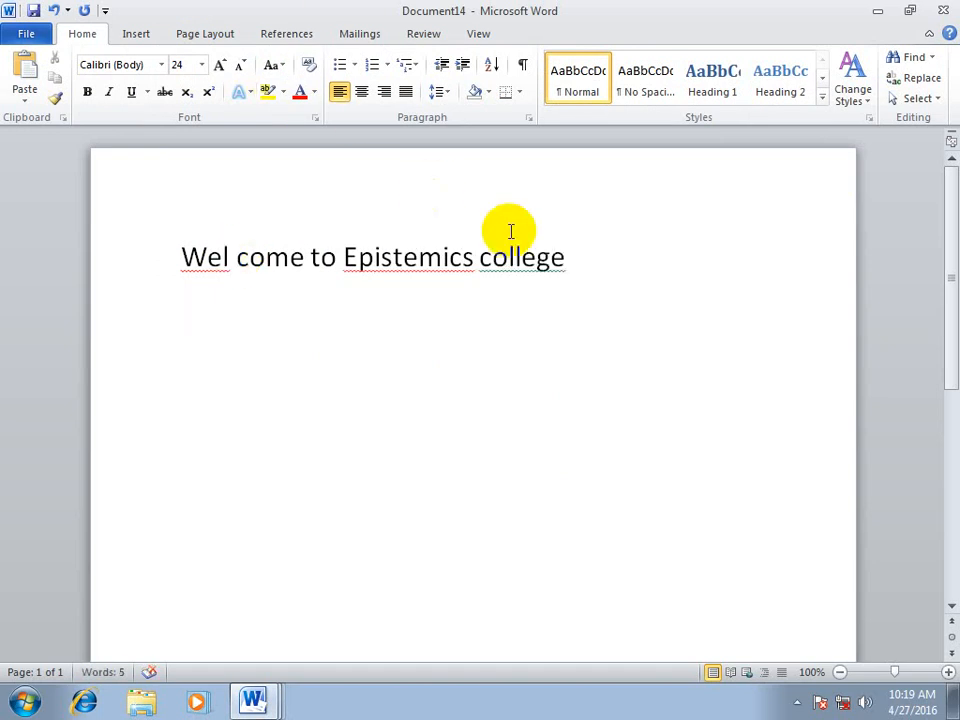
right_click(527, 257)
click(608, 285)
drag(646, 271, 176, 251)
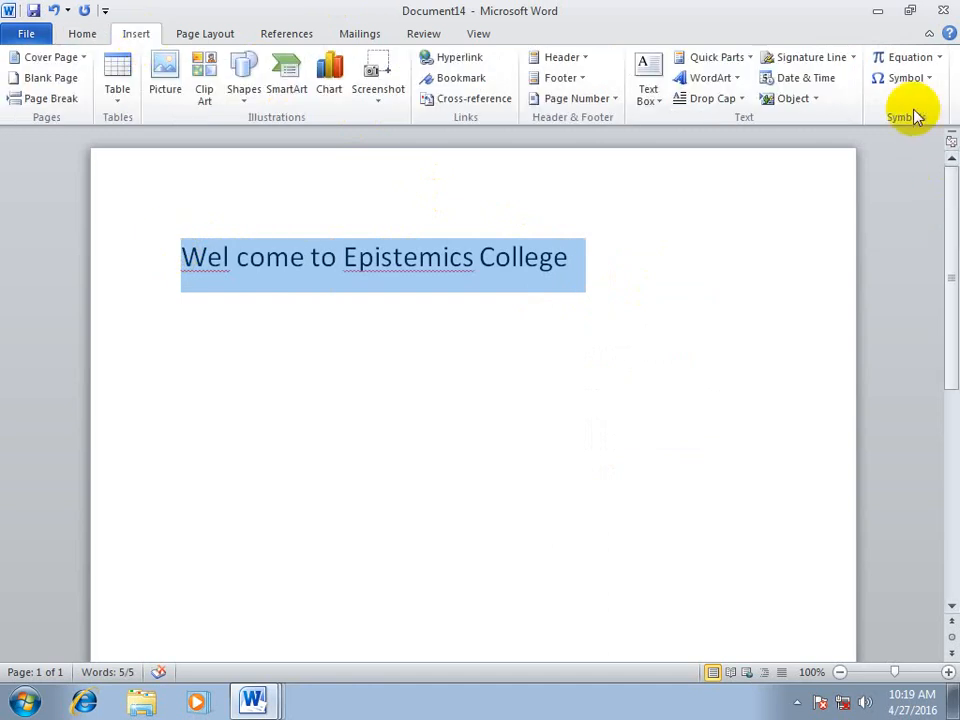
click(912, 77)
click(880, 216)
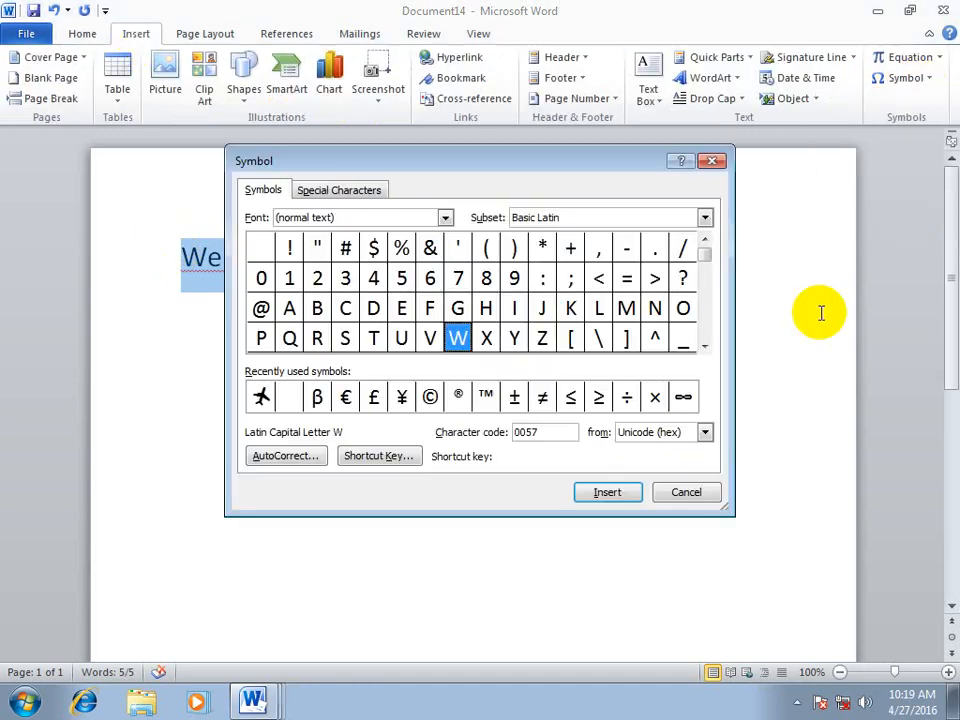
click(283, 456)
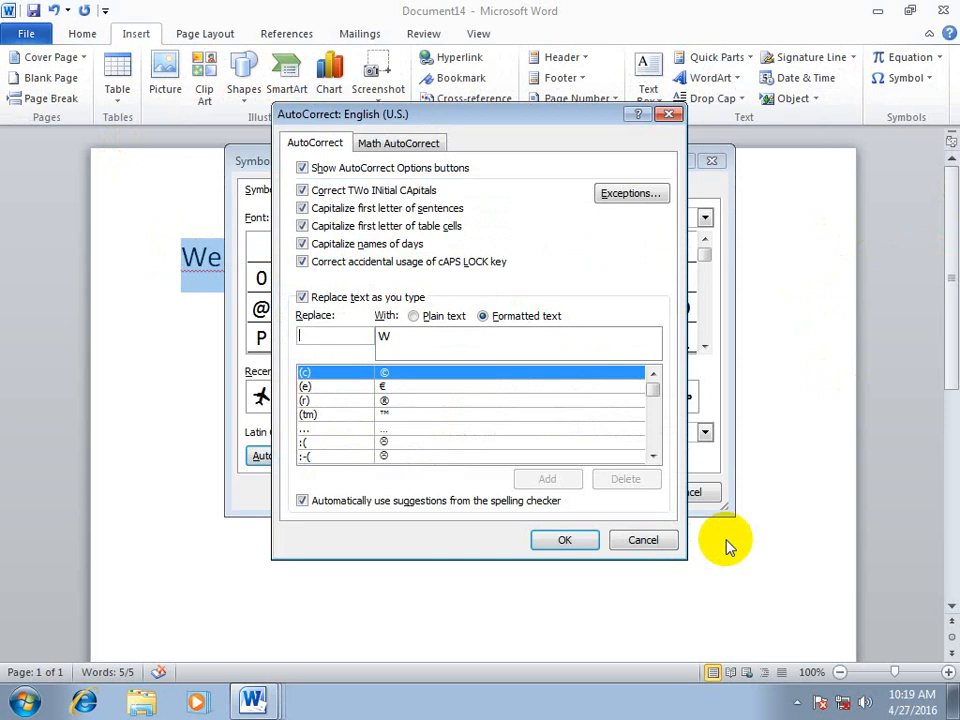
click(643, 540)
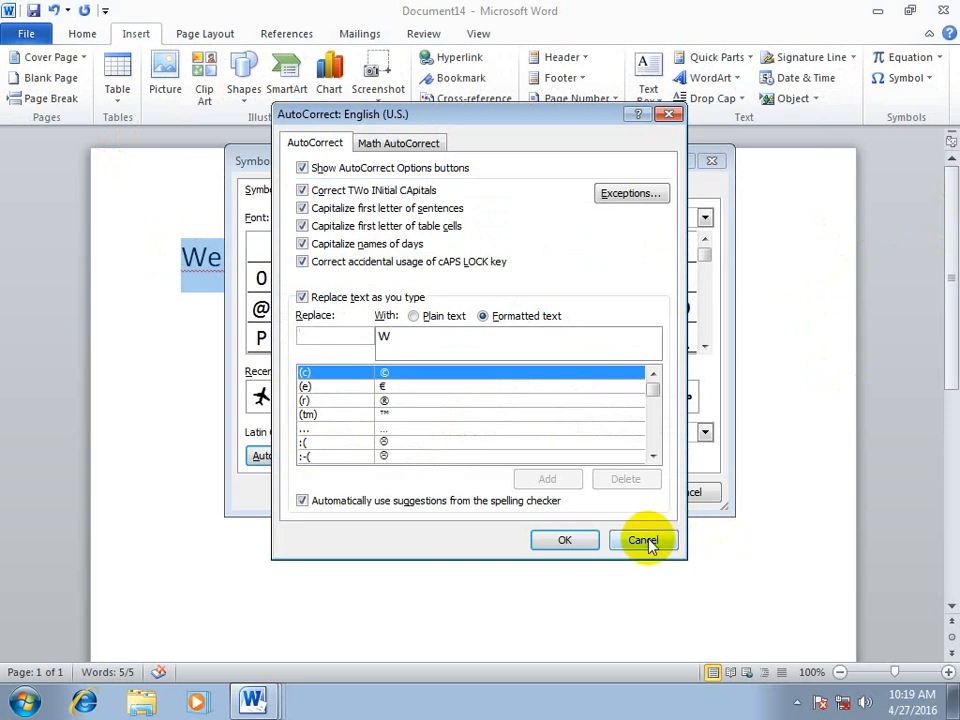
key(Escape)
click(500, 328)
With the whole welcome line selected, open the symbol collection's AutoCorrect options and set the replacement format to plain text
drag(598, 257, 163, 264)
click(908, 78)
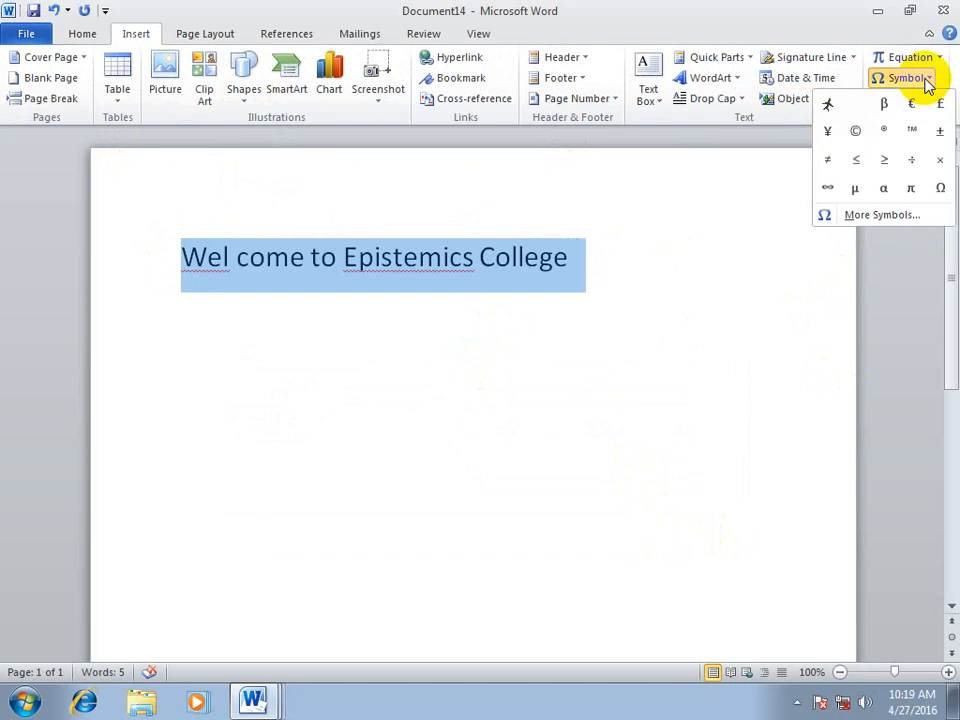
click(855, 214)
click(300, 456)
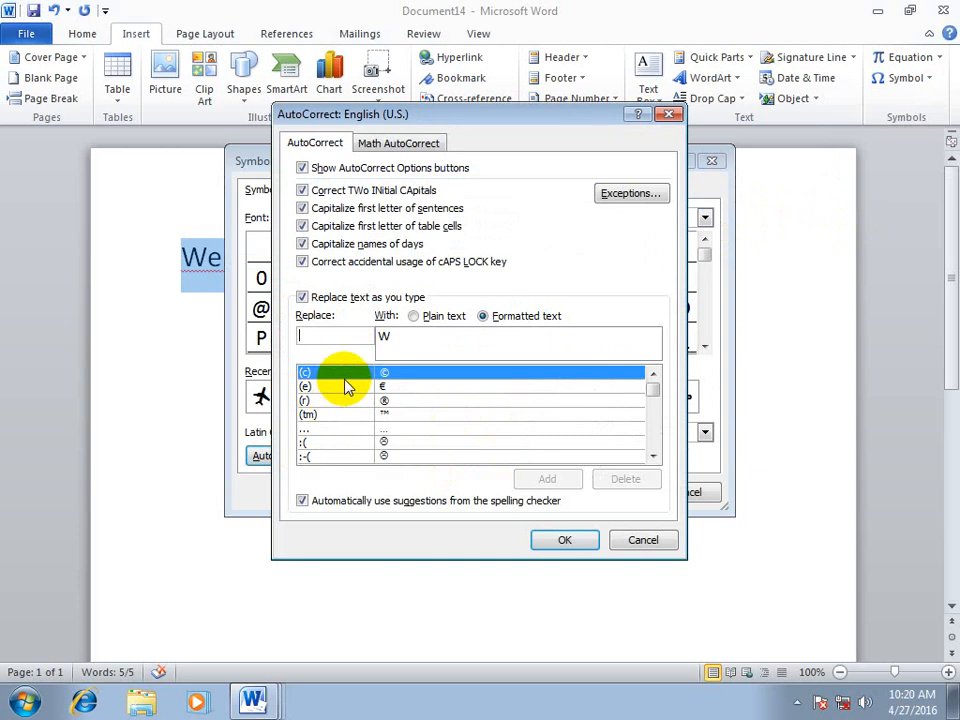
click(302, 332)
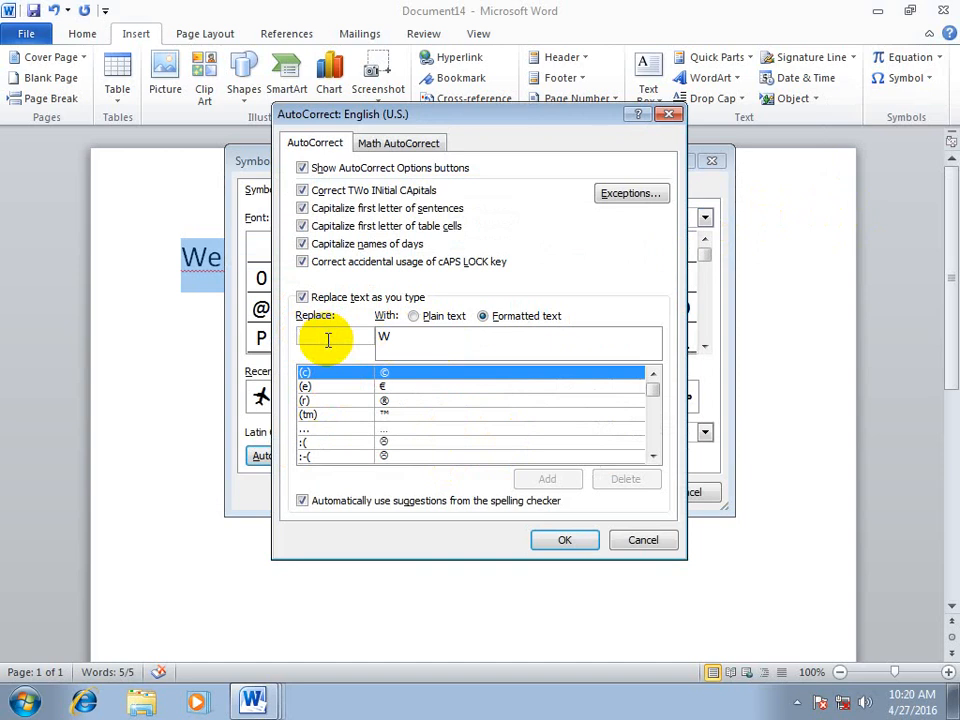
text(n)
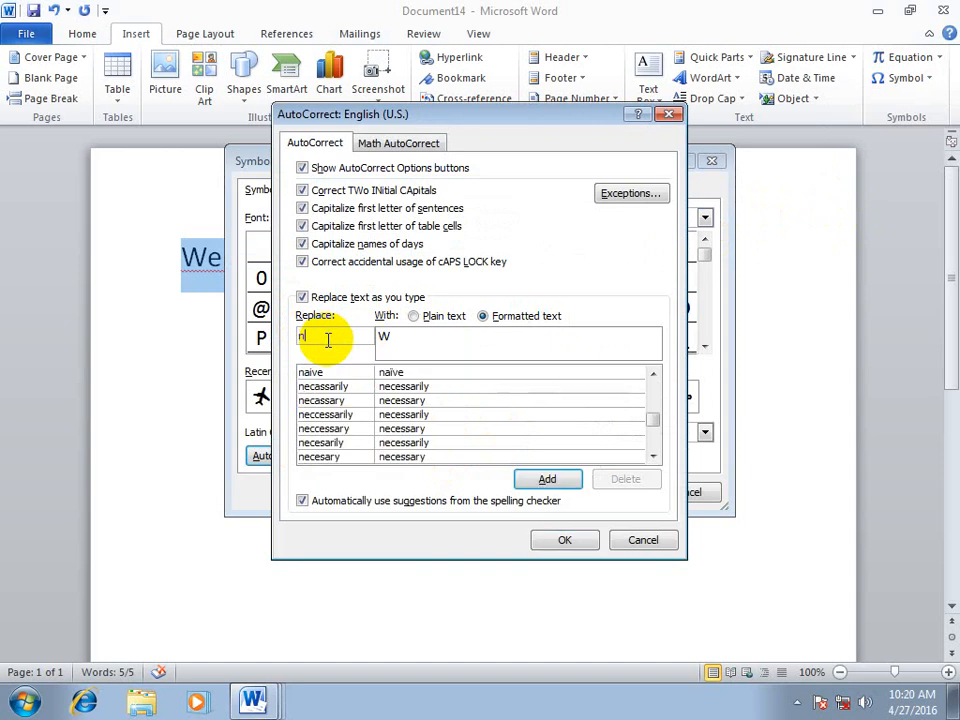
key(BackSpace)
click(415, 316)
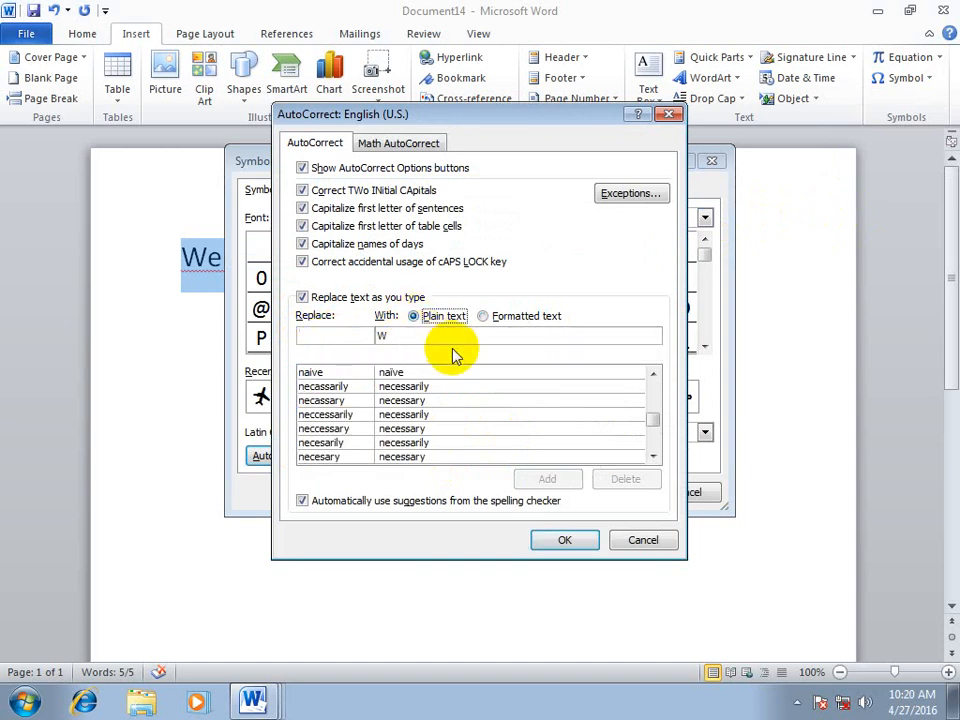
Enter the person's first name in lowercase as the text AutoCorrect should replace
click(347, 337)
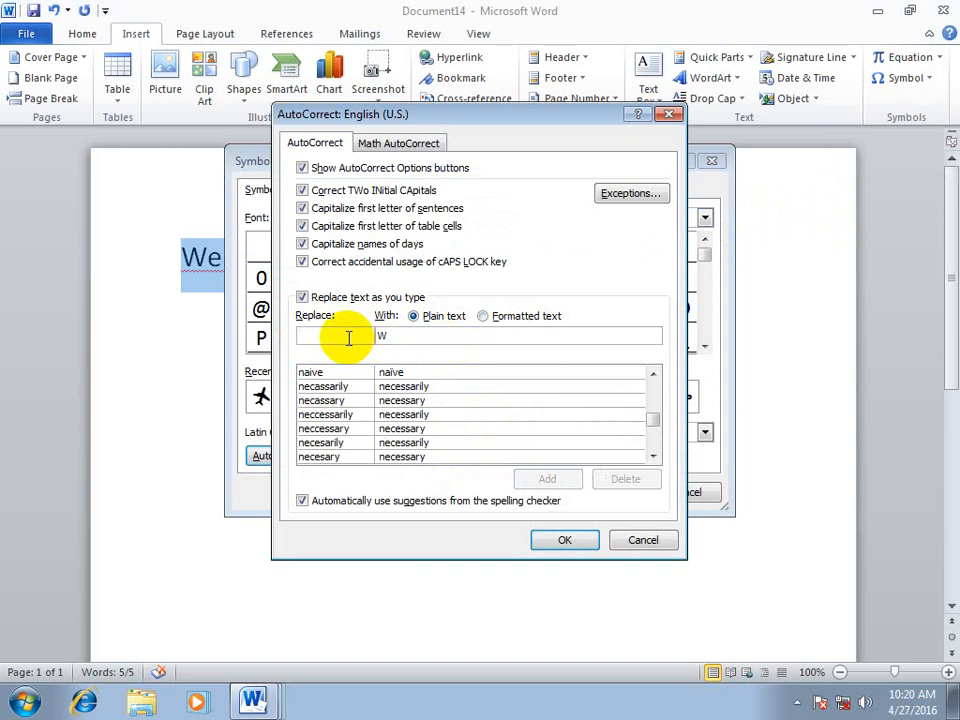
text(av)
key(BackSpace)
text(ban)
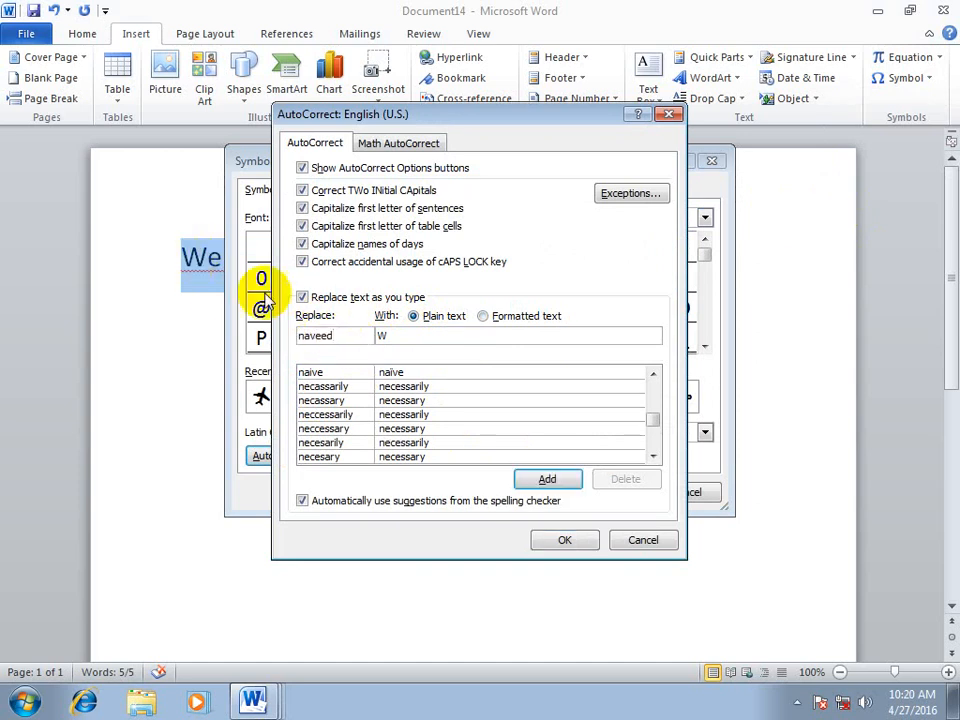
Set the AutoCorrect replacement text to "wel come to epistemics college"
key(Tab)
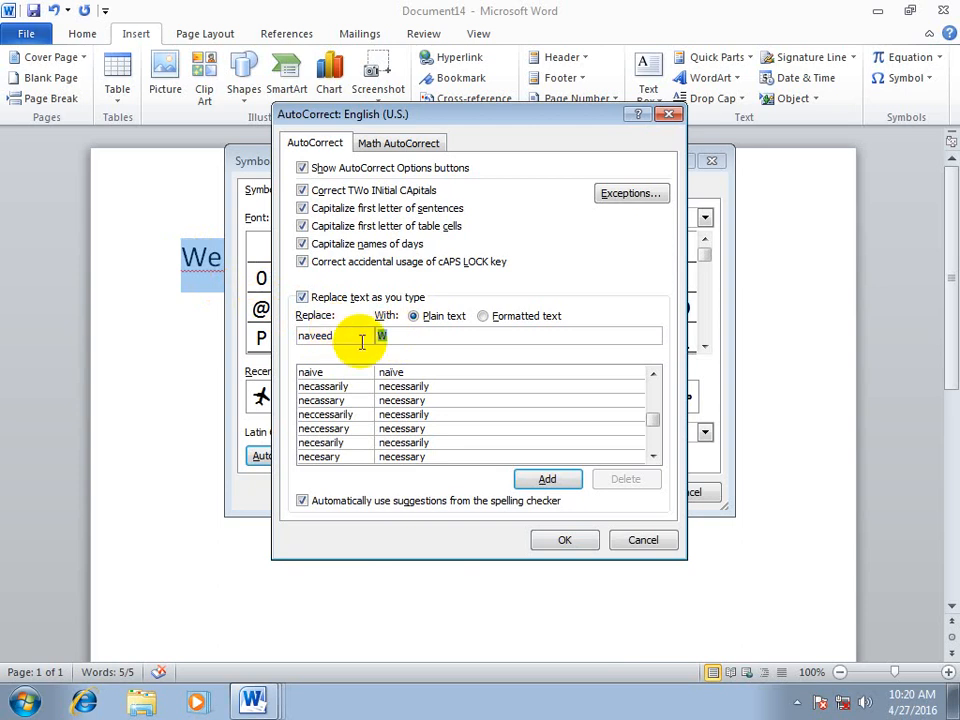
text(welco)
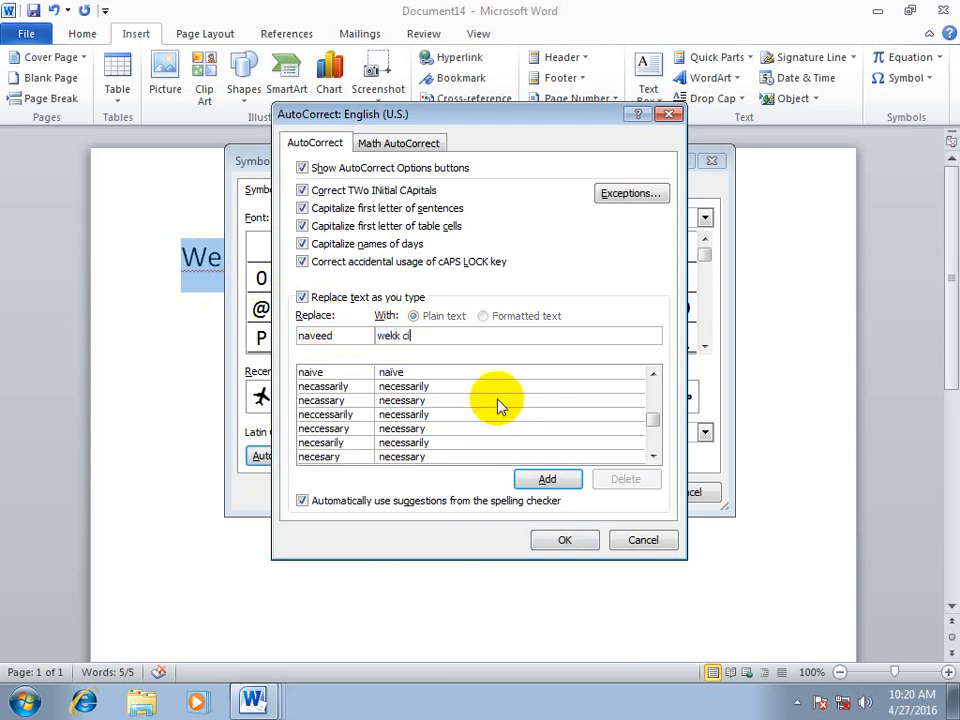
key(BackSpace)
key(BackSpace)
key(BackSpace)
text(l come to epistemics colleg)
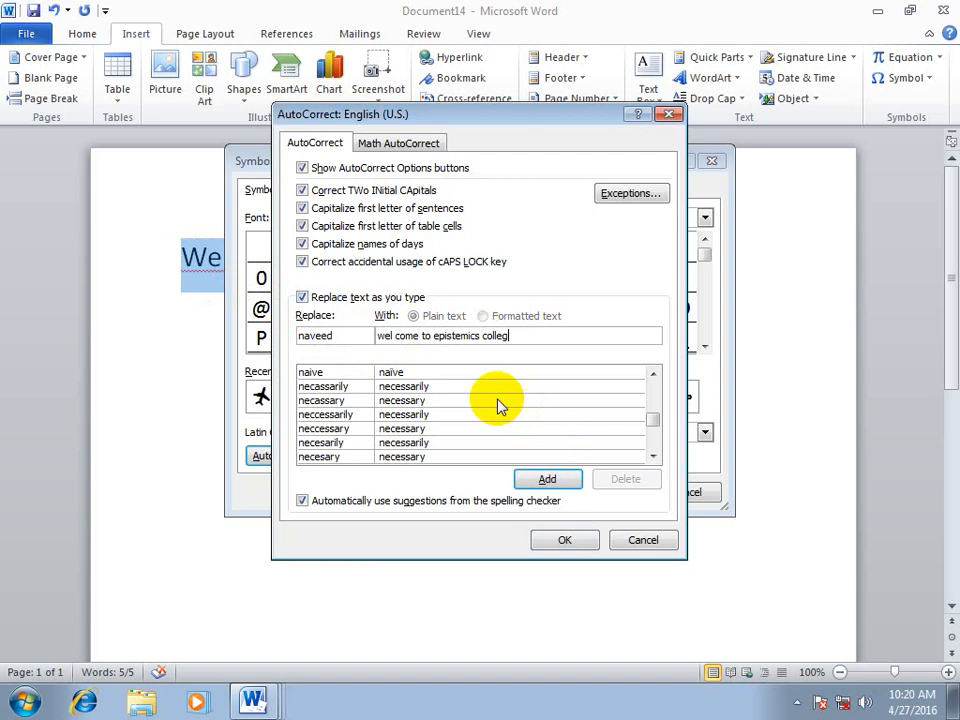
text(r)
key(BackSpace)
text(e)
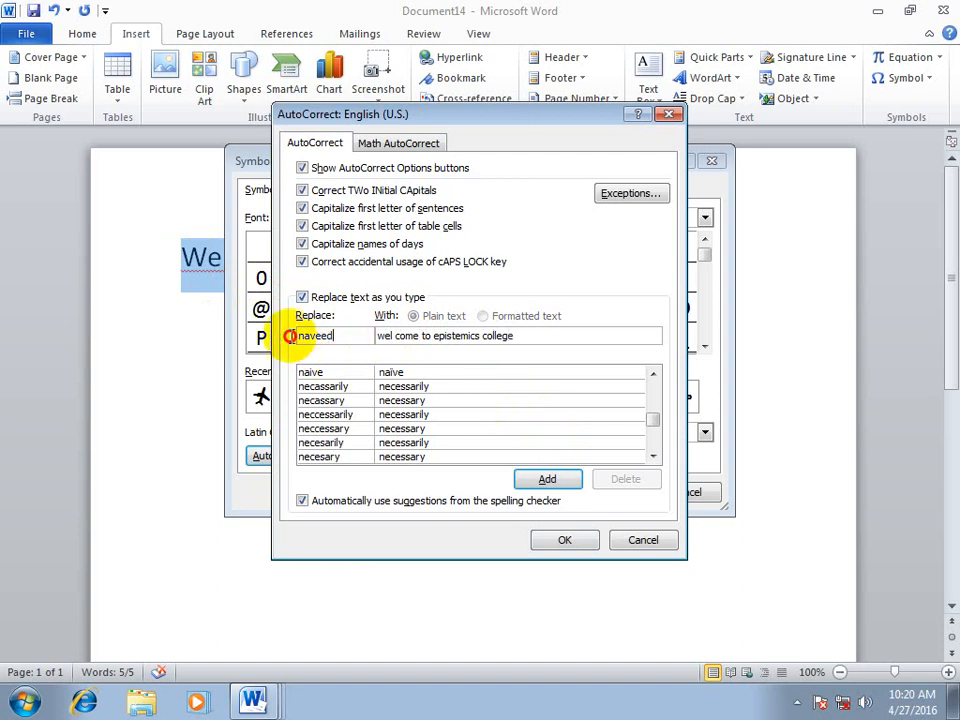
Add the new AutoCorrect entry, insert the letter W over the selected line, and close the symbol collection
drag(293, 337, 514, 339)
click(550, 478)
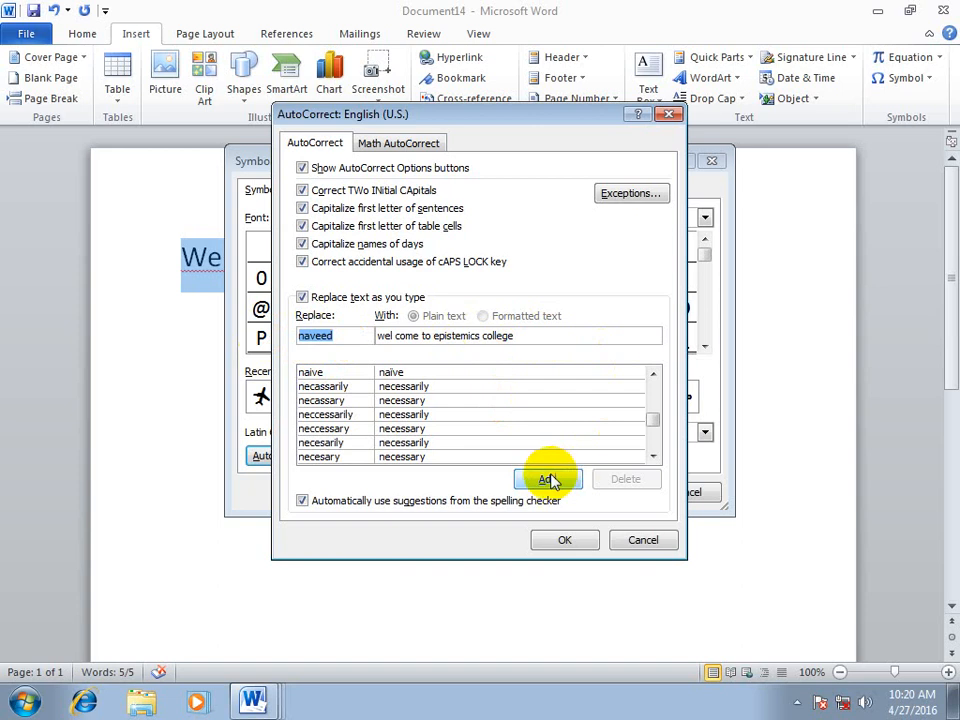
click(556, 541)
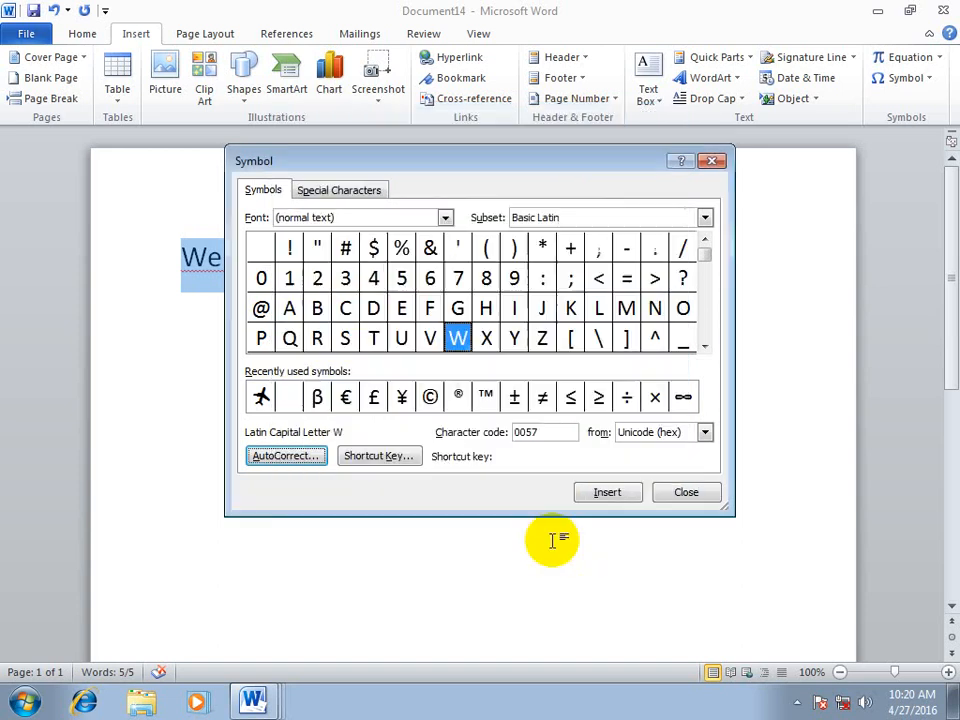
click(596, 494)
click(686, 494)
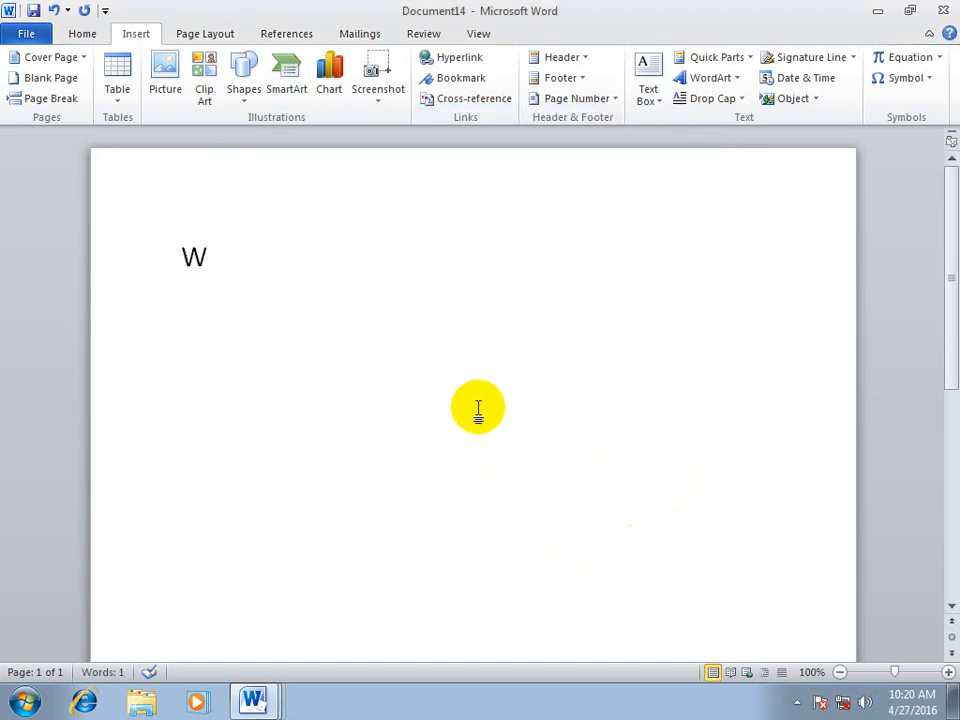
Enter the first name in lowercase on a new line below the W to trigger the AutoCorrect replacement
key(Return)
text(nba)
key(BackSpace)
key(BackSpace)
text(a)
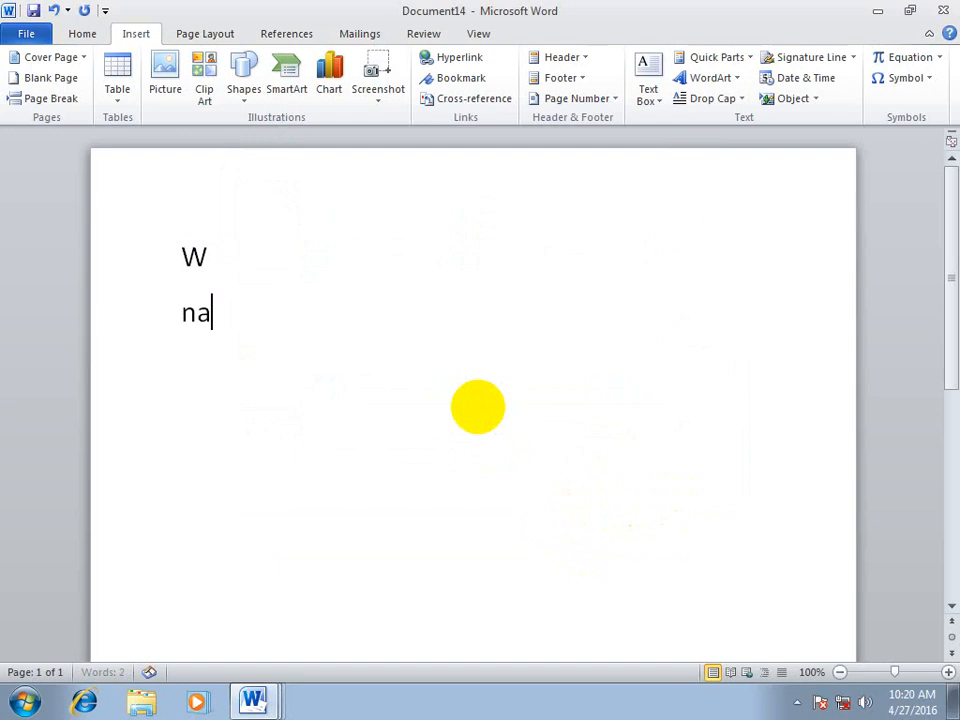
text(veed)
key(Return)
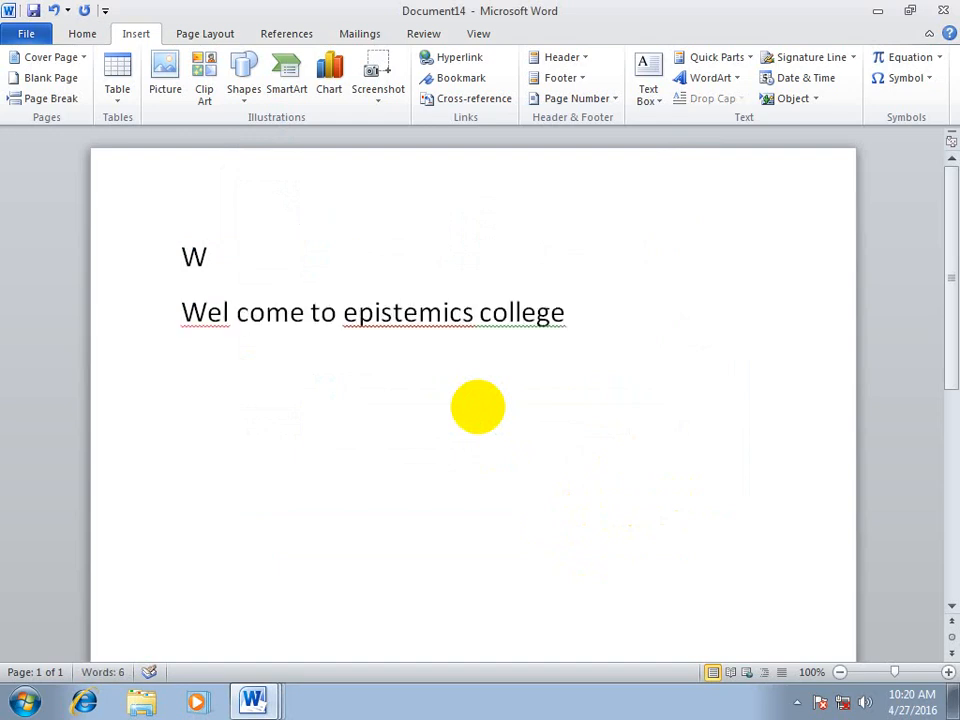
Leave a blank line and enter the first name again to repeat the AutoCorrect replacement
key(Return)
text(naveed)
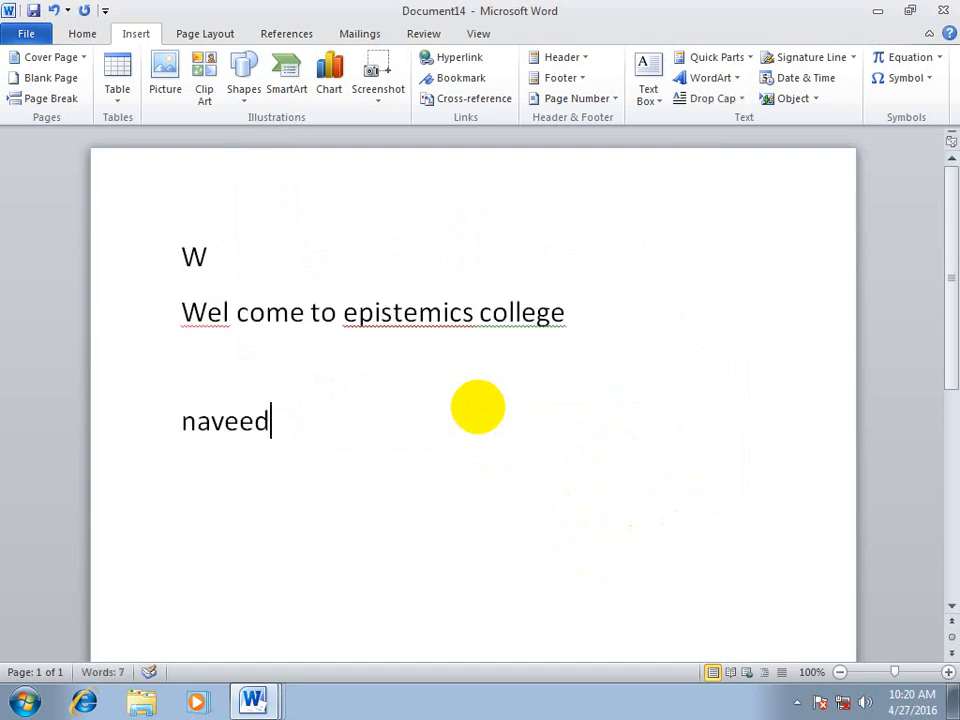
key(Return)
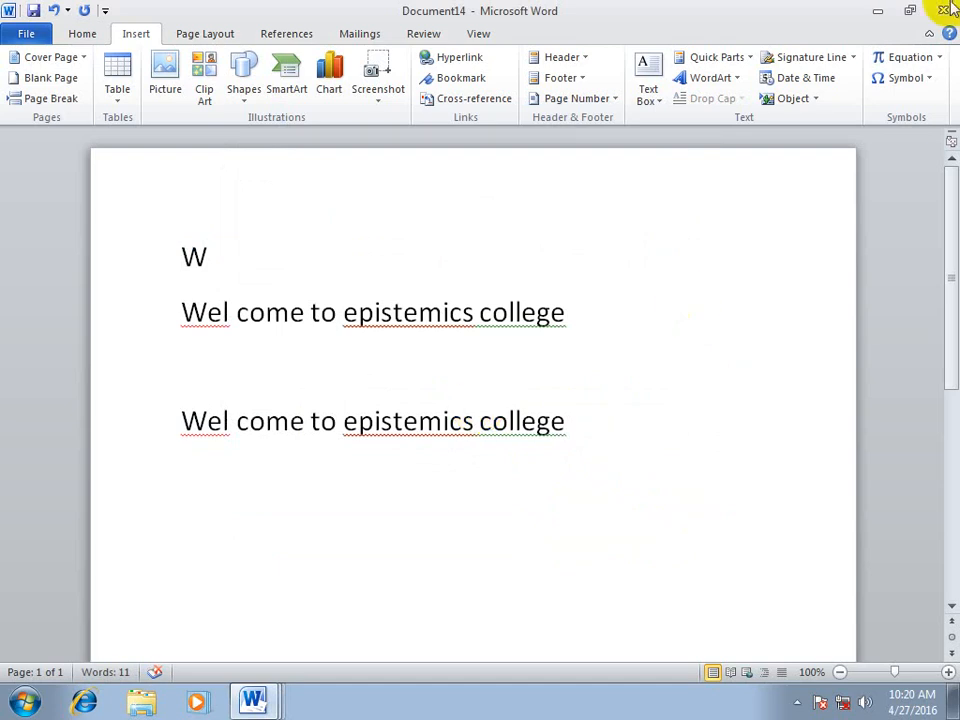
Reopen the symbol collection's AutoCorrect options and delete the entry for the first name
click(916, 84)
click(862, 215)
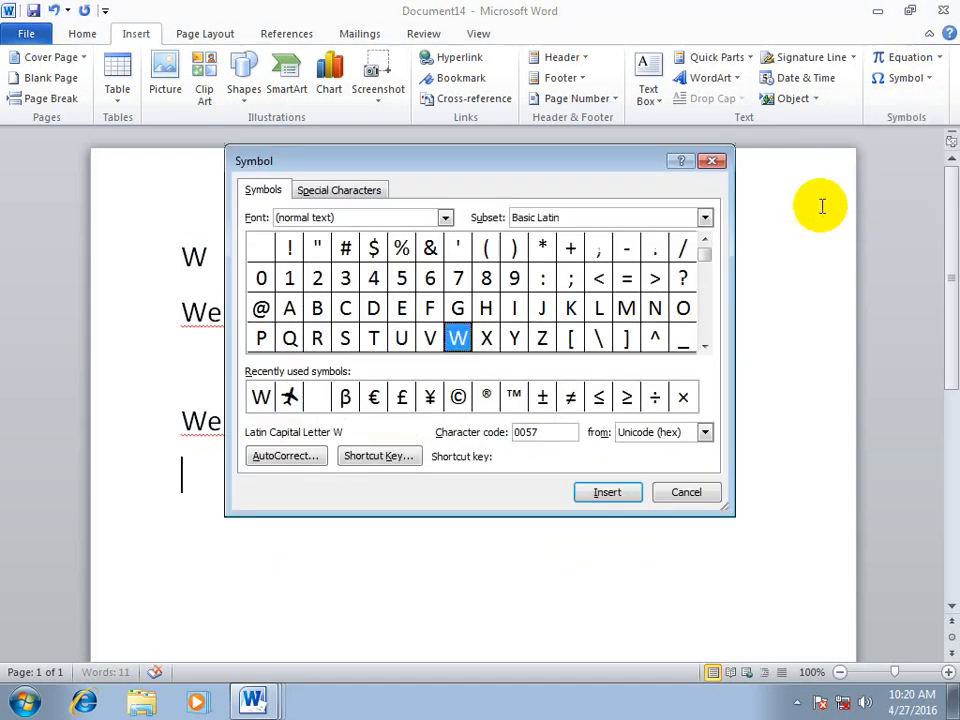
click(274, 456)
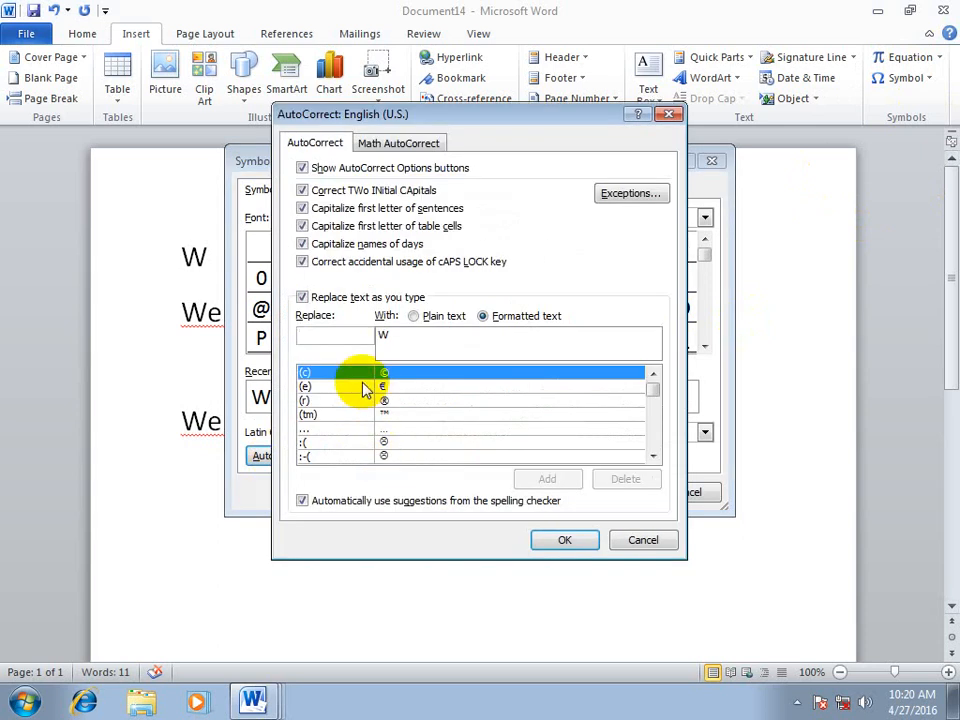
text(naveed)
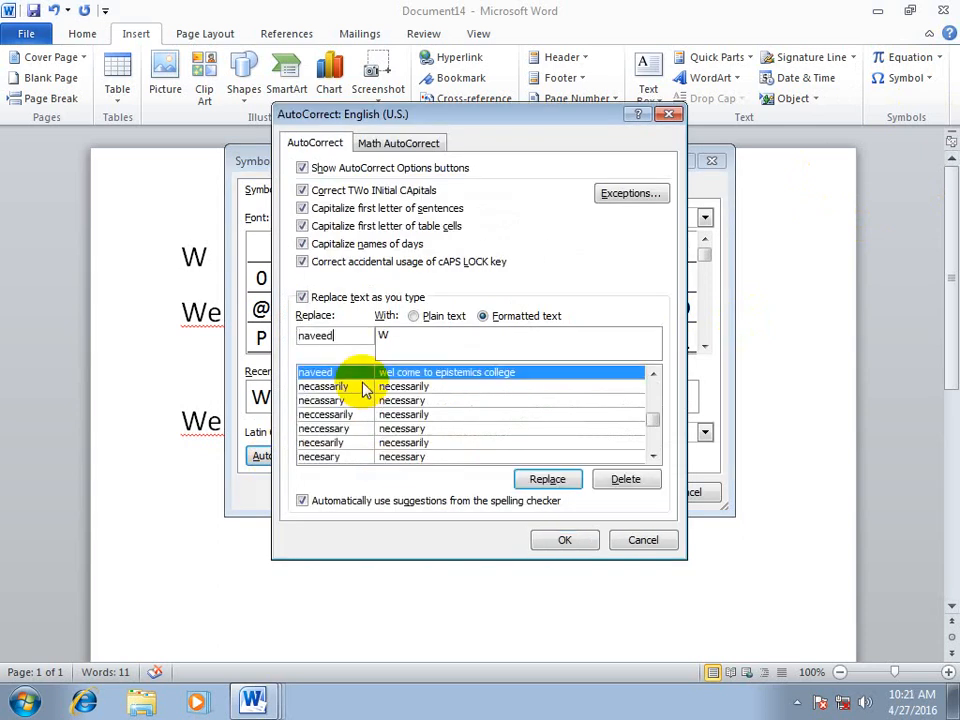
click(626, 481)
click(565, 540)
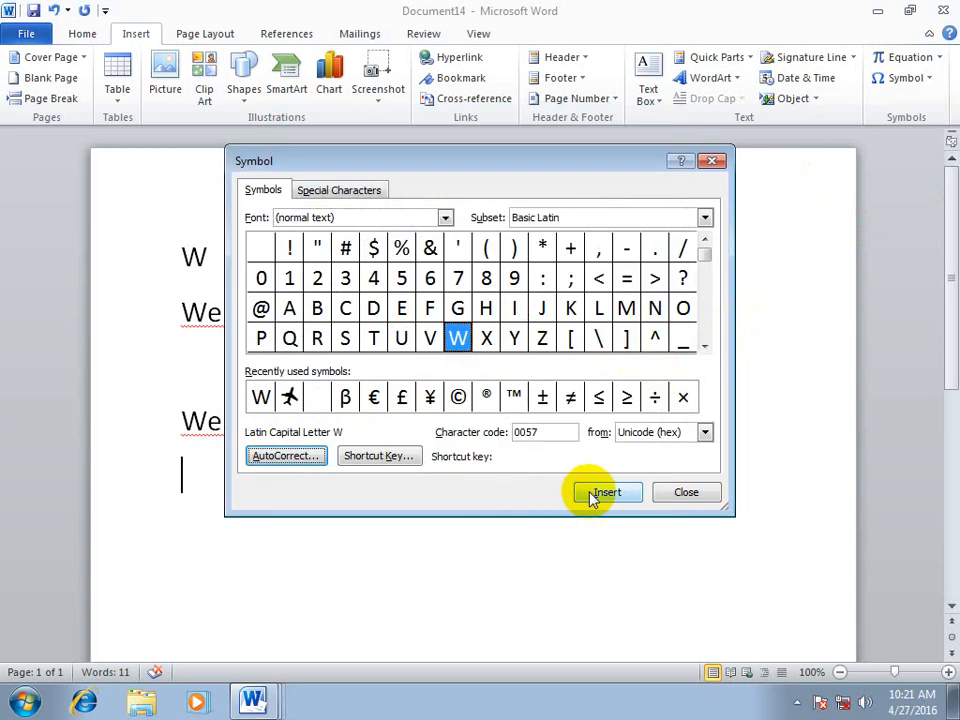
Insert the letter W on the empty last line, close the symbol collection, and enter the first name on the line below
click(600, 493)
click(686, 492)
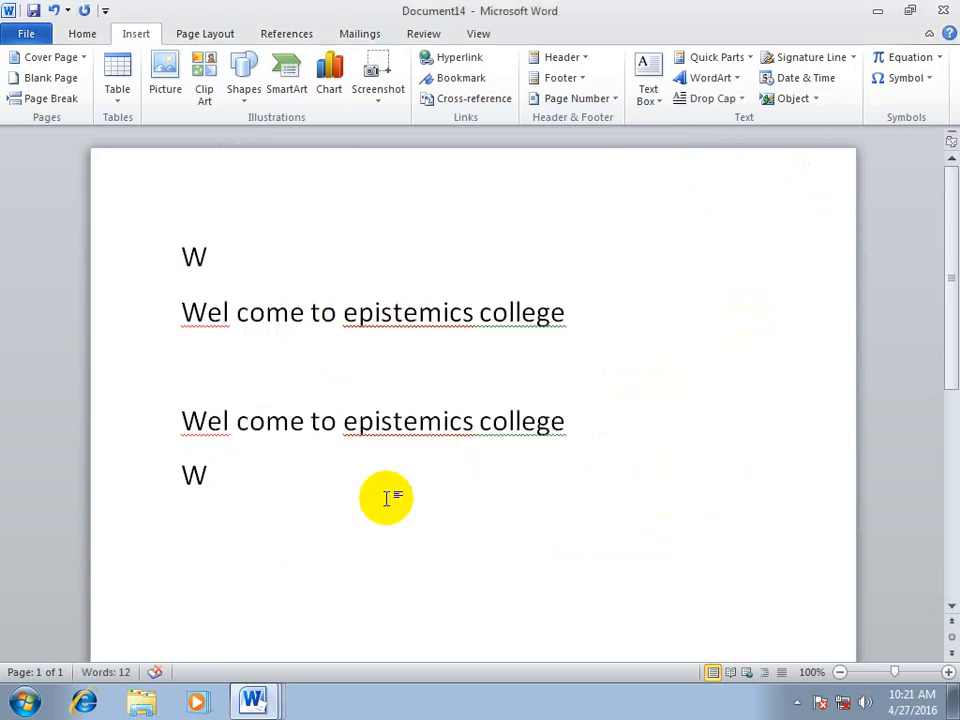
key(Return)
text(naveed)
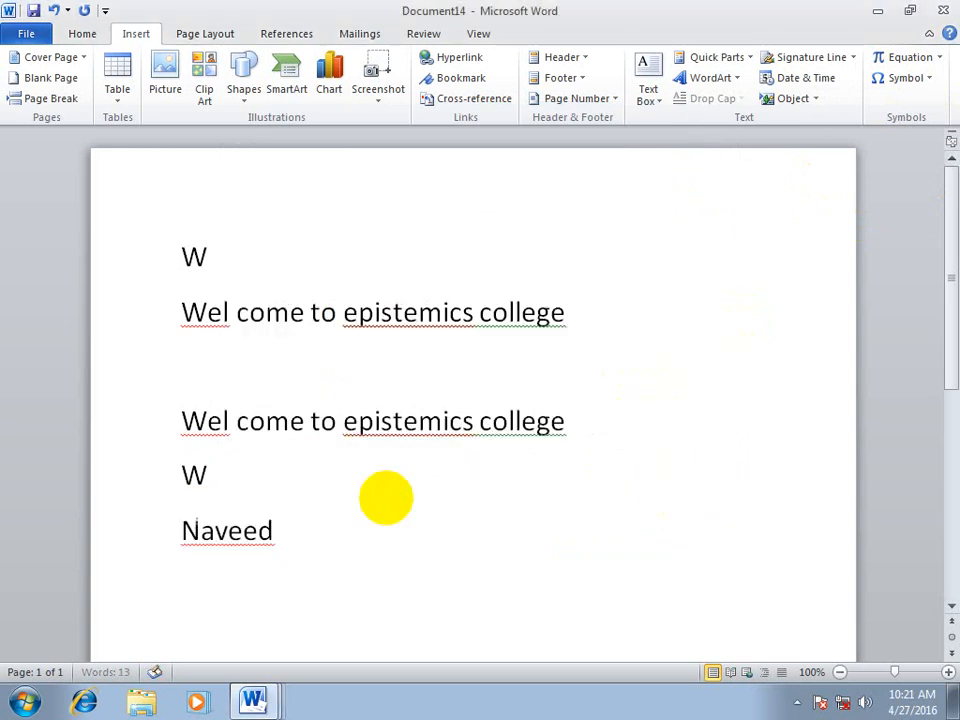
key(Return)
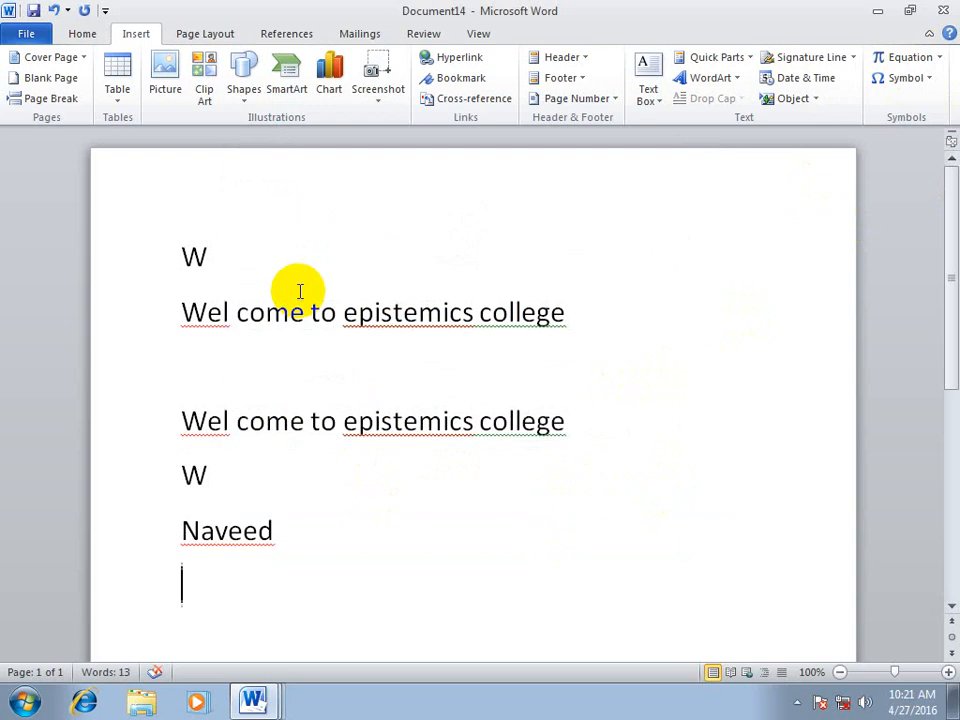